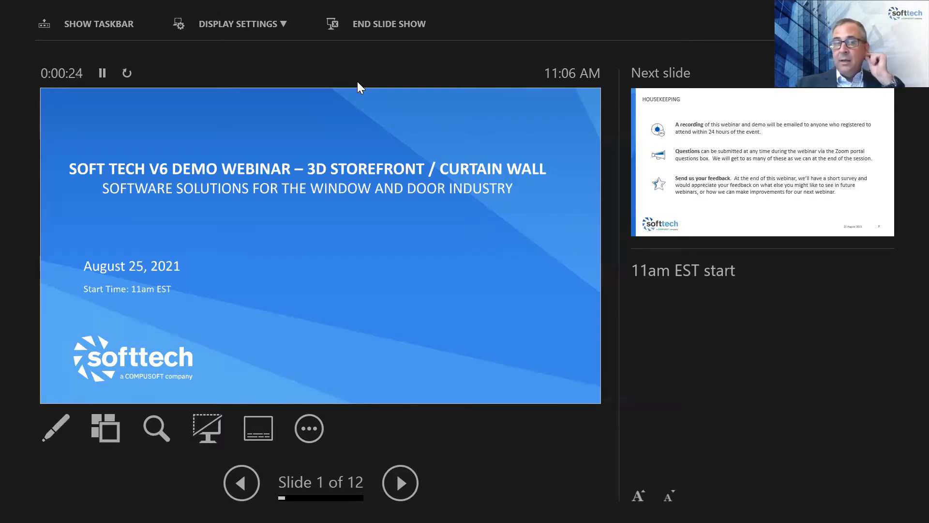
key("Right")
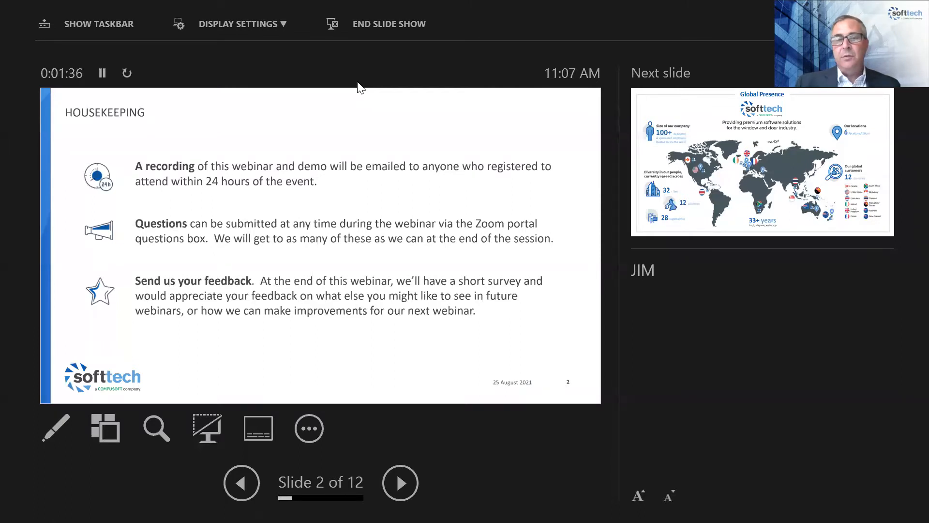
key("Right")
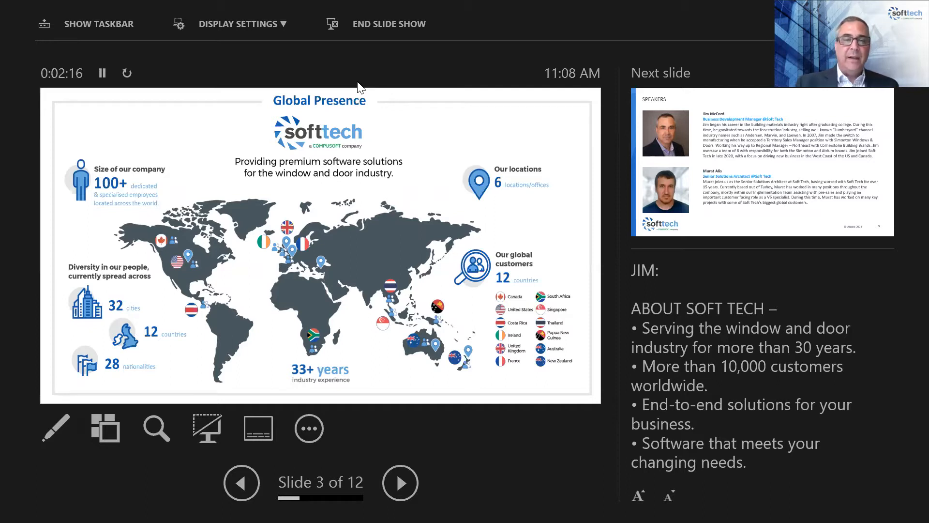
key("Right")
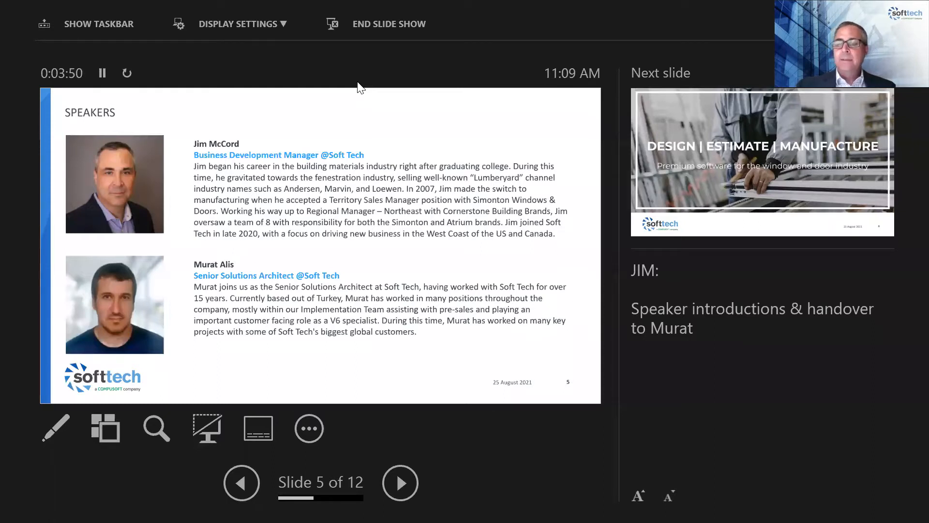
key("Right")
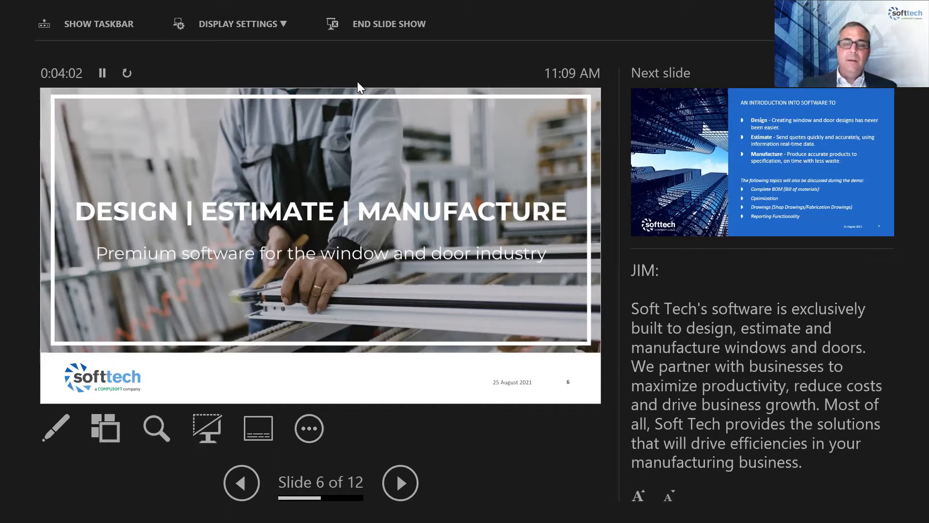
key("Right")
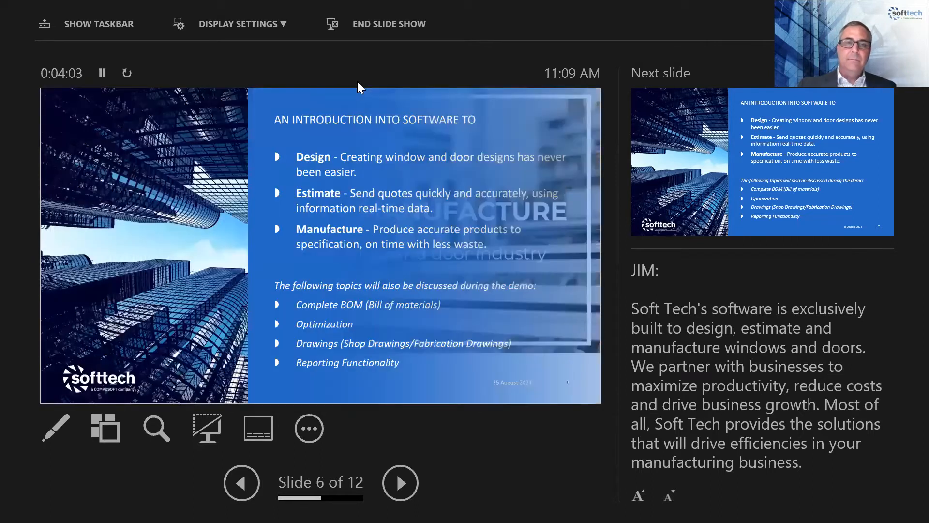
key("Left")
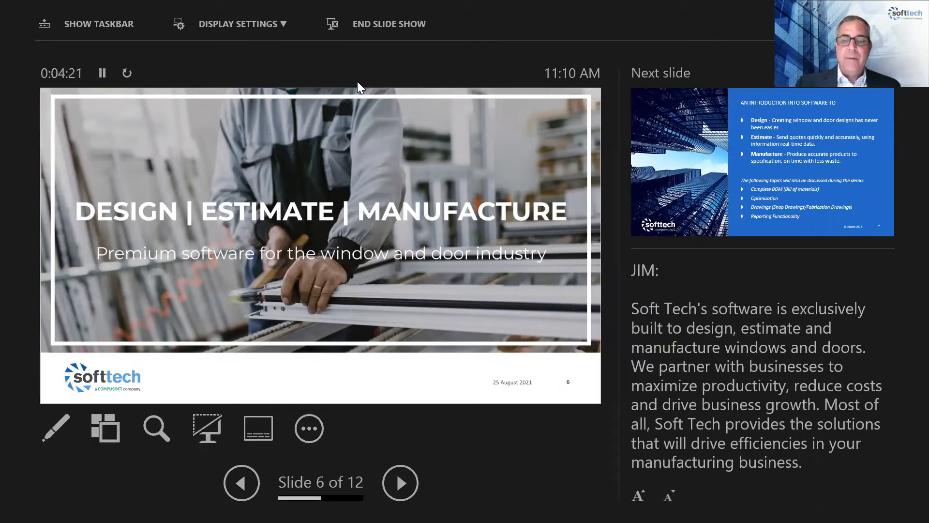
key("Right")
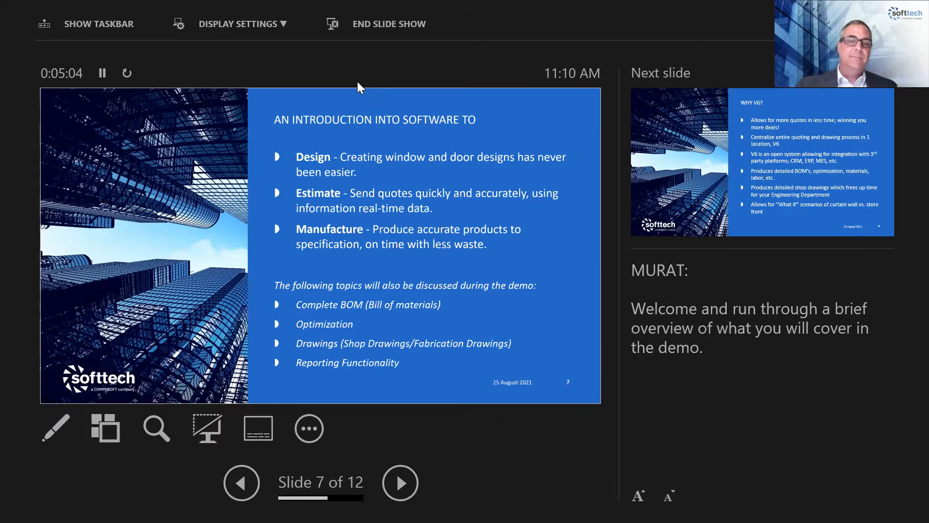
key("Right")
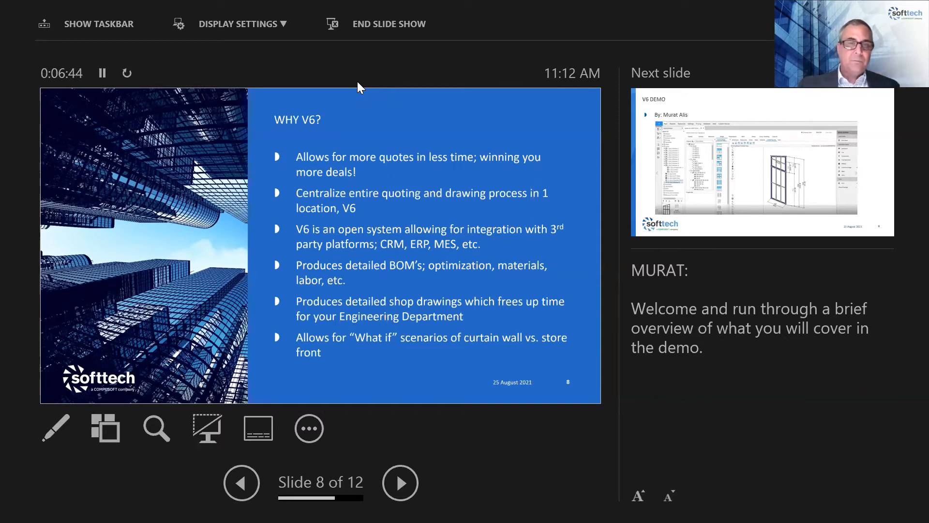
key("Right")
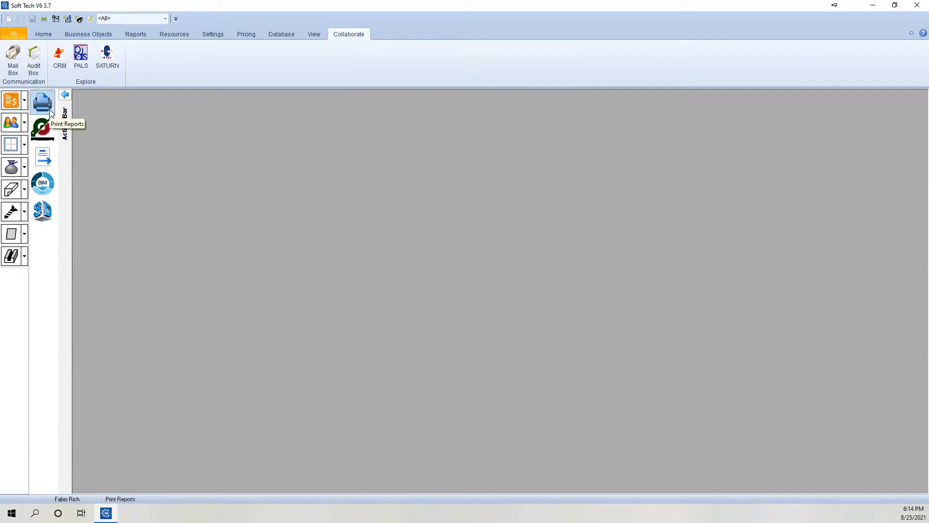
Create a new quote titled "Webinar Demo" and assign Star Windows & Doors as its customer
left_click(24, 101)
left_click(32, 116)
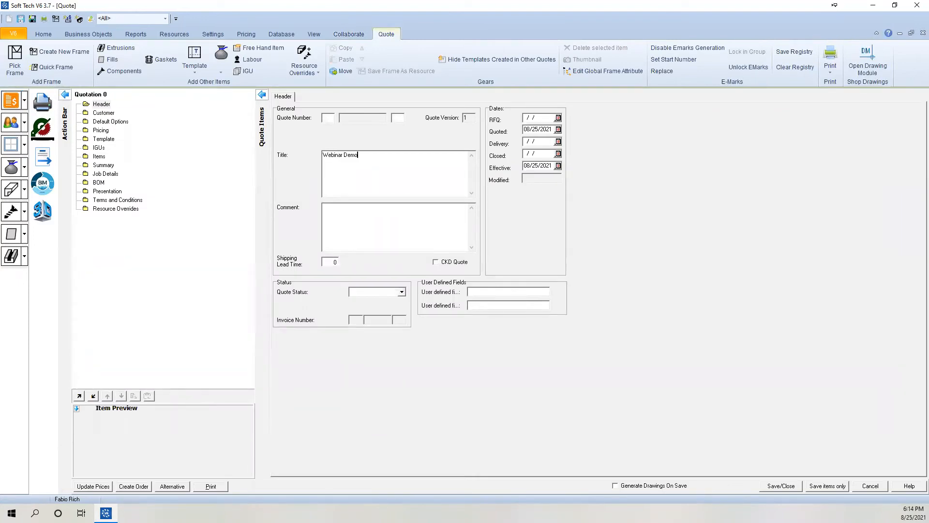
left_click(104, 112)
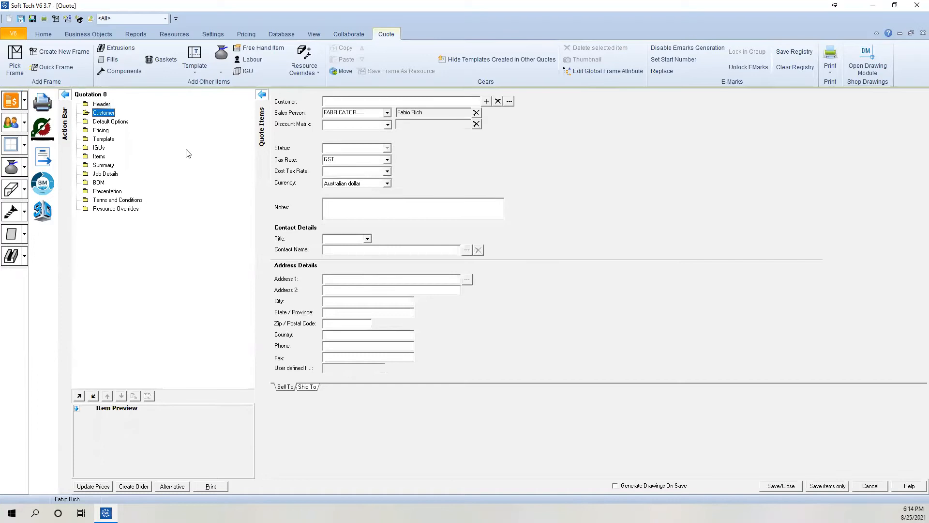
left_click(509, 102)
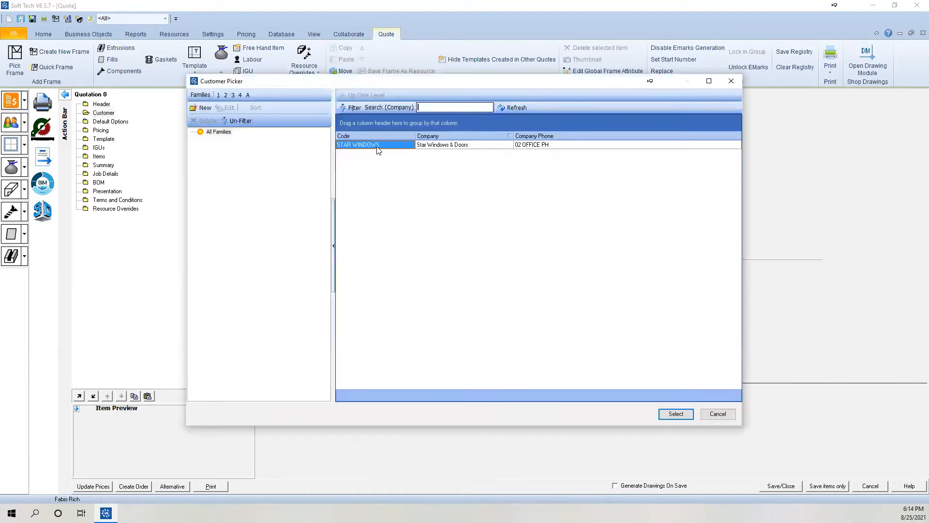
double_click(377, 146)
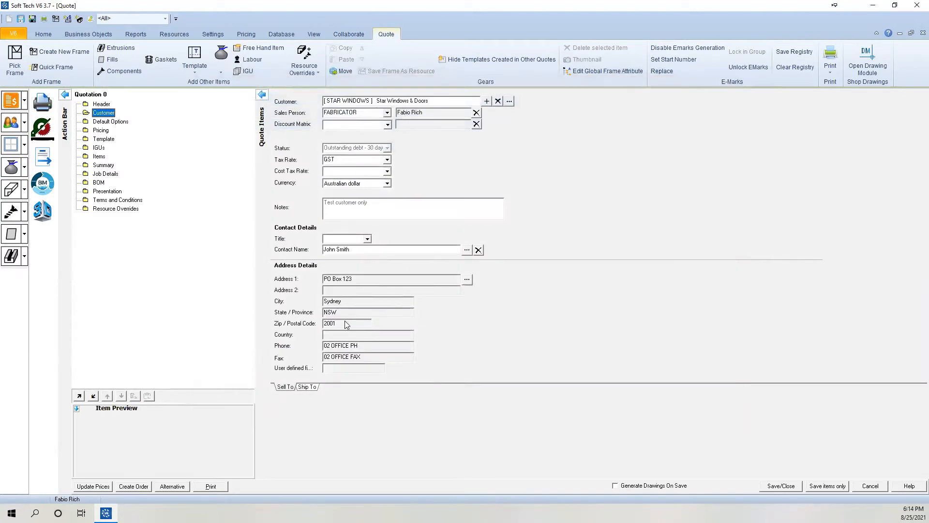
Compare the customer's sell-to and ship-to contact and address details
left_click(307, 387)
left_click(287, 386)
left_click(307, 387)
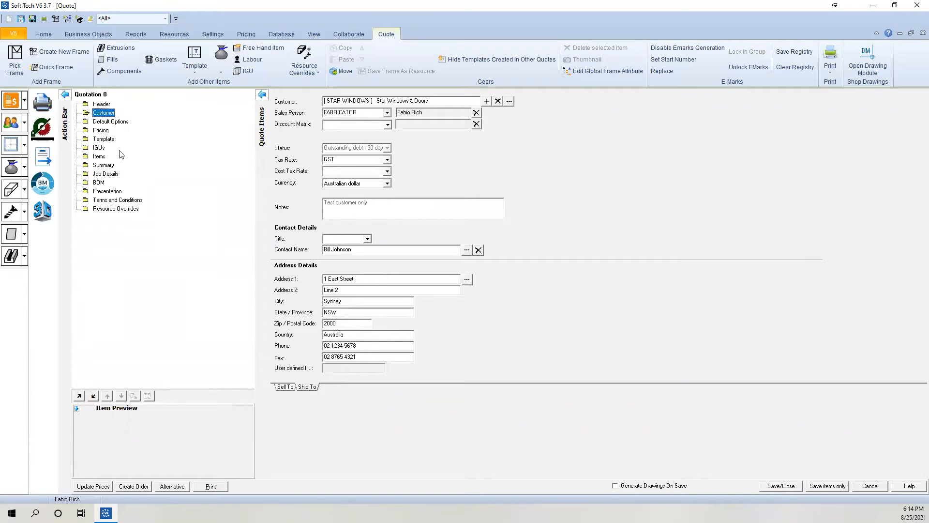
Examine the quote's default options, browsing the outer frame's finish colours and the IGU choices for its fill without changing either
left_click(108, 122)
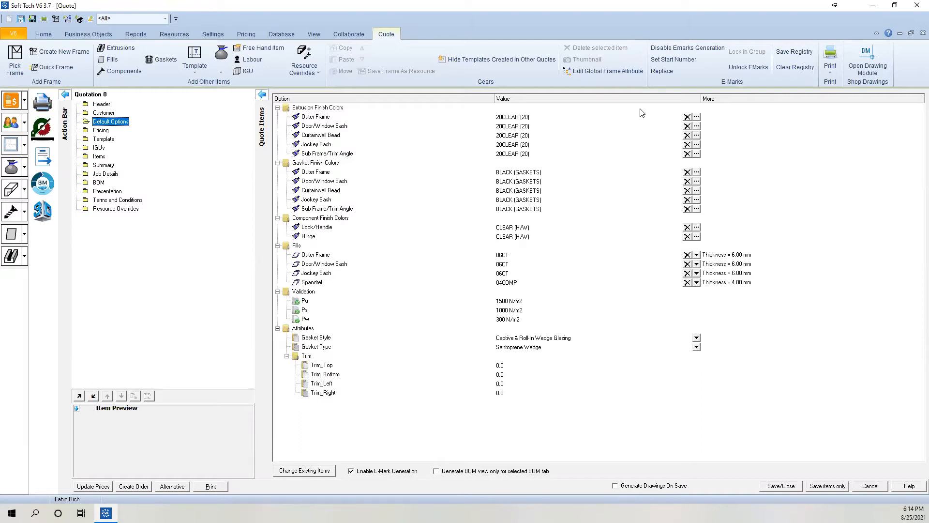
left_click(697, 117)
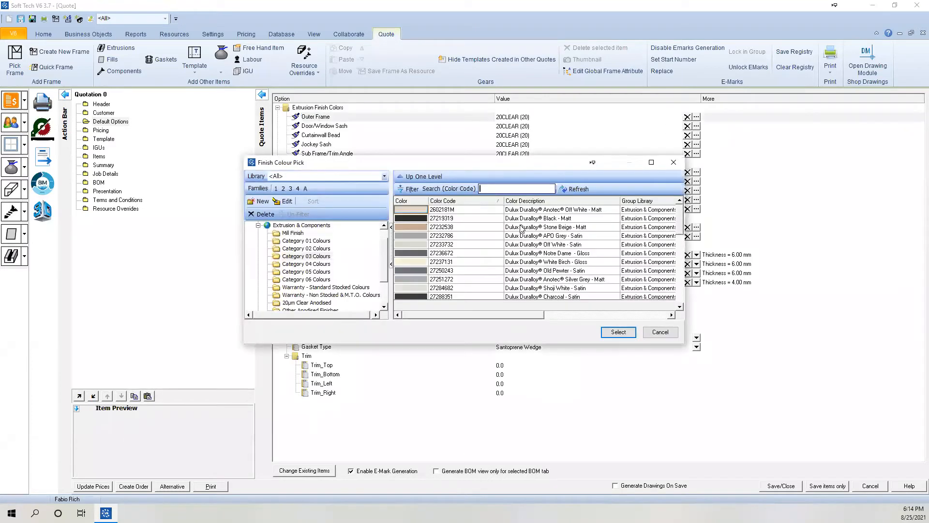
scroll(473, 246, "down", 2)
scroll(473, 246, "down", 5)
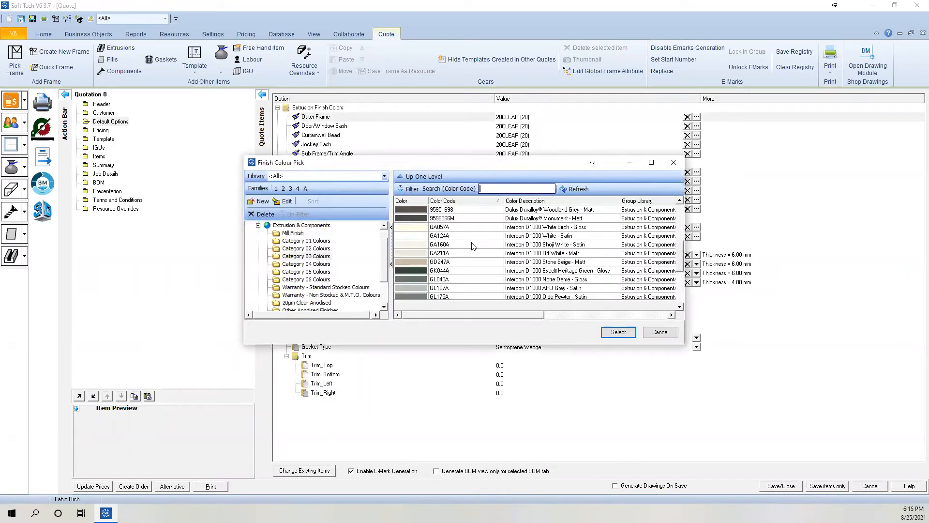
left_click(307, 256)
left_click(659, 332)
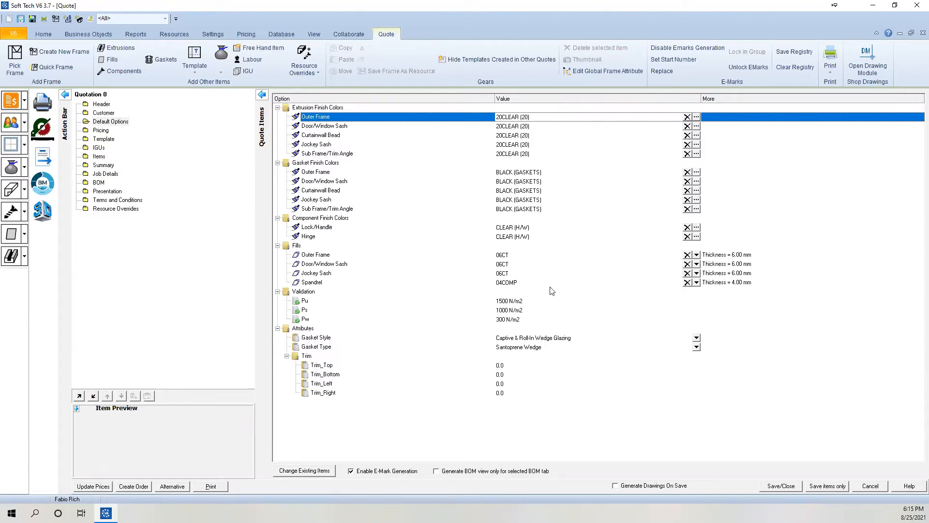
left_click(697, 257)
left_click(629, 287)
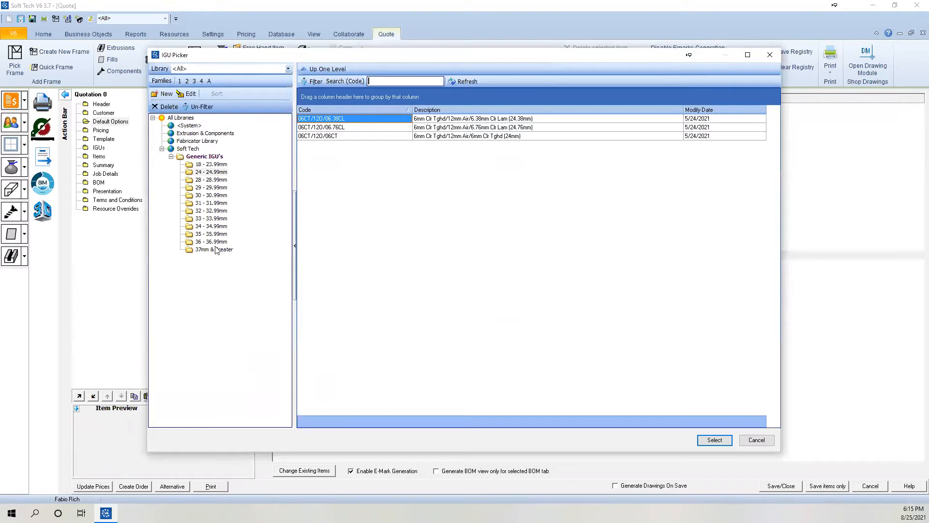
left_click(757, 439)
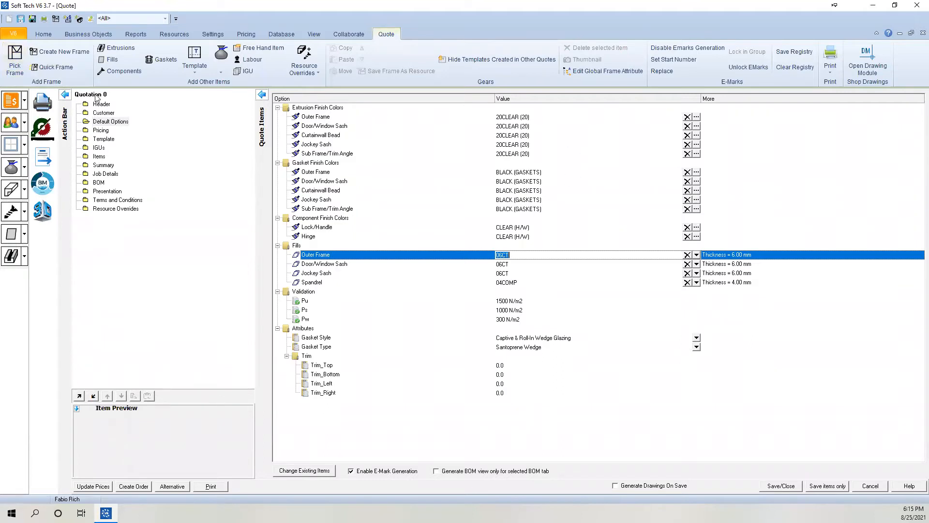
Add the front-glazed 150DGF frame to the quote and lay it out with light code 221
left_click(15, 64)
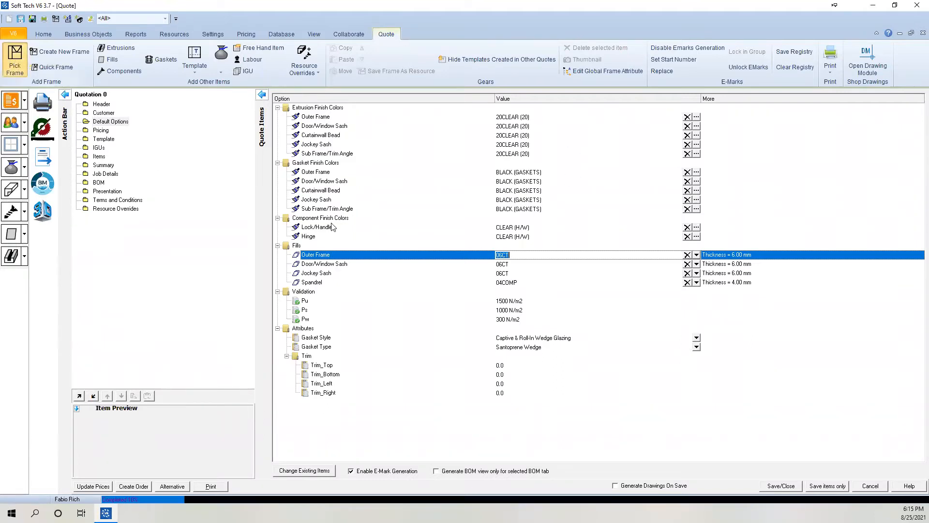
left_click(195, 155)
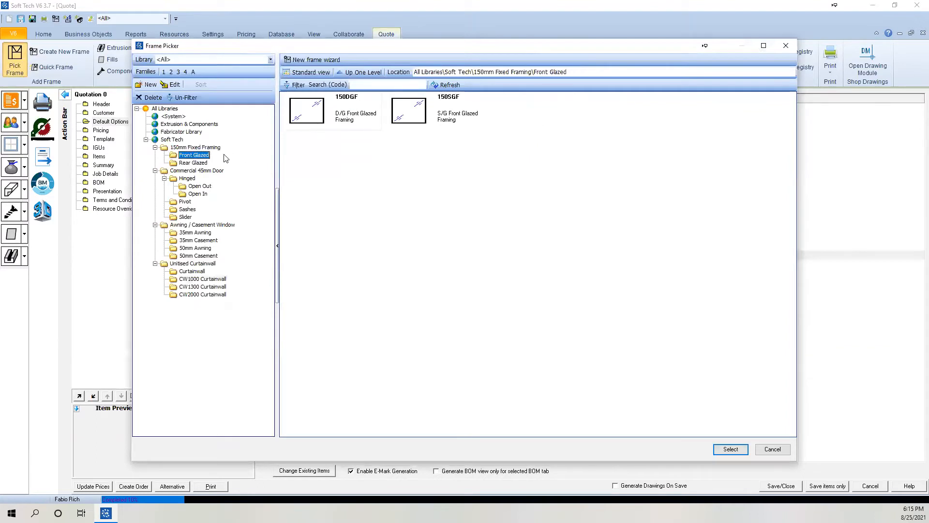
double_click(327, 119)
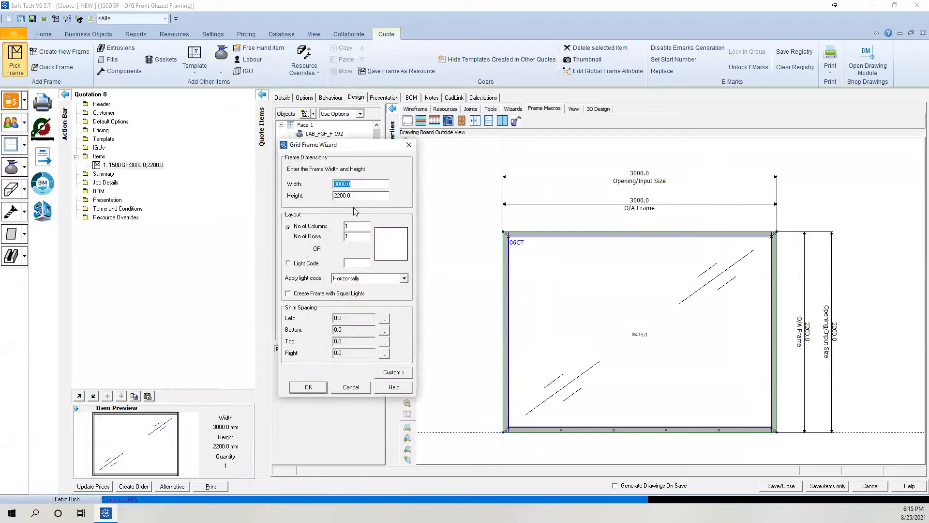
left_click(353, 264)
type("221")
left_click(309, 389)
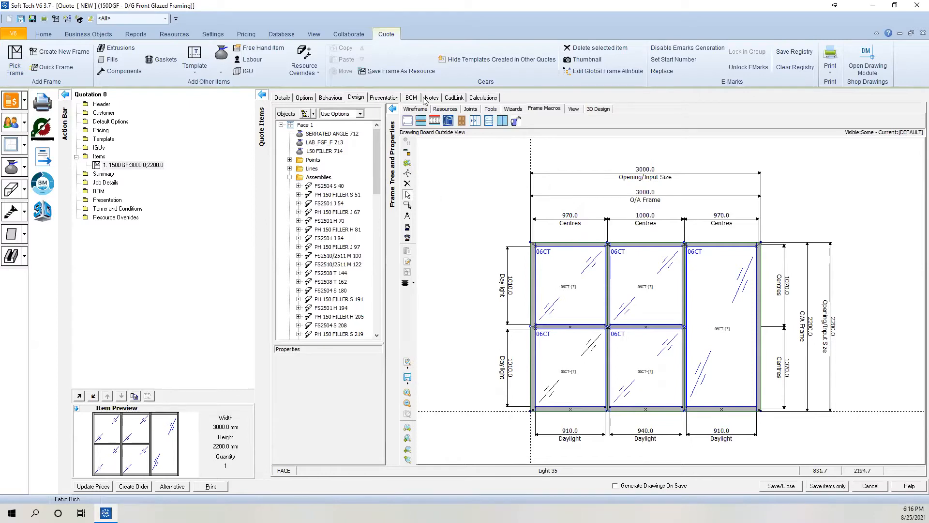
Inspect the frame's jamb and head members, rotating the model and restoring the front view
left_click(535, 266)
left_click(570, 244)
left_click(407, 173)
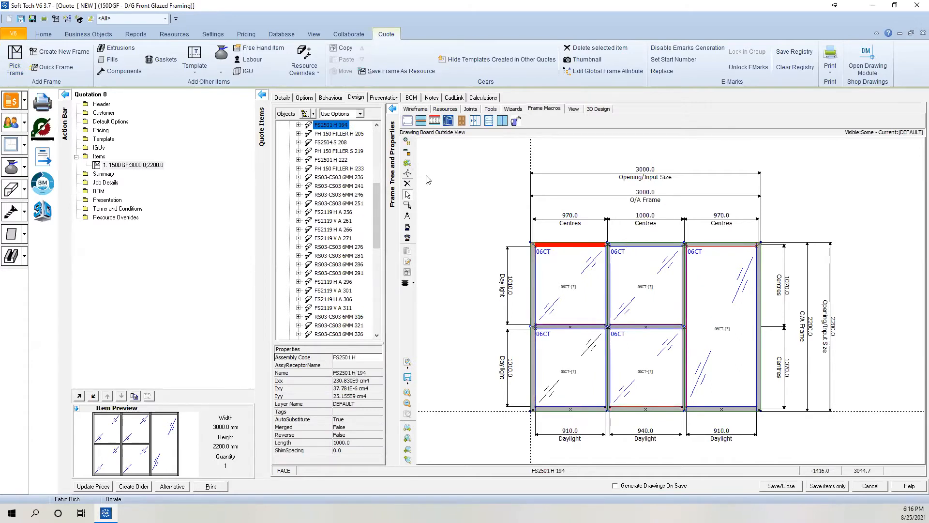
left_click_drag(538, 257, 545, 232)
left_click(407, 163)
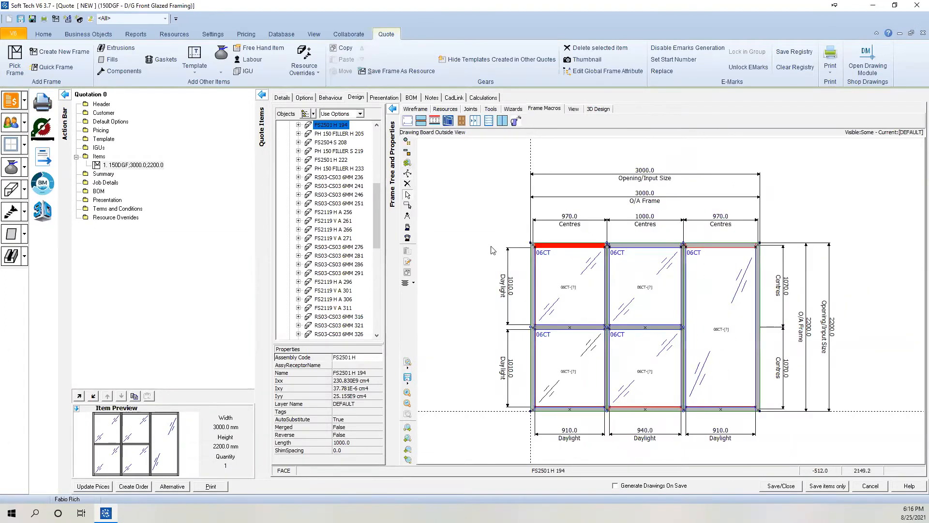
left_click(493, 251)
Insert a left-handed, open-out Commercial 45mm hinged door without a threshold into the frame's full-height right light
left_click(717, 301)
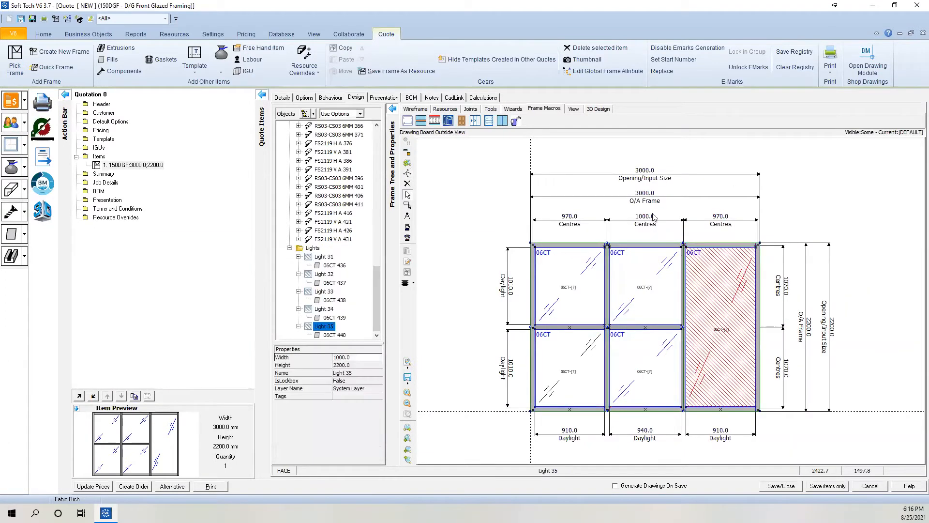
left_click(461, 121)
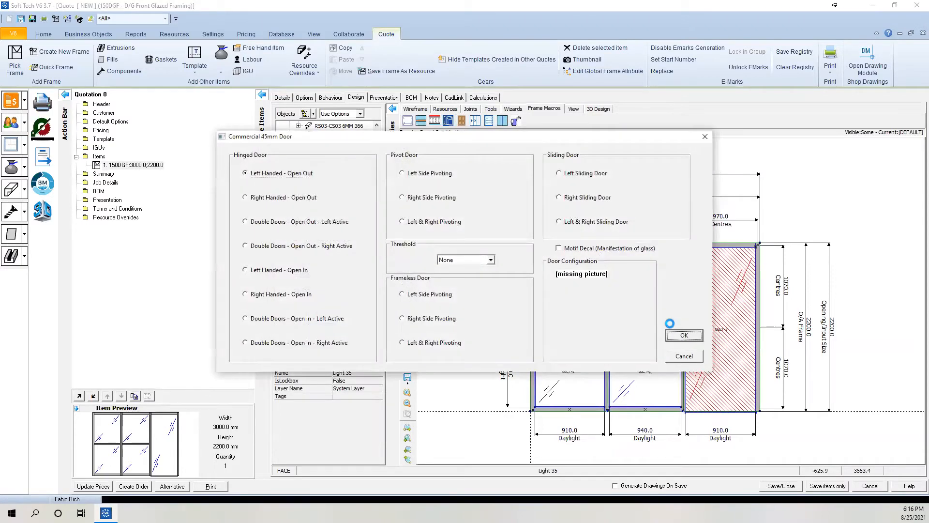
left_click(684, 334)
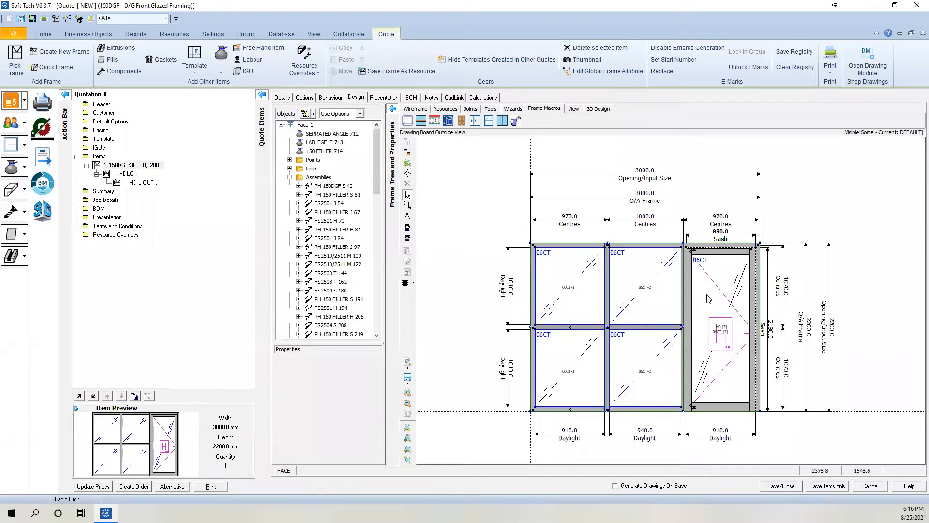
scroll(653, 301, "down", 3)
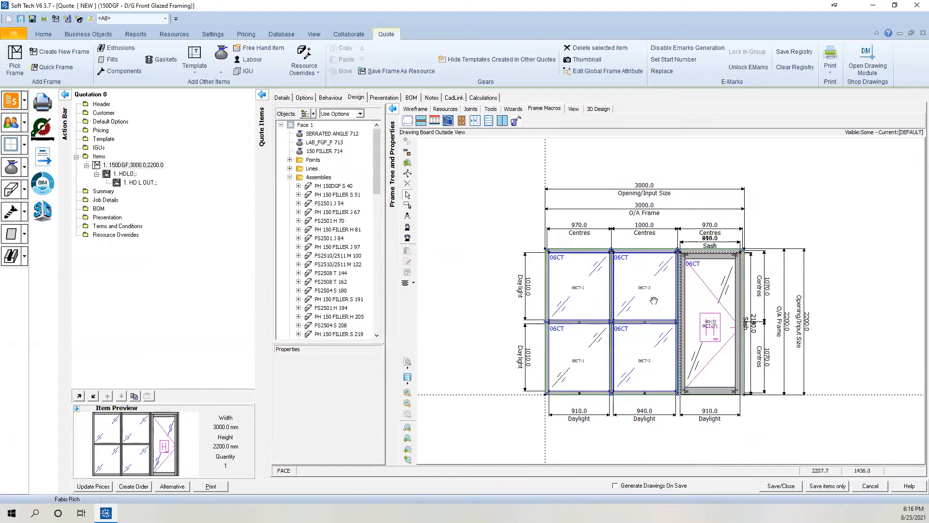
left_click_drag(691, 299, 653, 301)
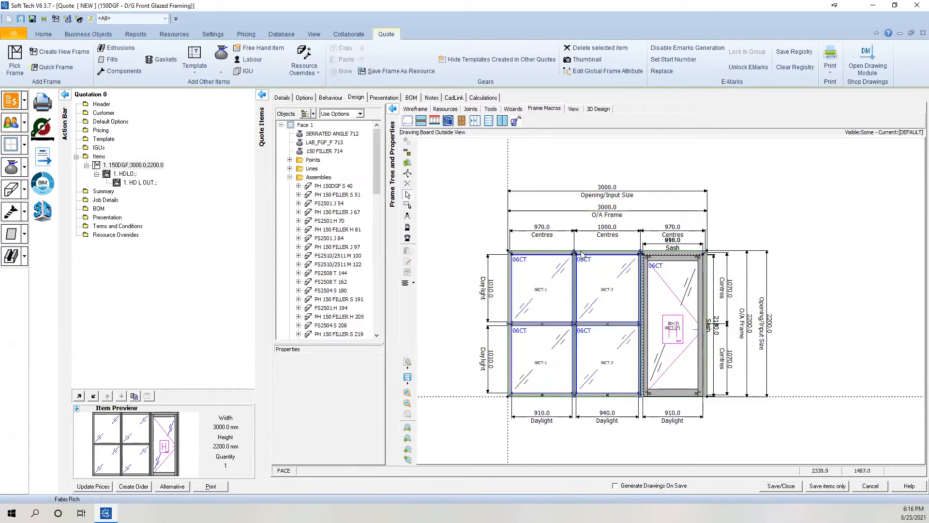
Update the quote's prices and review the price totals in its summary
left_click(283, 99)
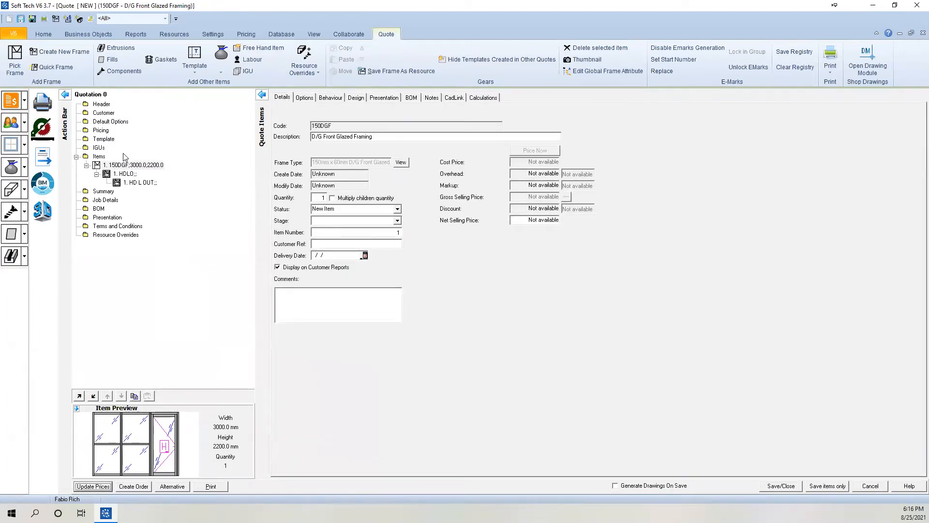
left_click(99, 156)
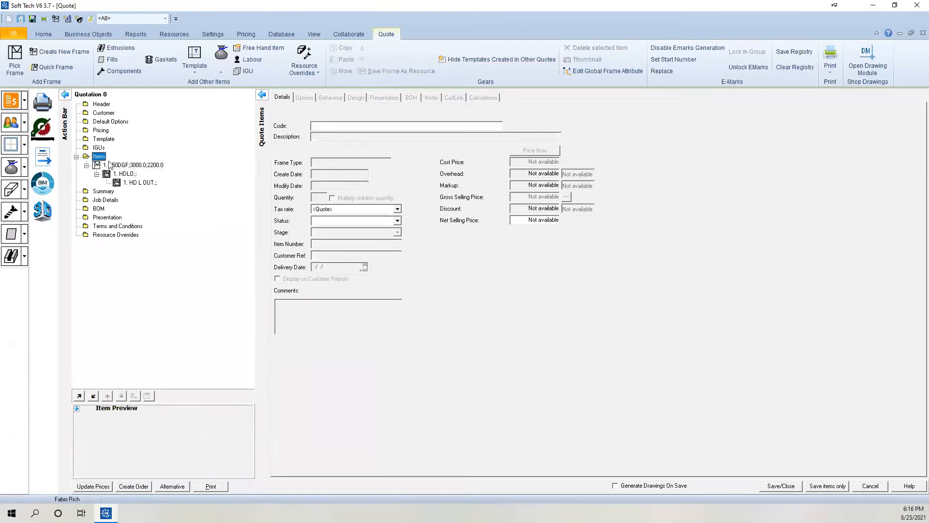
left_click(96, 192)
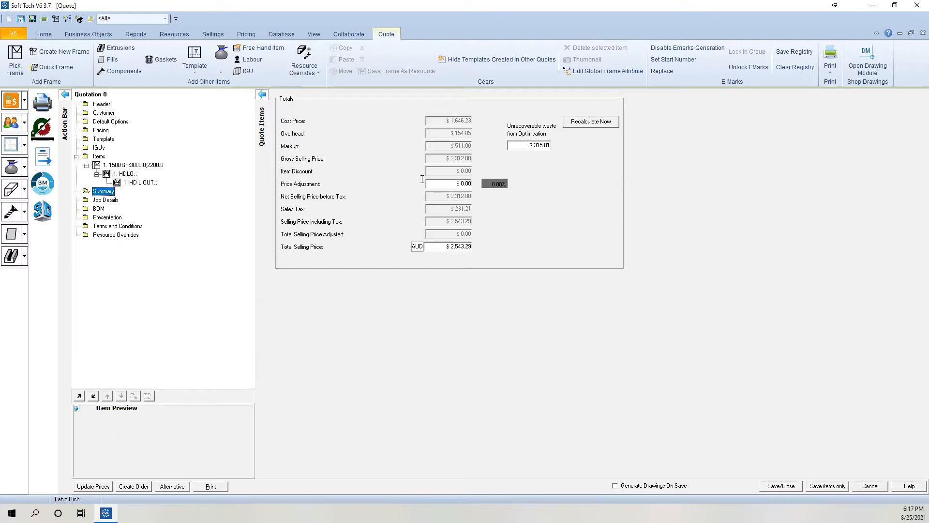
Review the 150DGF frame's bill of materials, covering its extrusions, components and fills
left_click(123, 165)
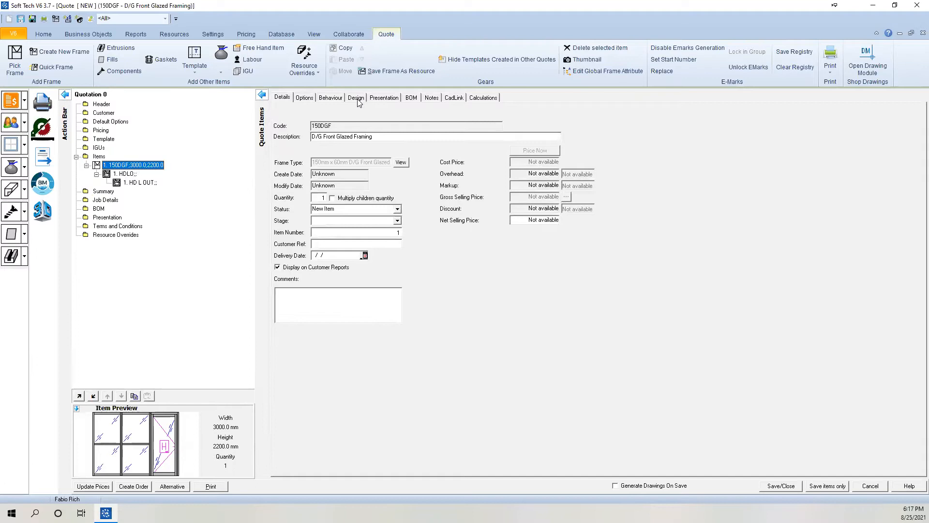
left_click(357, 98)
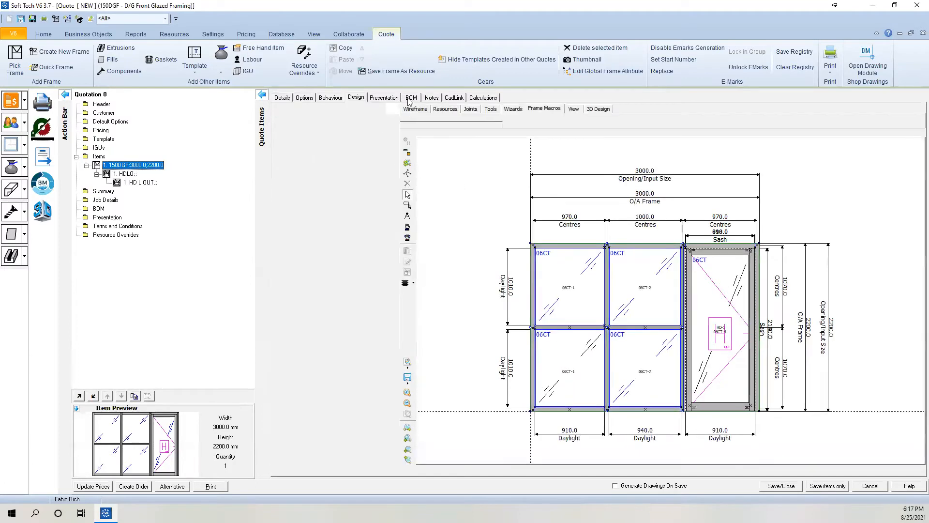
left_click(411, 98)
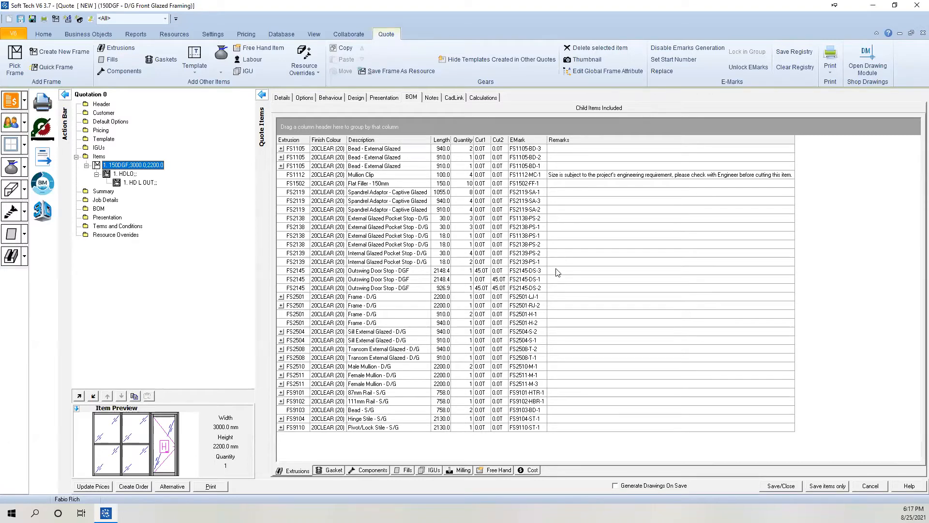
left_click(371, 470)
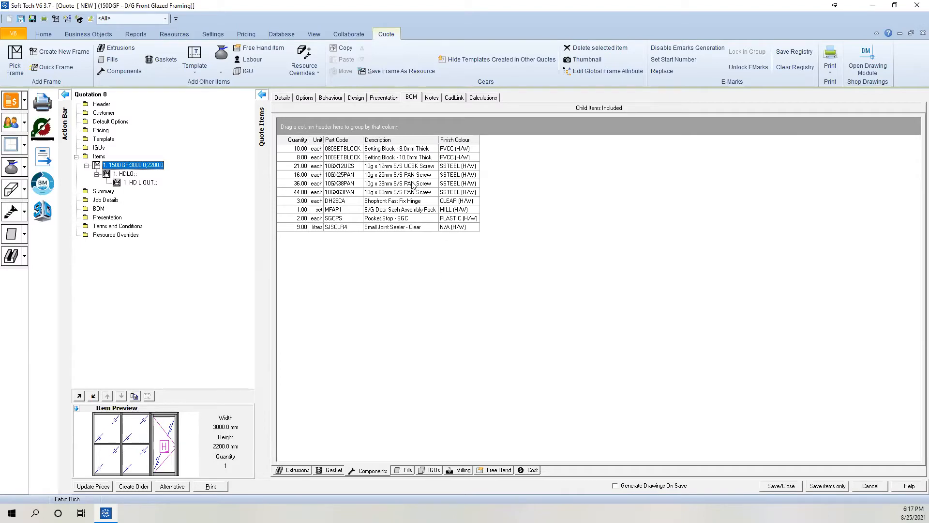
left_click(407, 469)
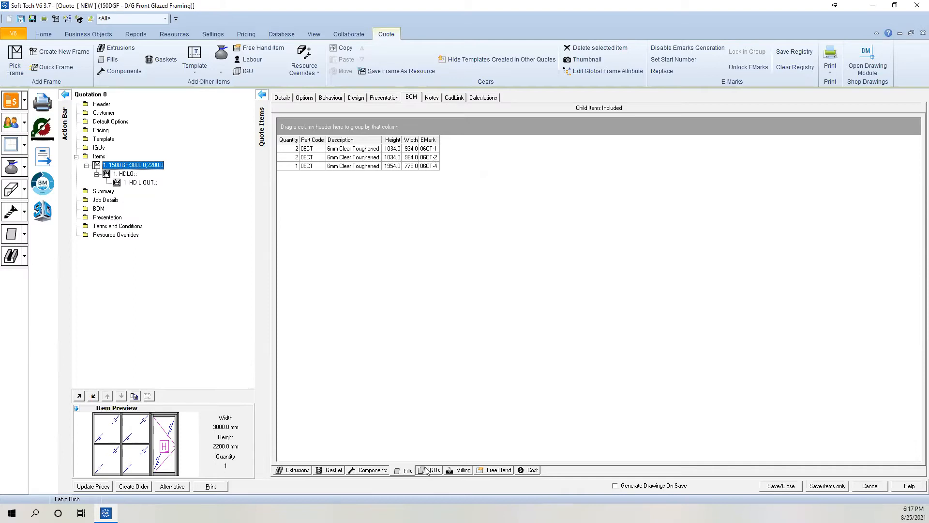
Cut horizontal section A across the whole frame and vertical sections B through the door and C through the middle lights
left_click(357, 98)
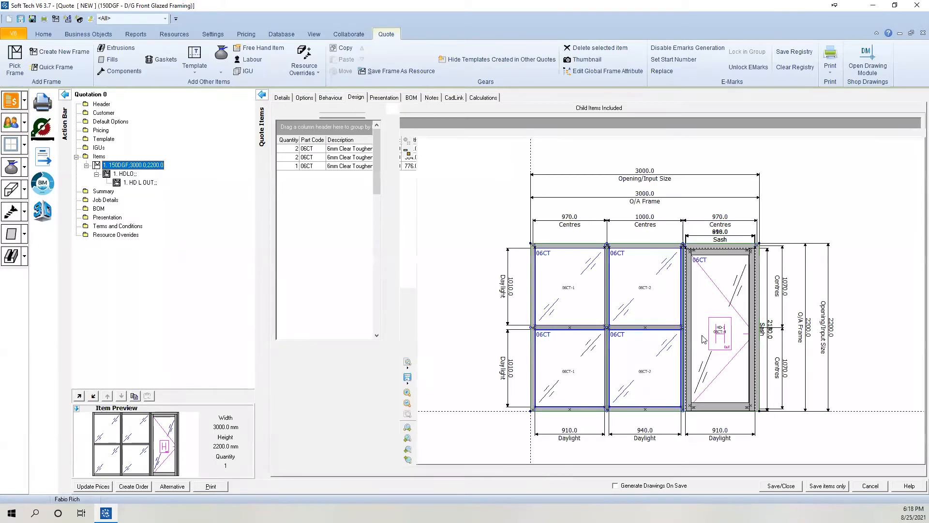
left_click(454, 98)
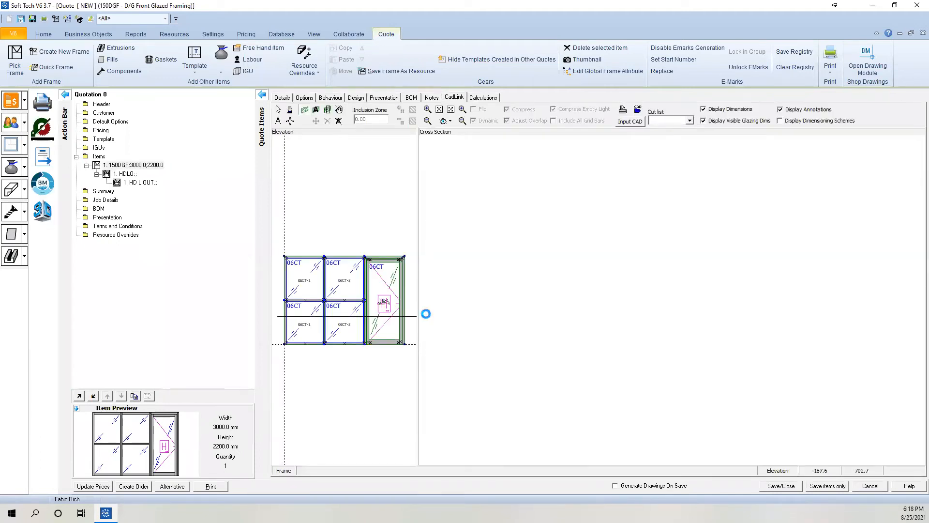
left_click(476, 264)
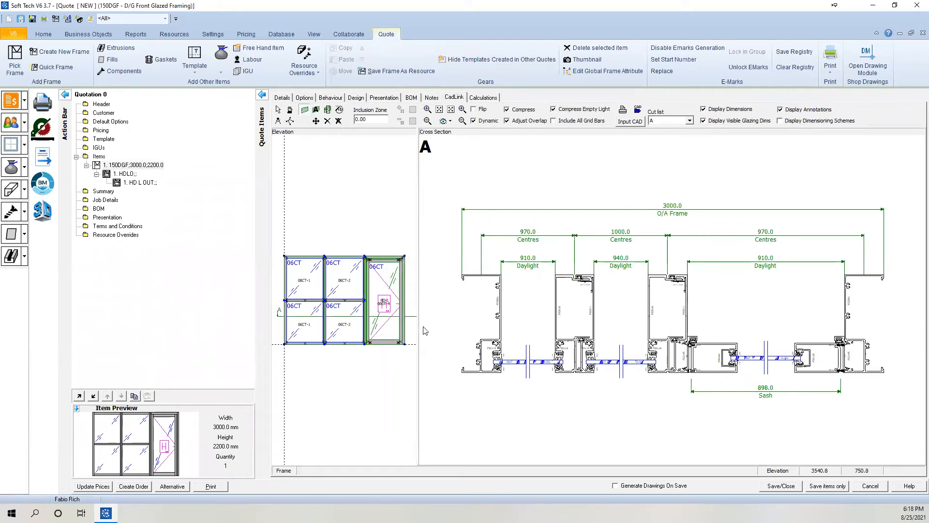
left_click_drag(376, 244, 392, 365)
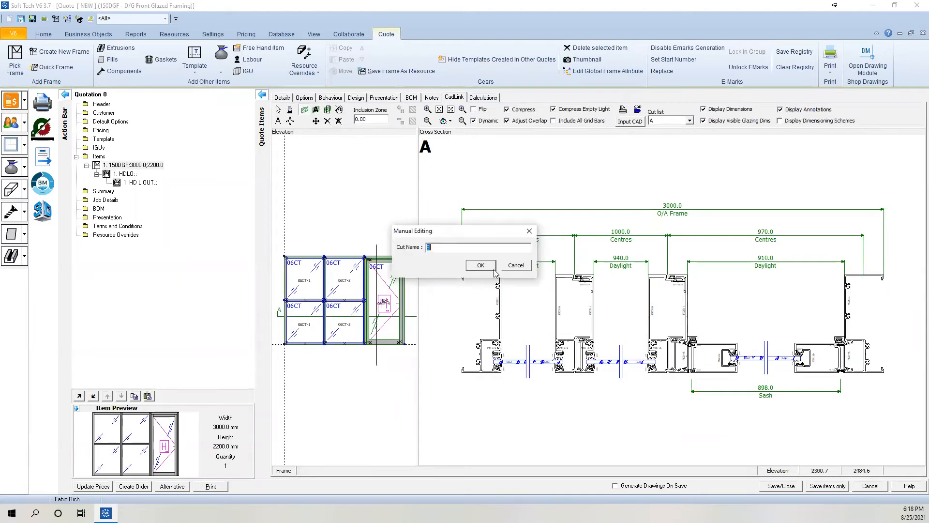
left_click(478, 265)
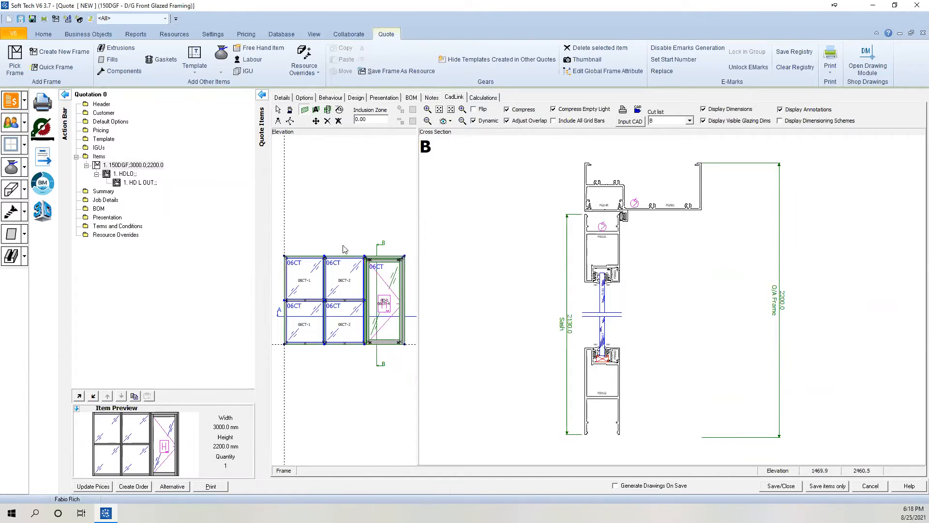
left_click(349, 358)
left_click(489, 268)
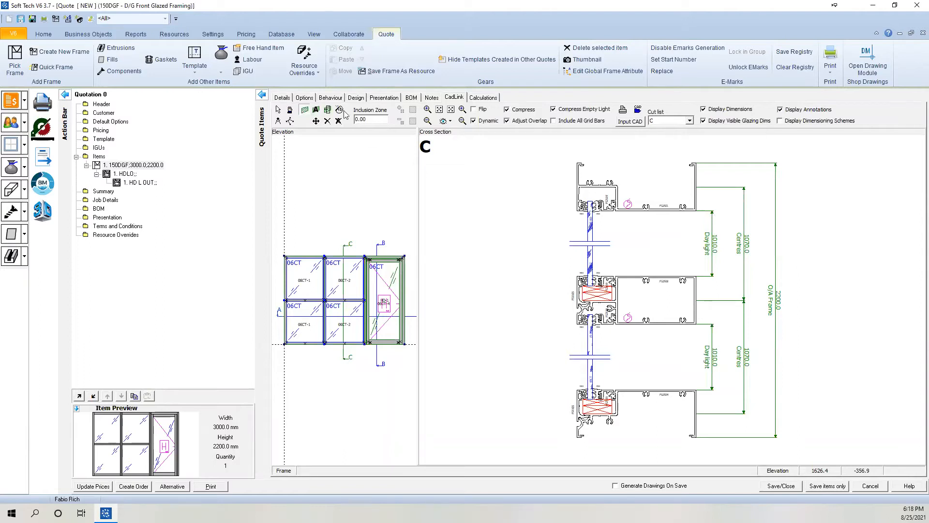
Set the 150DGF frame item's quantity to 5
left_click(354, 98)
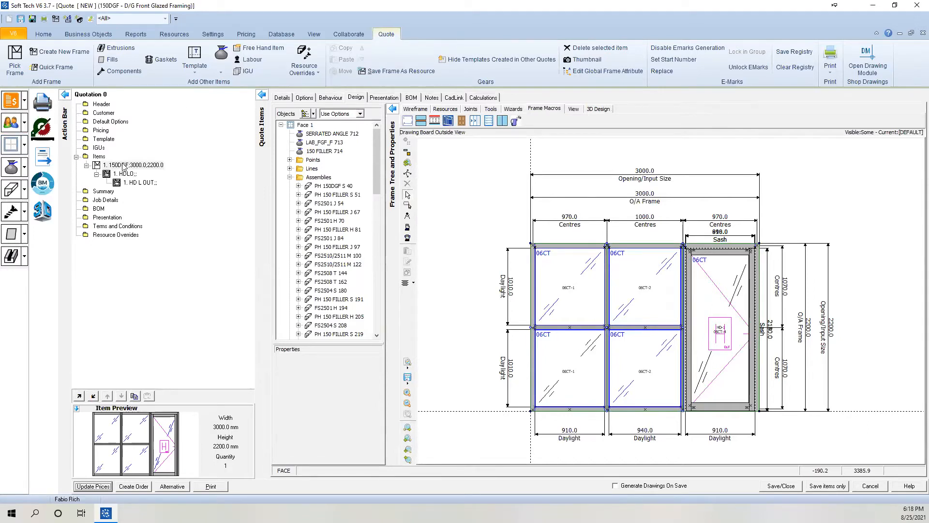
left_click(282, 98)
left_click(319, 198)
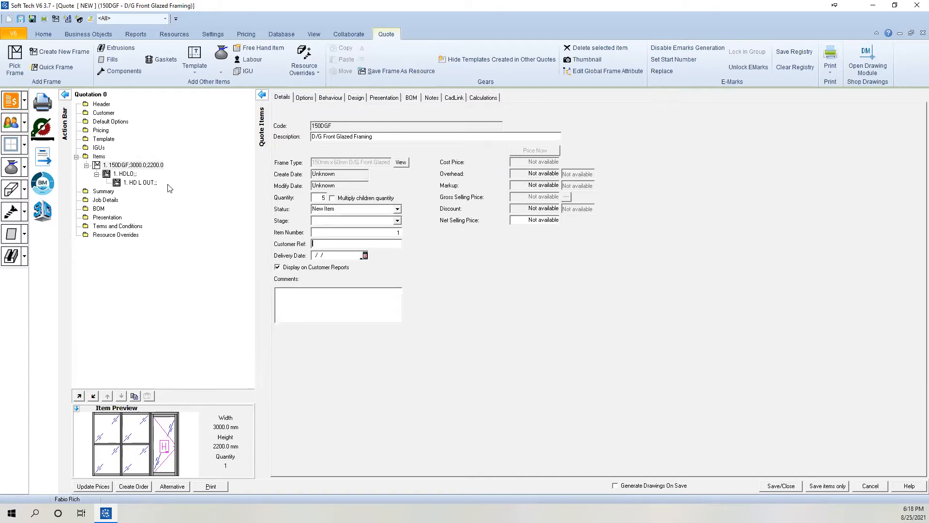
Duplicate the 150DGF frame item within the quote and set the copy's quantity to 3
left_click(128, 165)
right_click(128, 165)
left_click(155, 104)
right_click(133, 166)
left_click(157, 72)
left_click(319, 198)
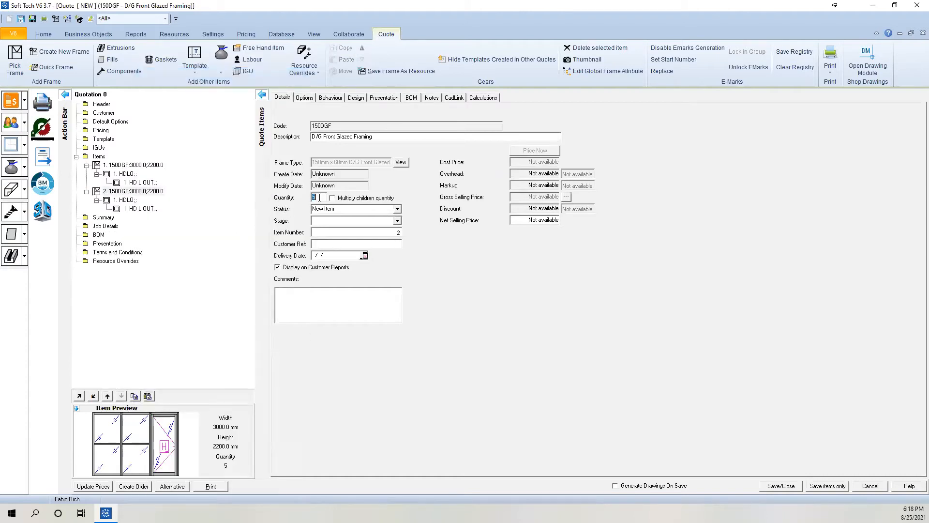
Merge the upper and lower left-hand lights of the second frame into one full-height light
left_click(356, 97)
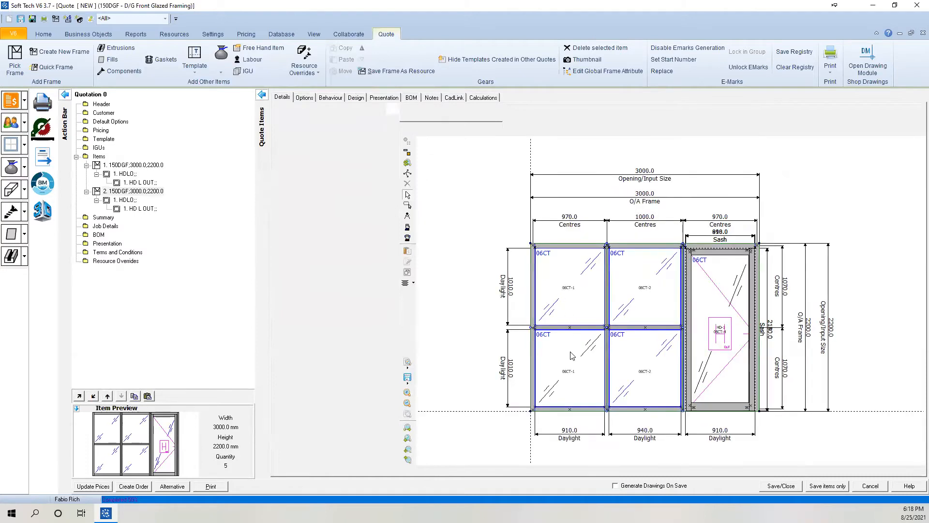
left_click(578, 290)
left_click(415, 108)
left_click(603, 121)
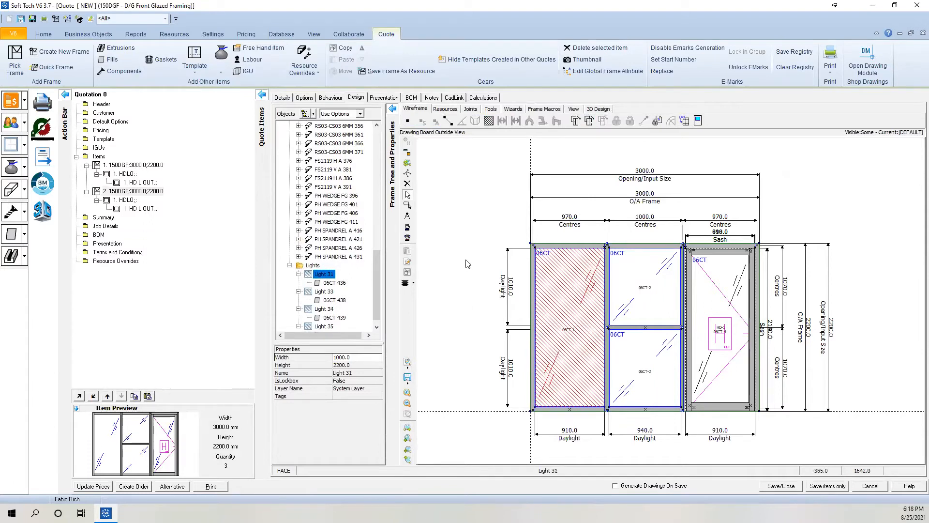
left_click(651, 297)
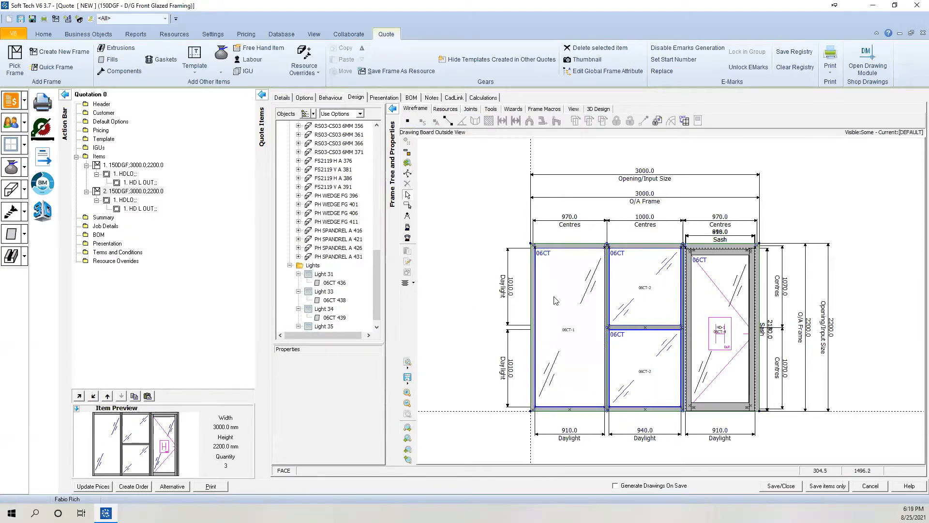
scroll(553, 296, "down", 2)
scroll(535, 290, "up", 1)
Compare the two frame items and paste another copy of the first one into the quote as item 3
left_click(134, 165)
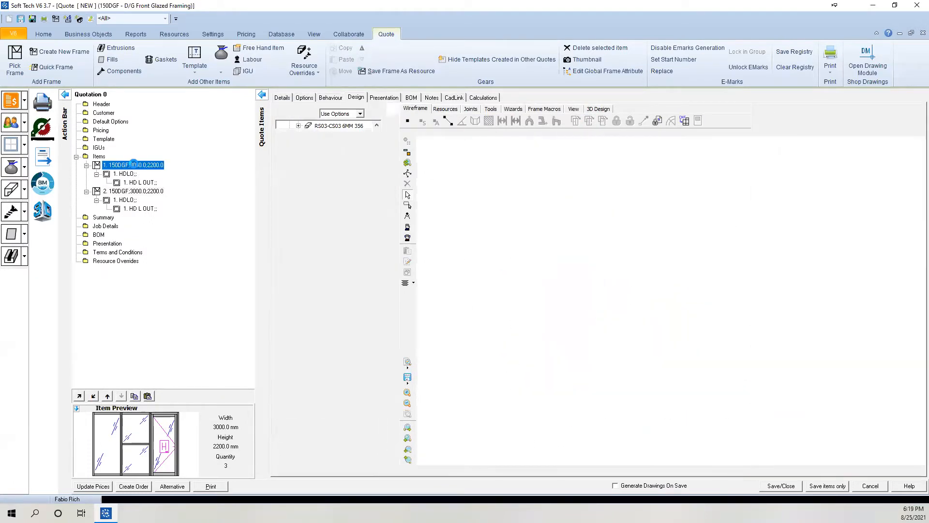
left_click(134, 191)
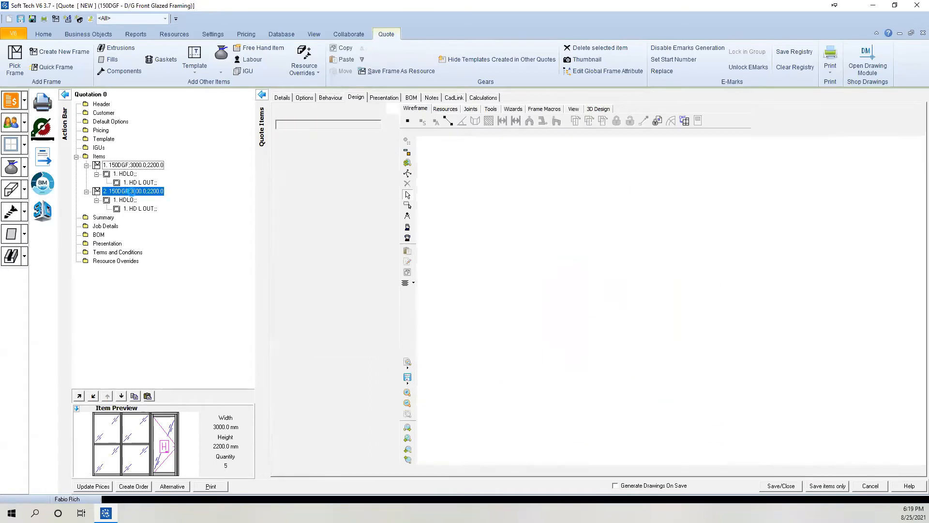
left_click(134, 165)
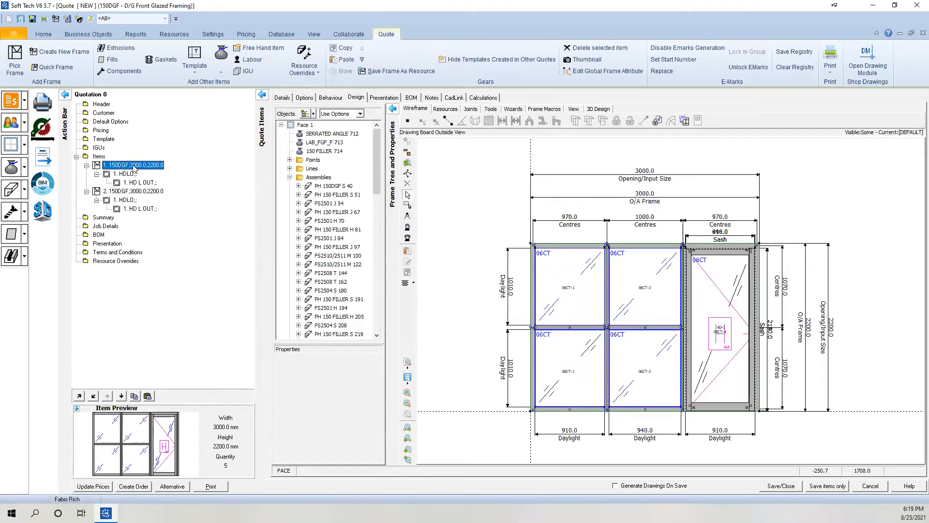
right_click(137, 150)
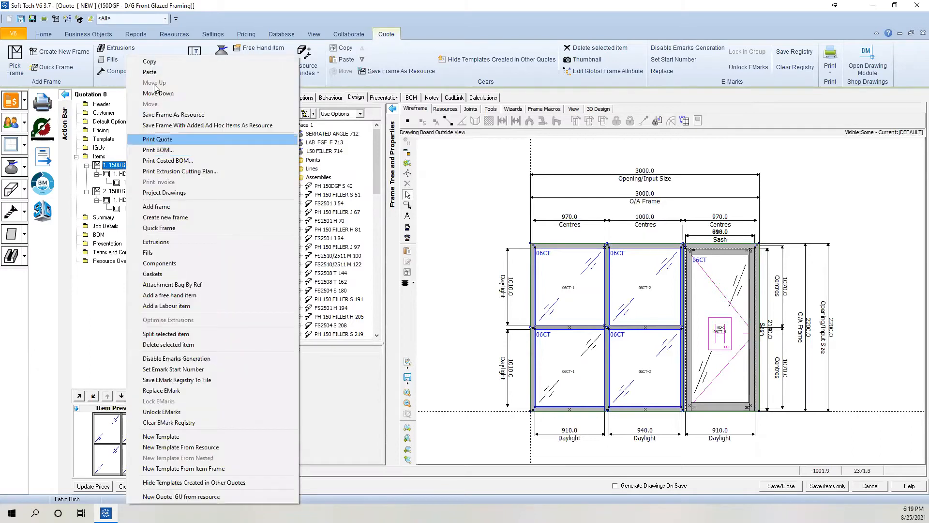
left_click(150, 71)
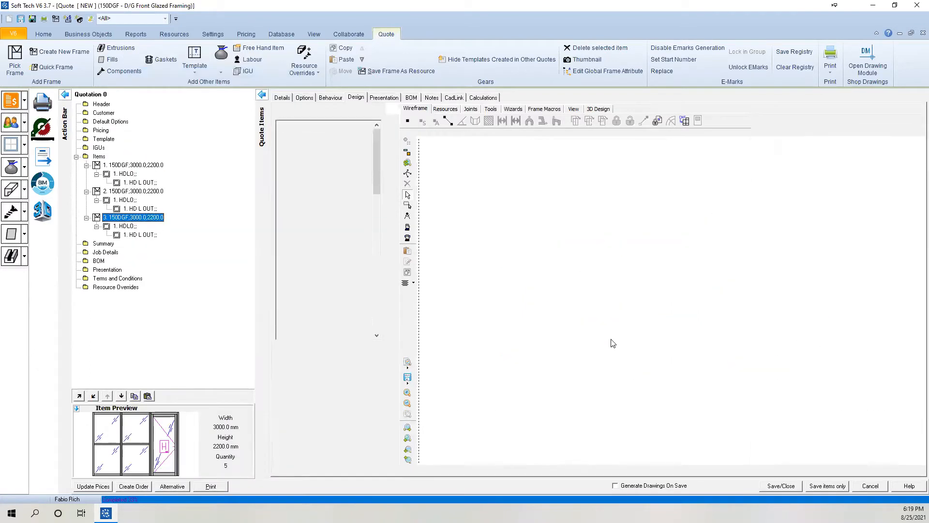
Add a back pan with a 3mm Composite Sheet spandrel panel to the third frame's lower left light
left_click(572, 350)
left_click(646, 361, "ctrl")
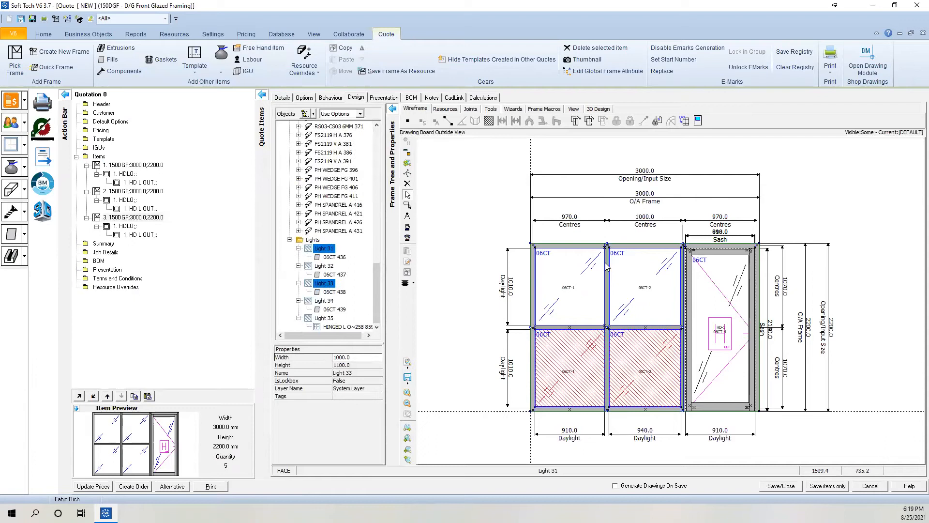
left_click(491, 335)
left_click(564, 363)
left_click(544, 109)
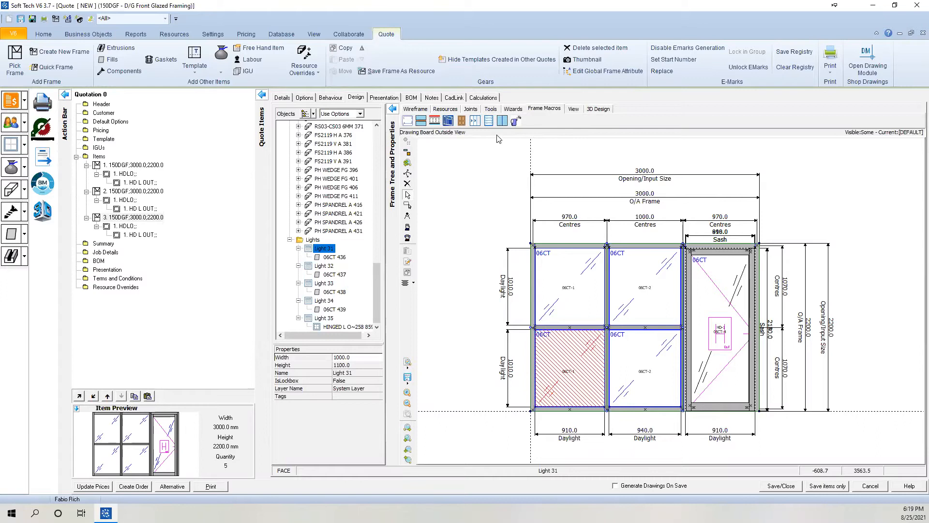
left_click(434, 121)
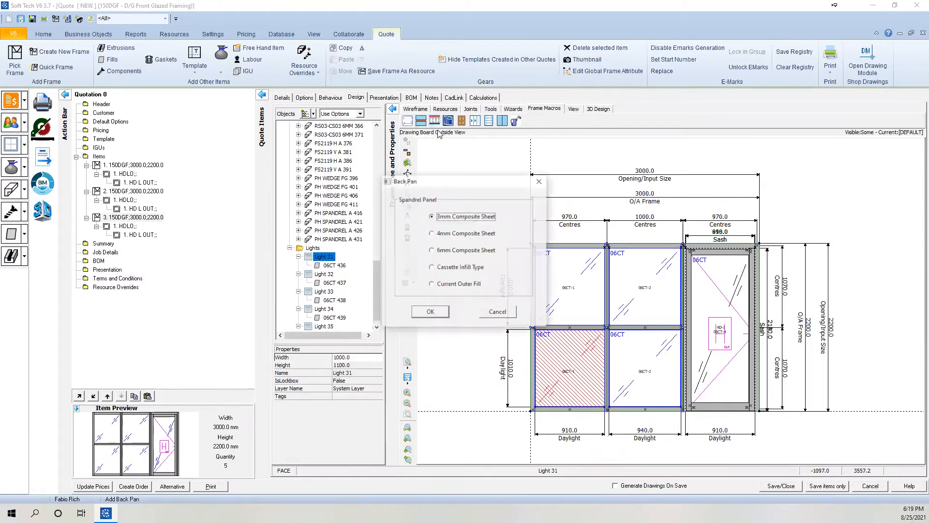
left_click(430, 312)
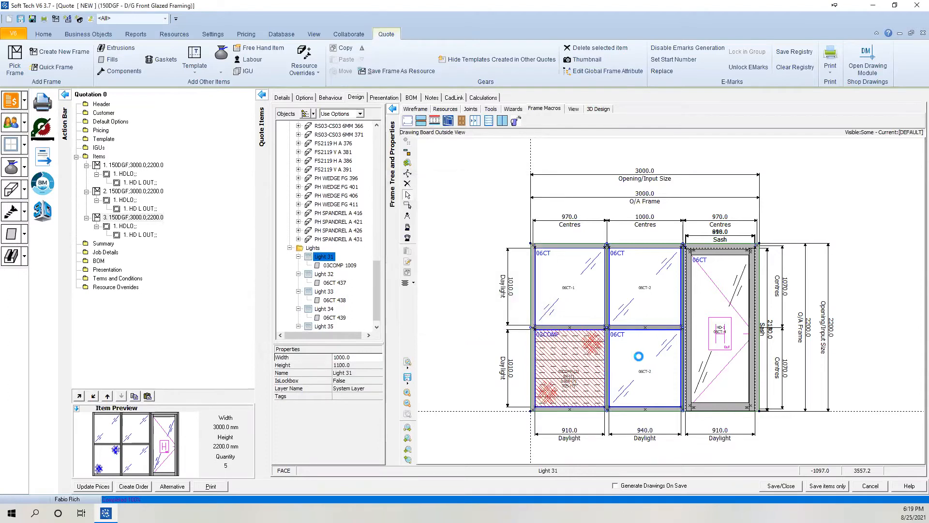
Add a back pan with a 3mm Composite Sheet spandrel panel to the third frame's lower middle light
left_click(631, 343)
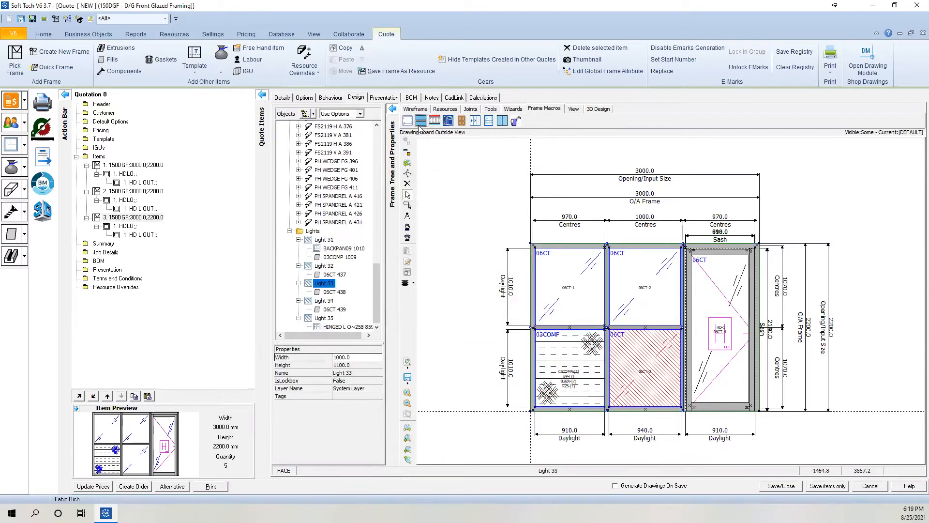
left_click(434, 121)
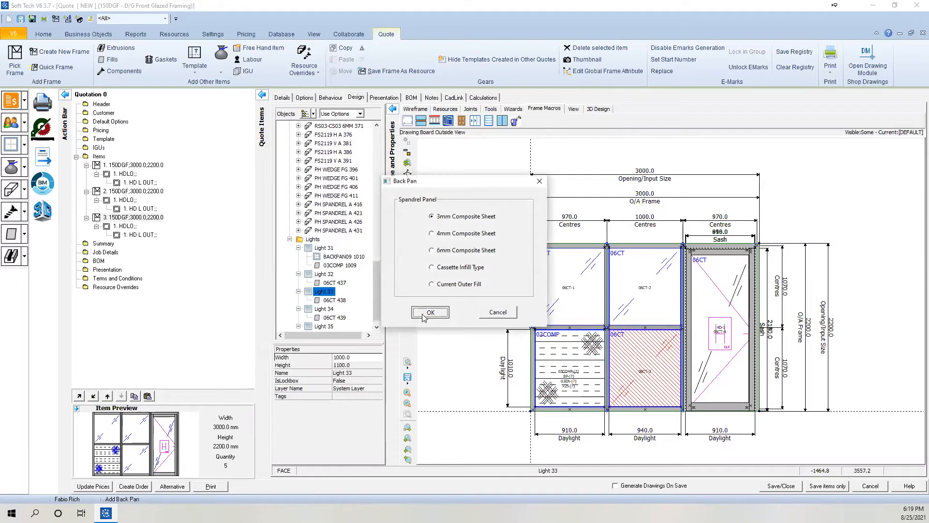
left_click(430, 312)
left_click(475, 311)
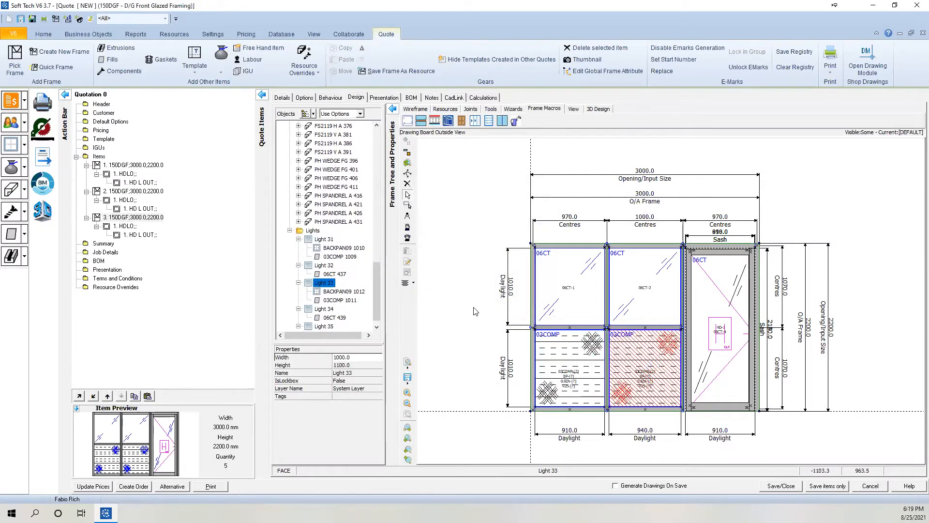
Inspect the third frame's back pans in cross-sections C and A, and return to its design
left_click(450, 96)
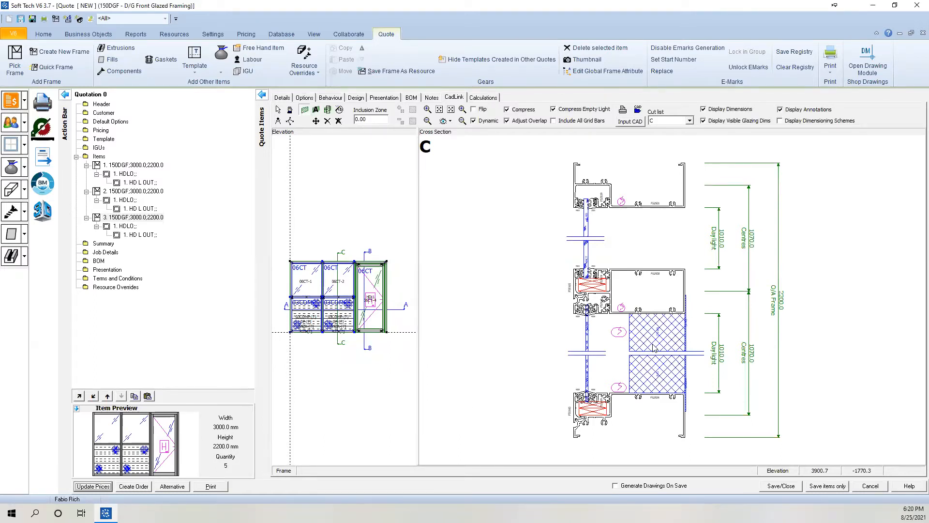
left_click(665, 120)
left_click(656, 136)
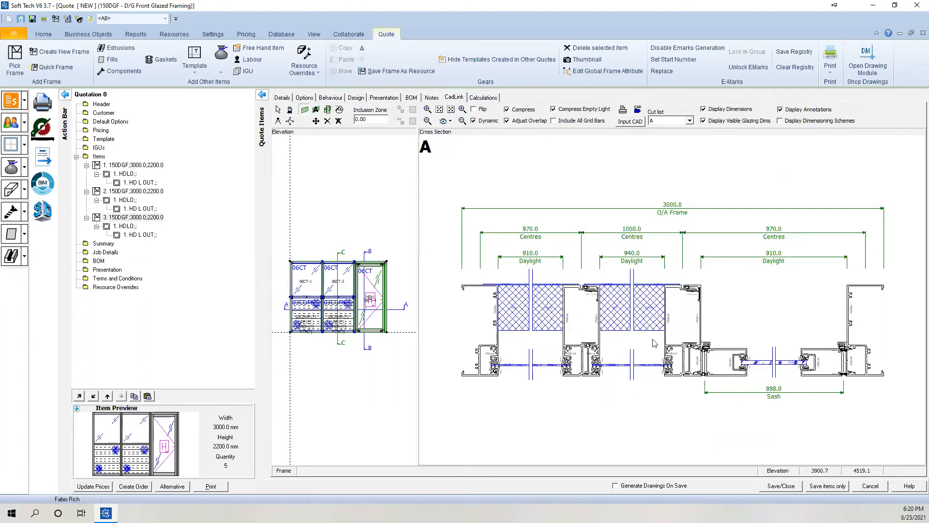
left_click(359, 98)
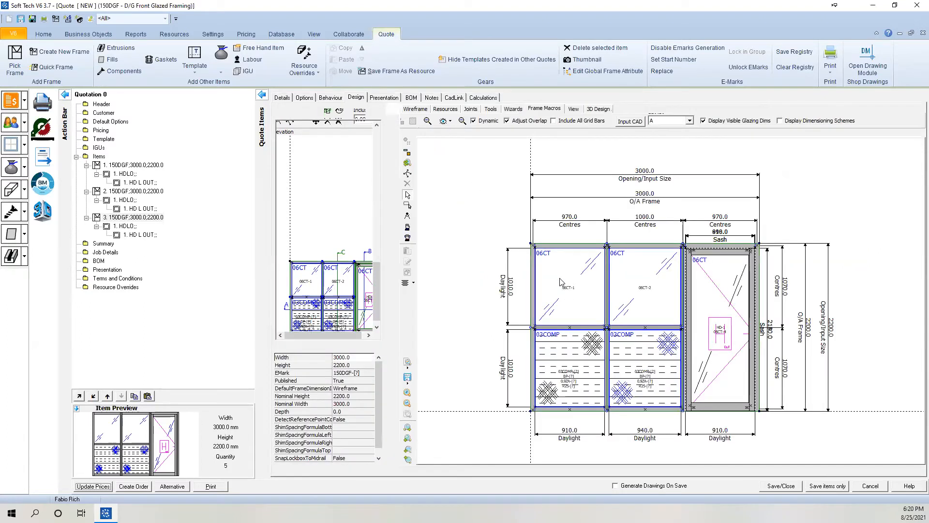
Reglaze the first frame's upper left and lower left lights with the 06CT/12O/06CT insulated glass unit using Light By Light Glazing
left_click(137, 165)
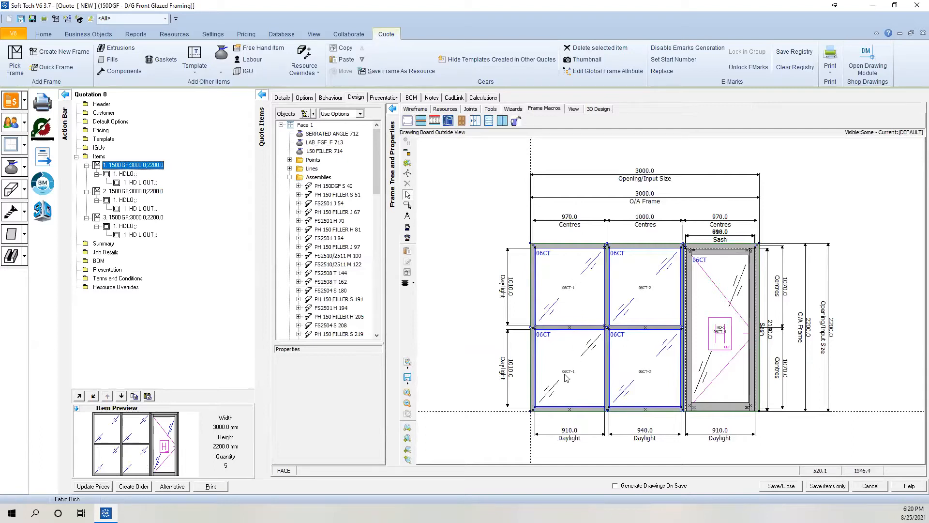
left_click(572, 311)
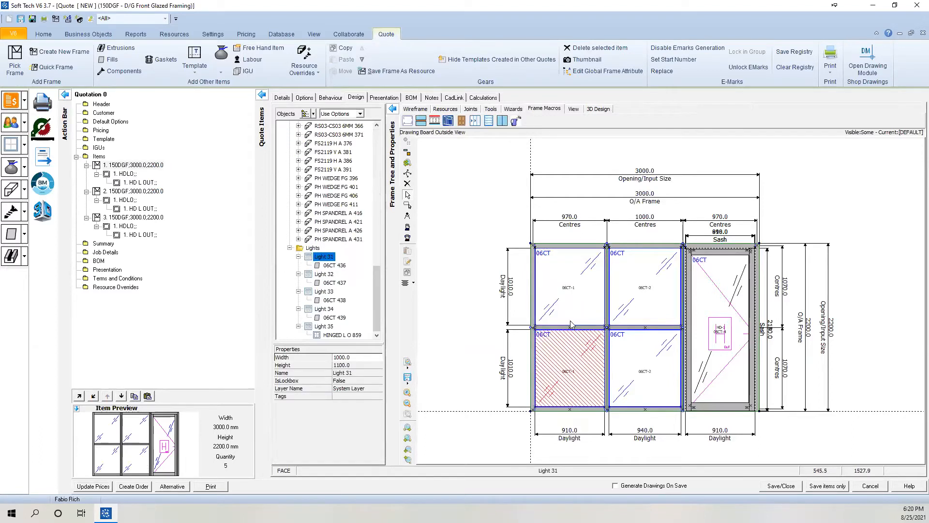
left_click(513, 109)
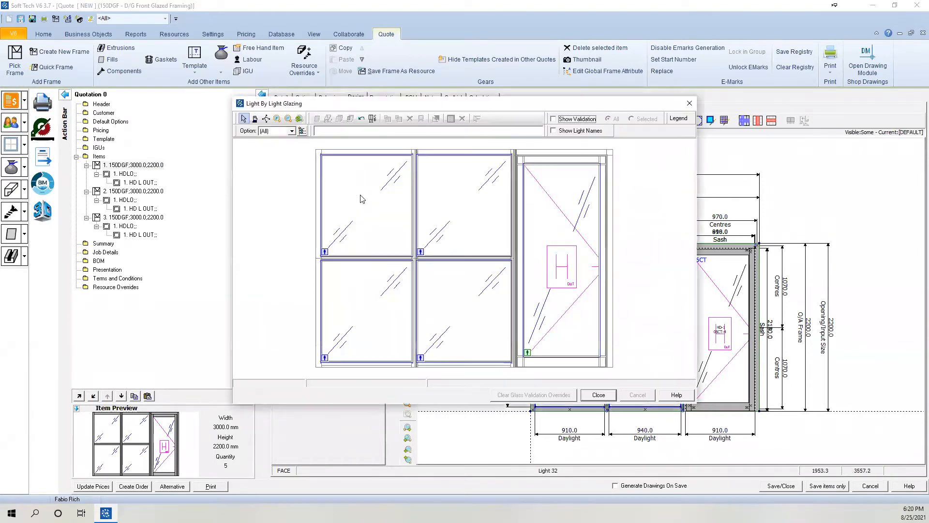
left_click(362, 199)
left_click(369, 297, "ctrl")
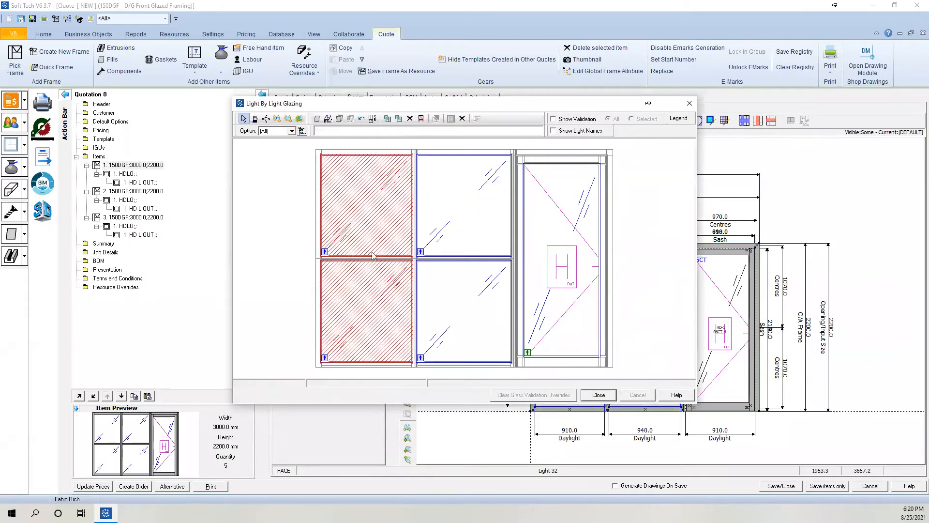
left_click(339, 121)
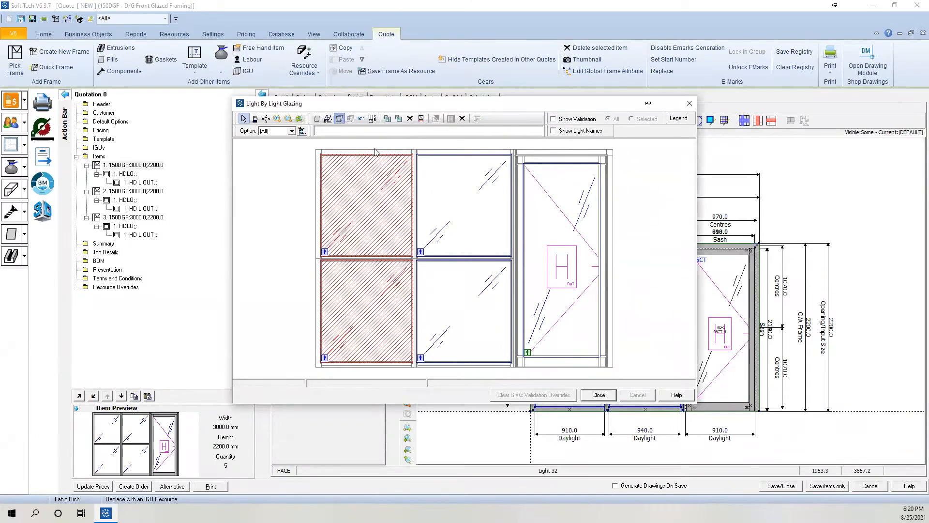
left_click(334, 138)
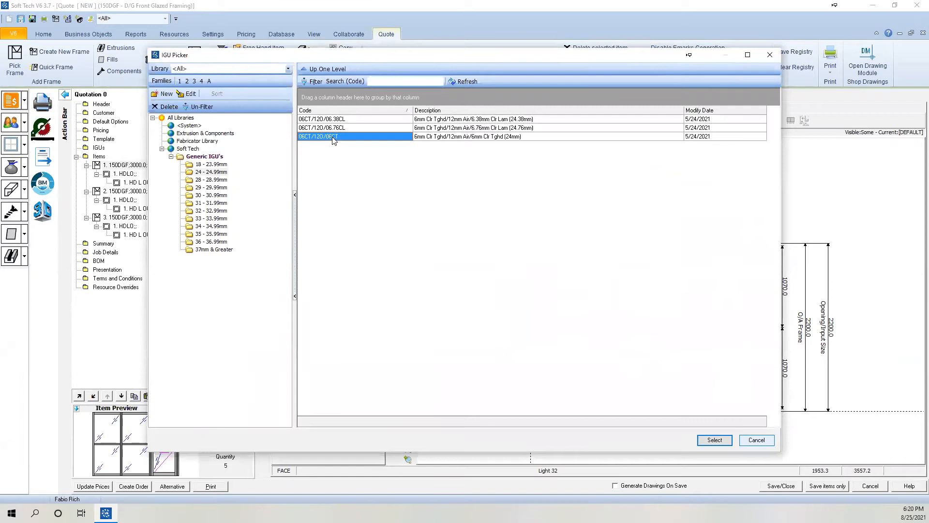
key("Return")
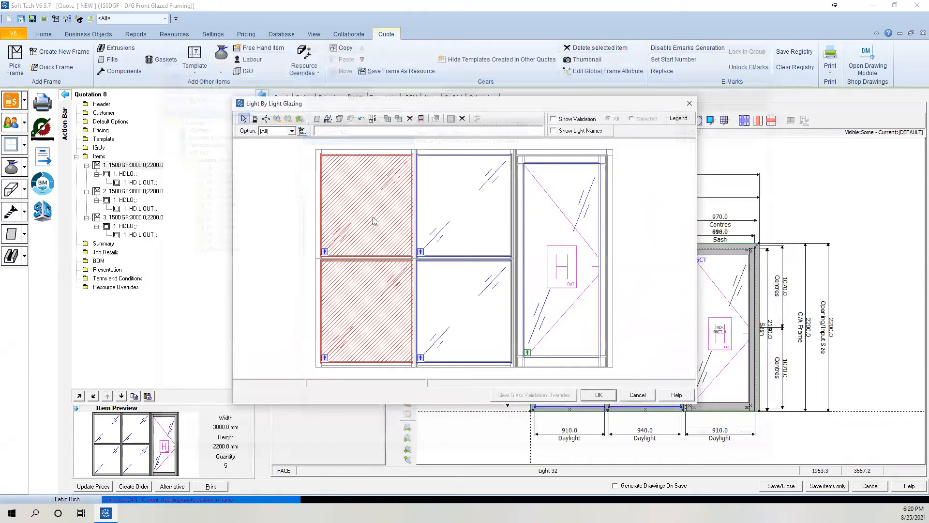
Browse the 24 - 24.99mm and 18 - 23.99mm IGU families for the same two lights, cancel the picker and apply the light-by-light glazing
left_click(375, 214)
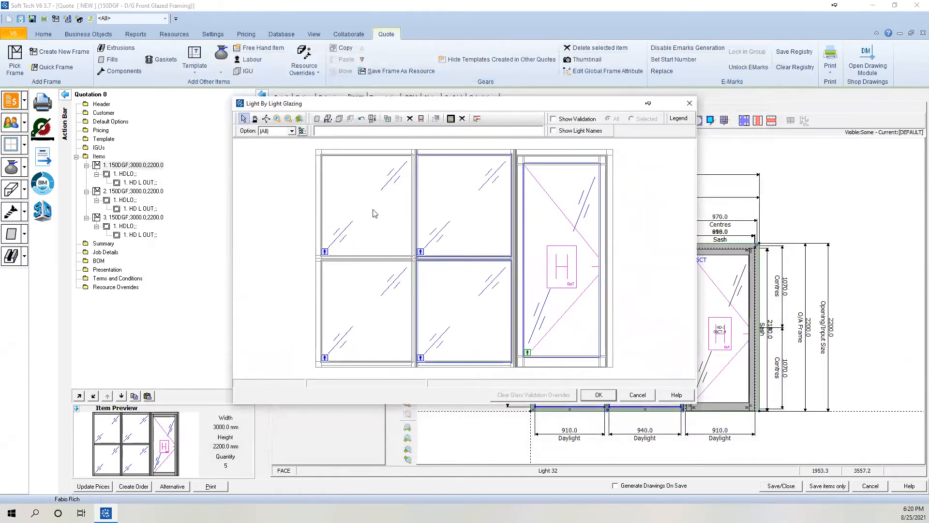
left_click(349, 299)
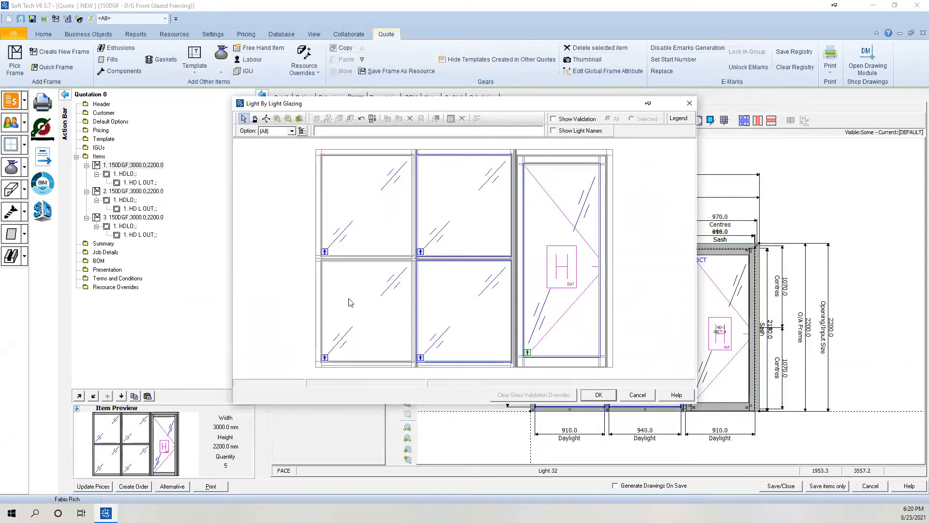
left_click(367, 218)
left_click(369, 310, "ctrl")
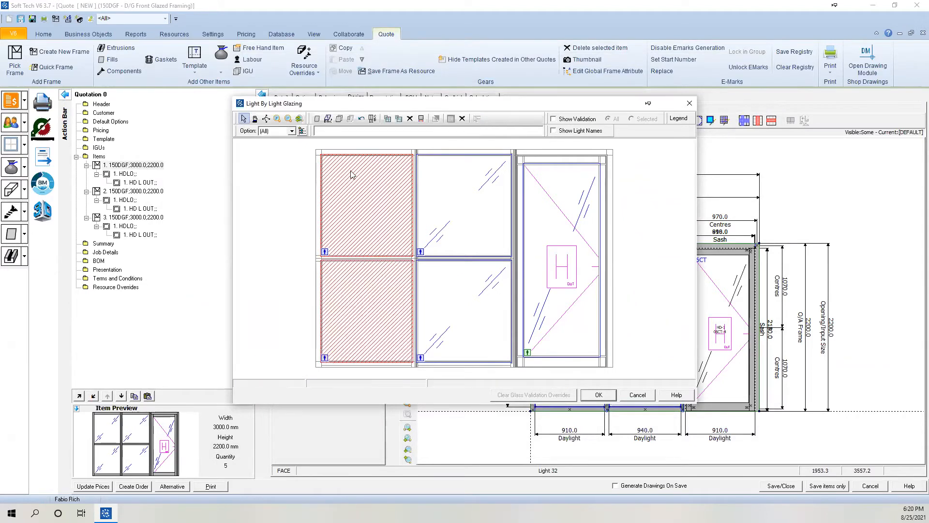
left_click(339, 118)
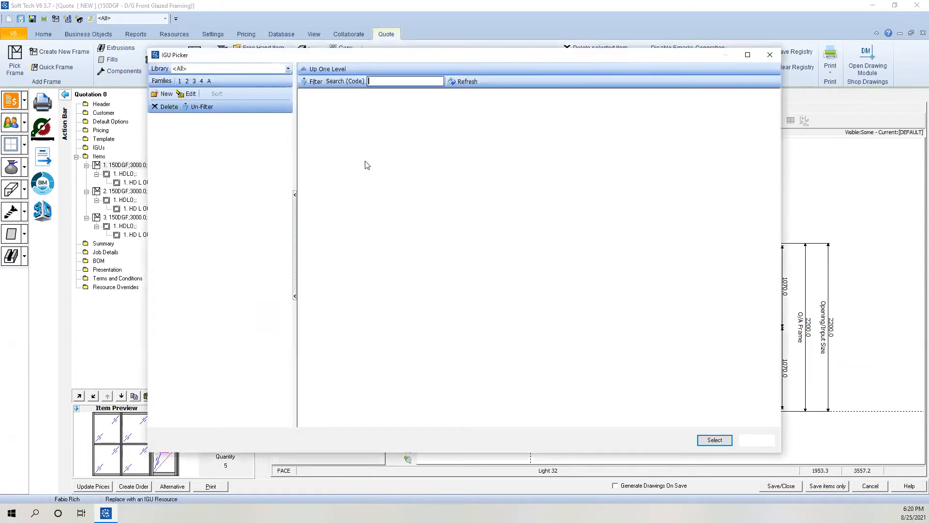
left_click(228, 173)
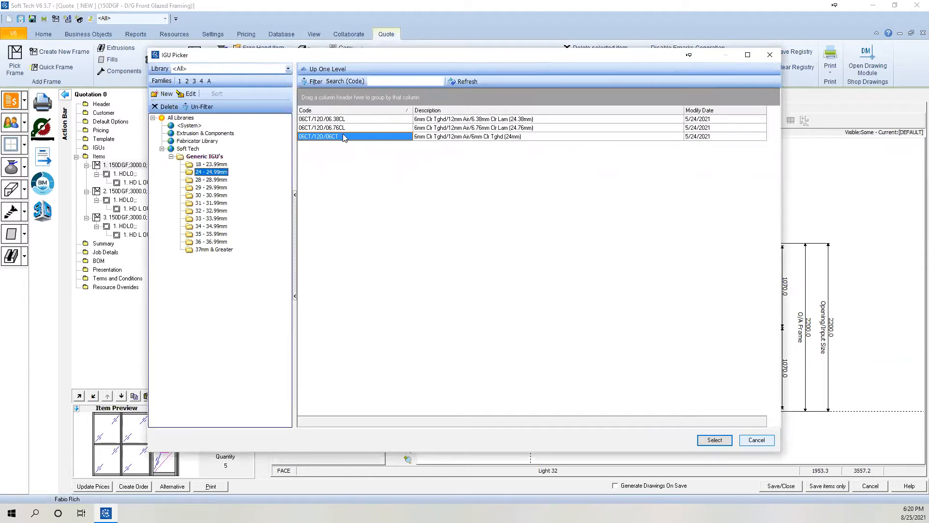
left_click(224, 165)
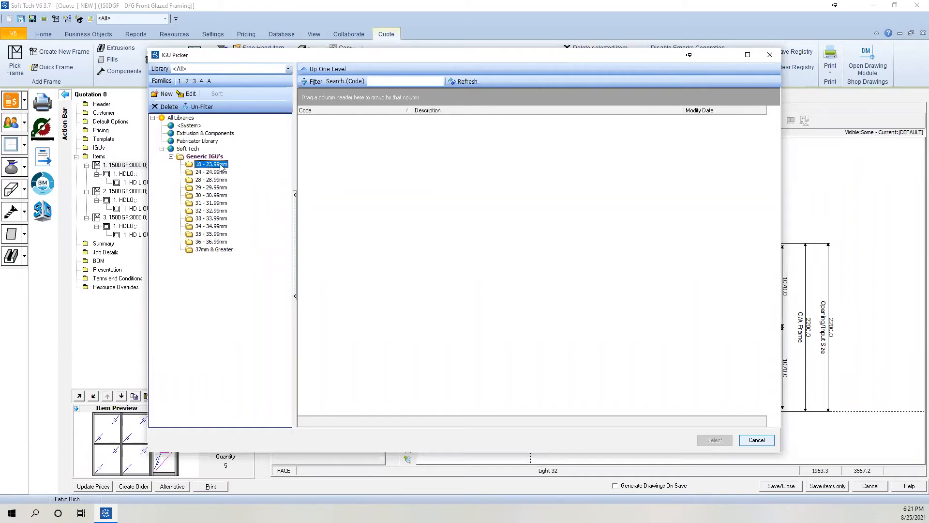
left_click(755, 440)
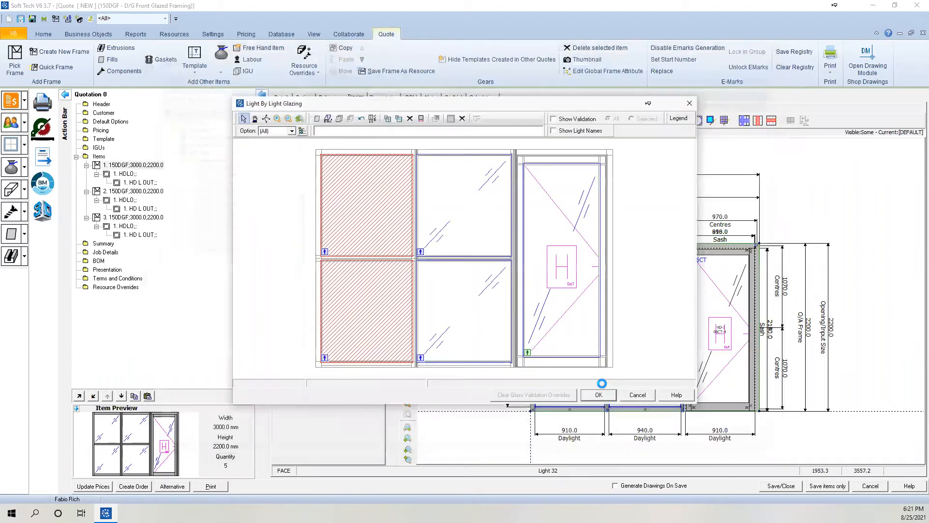
left_click(599, 395)
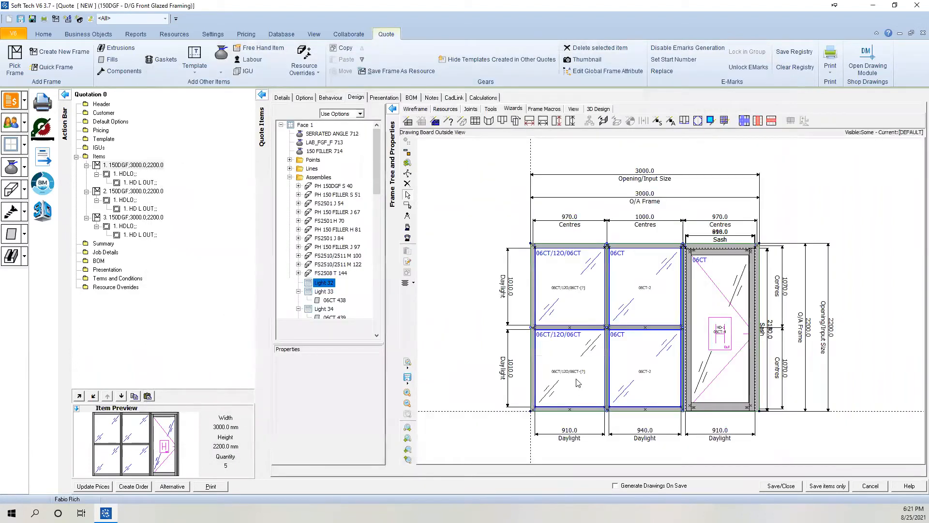
Inspect the first frame's double-glazed and single-glazed lights in cross-section A and return to its design
left_click(453, 97)
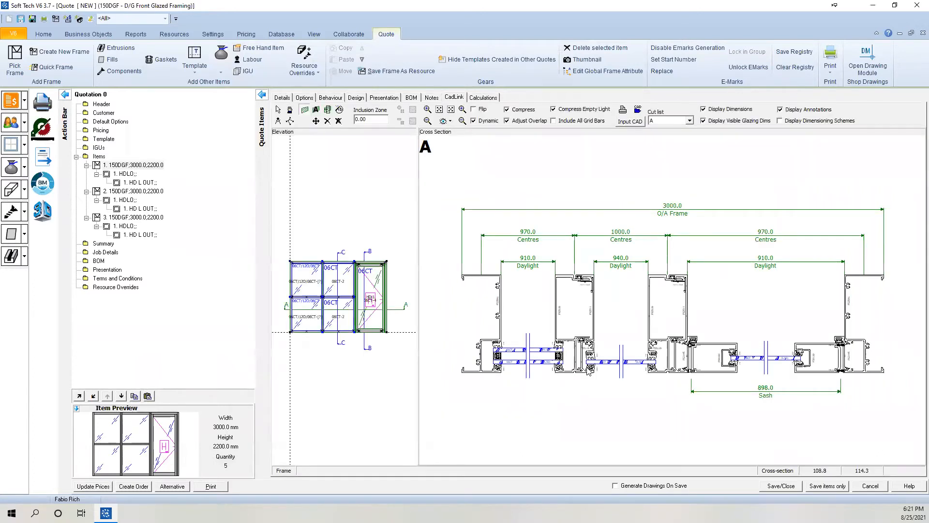
scroll(587, 336, "up", 3)
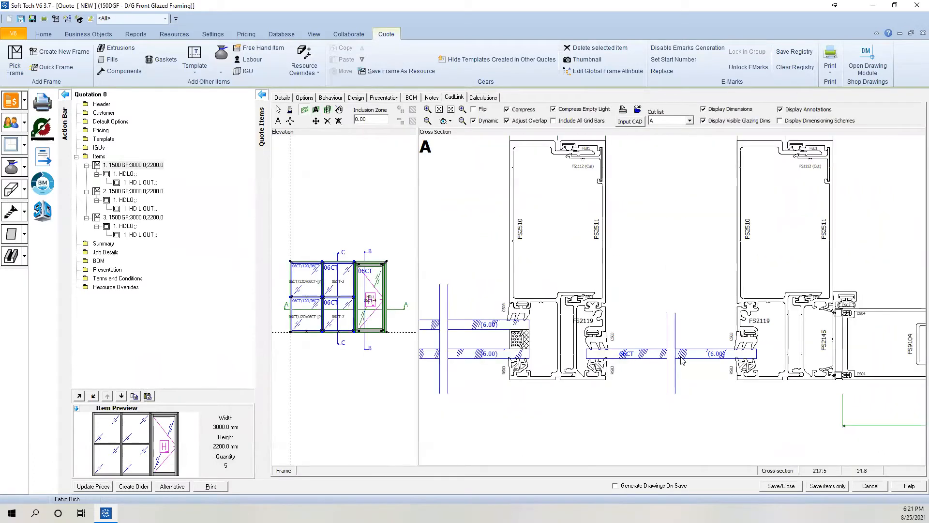
scroll(663, 363, "down", 3)
scroll(599, 358, "up", 3)
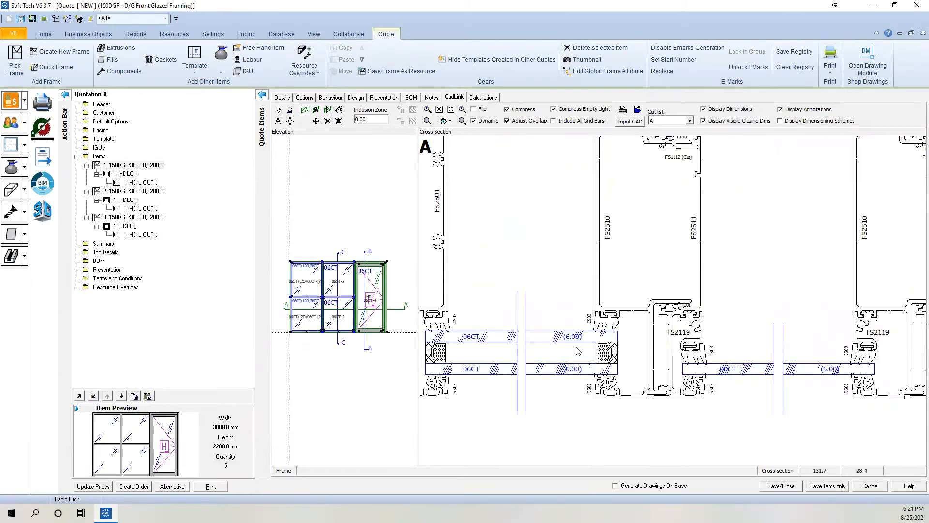
scroll(576, 350, "down", 5)
scroll(645, 339, "up", 3)
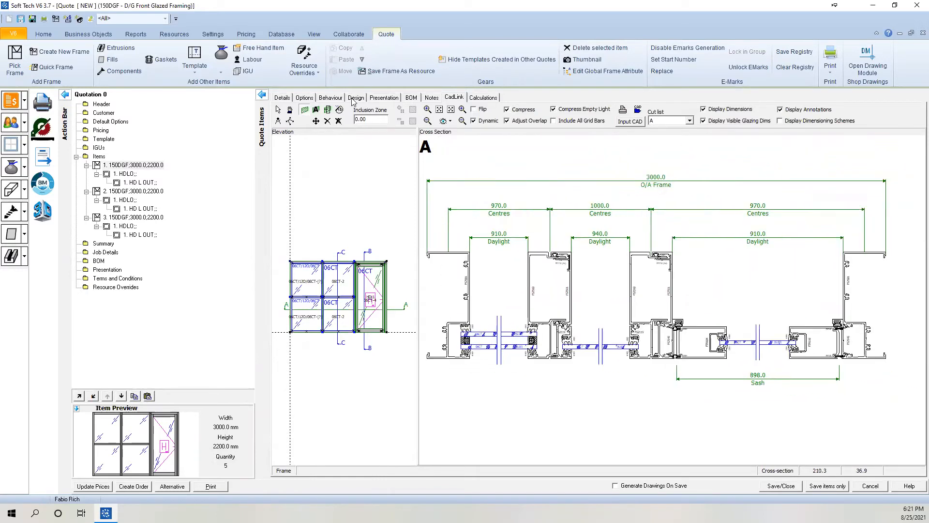
left_click(355, 97)
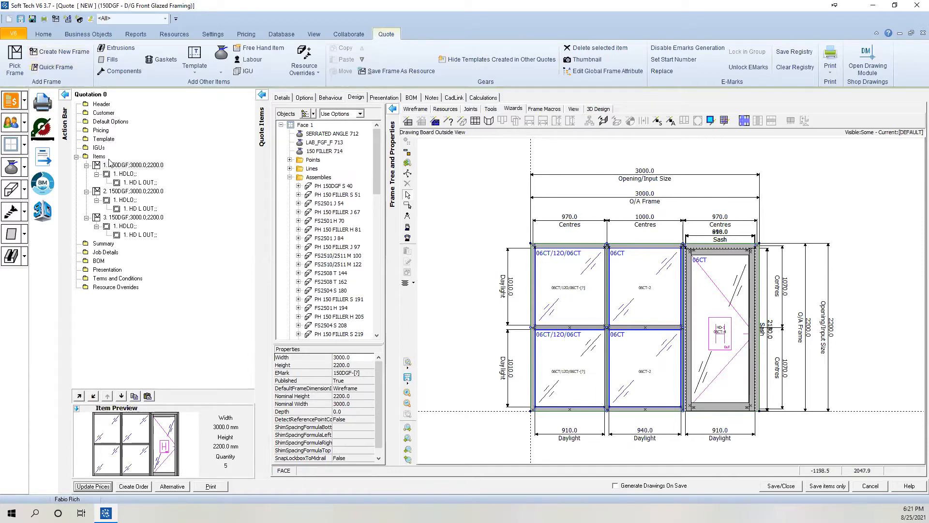
Save the quote and check the available quote status options in its header, keeping New Item
left_click(20, 19)
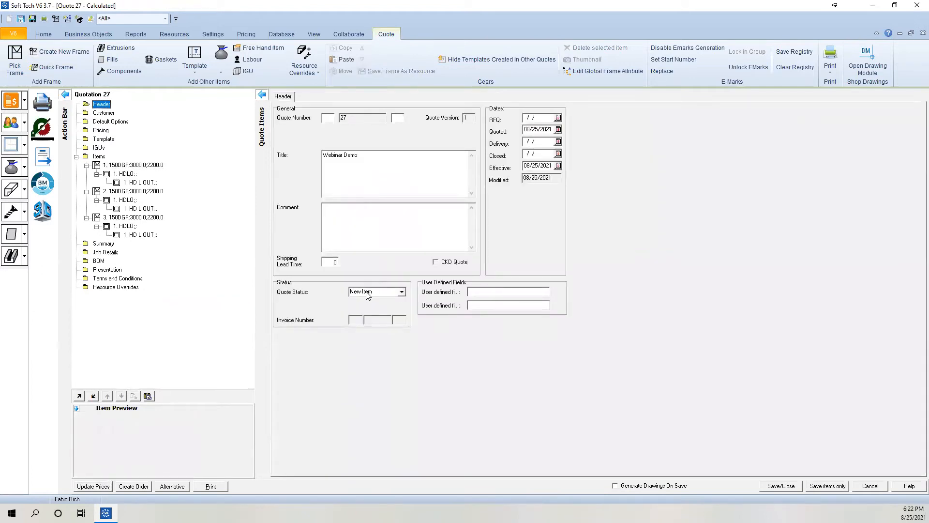
left_click(367, 293)
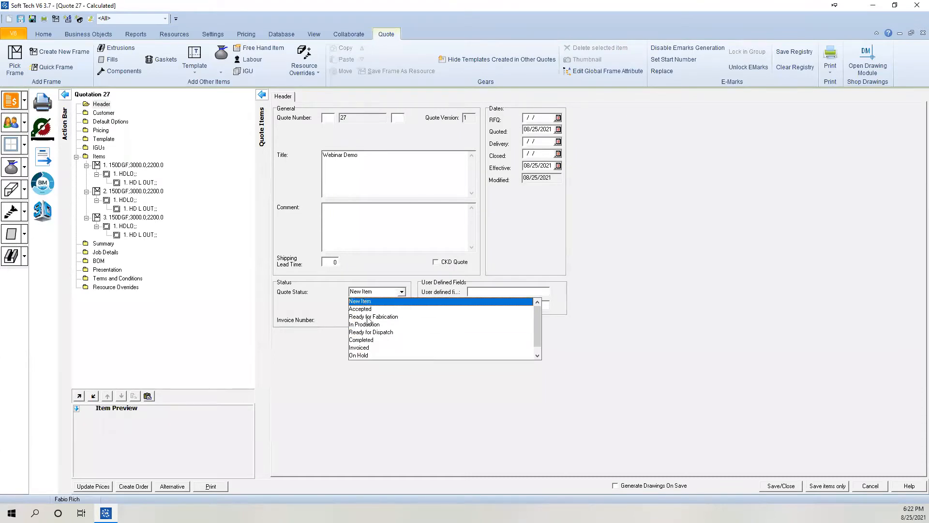
left_click(399, 292)
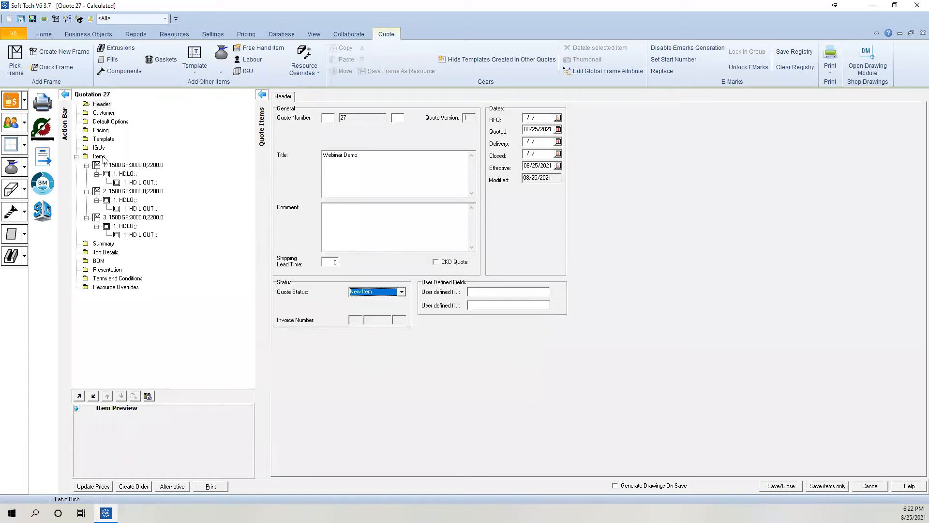
Generate on-screen previews of the Customer Quote, Window Schedule and QC / Delivery Docket reports for the quote
left_click(48, 110)
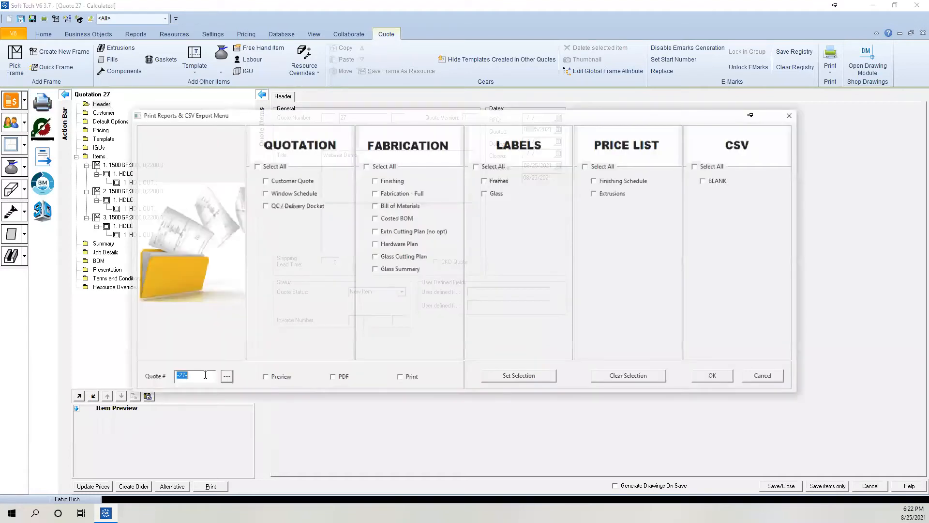
left_click(265, 182)
left_click(264, 193)
left_click(265, 207)
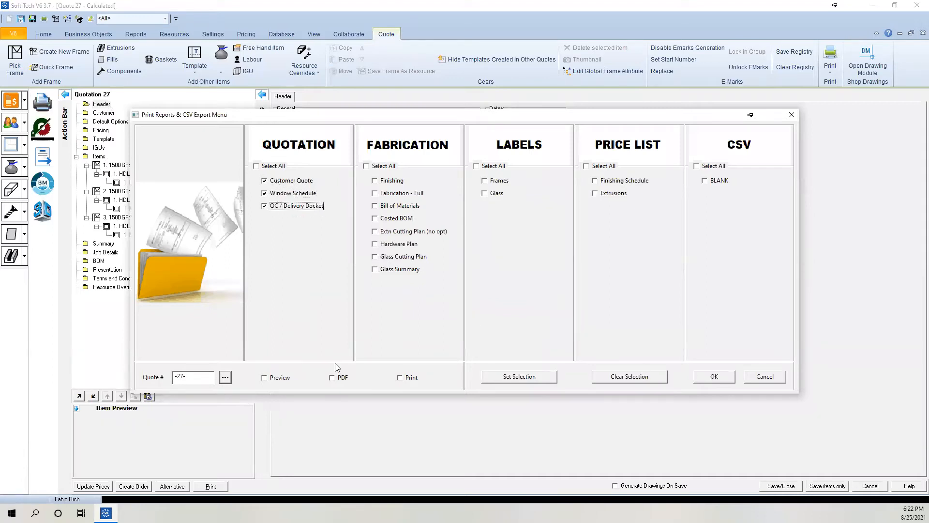
left_click(264, 377)
left_click(715, 380)
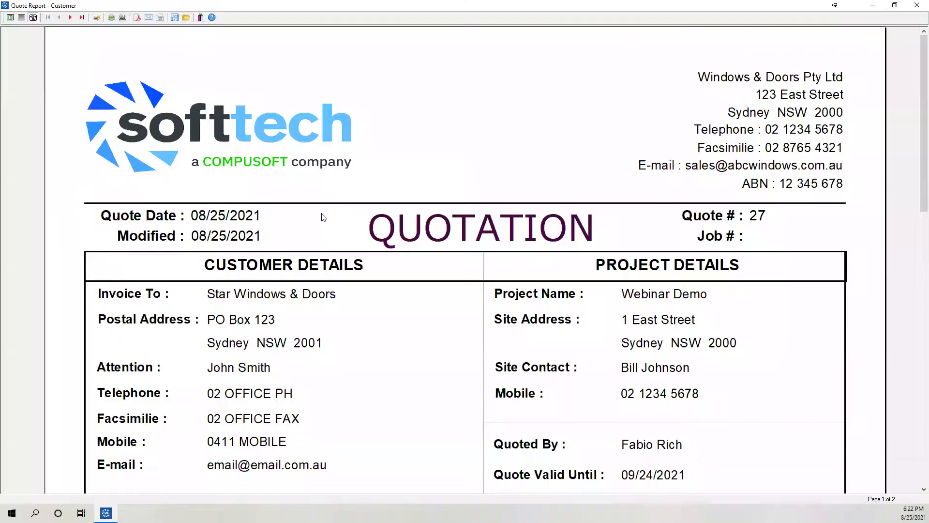
Review the customer details, frame items and totals across both quotation pages, plus the window and door schedule
scroll(452, 252, "down", 8)
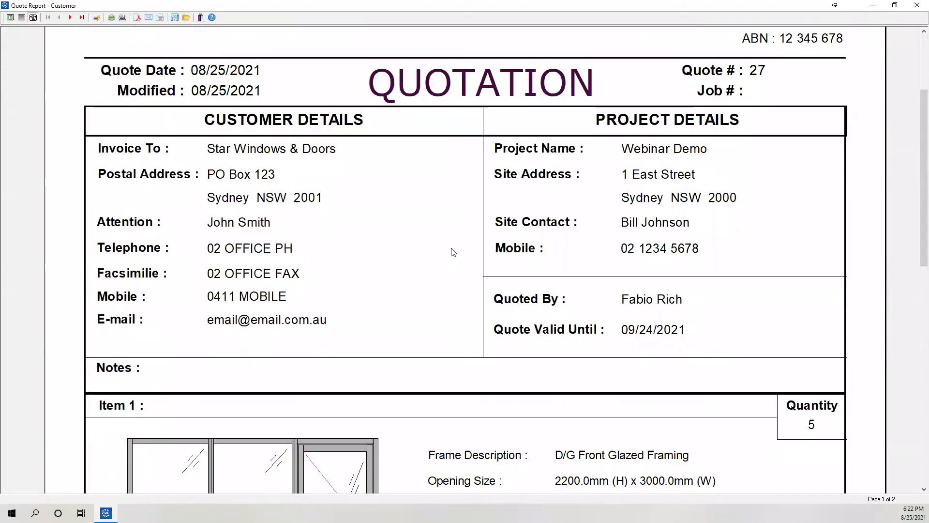
scroll(479, 140, "up", 4)
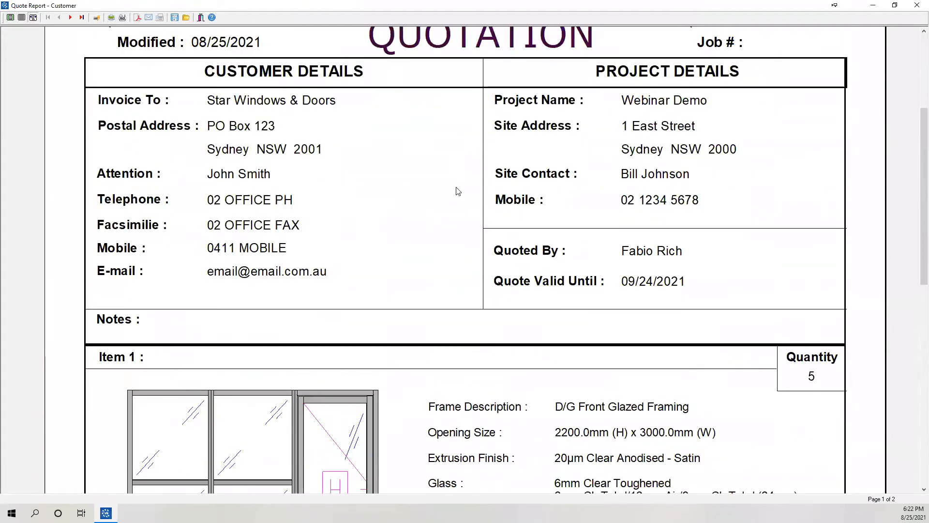
scroll(457, 191, "down", 6)
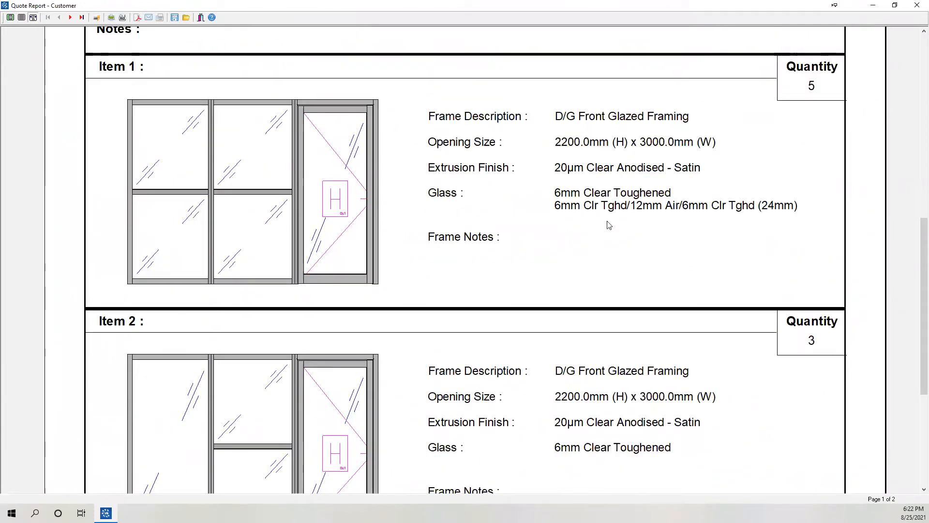
scroll(592, 241, "down", 3)
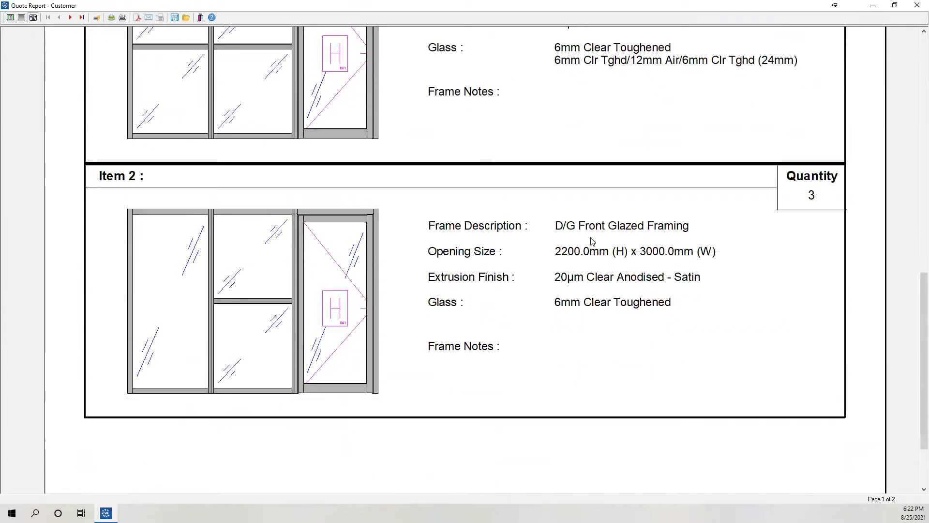
scroll(592, 241, "down", 1)
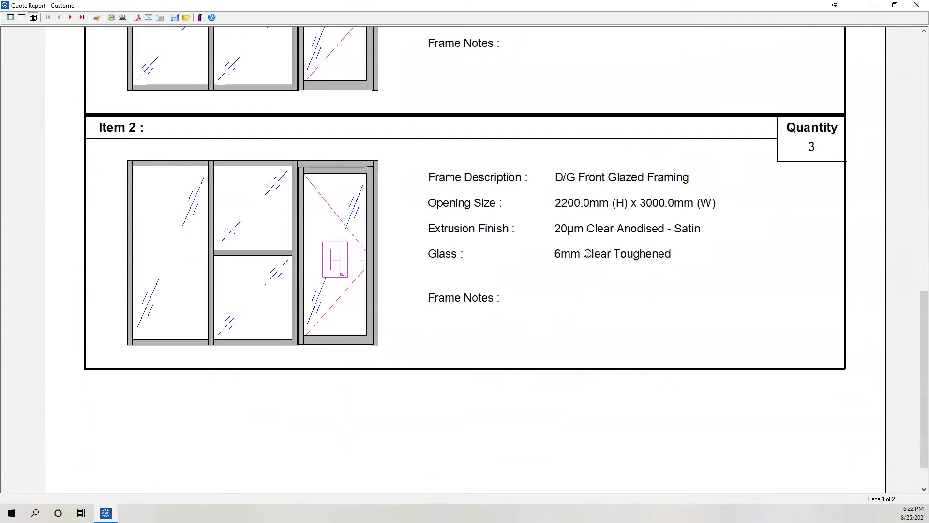
left_click(70, 17)
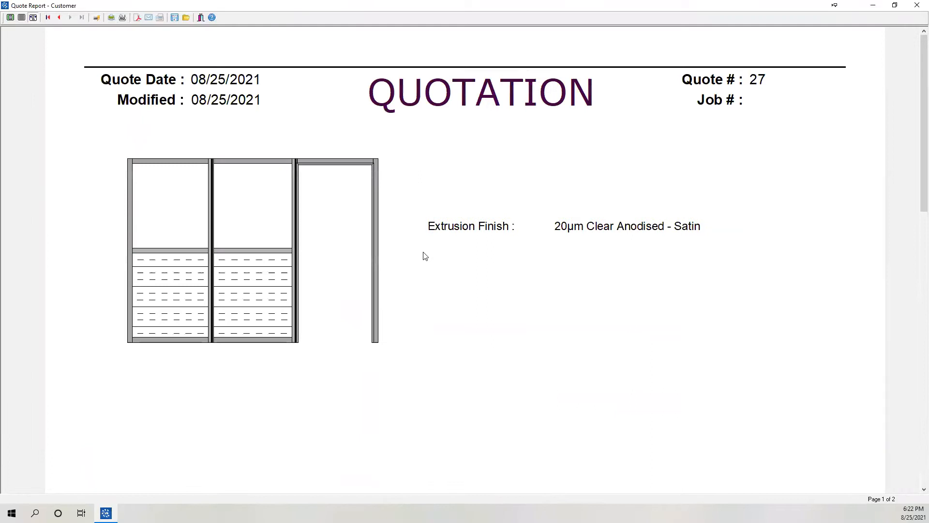
scroll(693, 322, "down", 3)
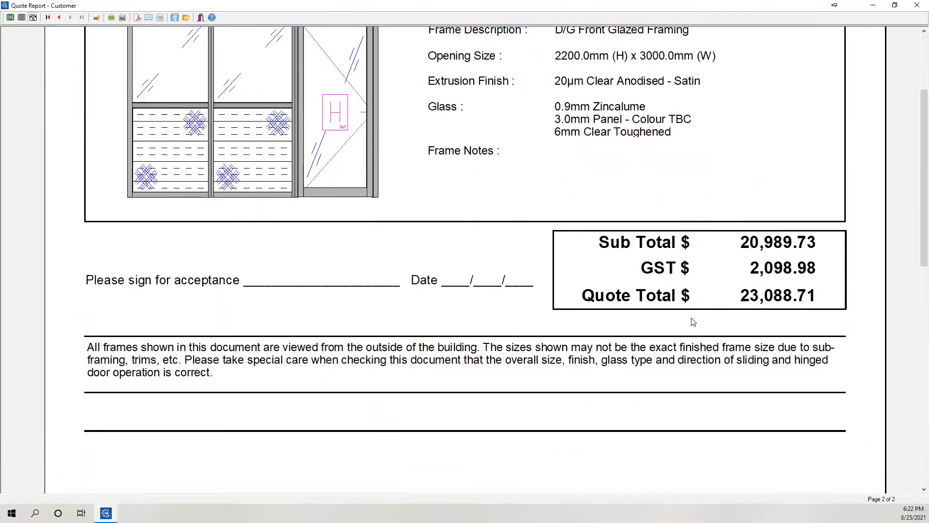
scroll(393, 250, "up", 3)
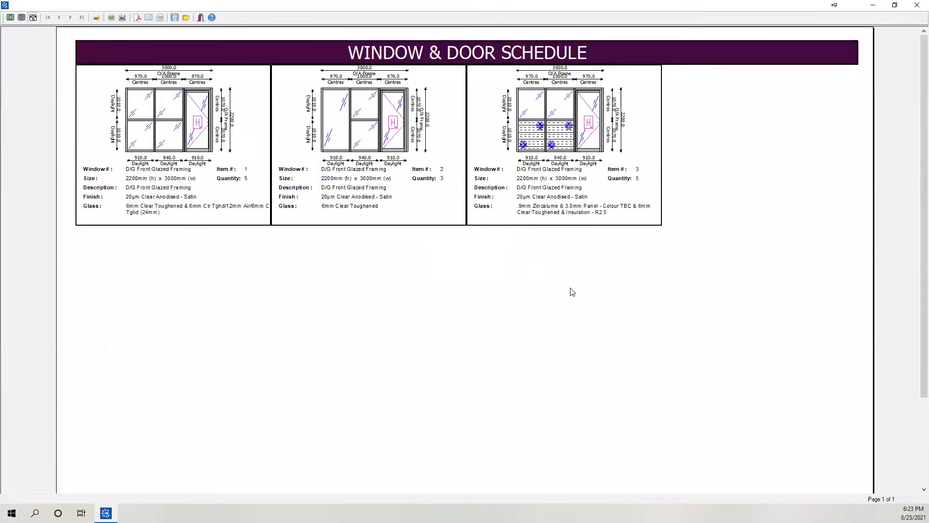
scroll(570, 291, "down", 2)
scroll(570, 290, "up", 2)
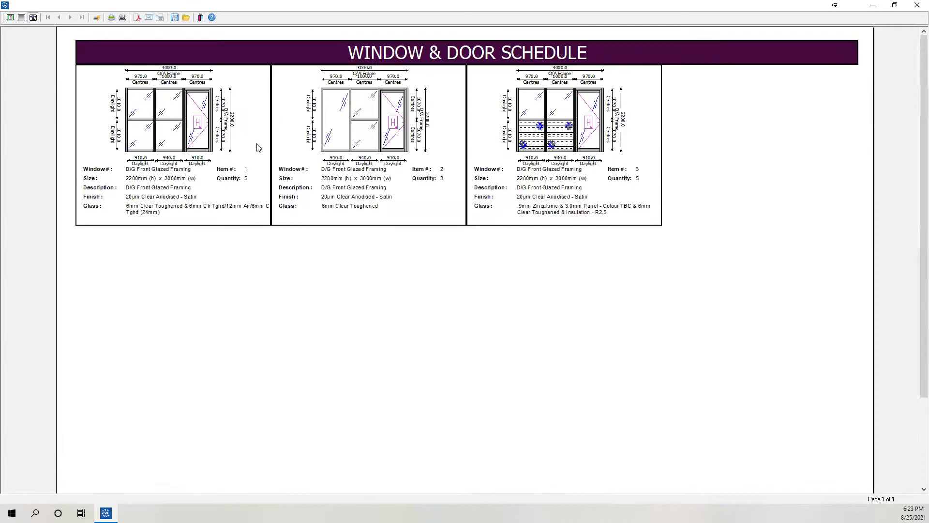
Examine the frame entries and the title block of the window and door schedule
scroll(312, 159, "down", 2)
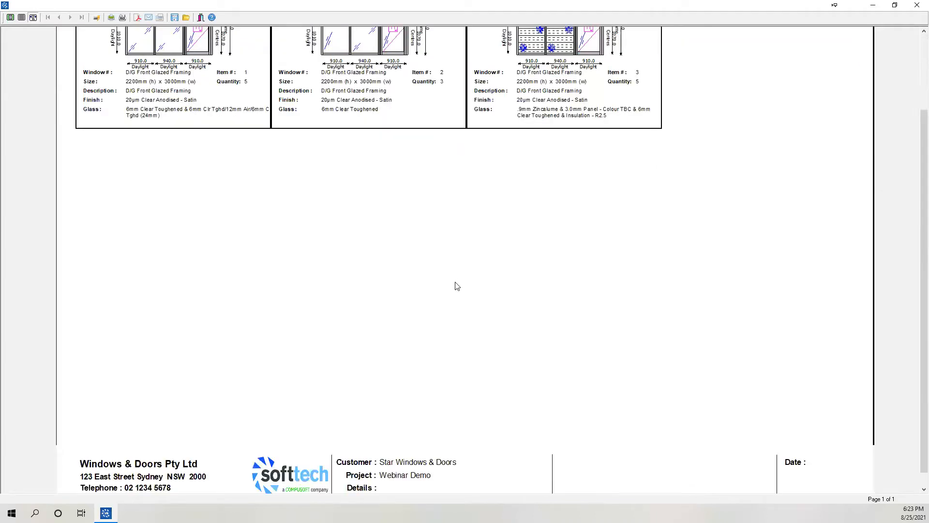
scroll(462, 305, "down", 1)
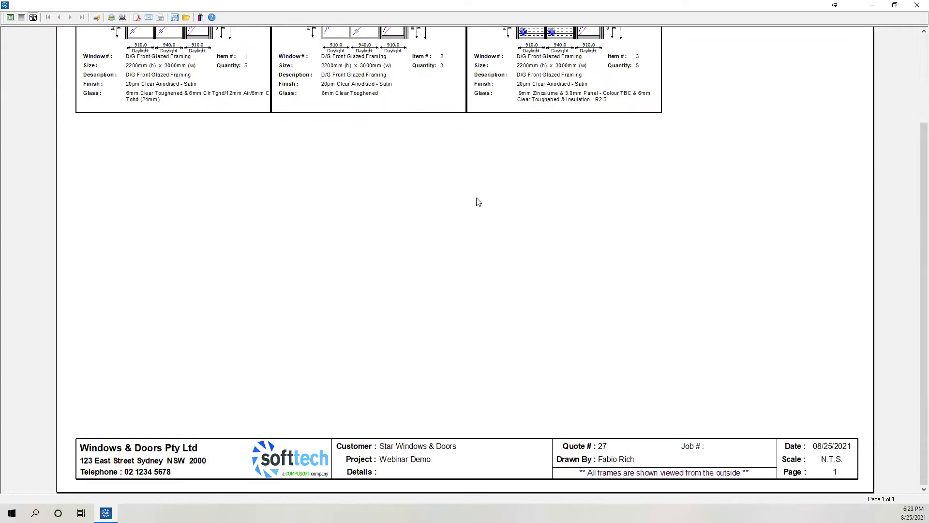
scroll(242, 203, "up", 3)
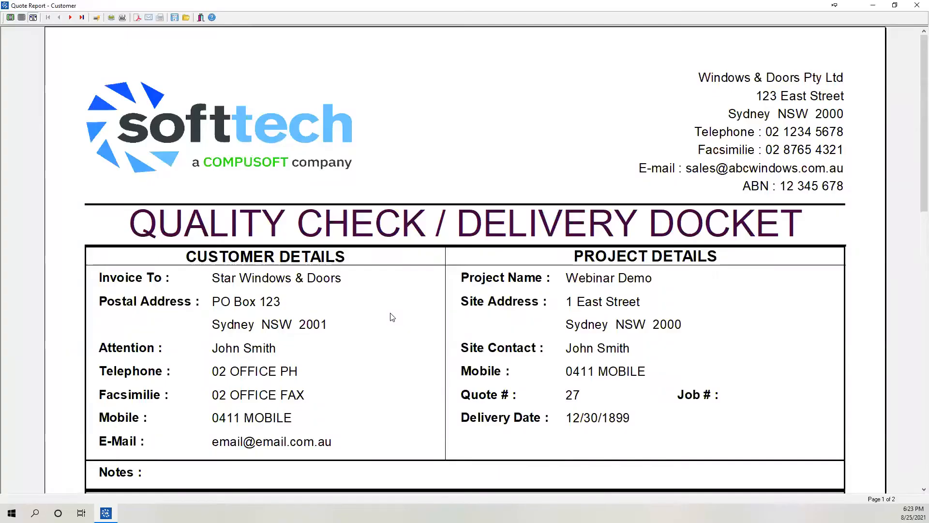
Read through both pages of the Quality Check / Delivery Docket, down to its acceptance section, and close the report preview
scroll(392, 317, "down", 5)
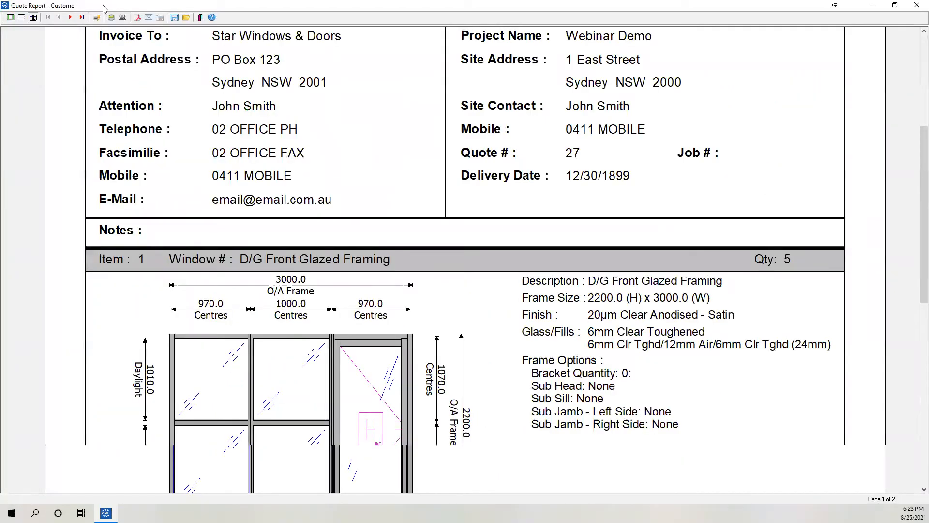
scroll(482, 292, "down", 10)
scroll(527, 351, "down", 3)
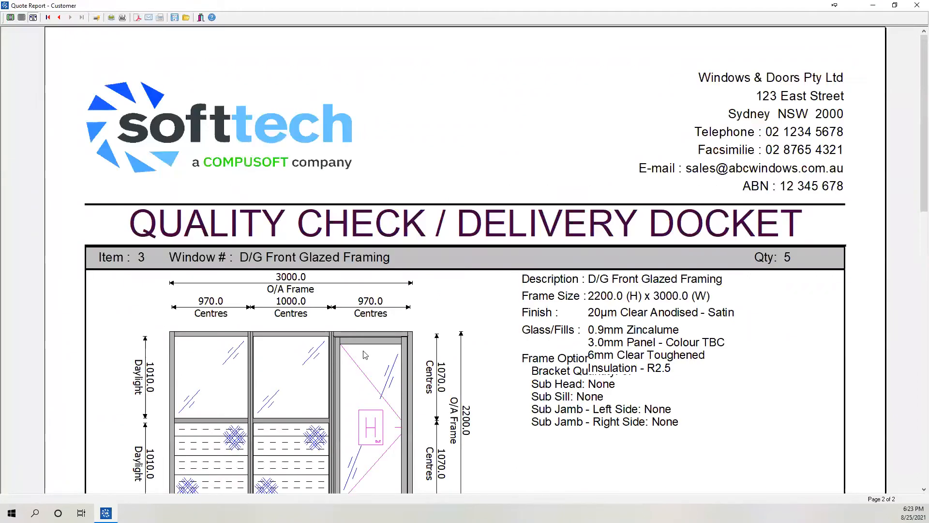
scroll(204, 14, "down", 10)
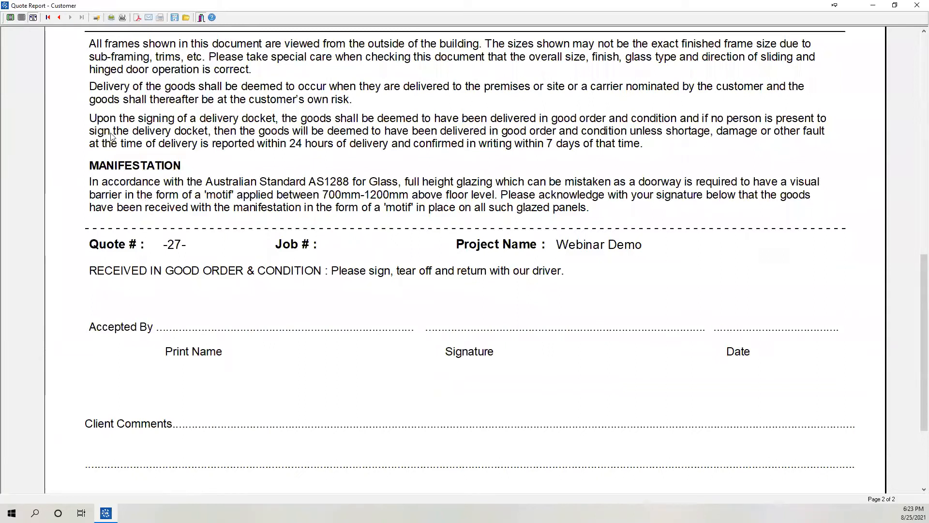
key("Escape")
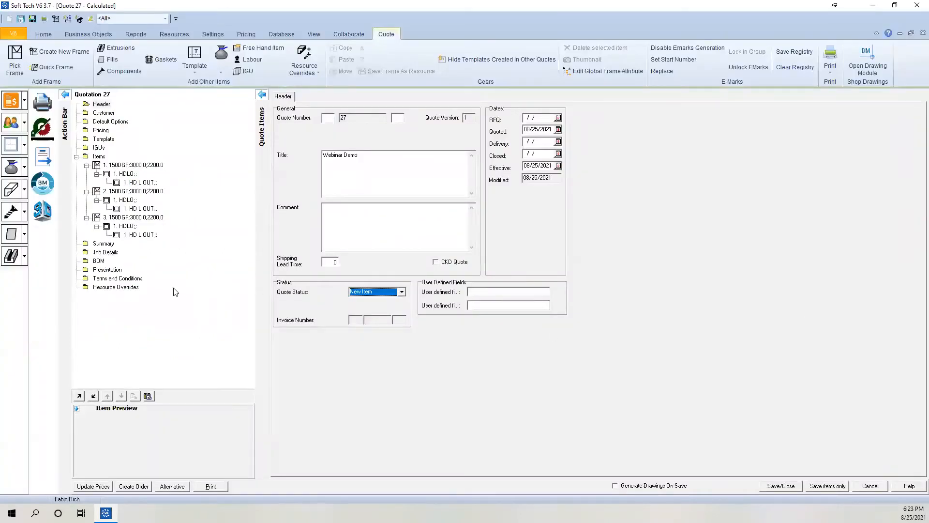
Check the quote's bill of materials, price summary and extrusion bar optimisation results, and save and close the quote
left_click(99, 261)
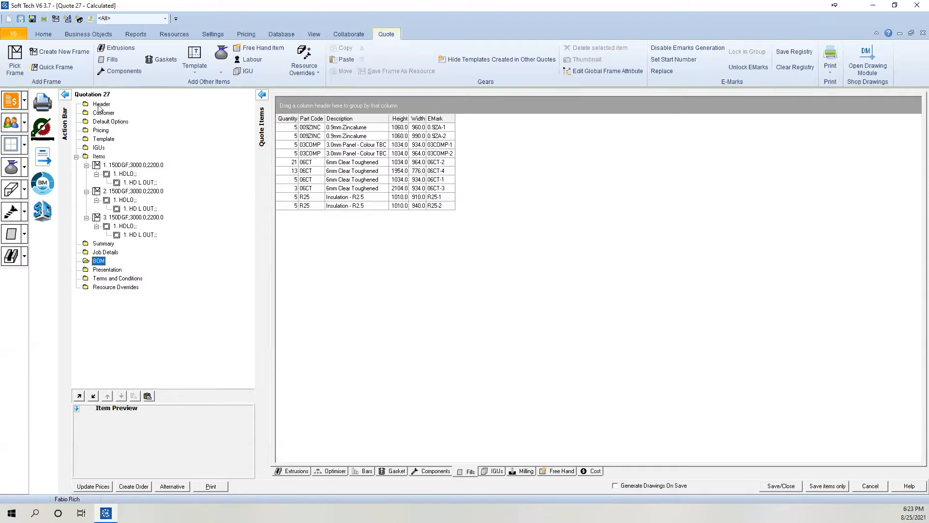
left_click(102, 244)
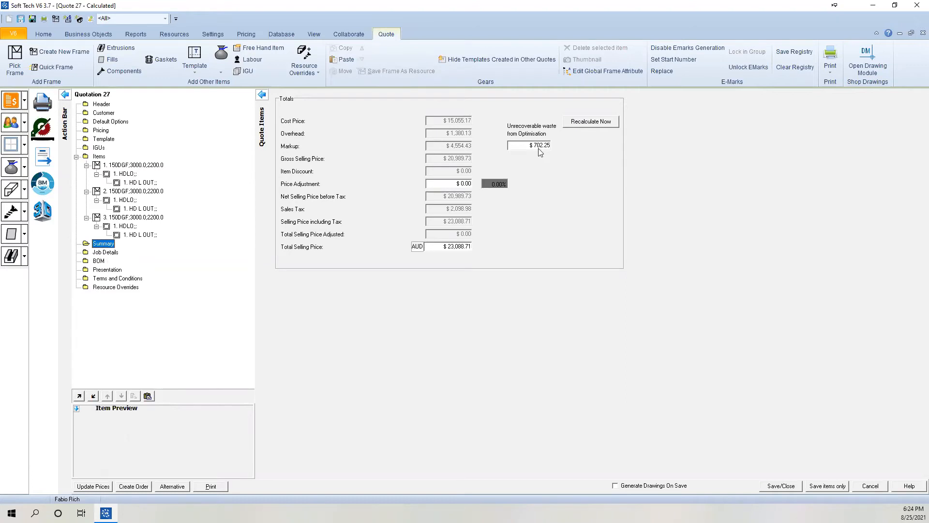
left_click(99, 261)
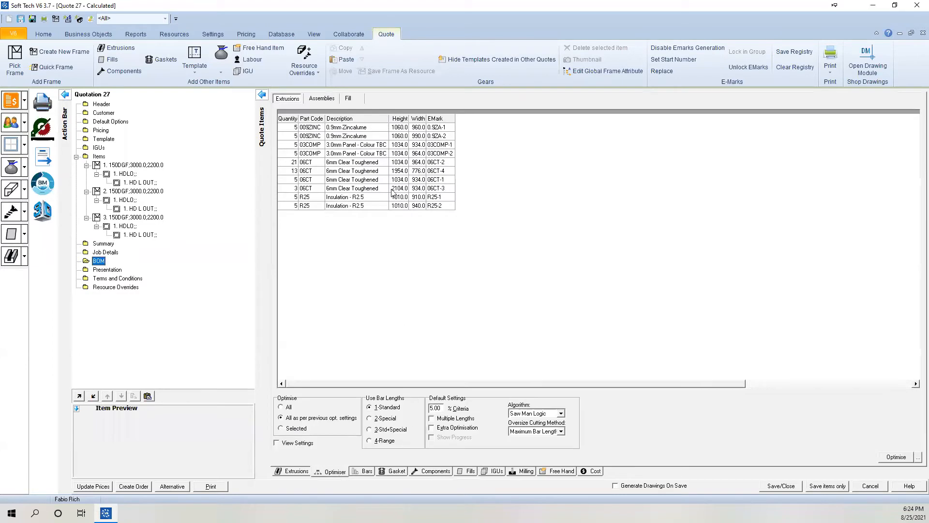
left_click(365, 473)
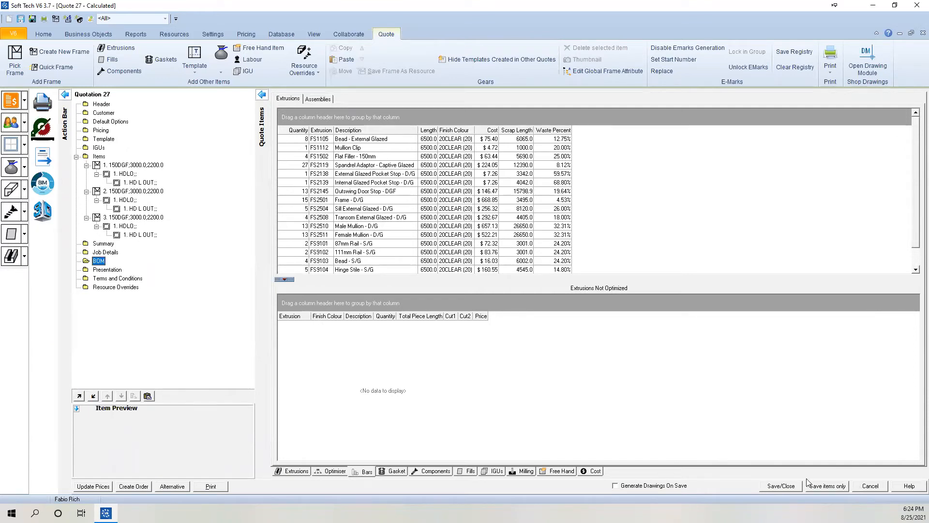
left_click(786, 485)
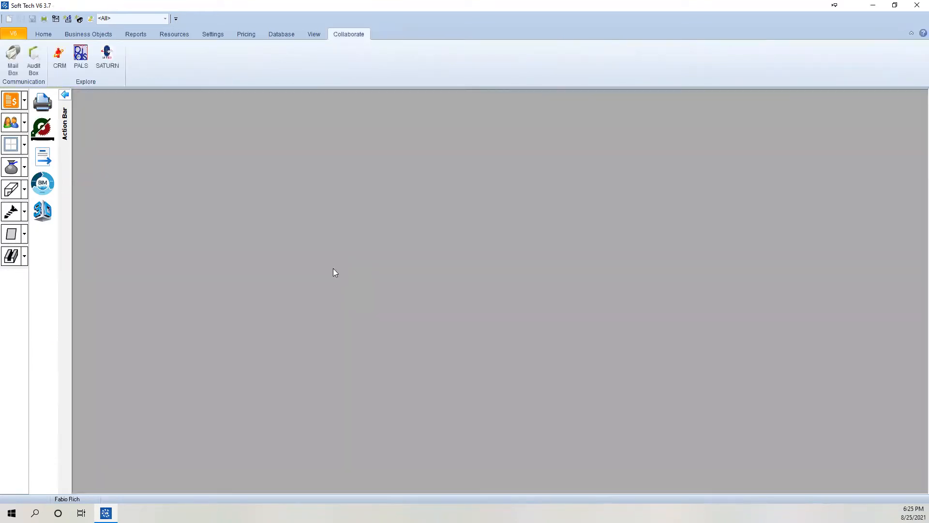
Create a new quote titled "Curtain Wall and Some Custom Shapes"
left_click(24, 101)
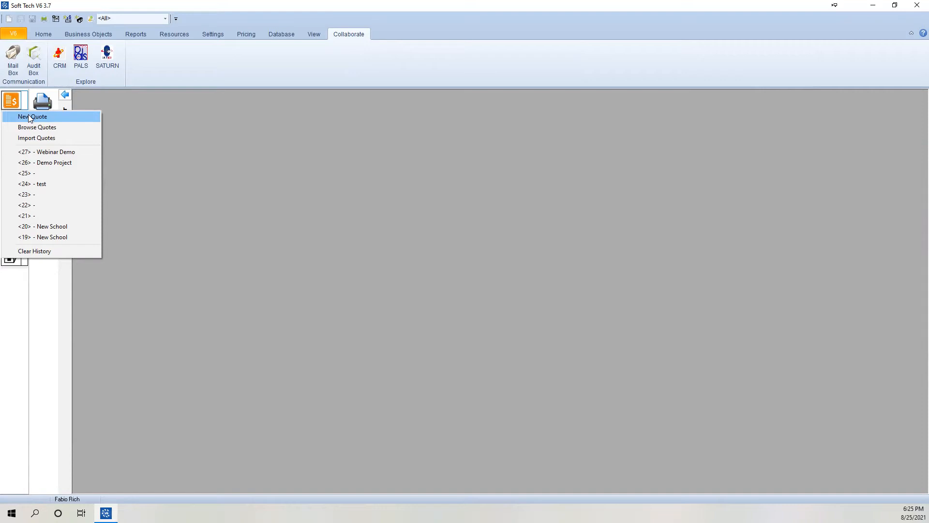
left_click(28, 116)
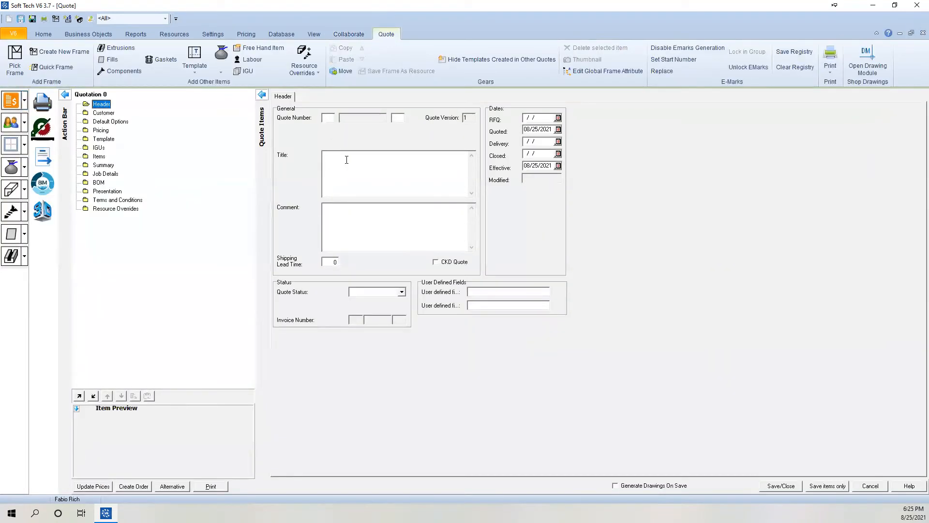
left_click(346, 160)
type("Curtain Wall and Some Custom Shapes")
Assign Star Windows & Doors as the quote's customer
left_click(103, 113)
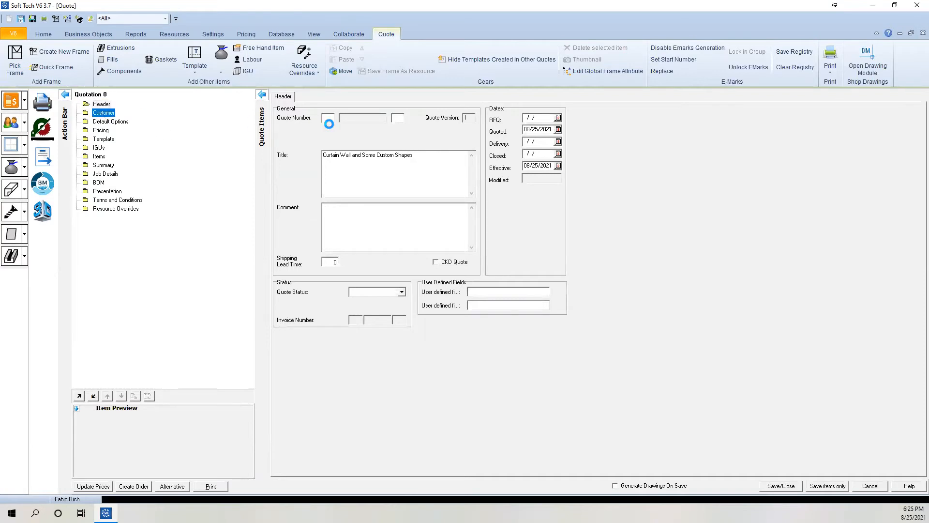
left_click(509, 101)
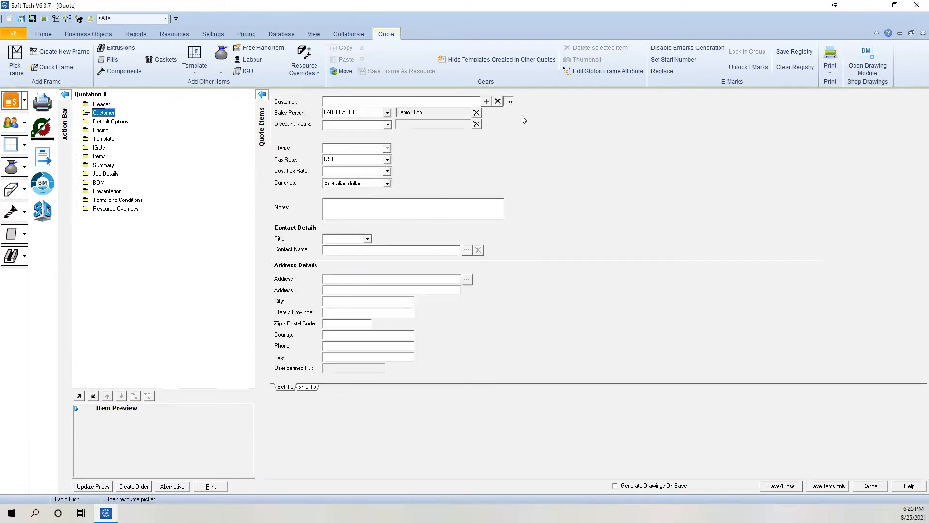
double_click(399, 146)
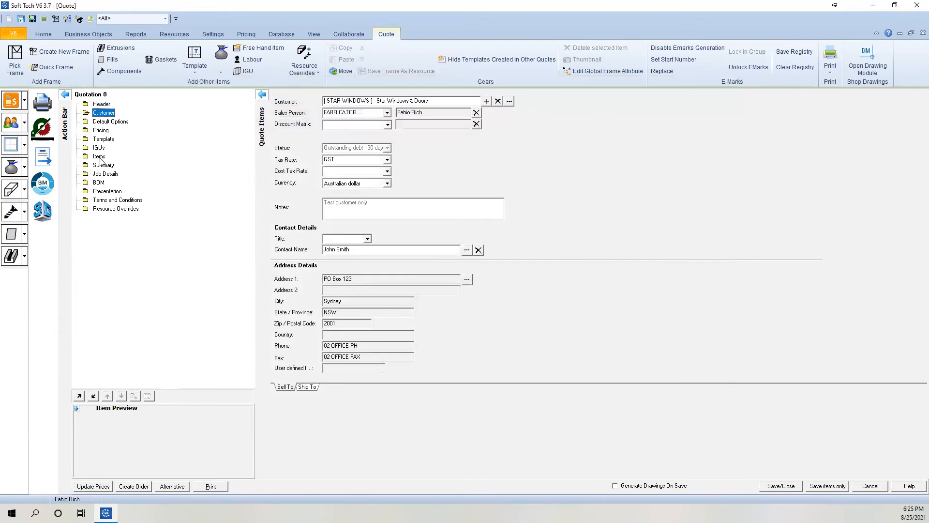
Add the CURTAINWALL 150 unitised panel grid frame from the Unitised Curtainwall library to the quote
left_click(19, 63)
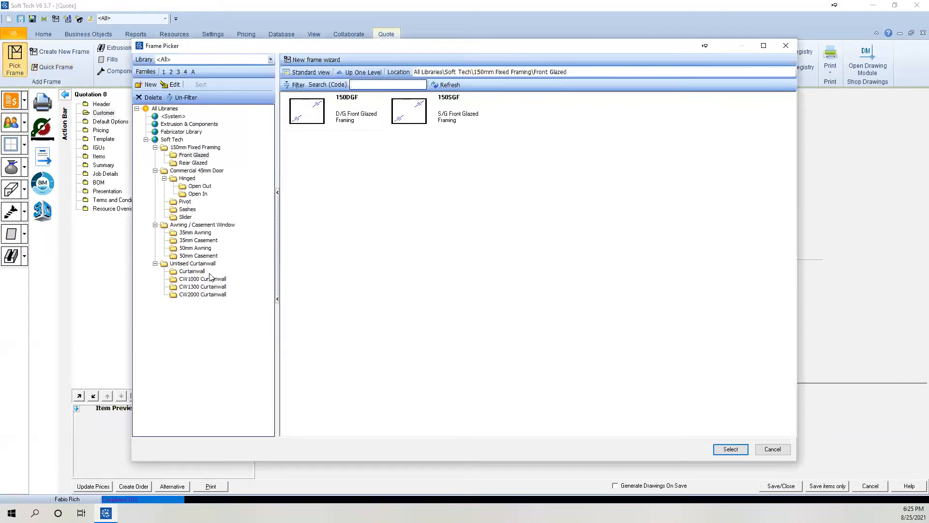
left_click(196, 274)
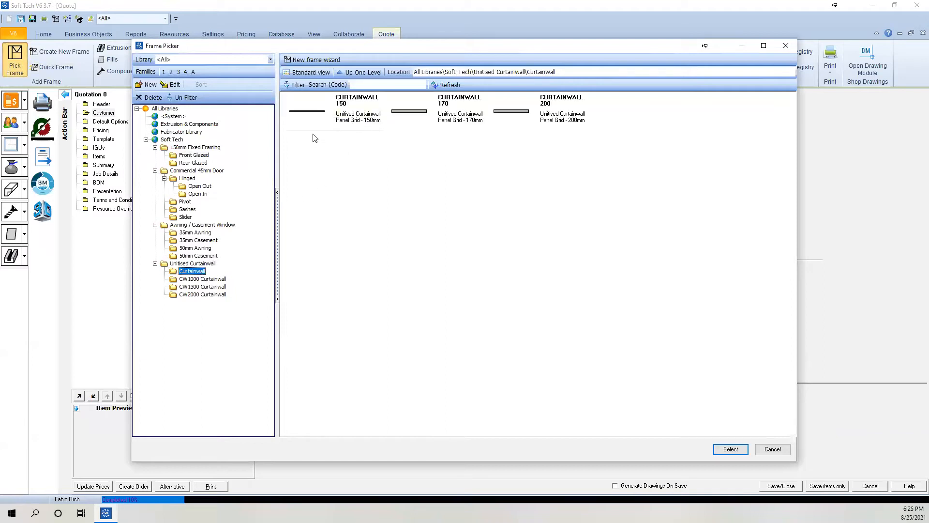
left_click(333, 118)
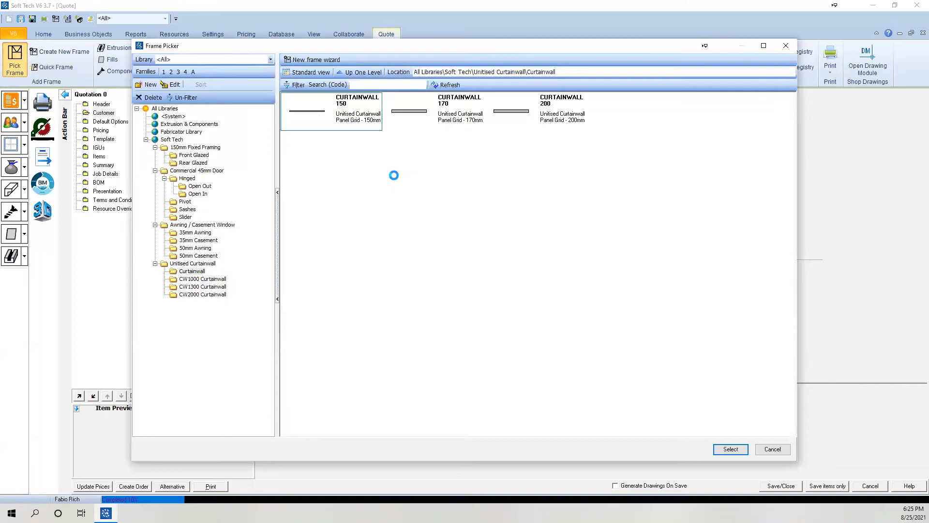
double_click(349, 113)
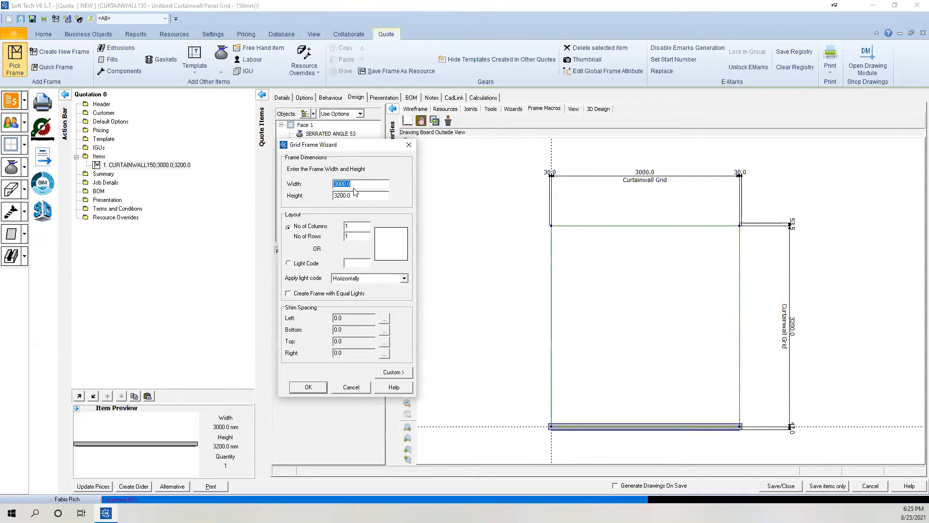
Create the curtainwall grid 5000 mm wide and 4000 mm high with light code 5555
type("5000")
key("Tab")
type("4000")
left_click(354, 262)
type("5555")
left_click(308, 387)
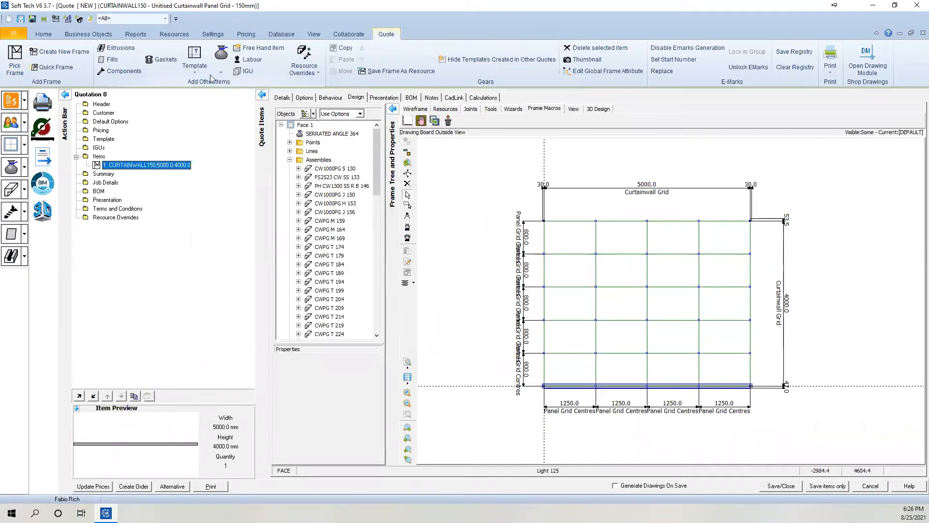
Add the CW1000 1L TYP one-lite typical panel from the CW1000 Curtainwall family as a quote template
left_click(195, 68)
left_click(264, 119)
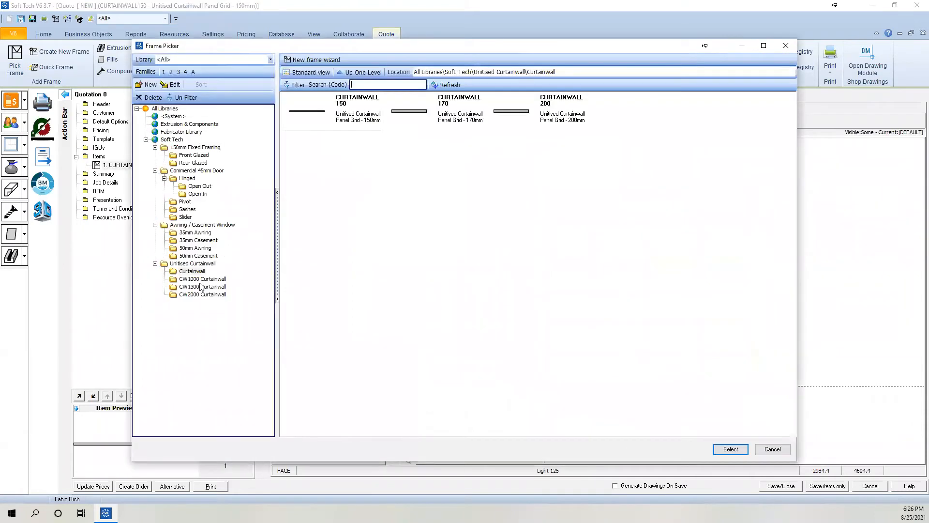
left_click(244, 279)
left_click(429, 121)
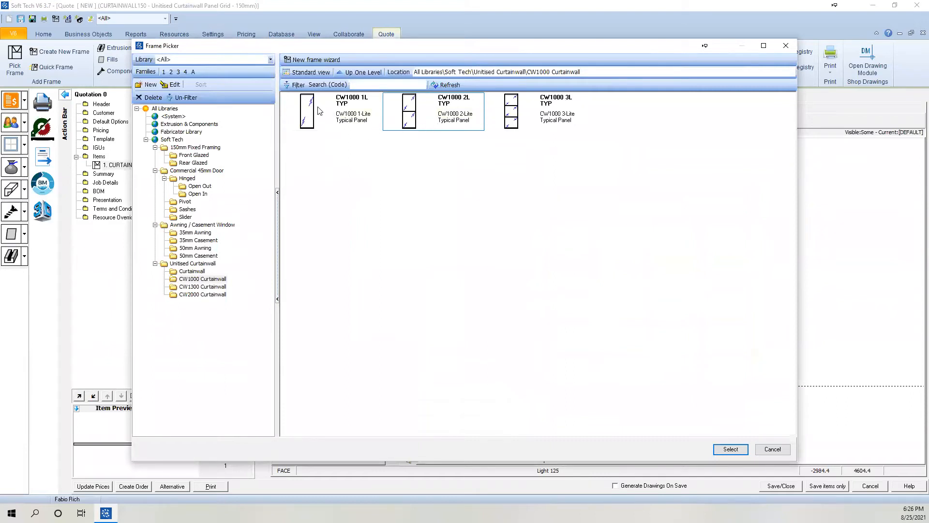
key("Return")
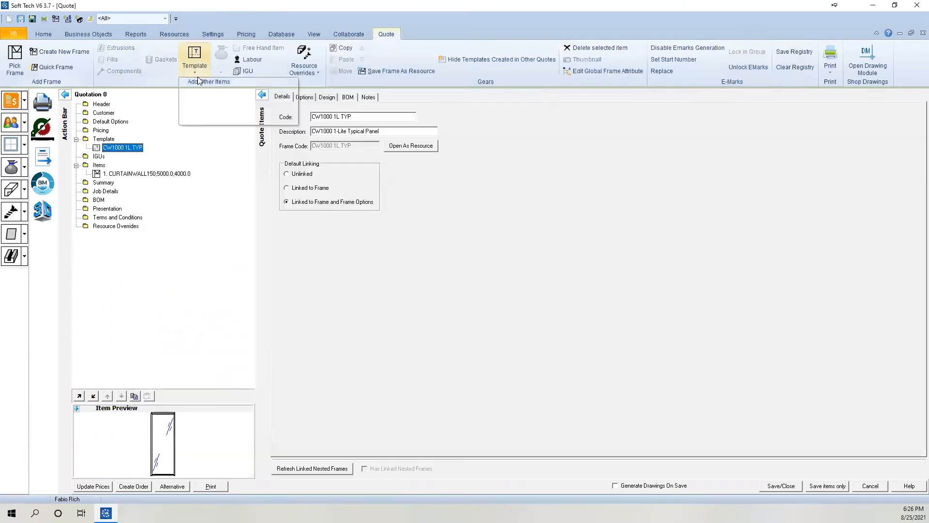
Add the CW1000 2L TYP two-lite typical panel as a second quote template
left_click(193, 57)
left_click(208, 92)
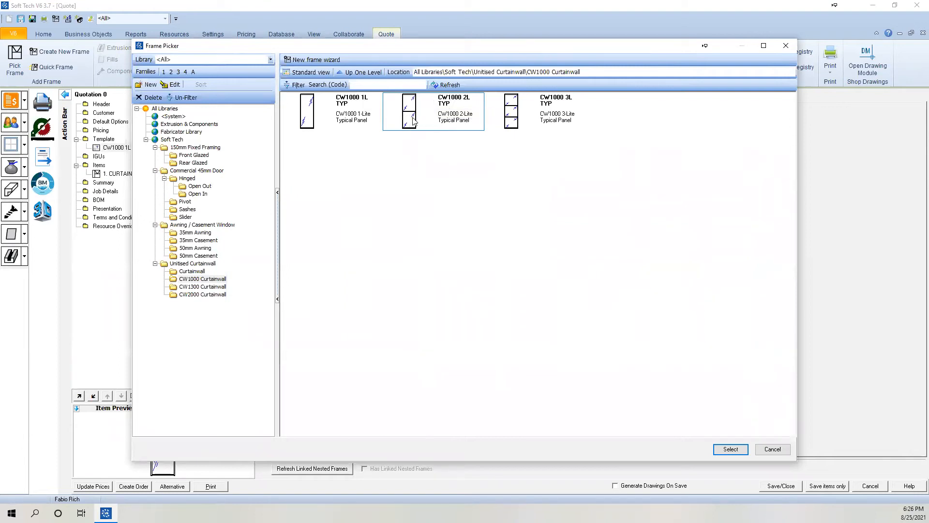
double_click(453, 120)
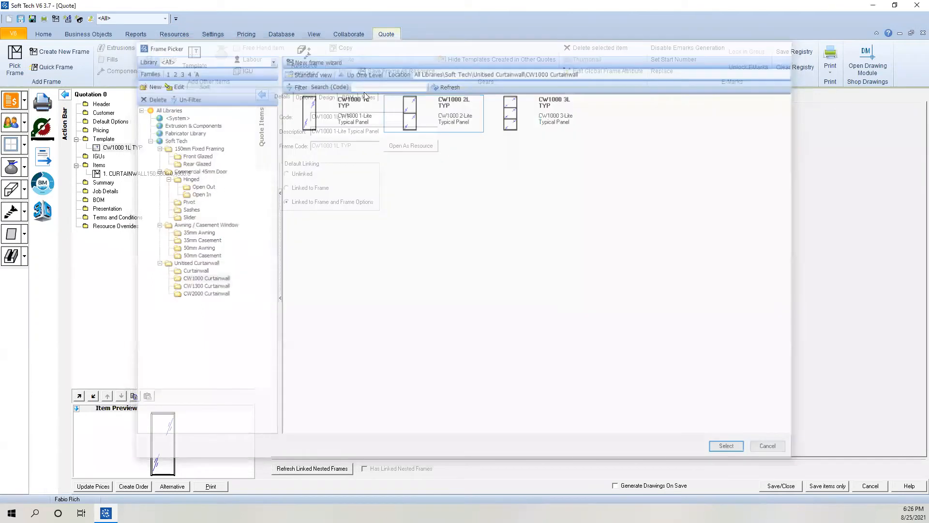
Fill the curtainwall grid's bottom row with CW1000 1L TYP panels and its upper four rows with CW1000 2L TYP panels
left_click(164, 183)
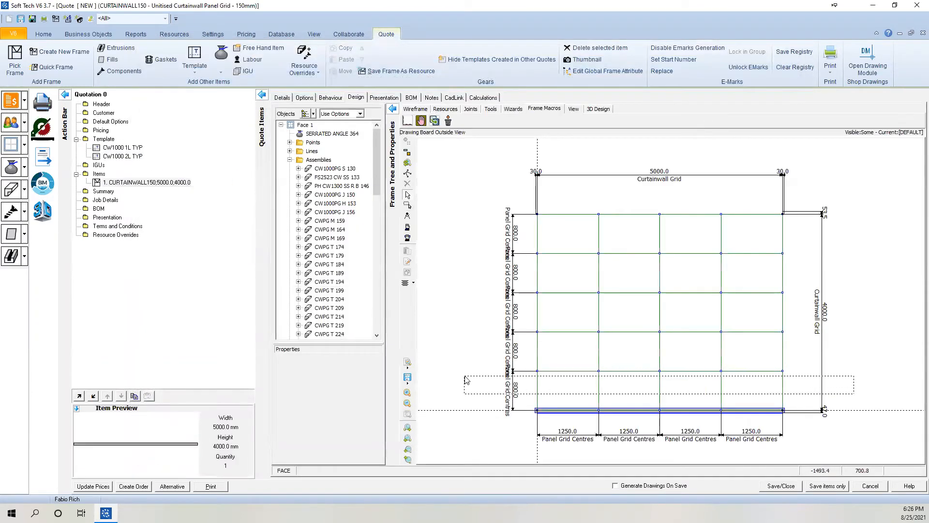
left_click(444, 110)
left_click(454, 152)
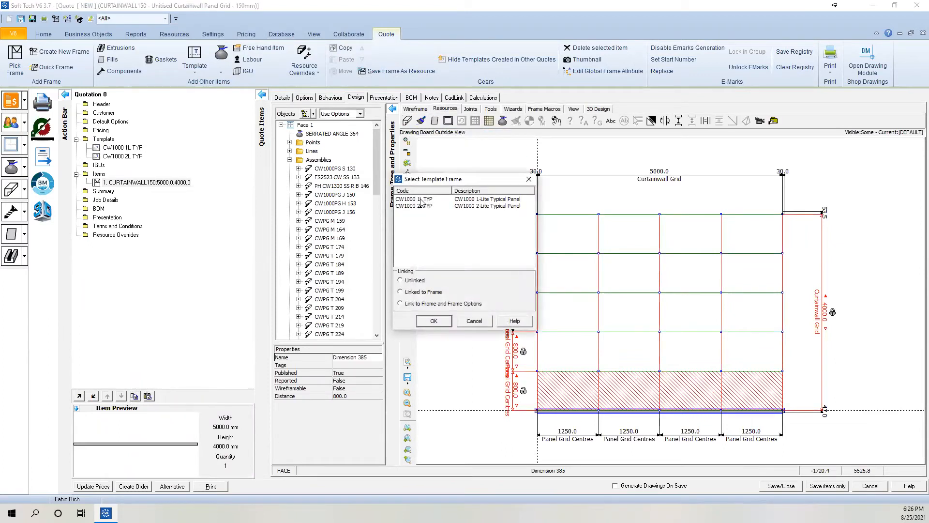
double_click(421, 202)
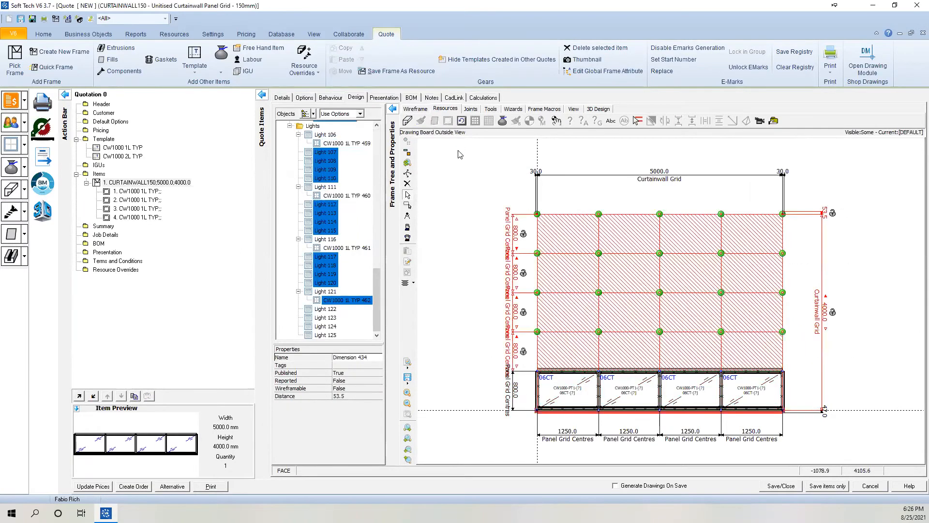
left_click(448, 121)
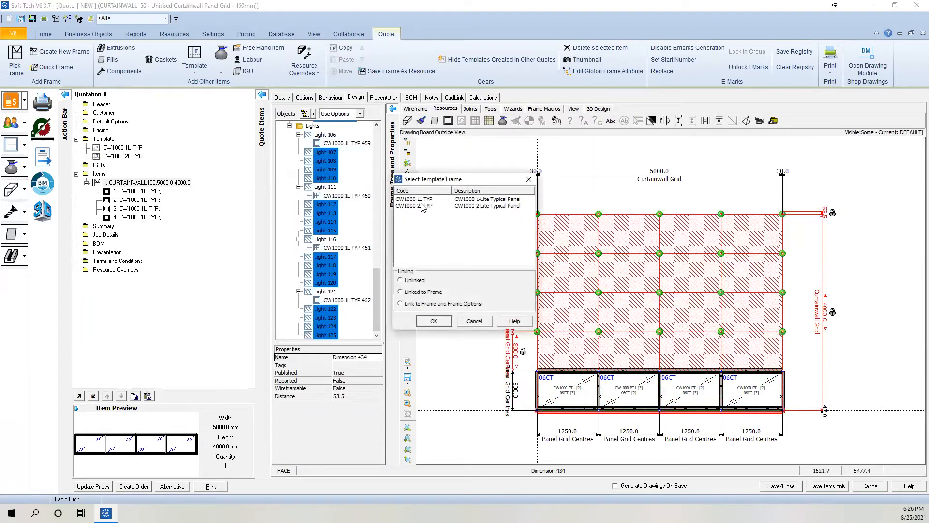
double_click(468, 206)
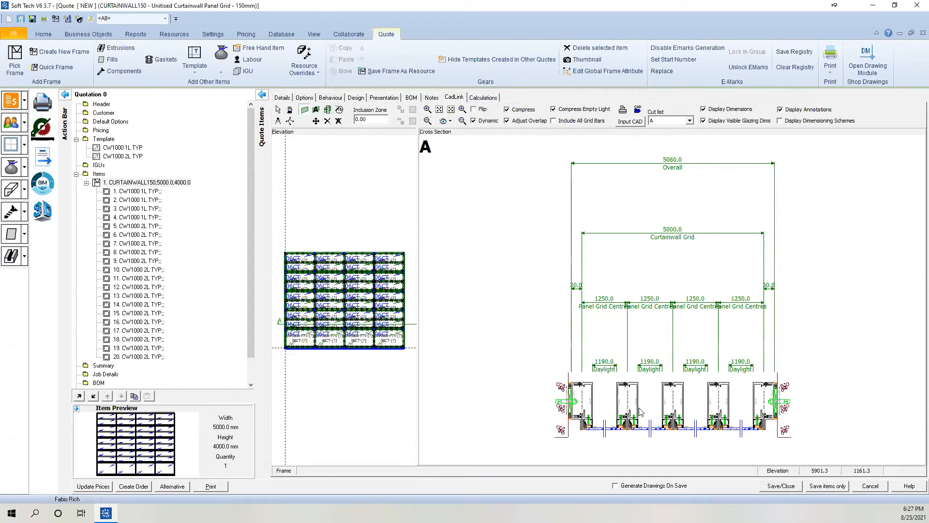
Inspect the curtainwall's horizontal section, and cut a vertical cross-section through the first panel column to examine its joint details
scroll(683, 382, "up", 4)
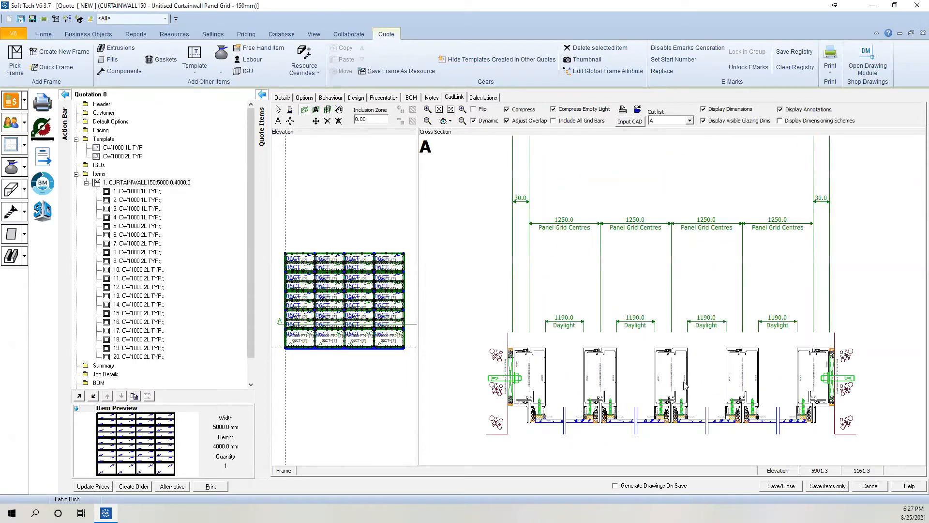
left_click_drag(303, 241, 313, 359)
left_click(478, 266)
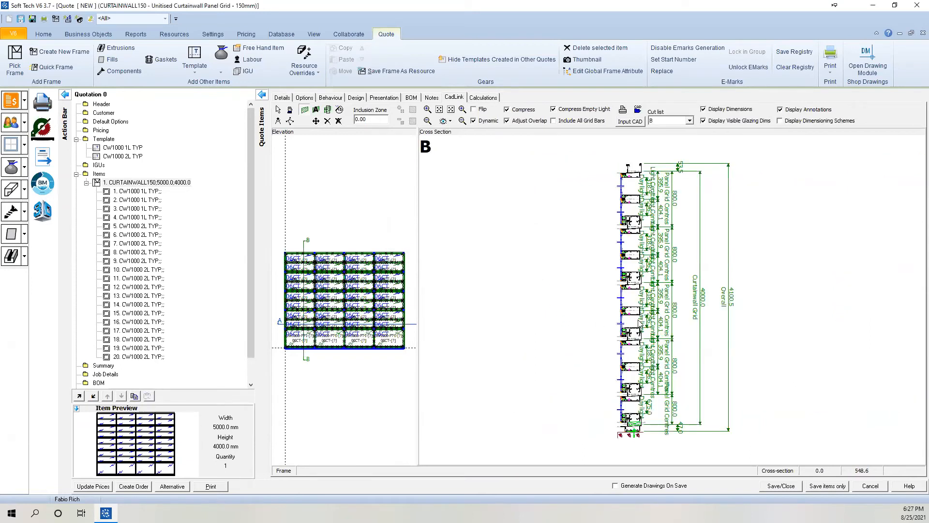
scroll(637, 324, "up", 4)
scroll(637, 324, "down", 4)
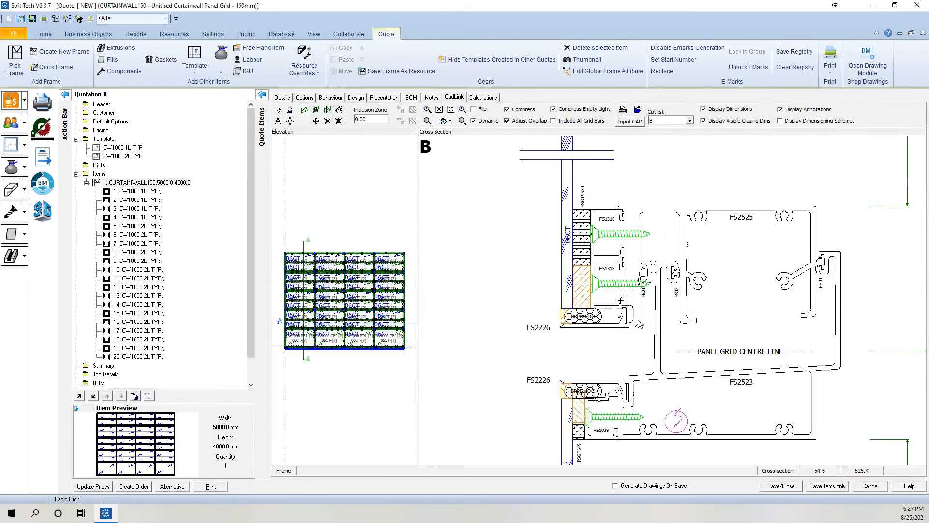
Examine the daylight, light centre and overall height dimensions along the curtainwall's full vertical cross-section
scroll(637, 324, "down", 4)
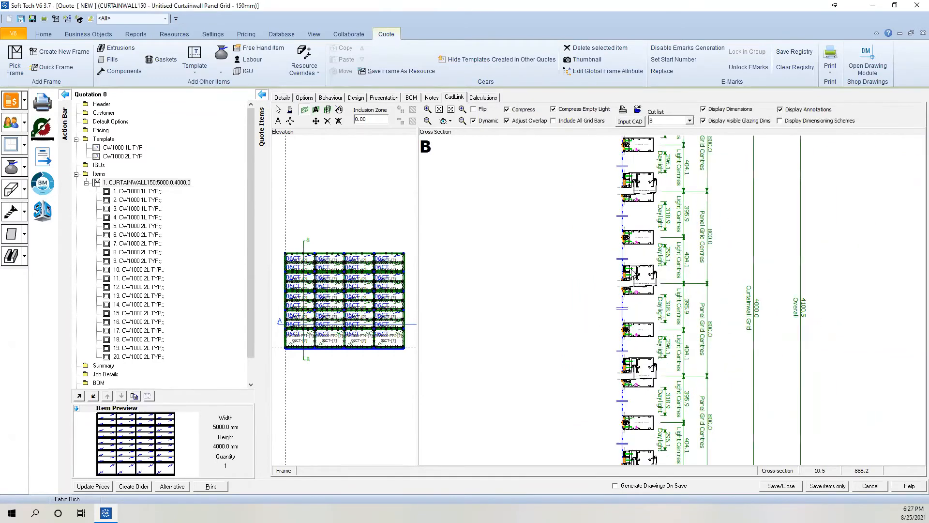
scroll(633, 273, "up", 3)
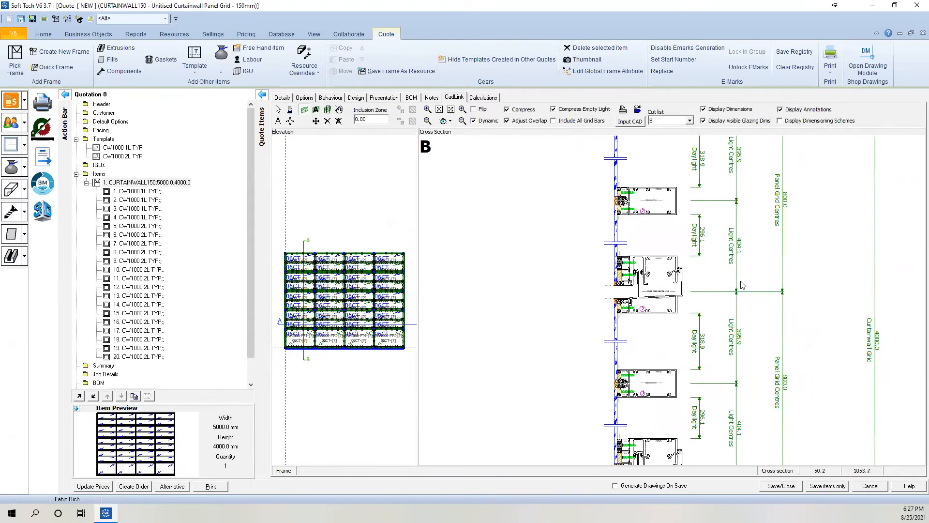
scroll(632, 272, "down", 3)
scroll(646, 278, "down", 3)
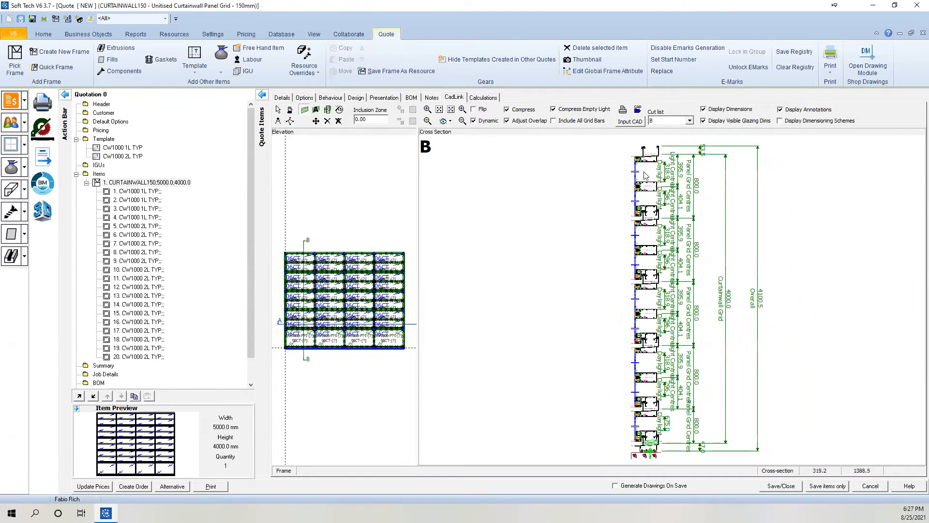
left_click(340, 109)
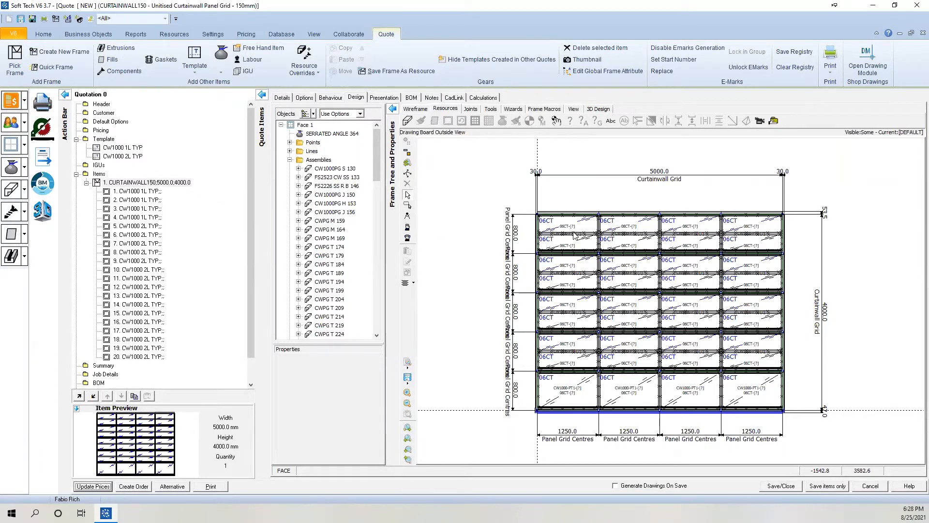
Set the lower light's daylight height to 300 mm in the CW1000 2L TYP template's design
left_click(568, 309)
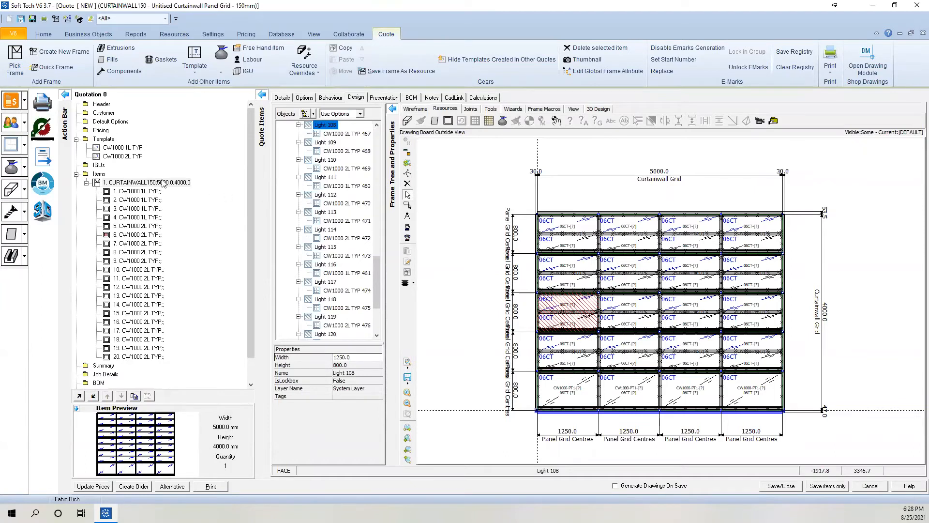
left_click(123, 158)
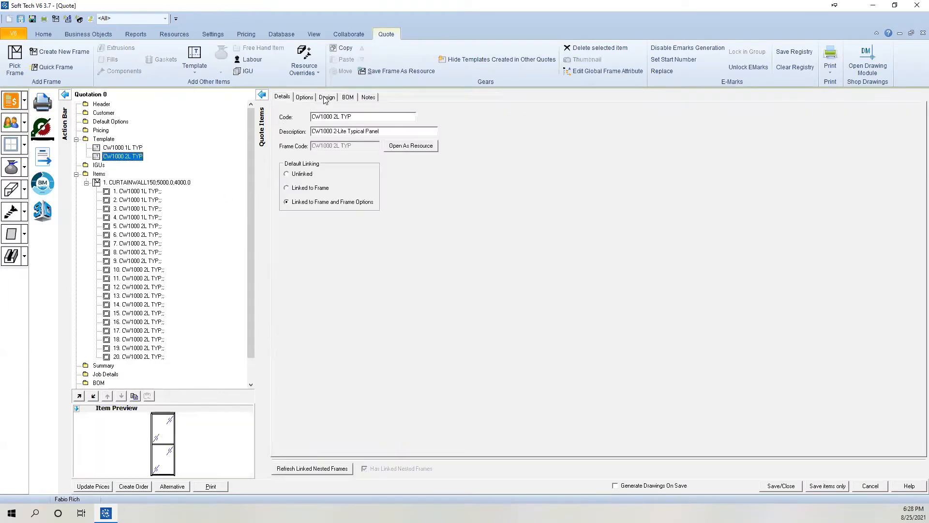
left_click(326, 99)
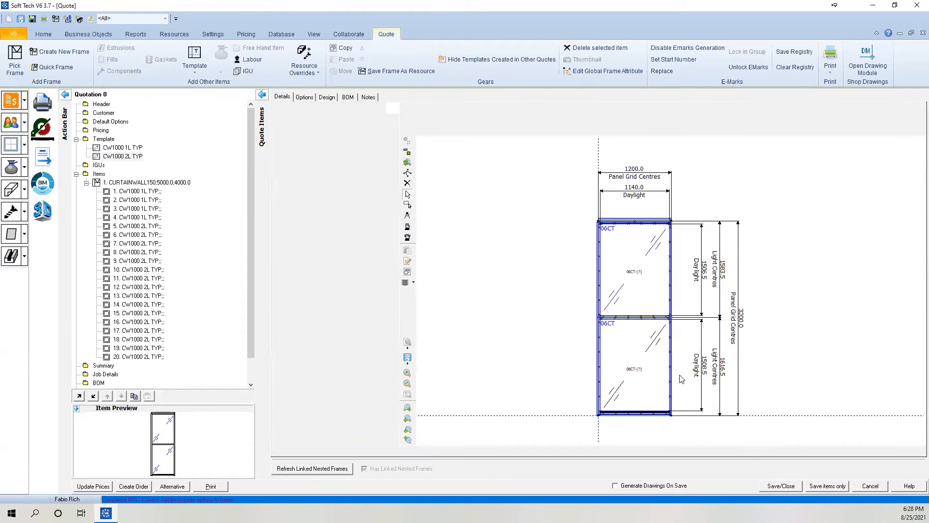
left_click(704, 371)
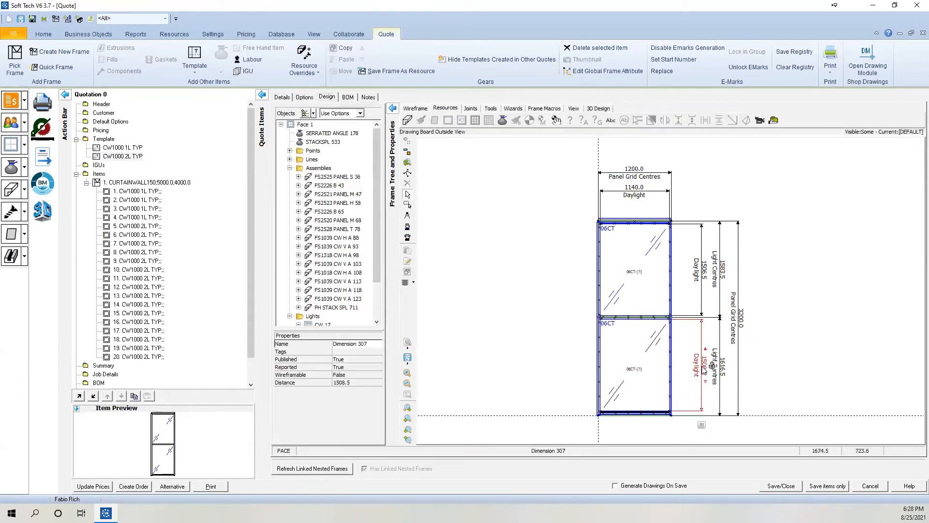
left_click(708, 366)
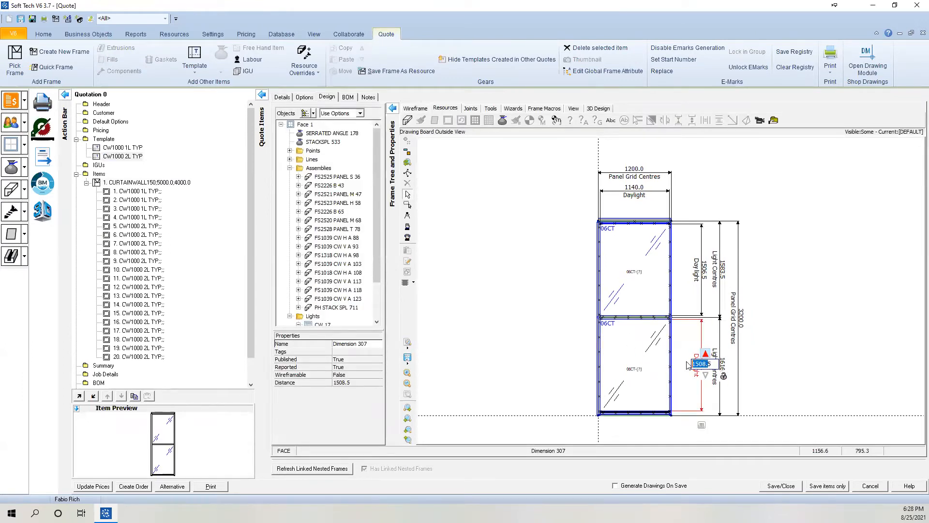
double_click(701, 364)
type("300")
key("Return")
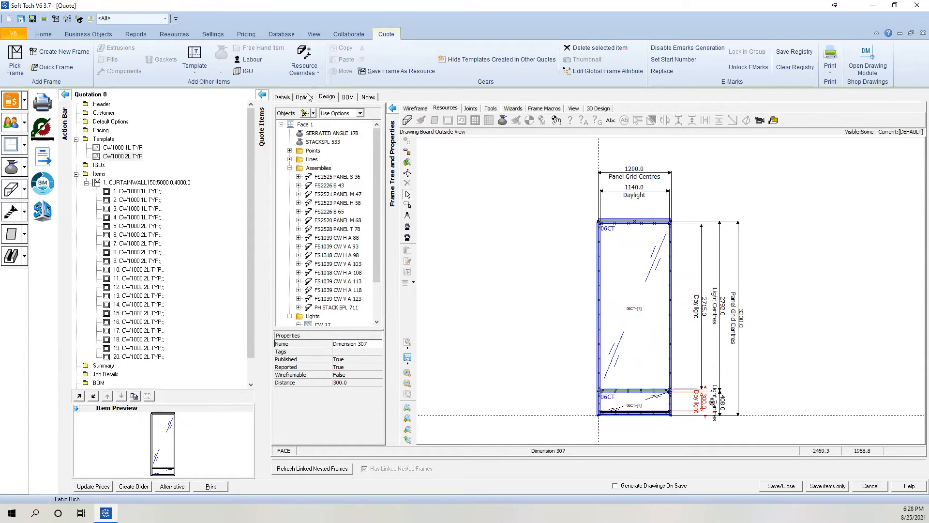
Refresh the nested frames linked to the CW1000 2L TYP template and check its panels in the curtainwall grid
left_click(281, 97)
left_click(321, 470)
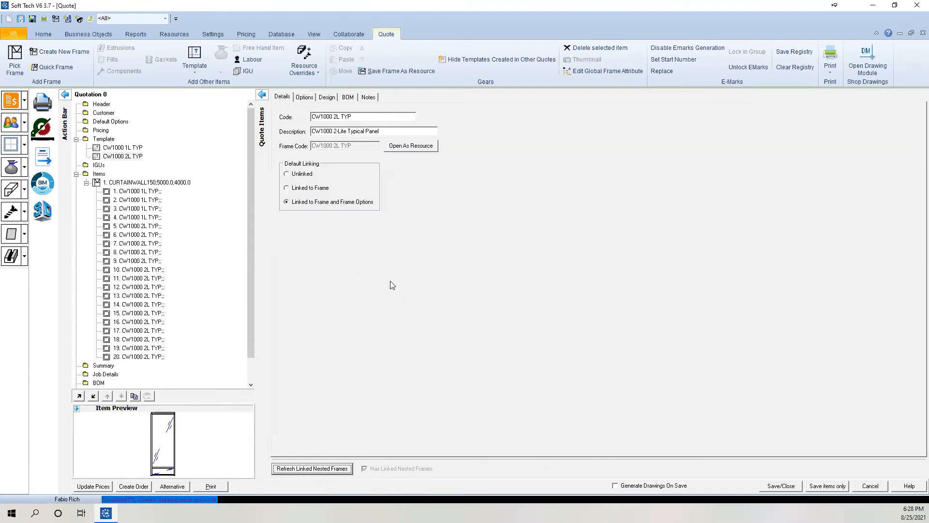
left_click(325, 98)
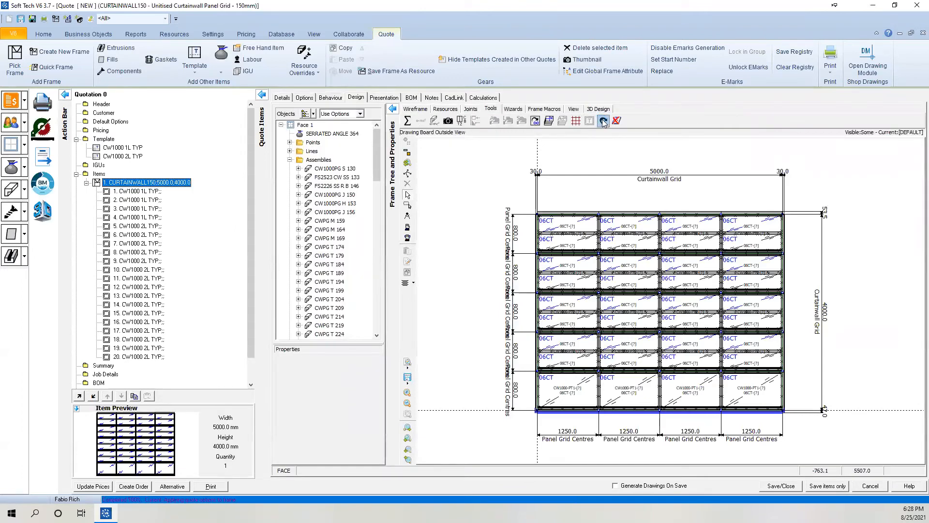
left_click(602, 121)
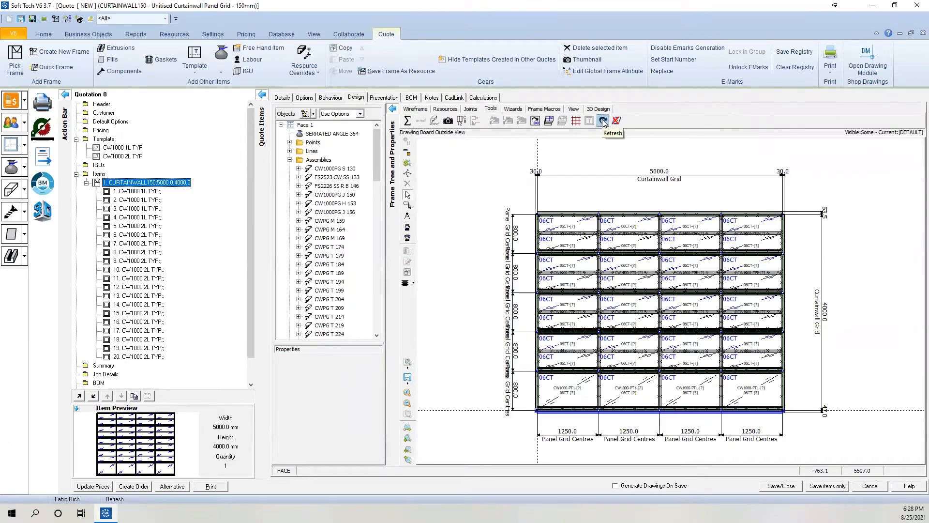
left_click(555, 358)
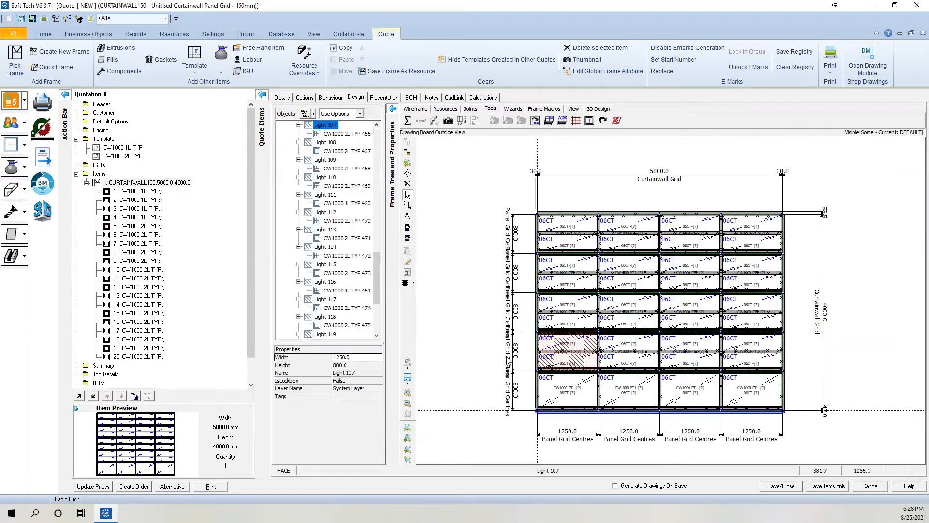
scroll(529, 356, "up", 1)
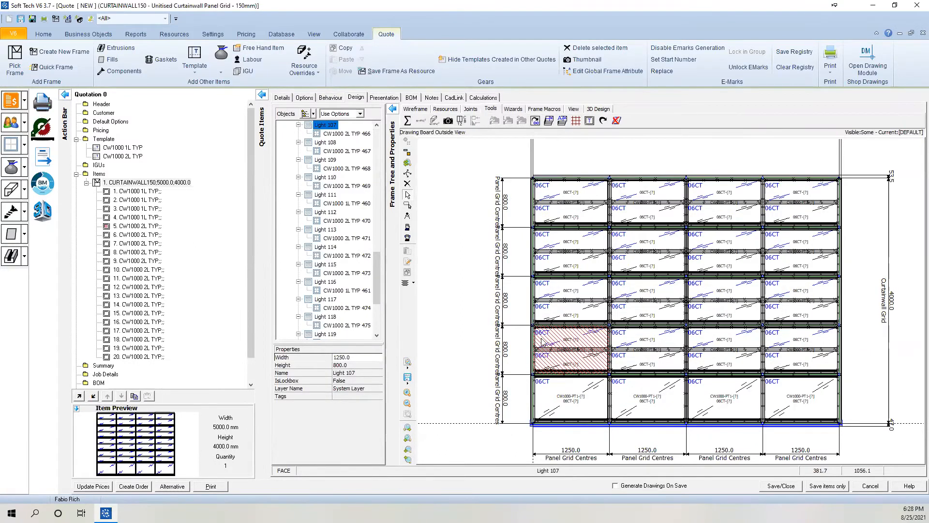
scroll(541, 342, "up", 1)
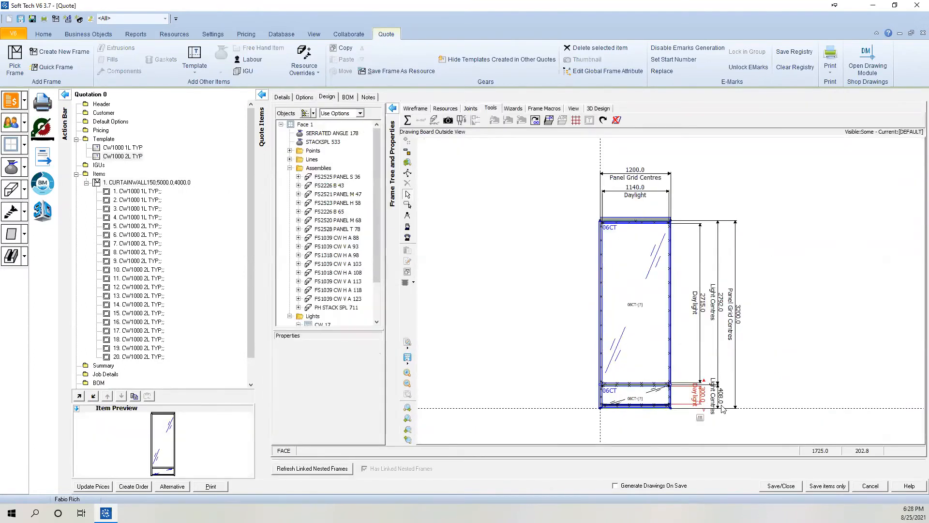
Set the CW1000 2L TYP template's lower daylight height to 150 mm and refresh its linked nested frames
left_click(708, 400)
type("150")
key("Return")
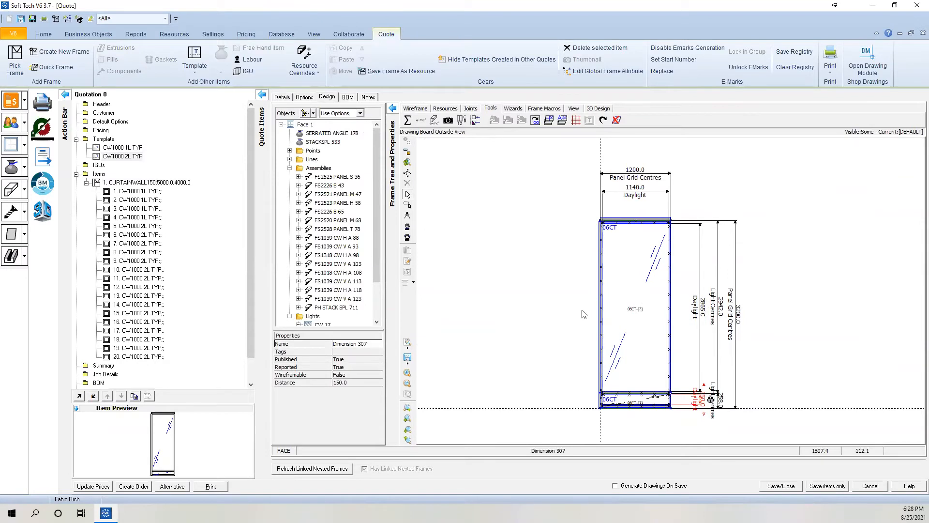
left_click(282, 97)
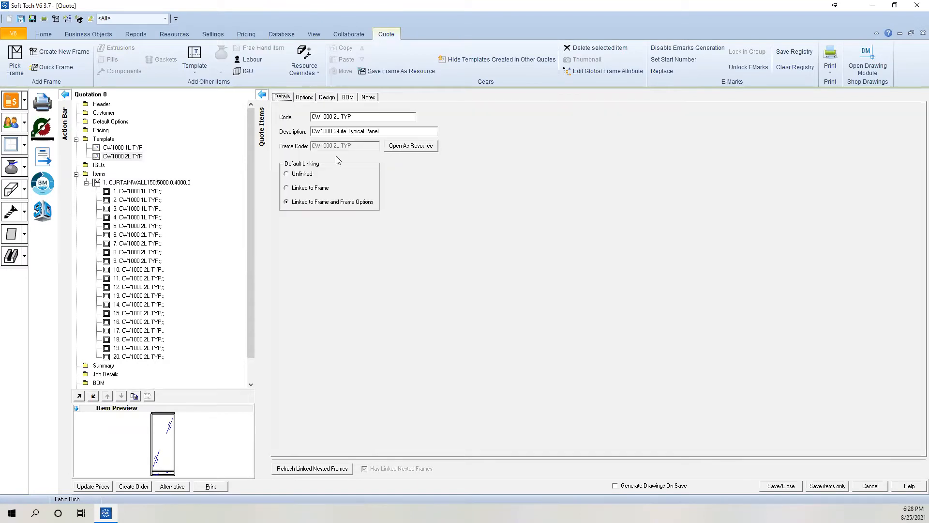
left_click(306, 468)
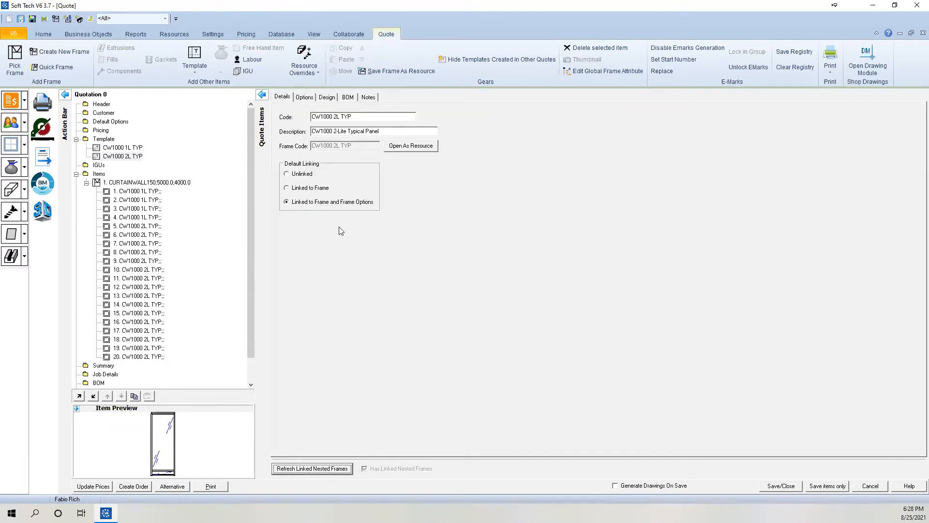
Examine the curtainwall elevation for the template's transom position across the upper four rows of two-lite panels
left_click(164, 183)
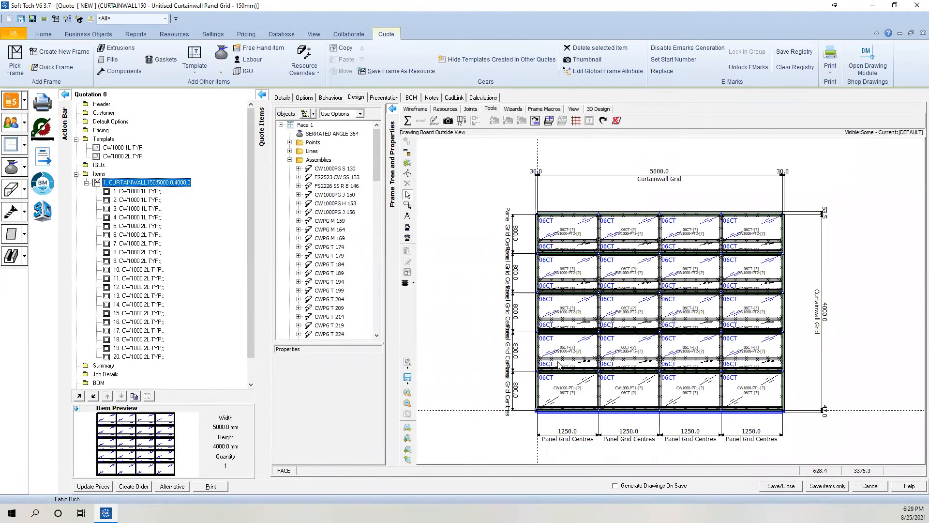
scroll(567, 364, "up", 1)
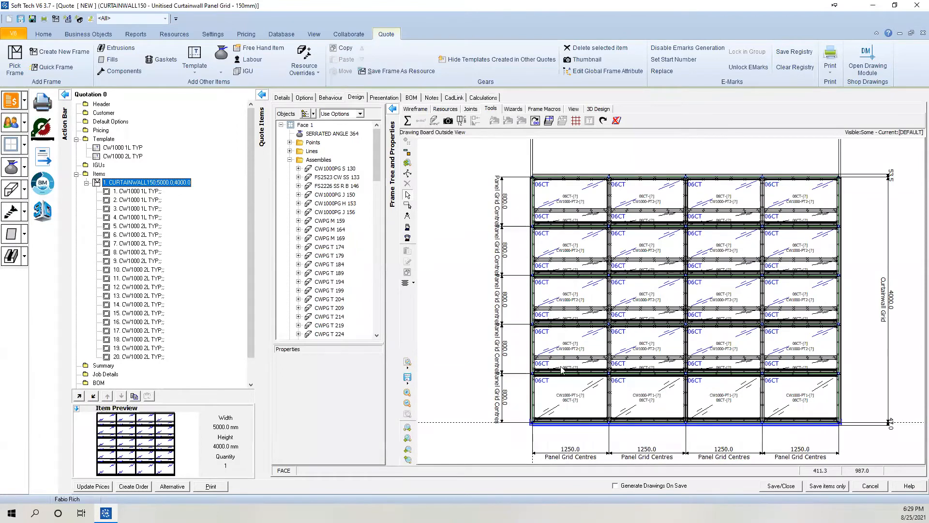
scroll(562, 370, "up", 2)
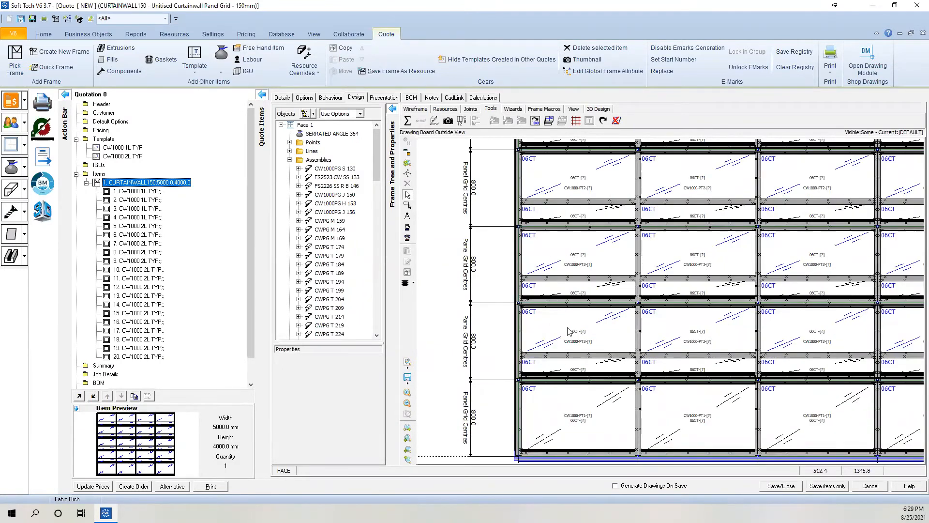
scroll(562, 318, "down", 1)
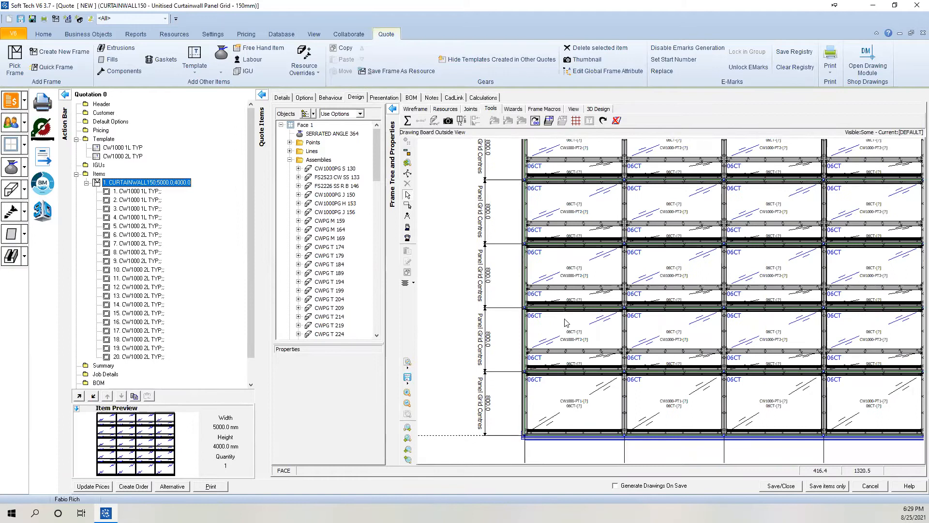
scroll(563, 336, "down", 1)
scroll(569, 350, "up", 1)
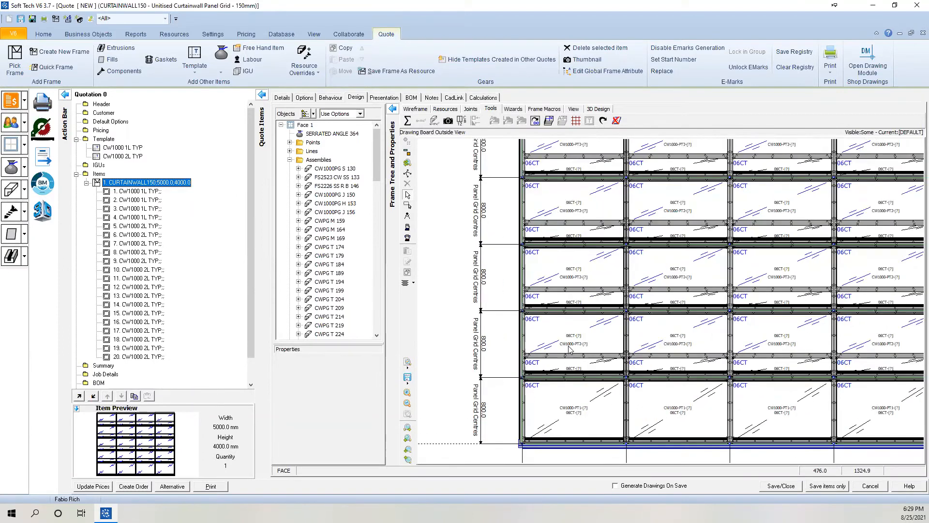
scroll(570, 350, "down", 1)
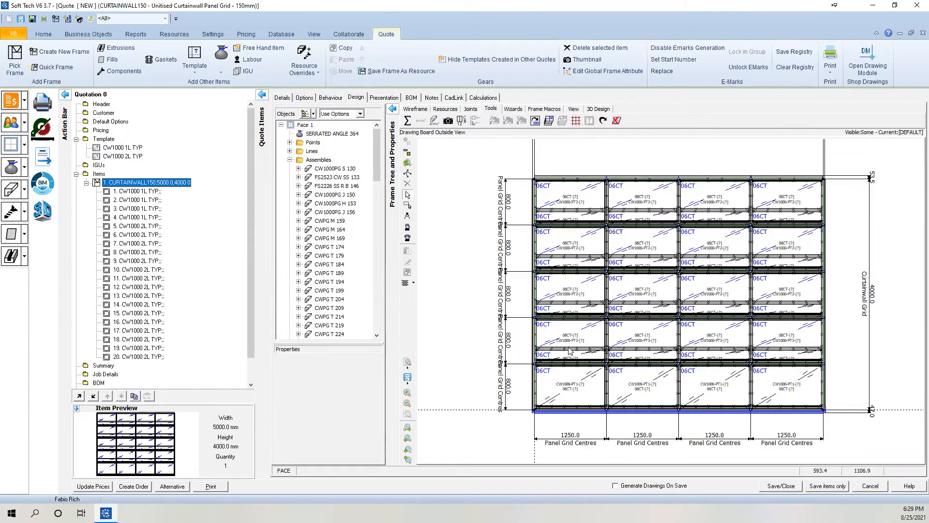
scroll(551, 290, "down", 1)
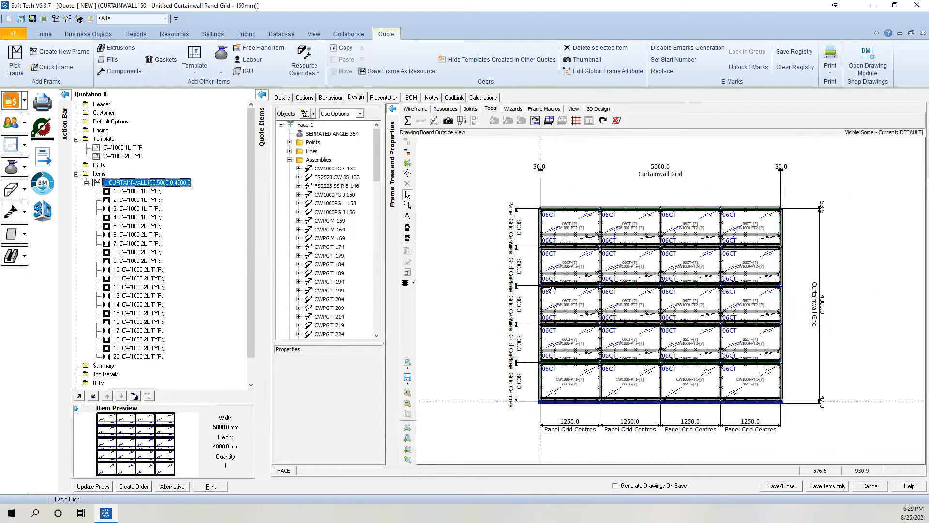
left_click_drag(575, 312, 550, 288)
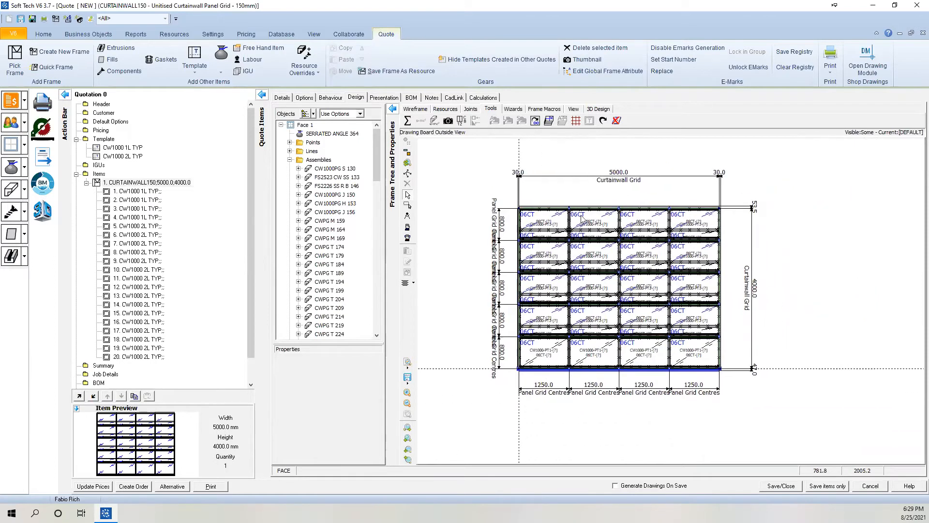
scroll(579, 284, "down", 1)
scroll(579, 271, "up", 1)
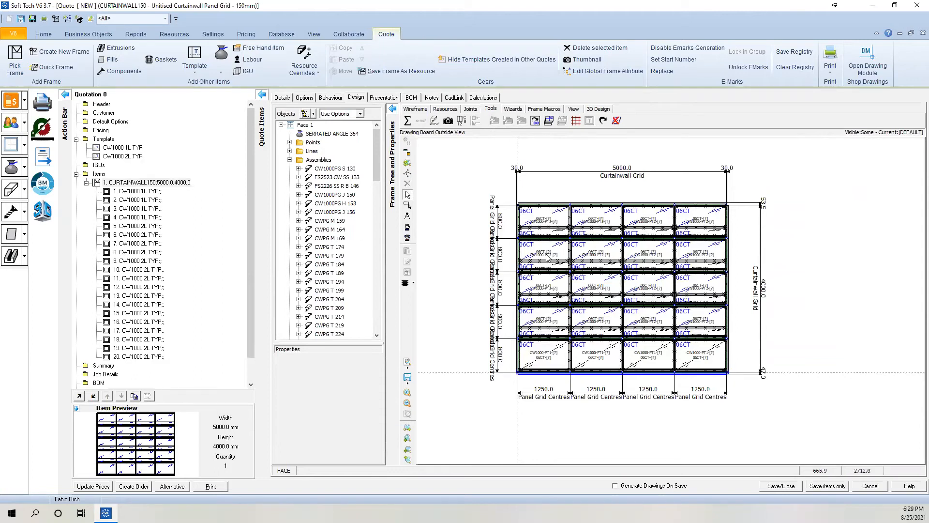
Clear the template frame link in the nested frame properties of the first column's top panel
left_click(557, 220)
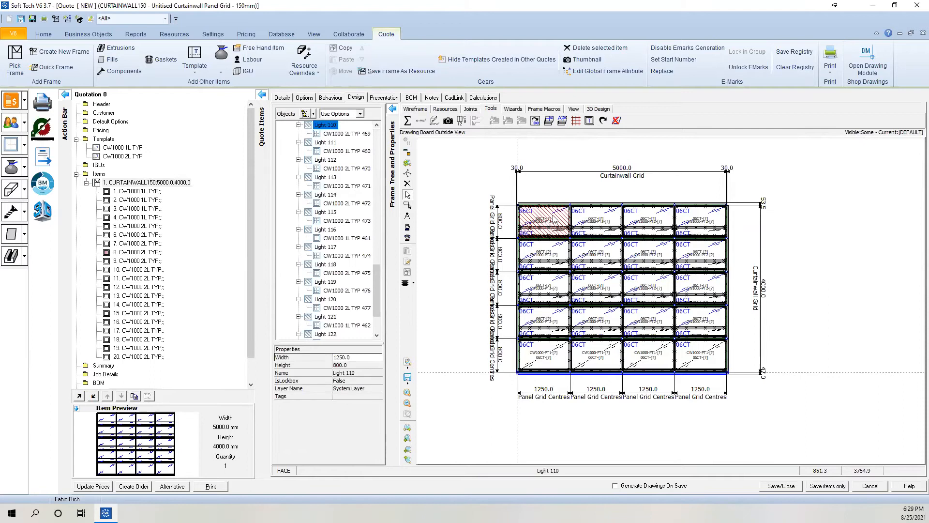
left_click(342, 134)
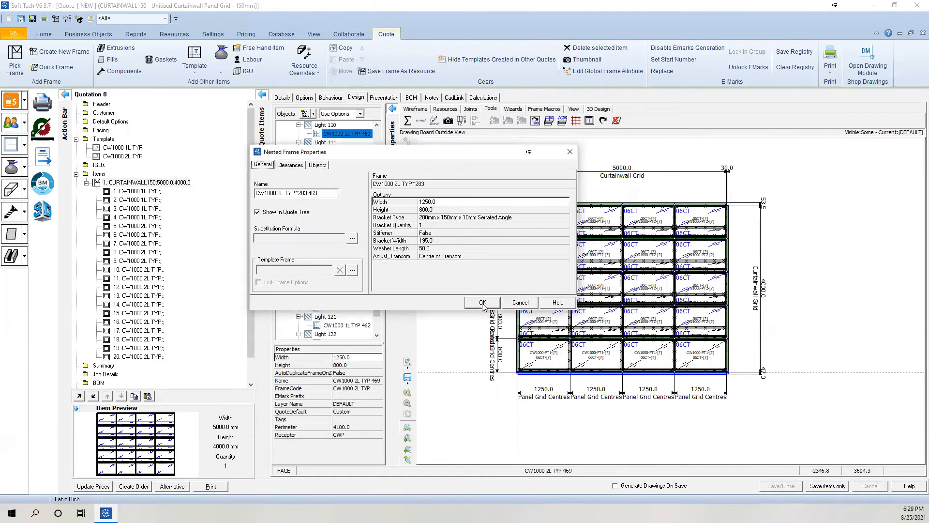
left_click(482, 303)
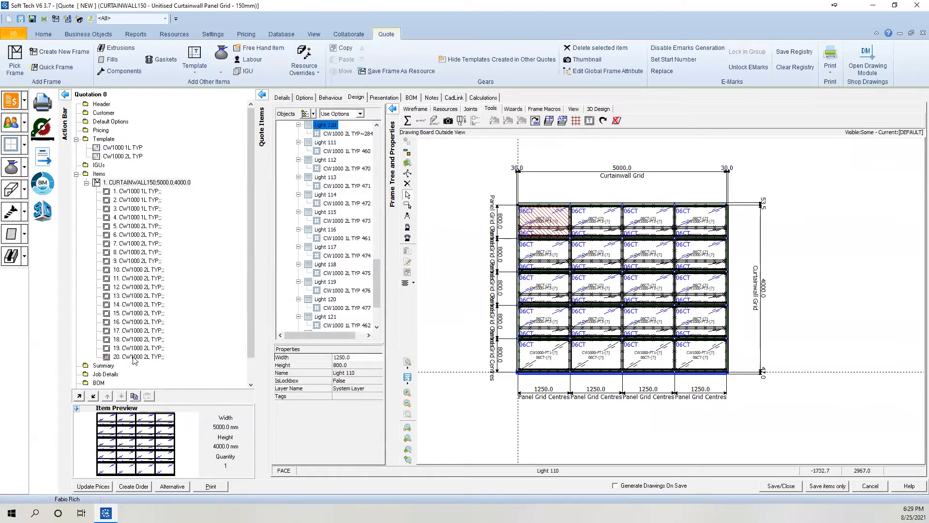
Split the upper light of the unlinked CW1000 2L TYP panel, item 20, into 2 stacked lights with the Split Light Wizard
left_click(147, 347)
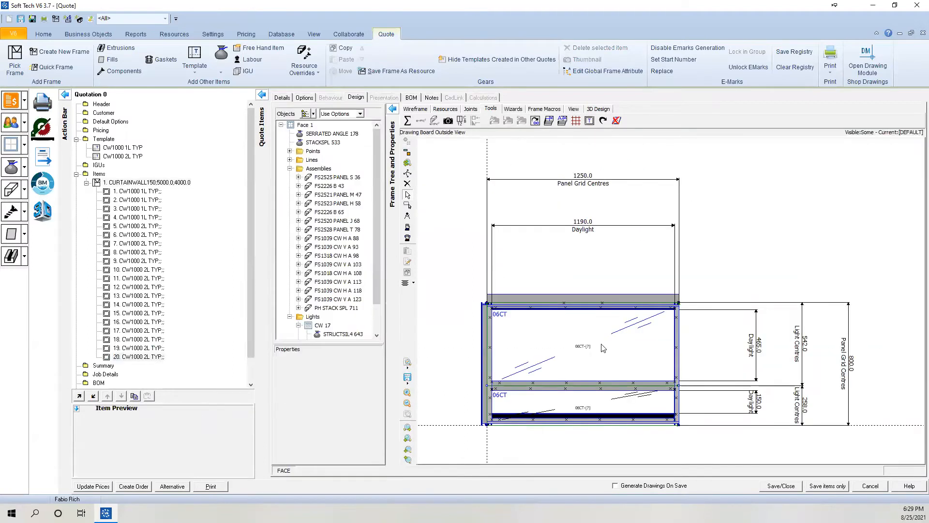
scroll(576, 294, "down", 1)
scroll(580, 300, "up", 2)
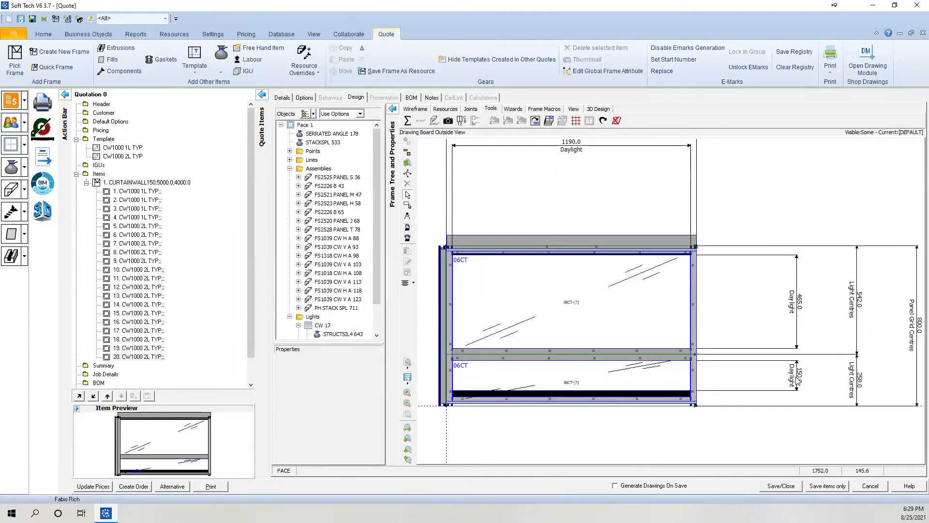
left_click(799, 381)
scroll(804, 379, "up", 1)
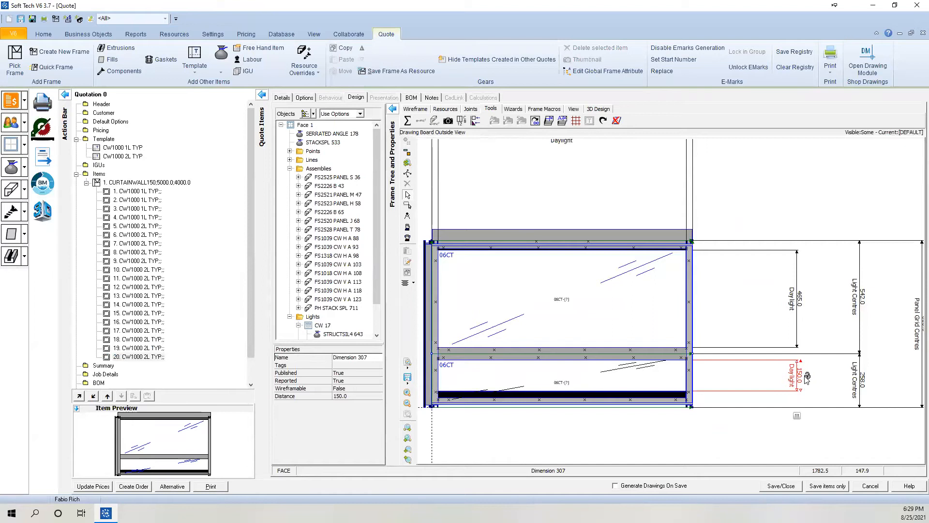
scroll(807, 377, "down", 2)
left_click(646, 341)
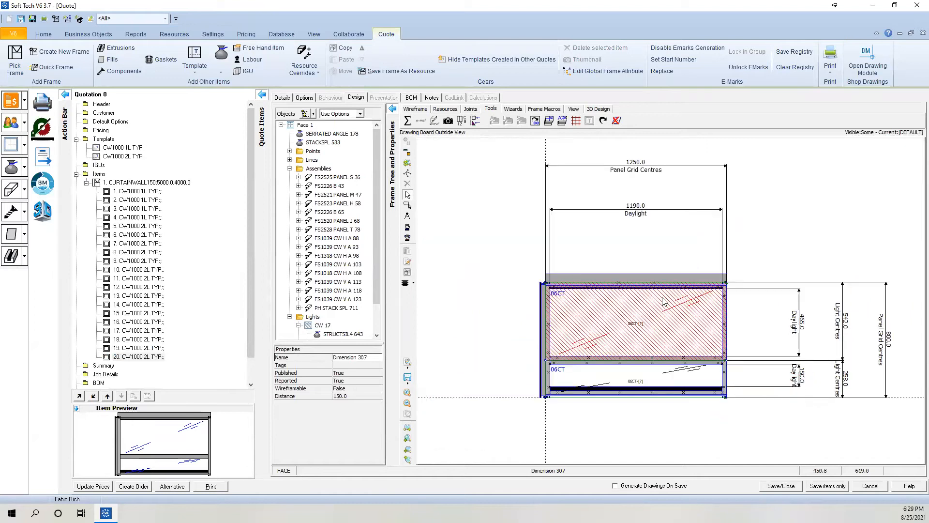
left_click(513, 110)
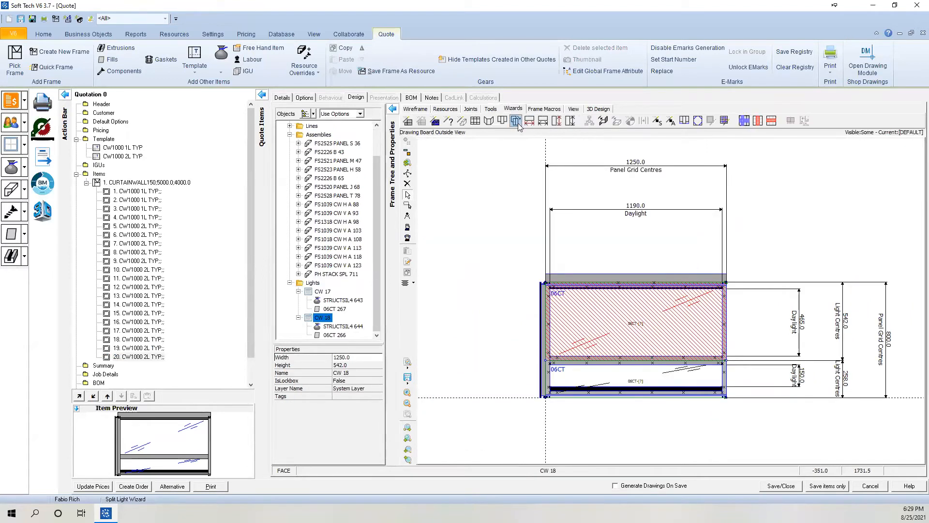
left_click(516, 121)
left_click(431, 144)
type("2")
left_click(478, 410)
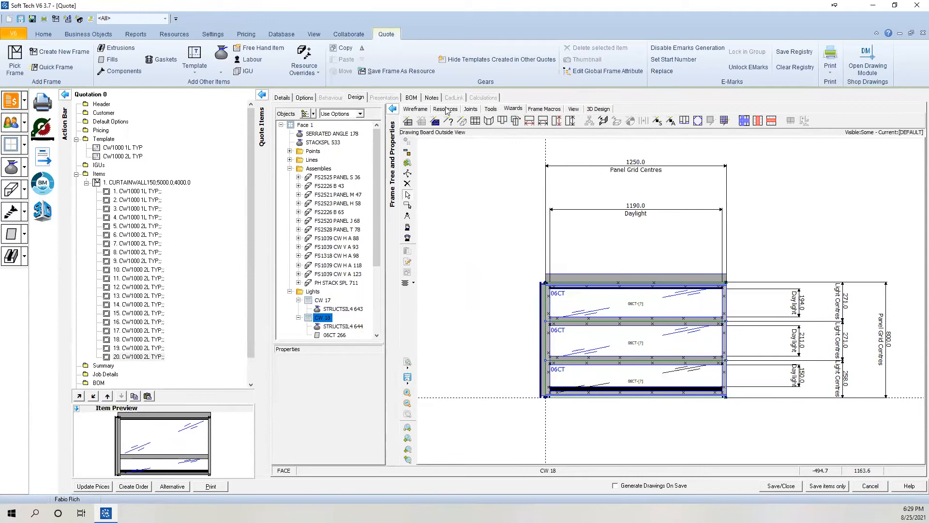
Apply Lights Equal On Height to all of the lights in the unlinked panel
left_click(445, 110)
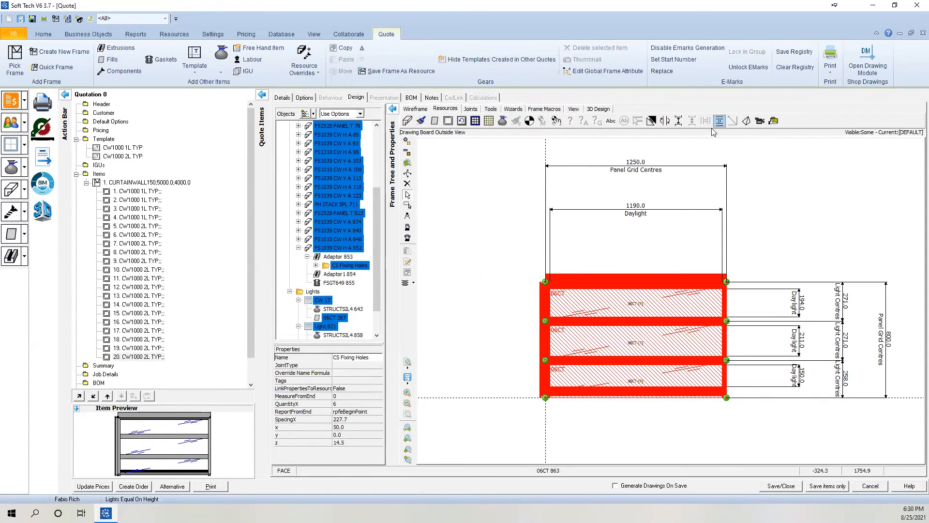
left_click(372, 196)
left_click(512, 329)
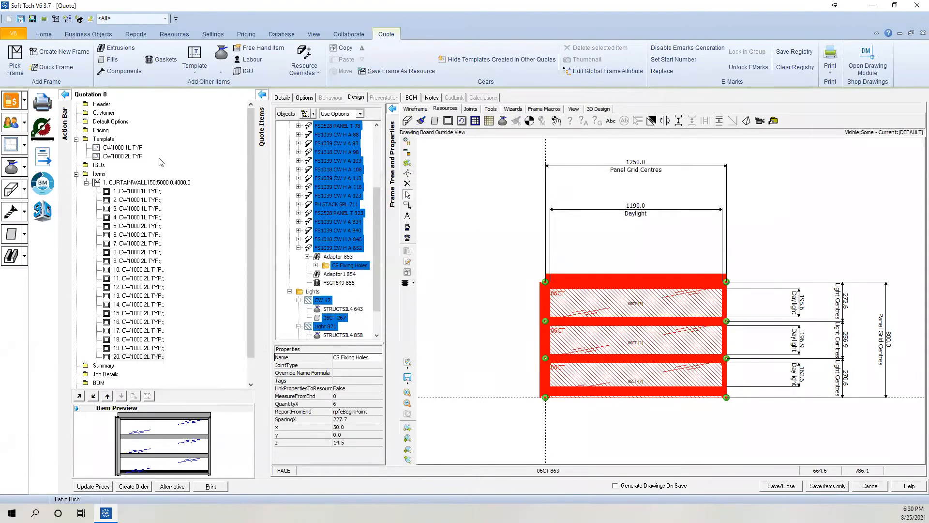
Return to the CURTAINWALL150 item and compare the unlinked panel's layout with the linked panels in the elevation
left_click(136, 181)
left_click(425, 273)
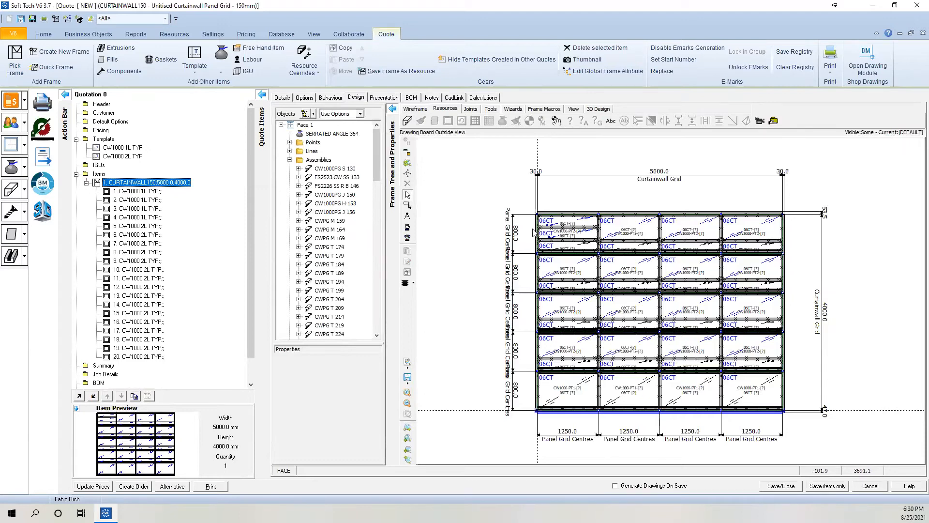
scroll(534, 232, "down", 1)
scroll(533, 232, "up", 1)
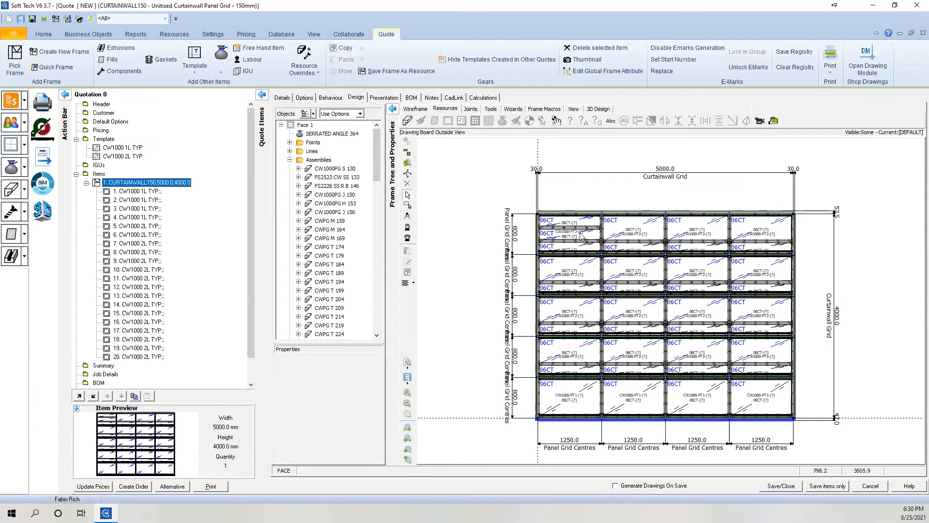
left_click(719, 281)
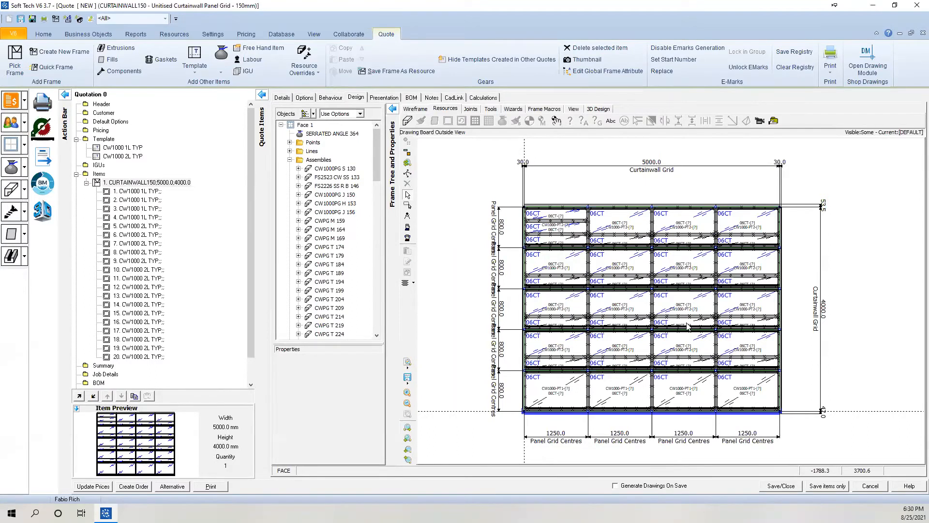
scroll(680, 319, "up", 3)
scroll(680, 319, "down", 3)
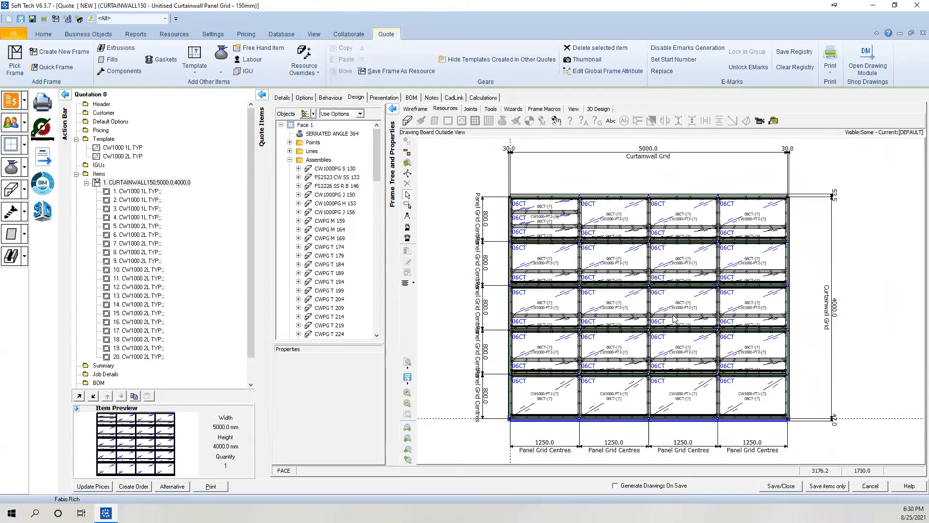
Inspect the complete curtainwall as a 3D model, including its panel joints, and close the 3D viewer
left_click(86, 184)
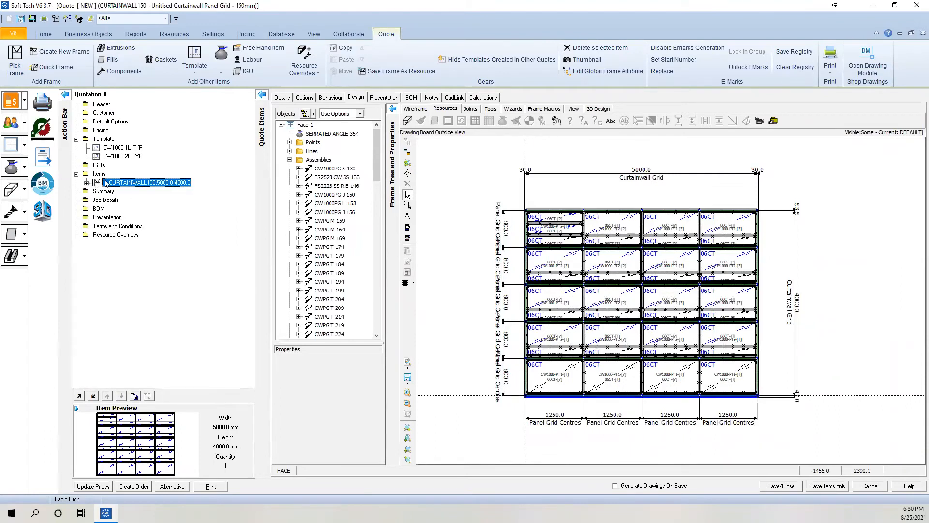
left_click(43, 213)
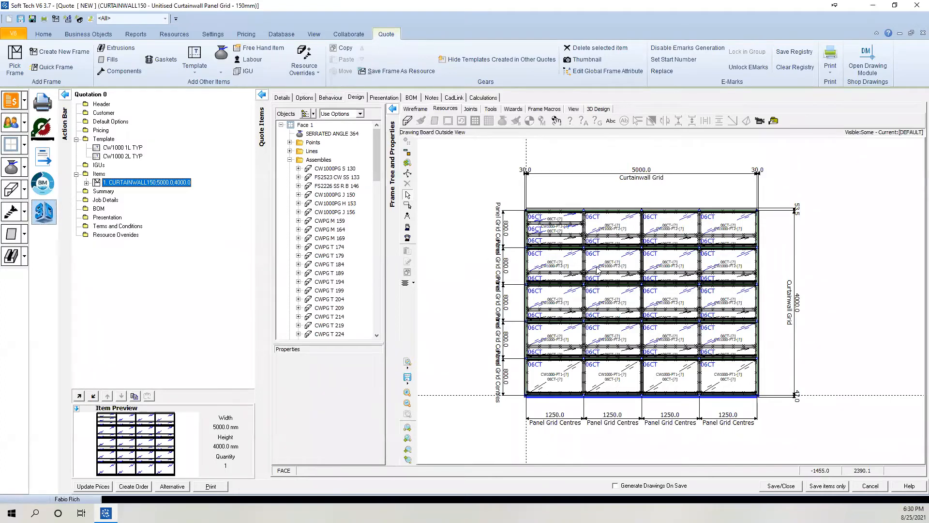
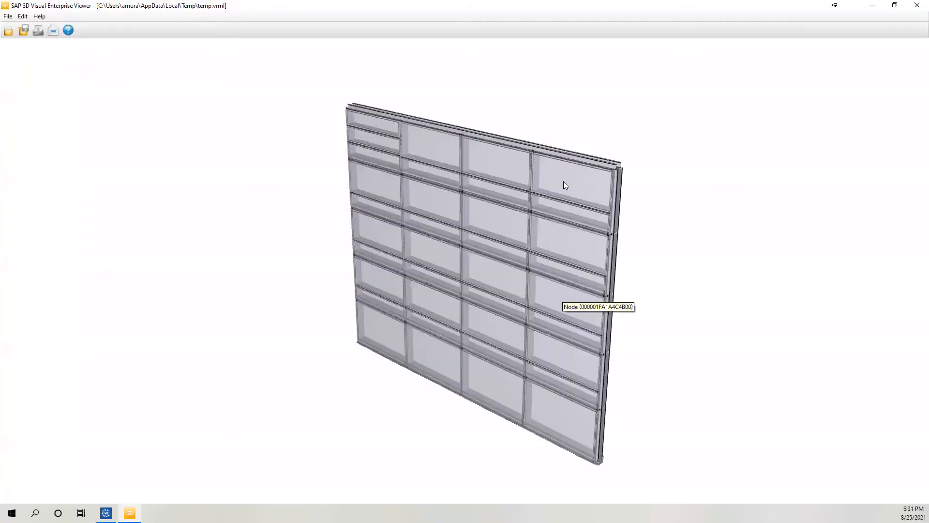
left_click_drag(560, 142, 616, 165)
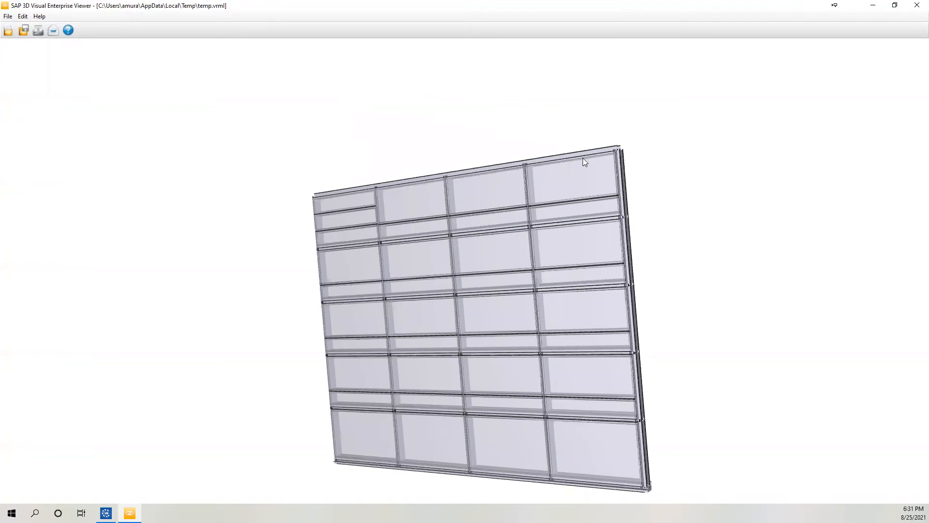
left_click_drag(566, 148, 588, 159)
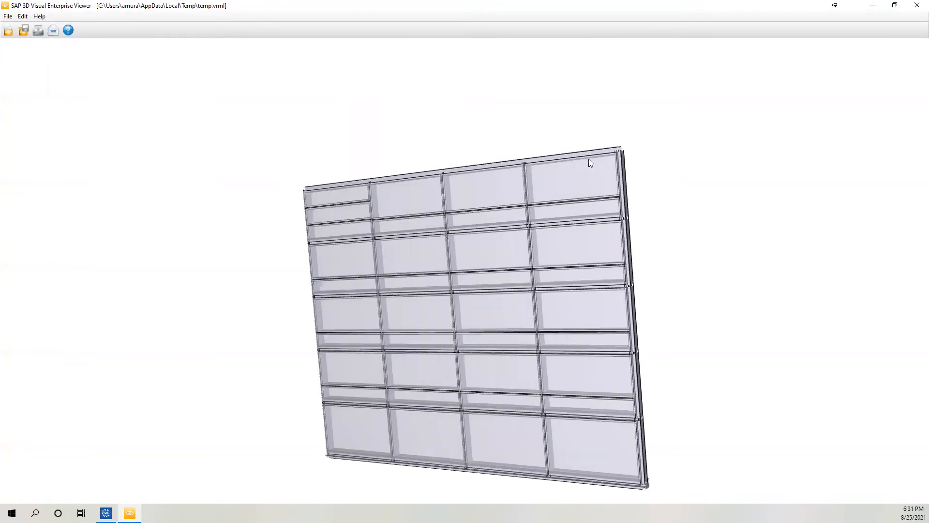
left_click_drag(624, 241, 913, 135)
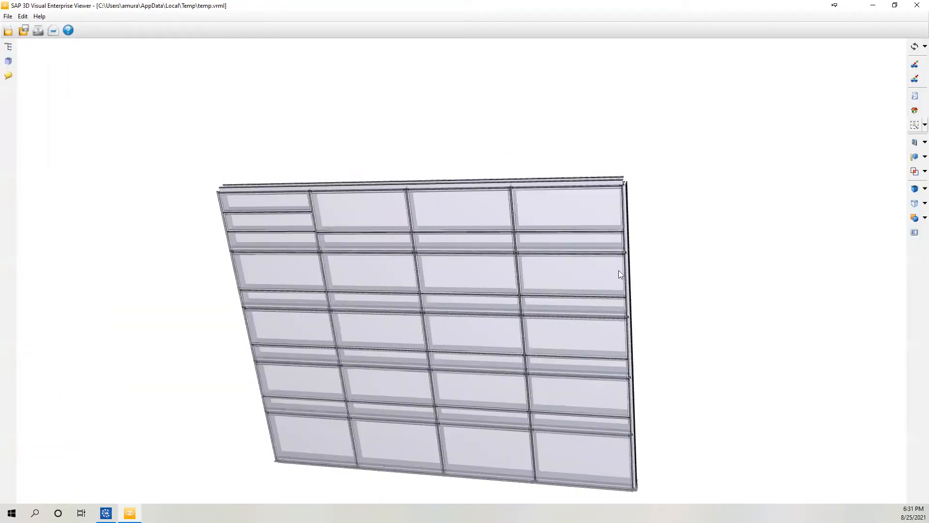
scroll(469, 346, "up", 5)
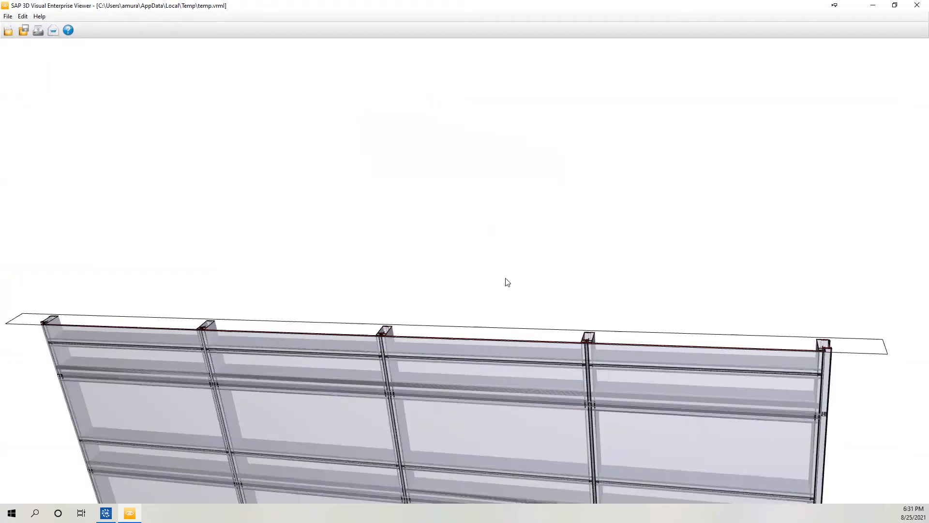
left_click_drag(505, 278, 513, 112)
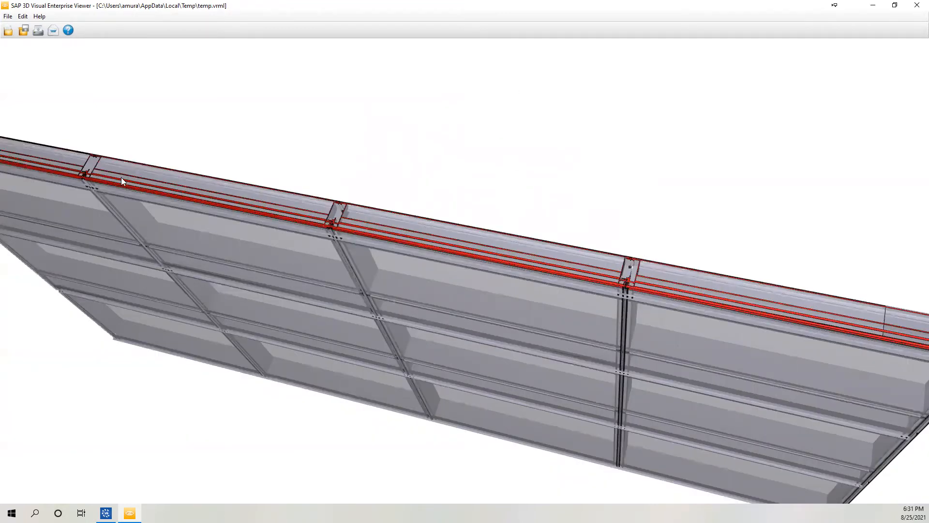
left_click(98, 175)
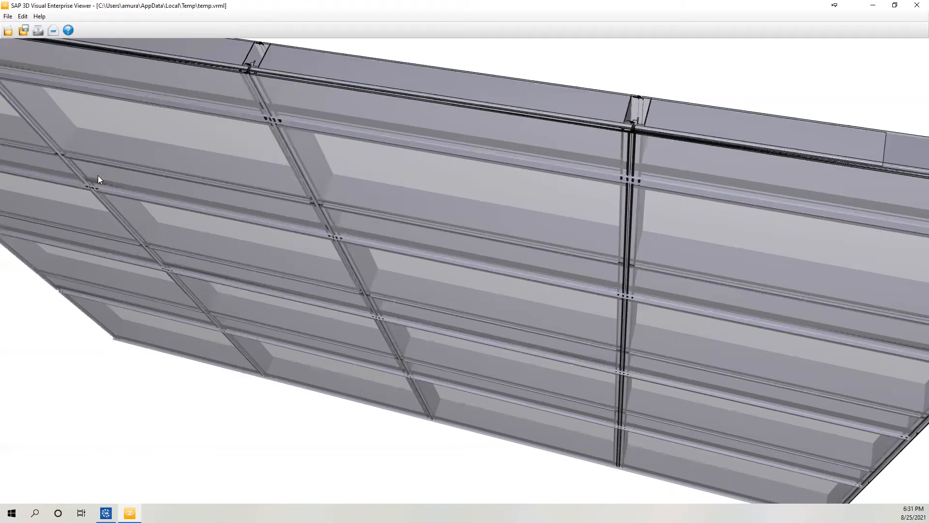
key("alt+F4")
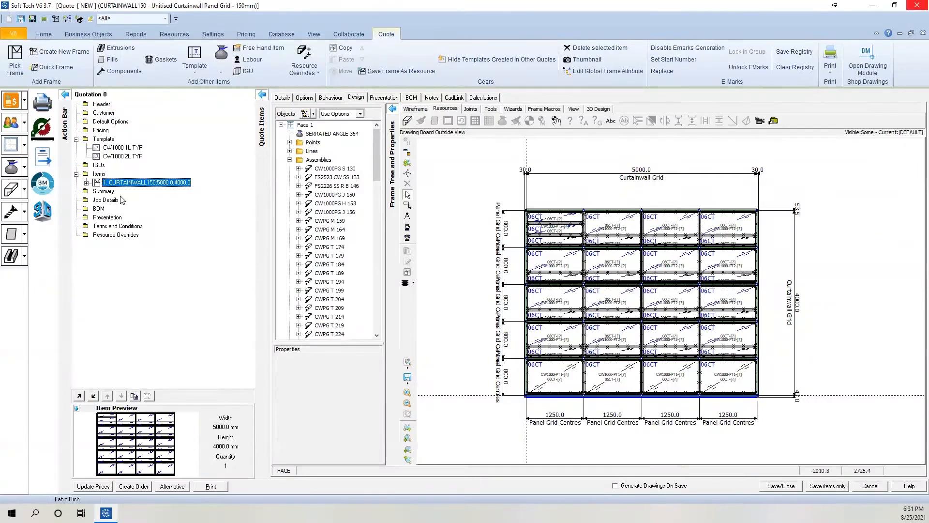
Add a second quote item from the Unitised Curtainwall library using the CURTAINWALL 150 frame at 3000 × 3200 mm
left_click(98, 174)
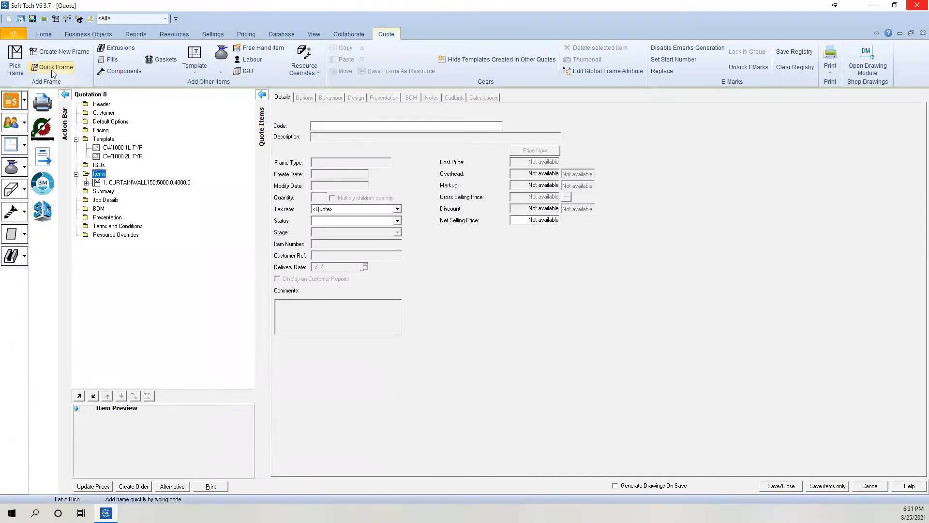
left_click(19, 61)
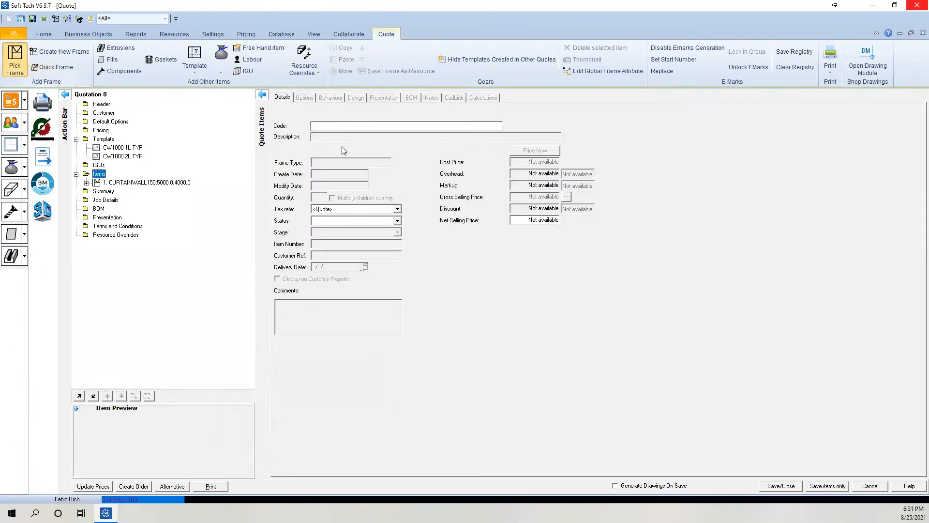
left_click(196, 271)
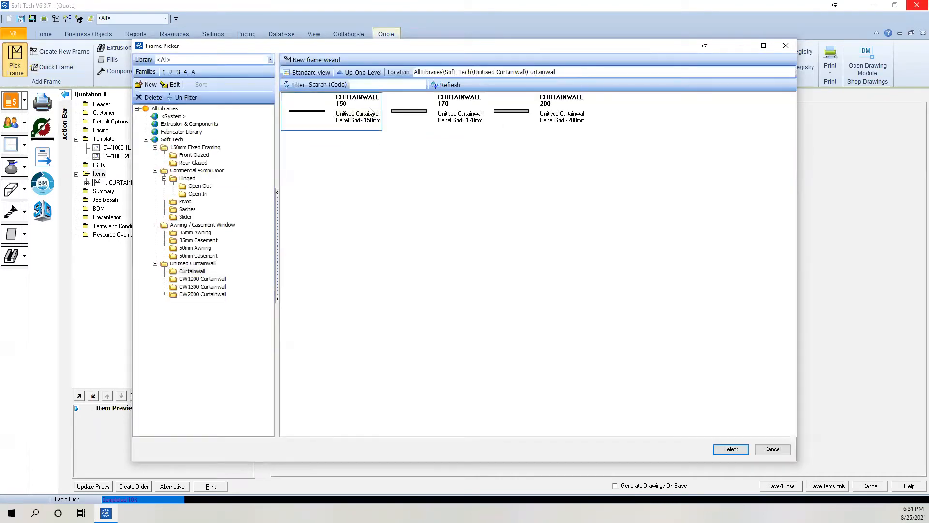
double_click(360, 97)
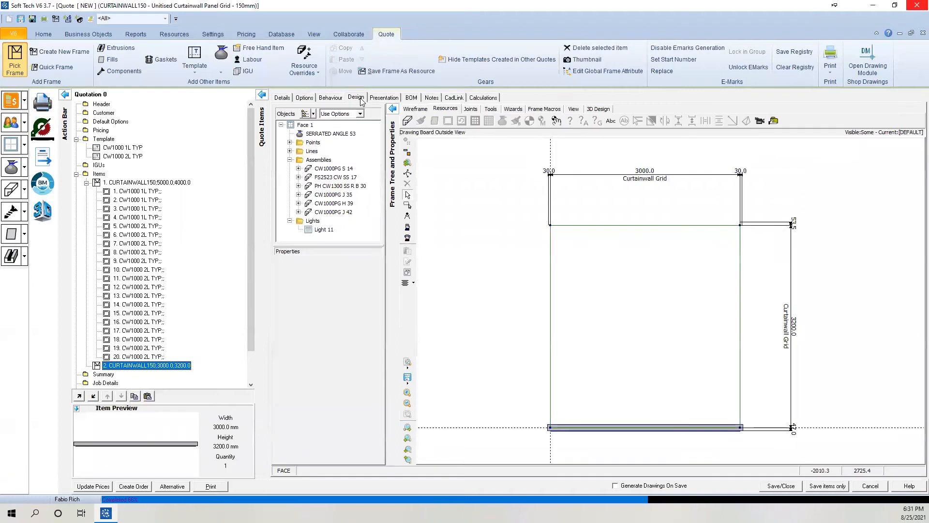
left_click(314, 389)
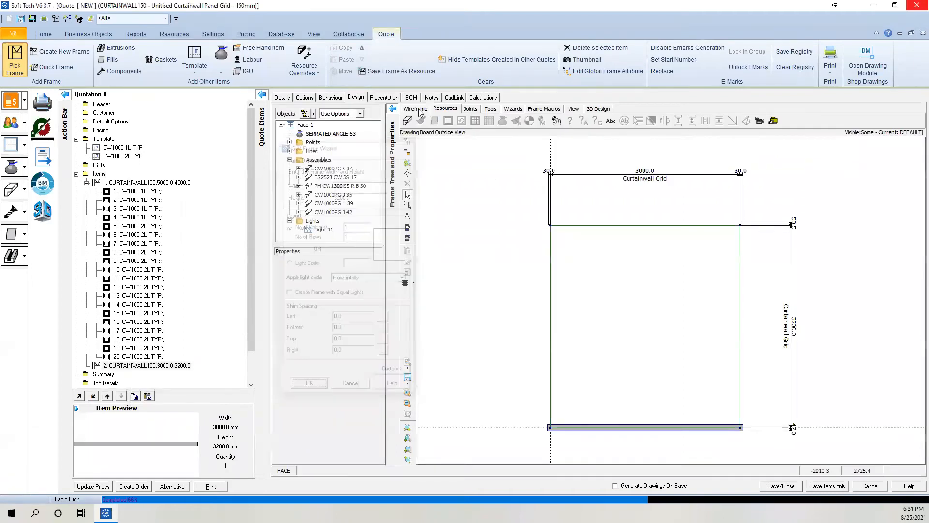
Load the 3D Wireframe Test DXF file from the Desktop for wireframe import into the new curtainwall item
left_click(419, 110)
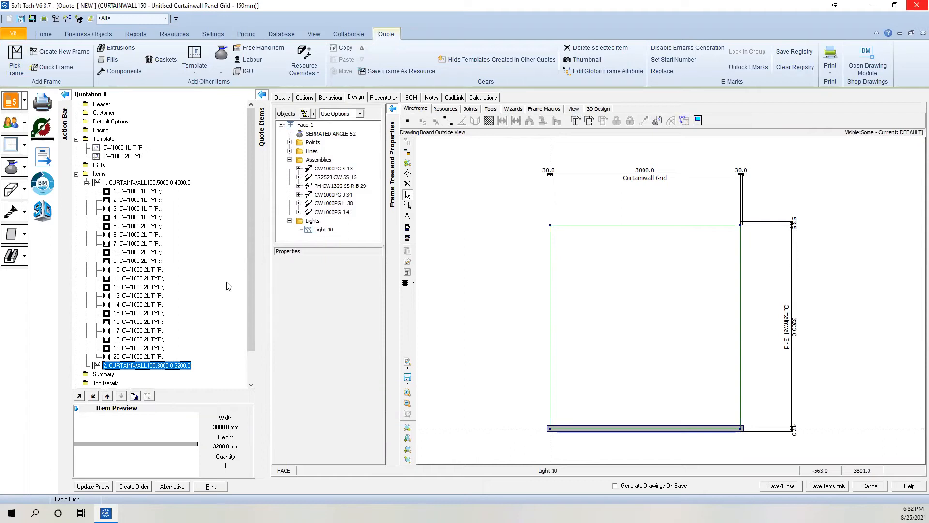
left_click(685, 120)
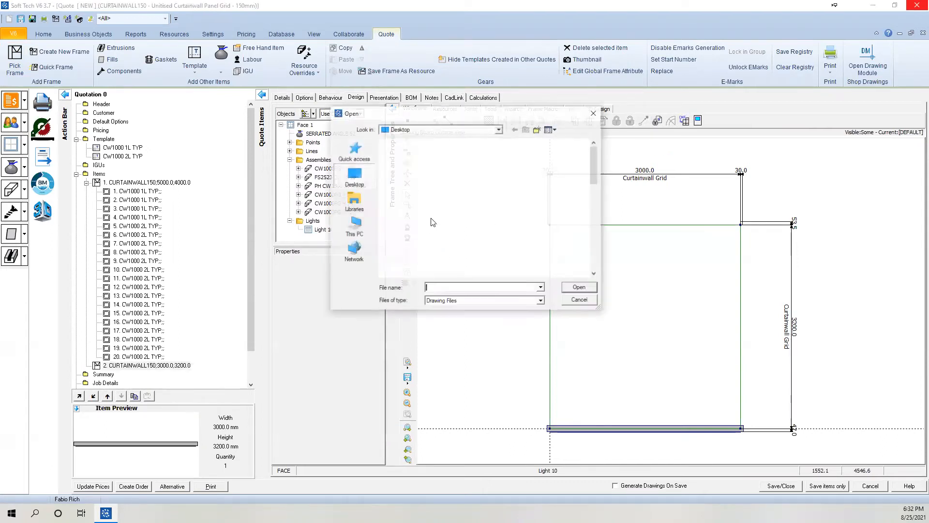
scroll(478, 229, "down", 10)
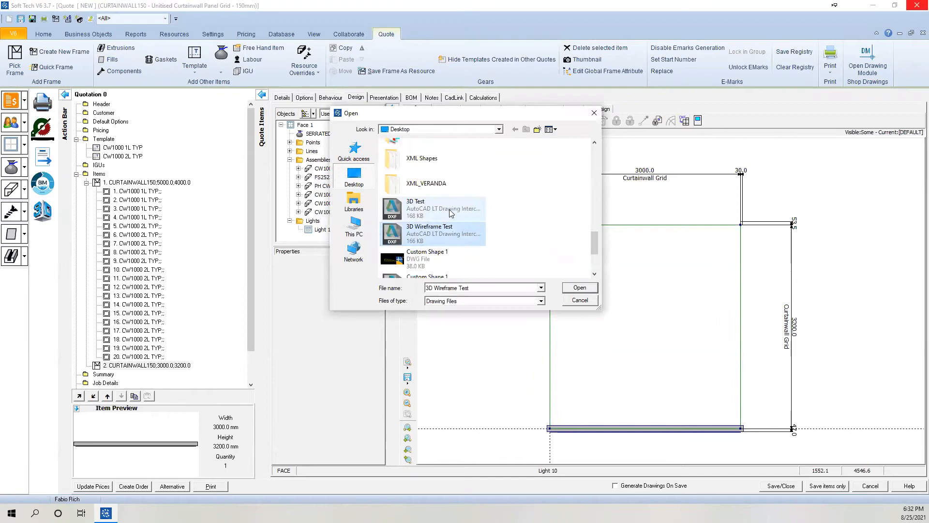
left_click(454, 228)
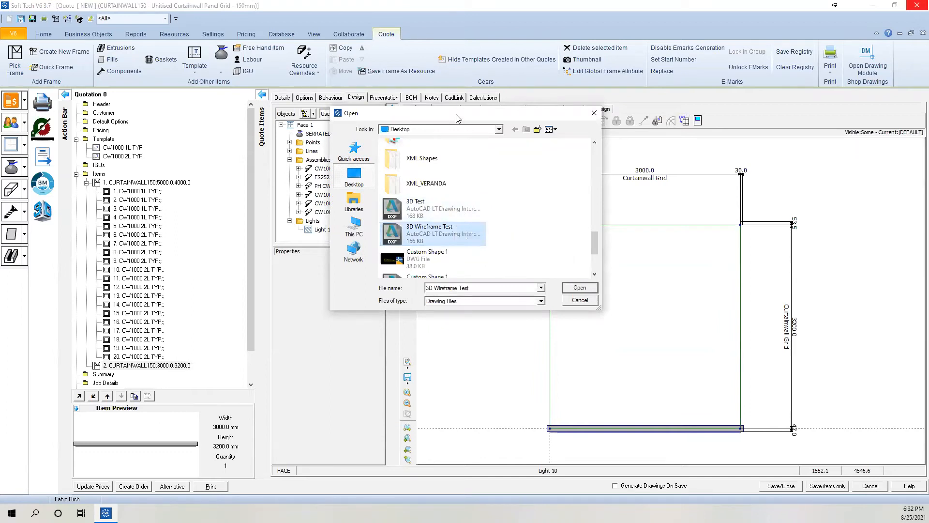
left_click_drag(433, 112, 411, 94)
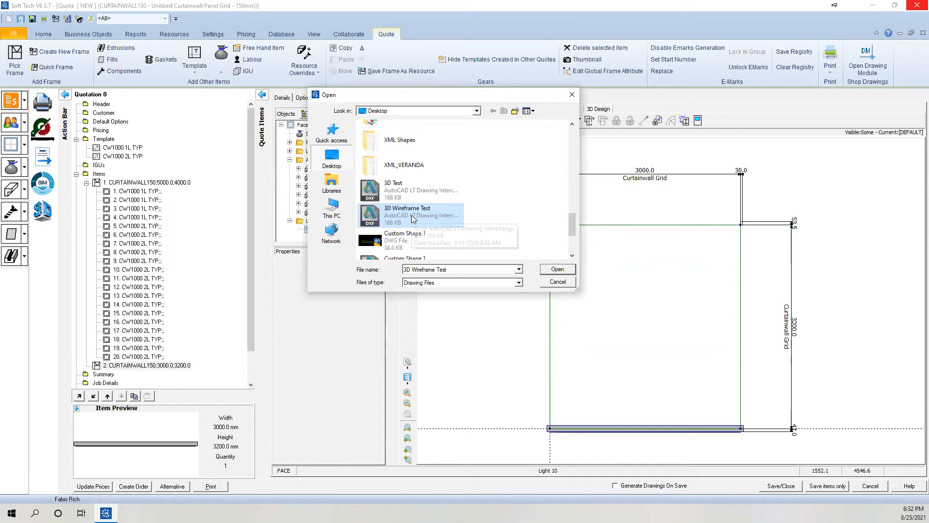
double_click(414, 217)
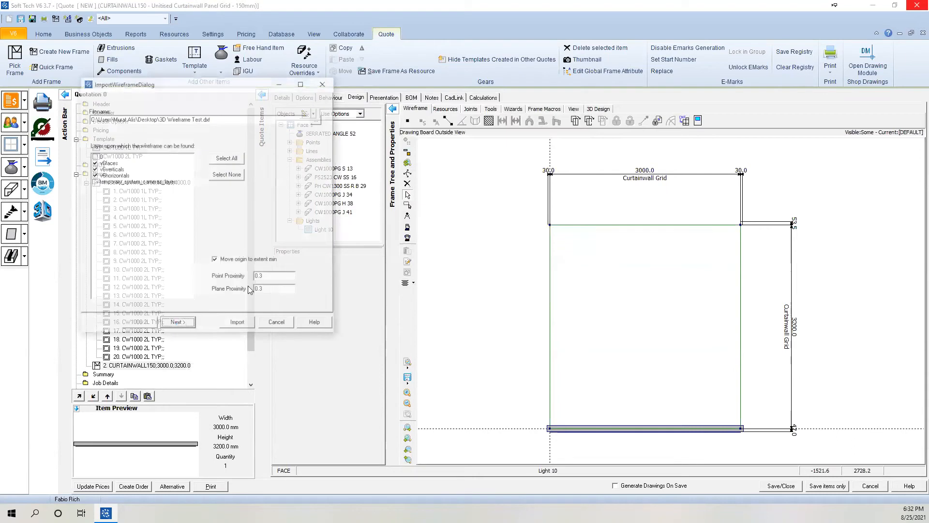
Preview the 3D wireframe from the drawing and import it into the second curtainwall item
left_click(179, 324)
left_click_drag(242, 215, 270, 216)
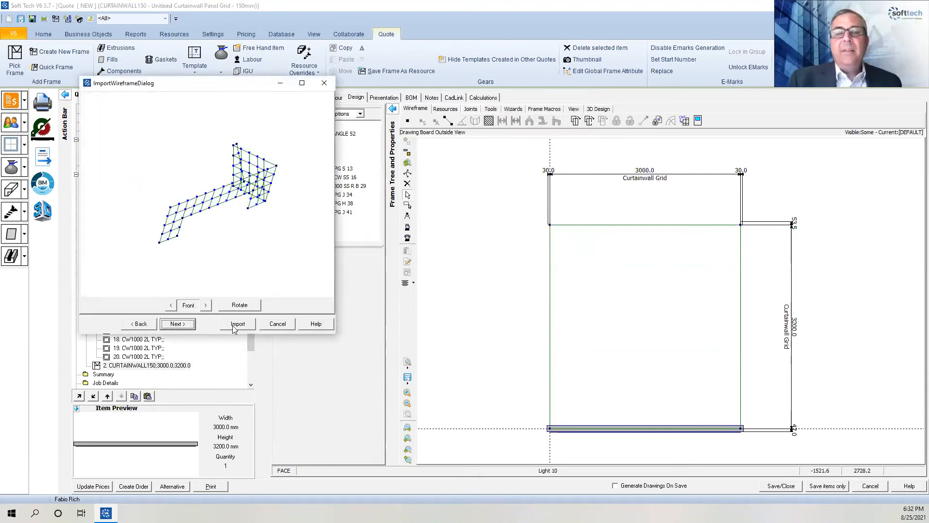
left_click(186, 327)
left_click(235, 329)
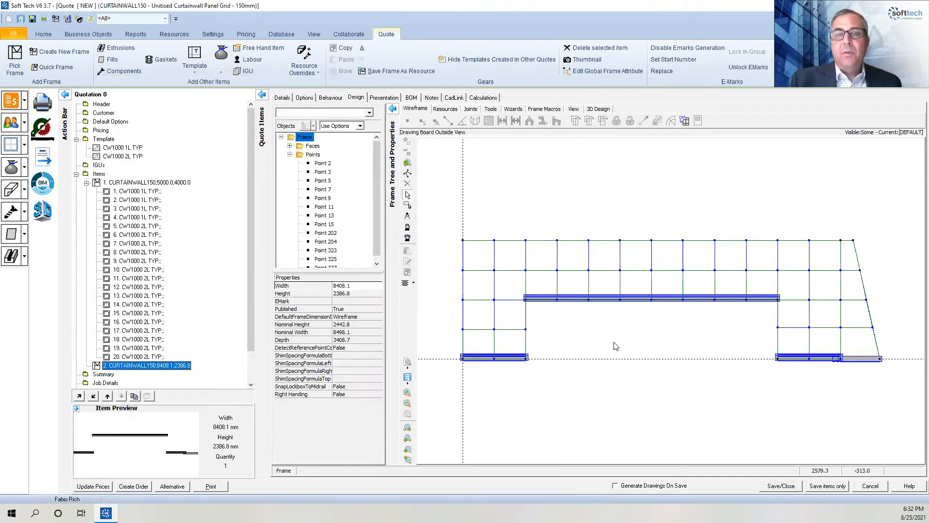
Open Face 1 of the three-face curtain wall and insert the CW1000 1L TYP panel template into all of its grid cells
left_click(407, 173)
left_click_drag(544, 234, 565, 236)
scroll(586, 239, "down", 1)
left_click(409, 174)
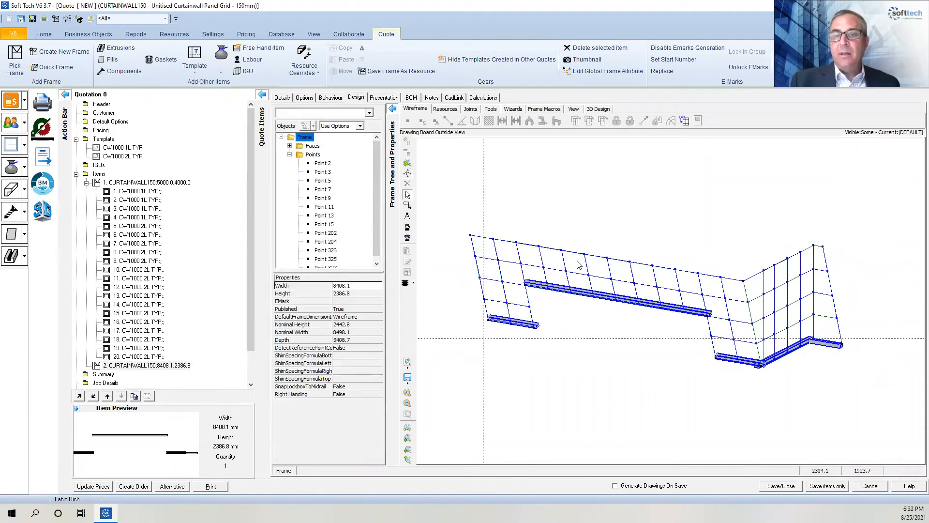
left_click(579, 264)
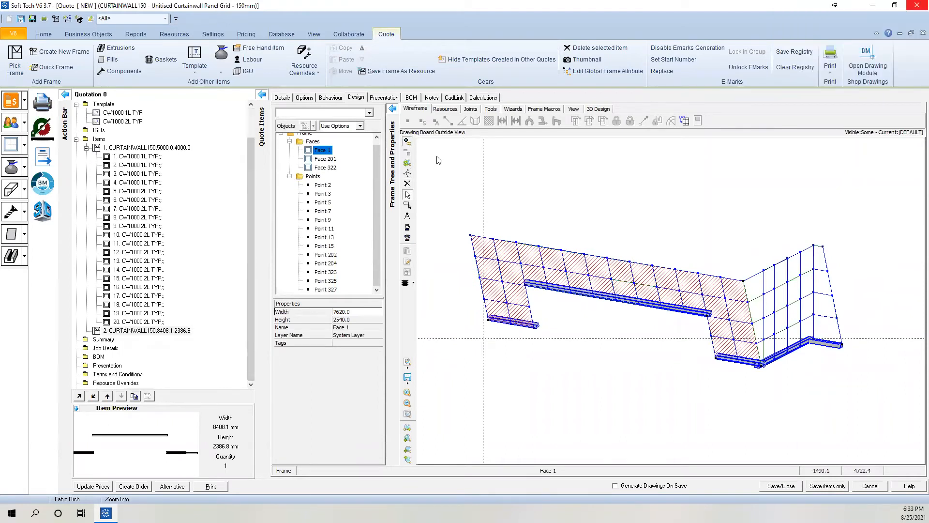
scroll(560, 244, "down", 1)
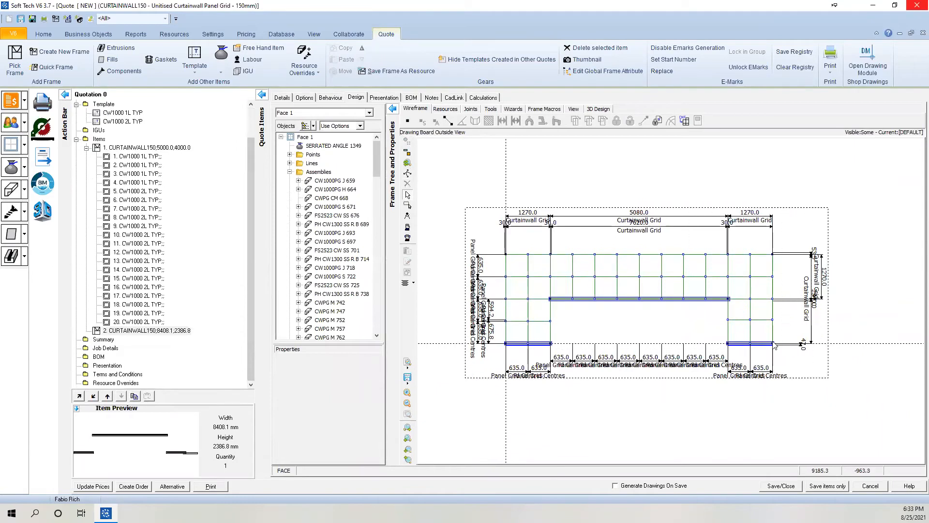
key("ctrl+a")
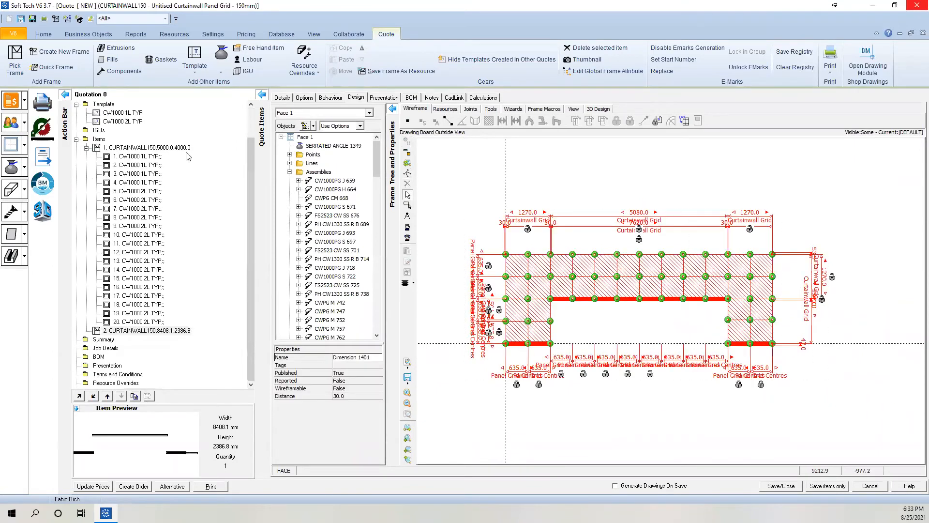
right_click(460, 153)
left_click(467, 151)
left_click(434, 321)
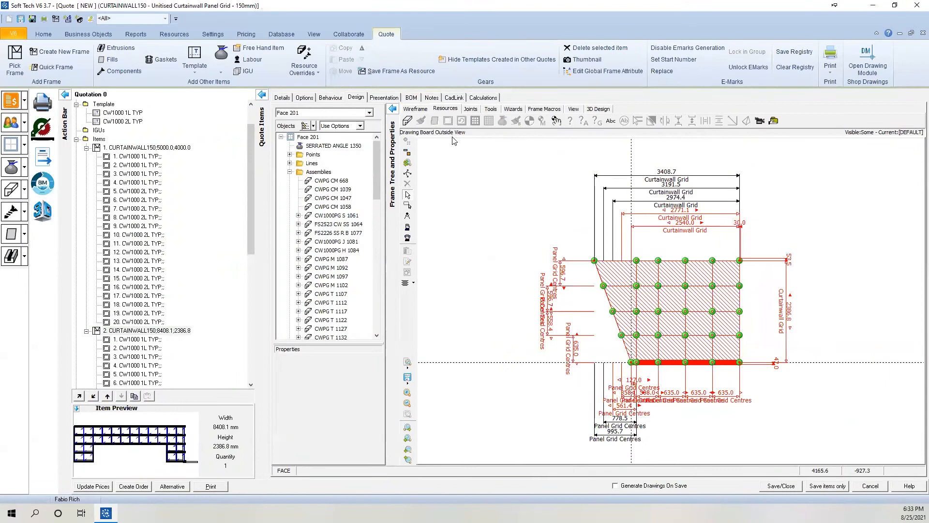
Insert the CW1000 1L TYP panel template into all grid cells of the sloped side Face 201
key("ctrl+a")
left_click(448, 121)
left_click(415, 200)
double_click(414, 202)
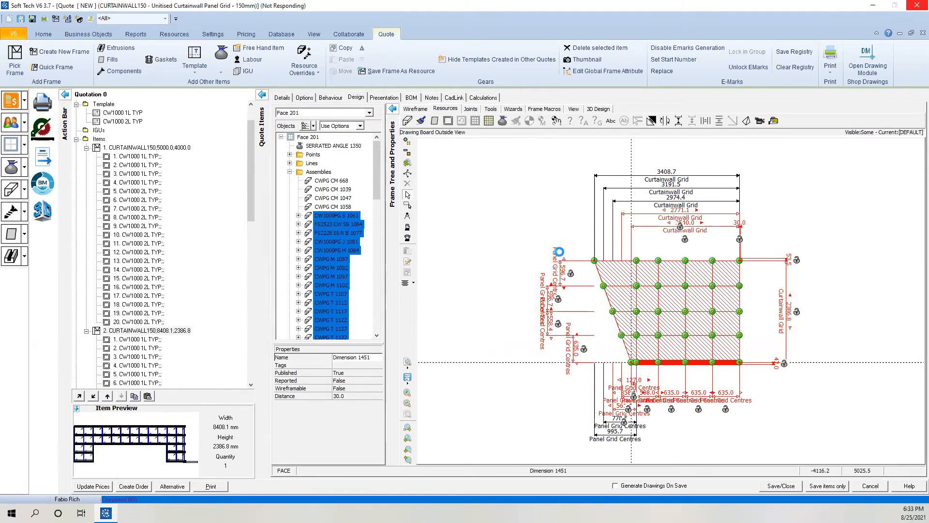
Switch to the narrow tapered Face 322 and insert the CW1000 2L TYP panel template into all of its grid cells
left_click(328, 113)
left_click(306, 135)
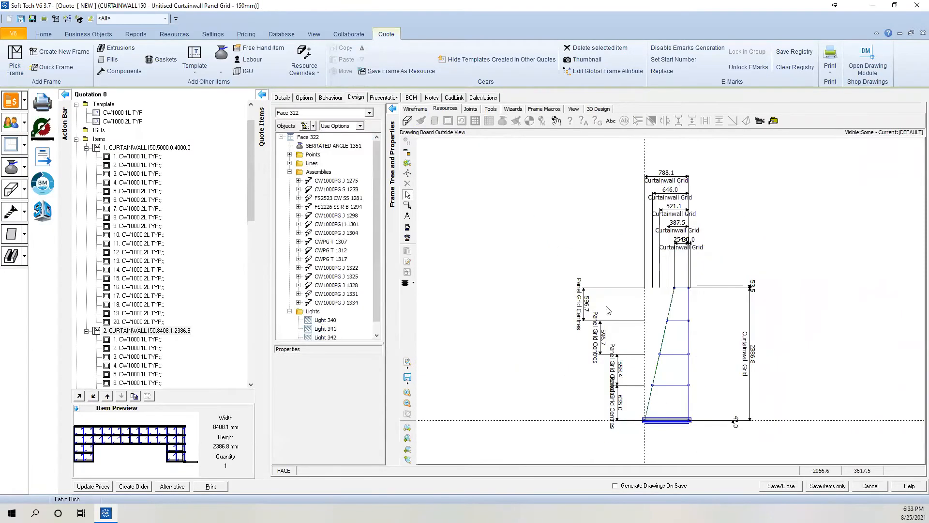
left_click(448, 120)
right_click(452, 141)
left_click(459, 152)
left_click(419, 206)
left_click(433, 321)
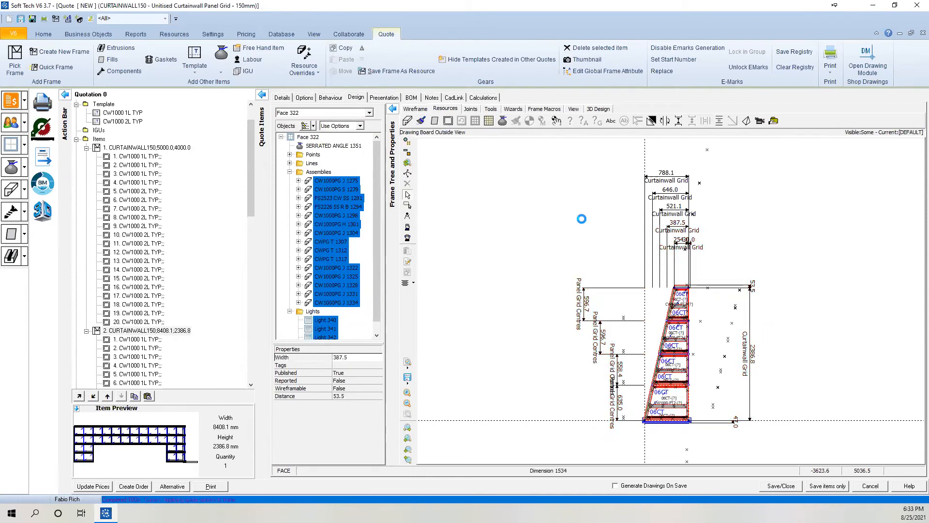
Inspect the filled curtain wall in 3D and examine the extrusion cut angles and lengths in its bill of materials
left_click(409, 174)
left_click(600, 232)
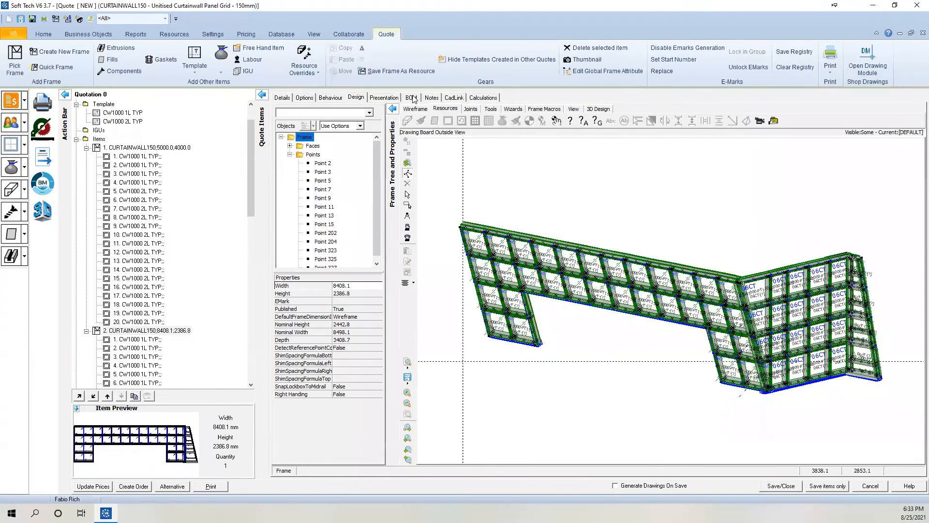
left_click(411, 97)
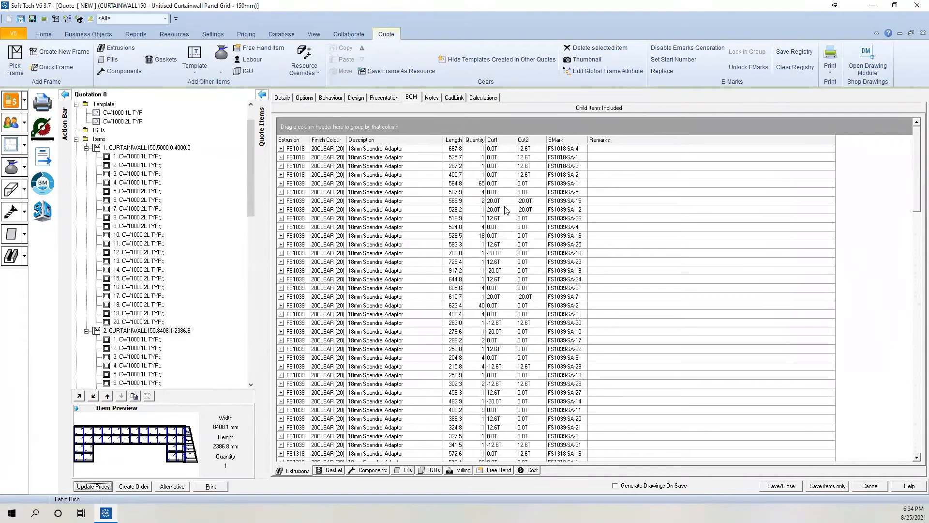
left_click(497, 264)
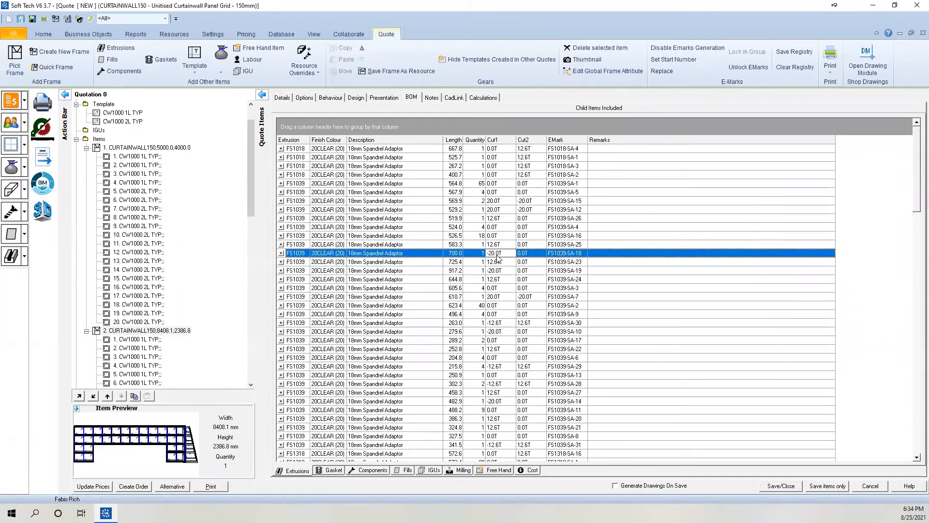
left_click(495, 327)
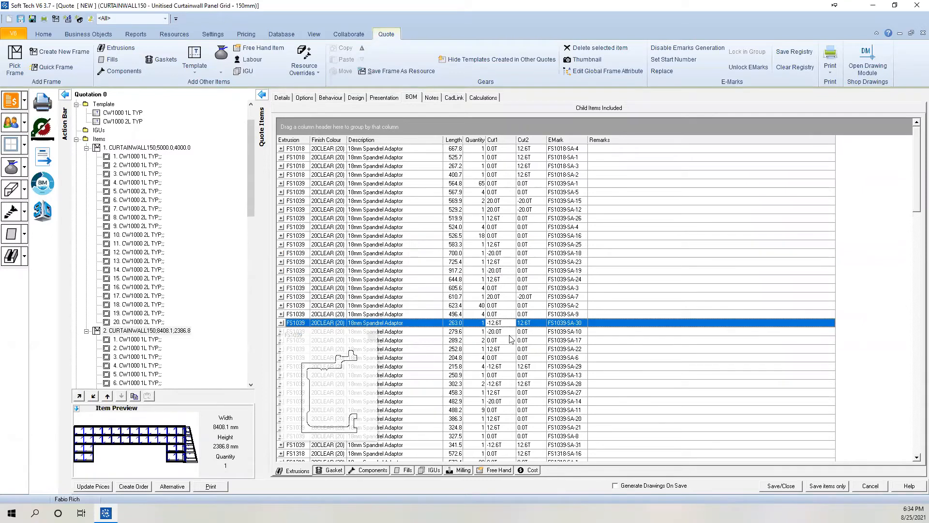
scroll(501, 353, "down", 9)
scroll(461, 270, "up", 6)
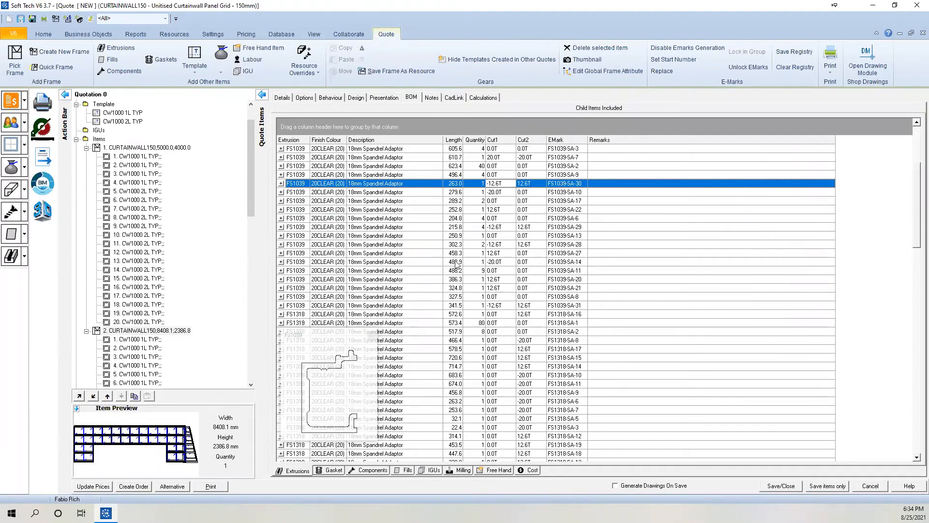
scroll(371, 120, "up", 1)
left_click(357, 99)
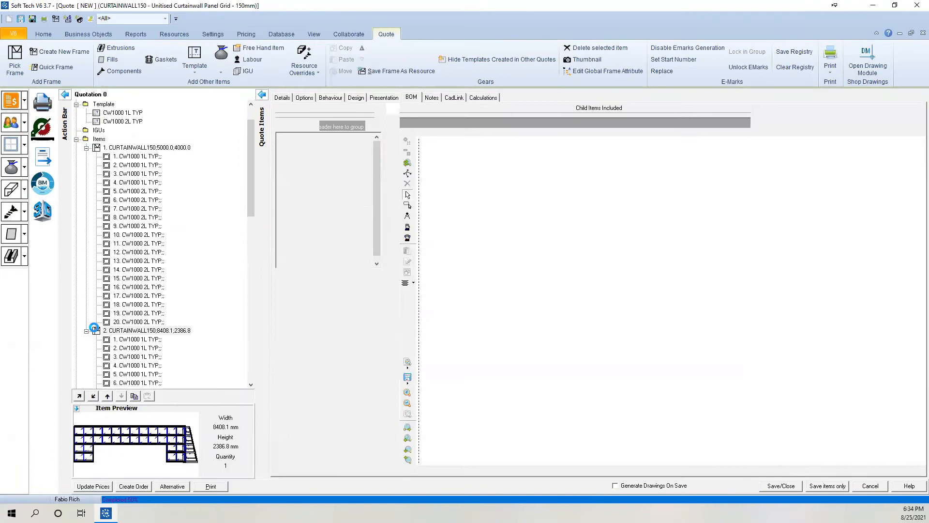
Collapse both curtain wall items in the quote and add a 150DGF front glazed frame from the 150mm Fixed Framing library
left_click(87, 332)
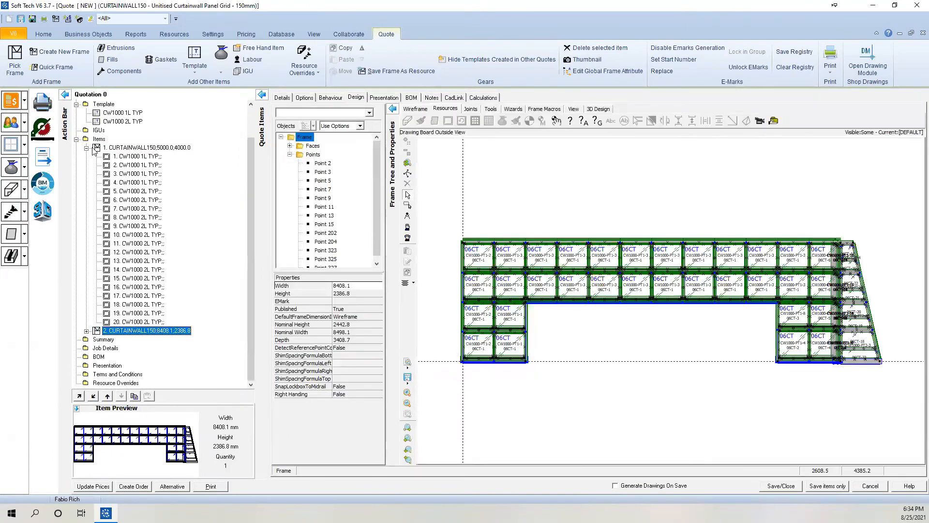
left_click(87, 148)
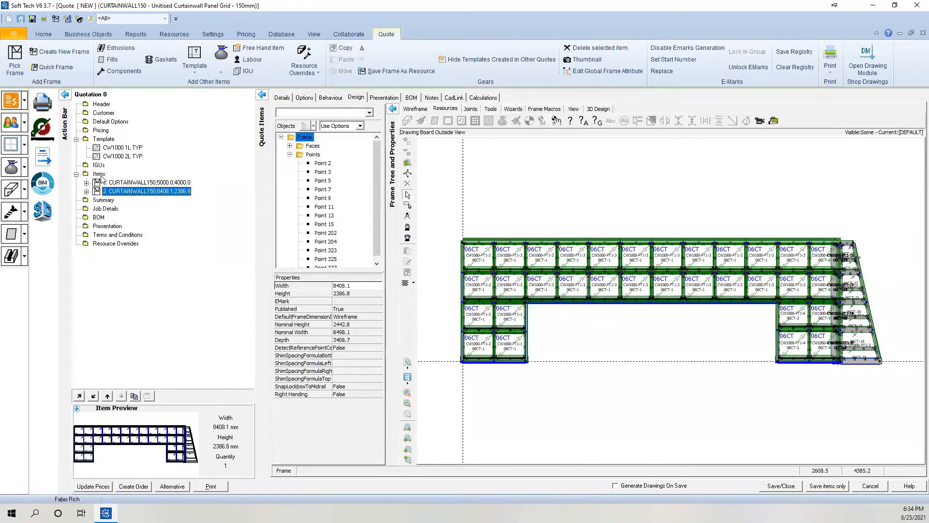
left_click(100, 174)
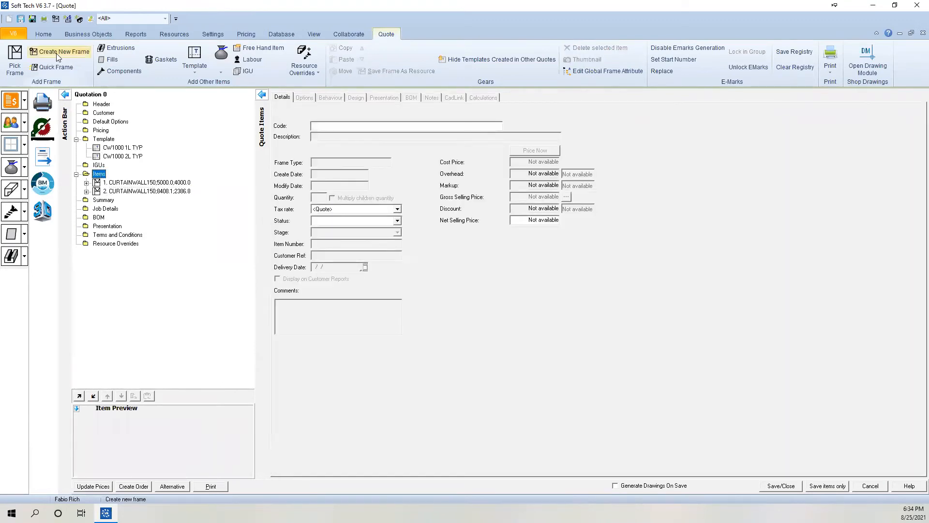
left_click(19, 67)
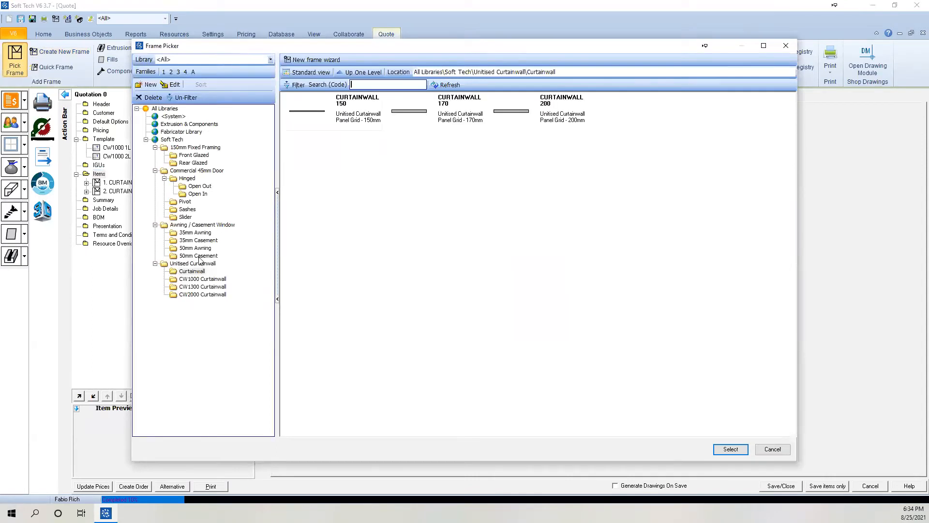
left_click(203, 156)
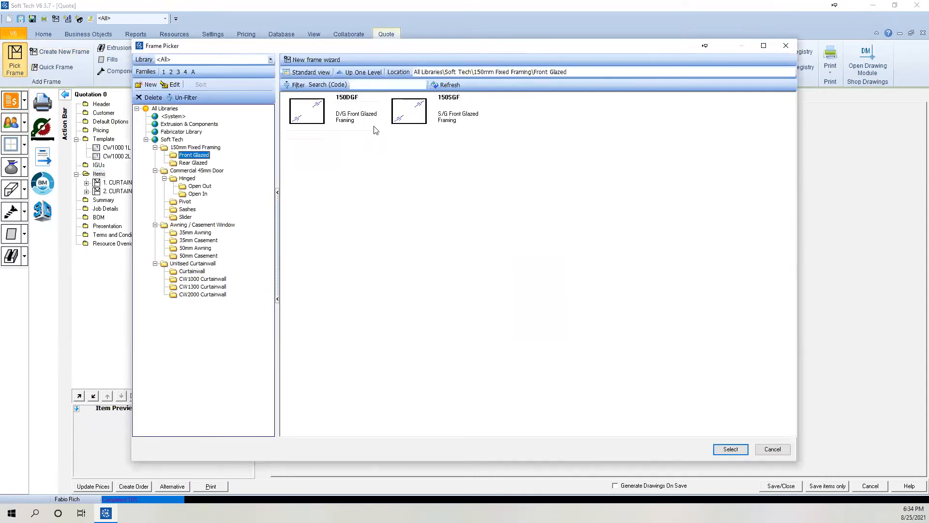
left_click(348, 117)
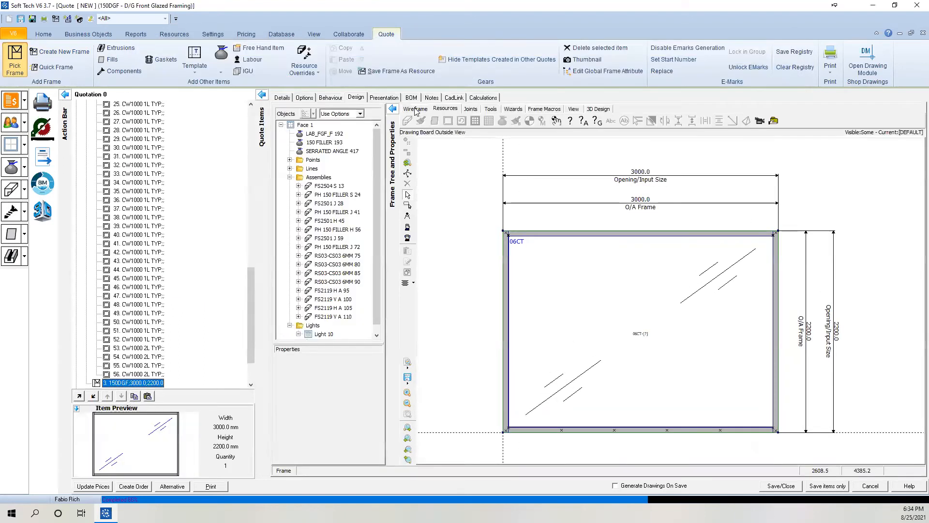
Import the Custom Shape 1 DXF drawing from the desktop as the wireframe of the 150DGF frame
left_click(318, 386)
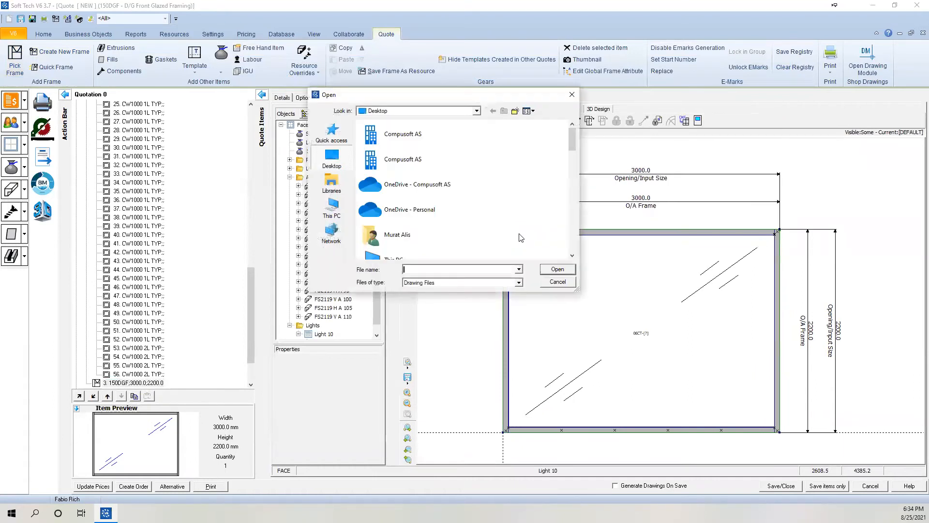
scroll(519, 238, "down", 5)
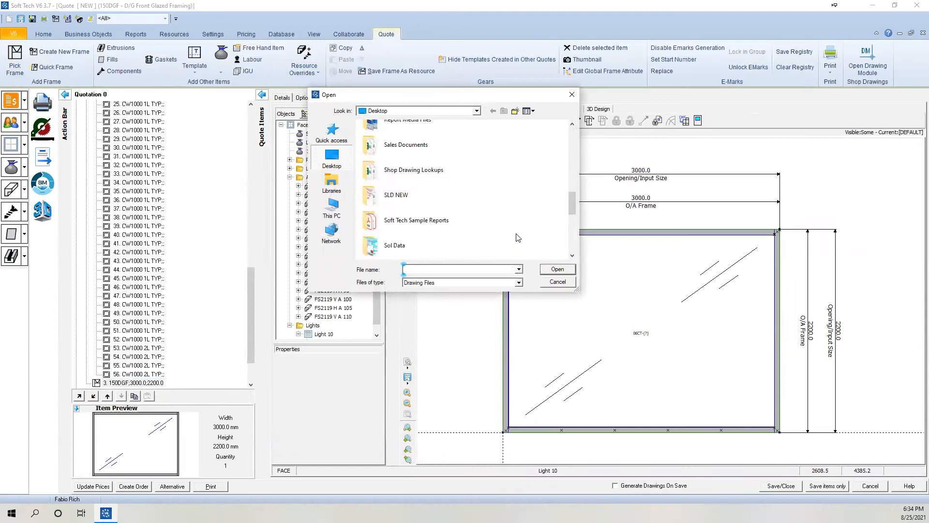
scroll(518, 238, "down", 3)
left_click(412, 202)
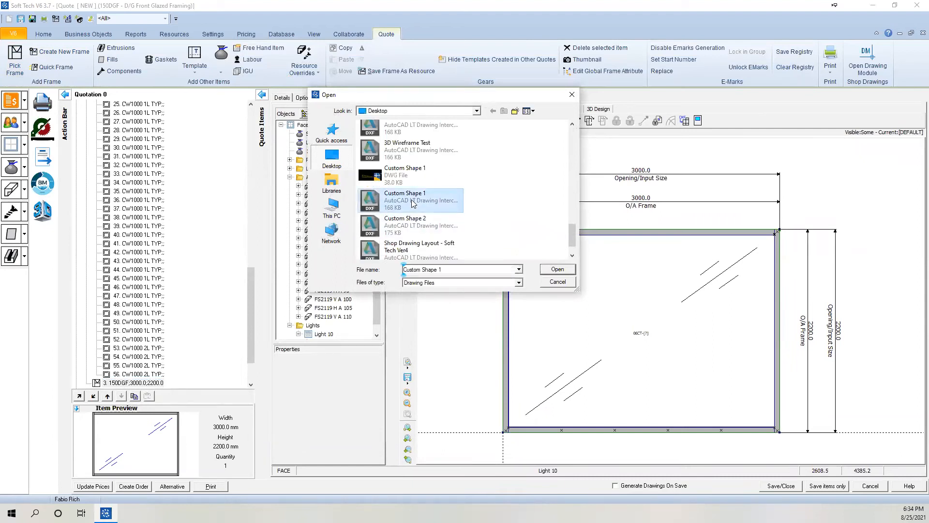
double_click(412, 202)
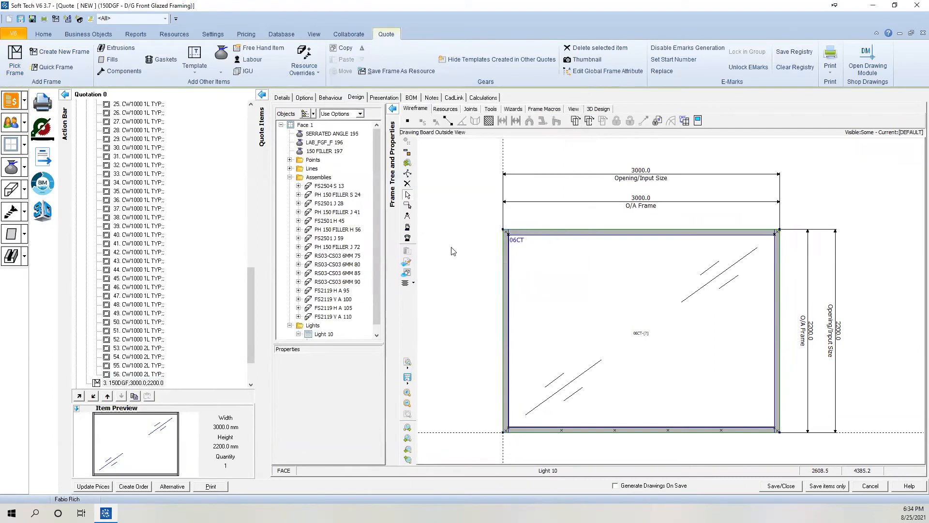
left_click_drag(146, 139, 146, 139)
left_click(189, 273)
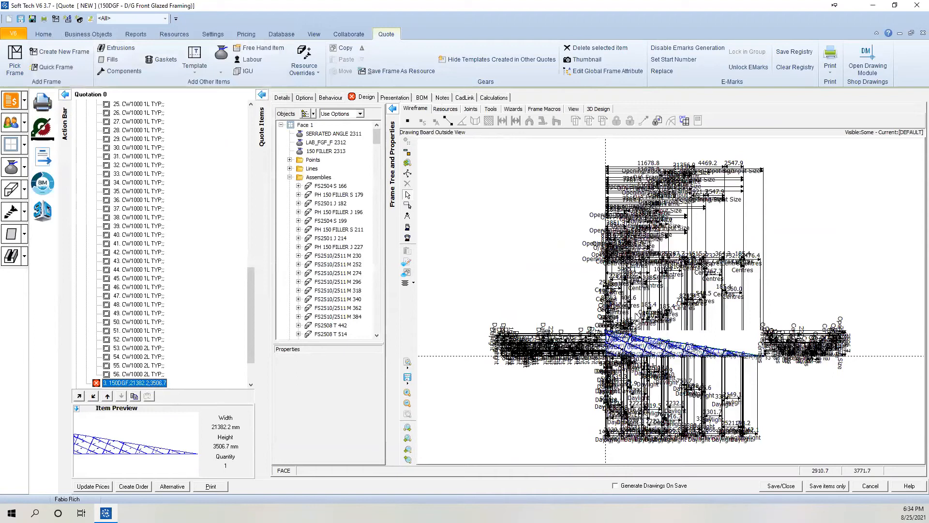
Hide the dimensions on the custom-shaped face and inspect the joint between the vertical jamb and the lowest diagonal mullion
right_click(492, 261)
mouse_move(525, 484)
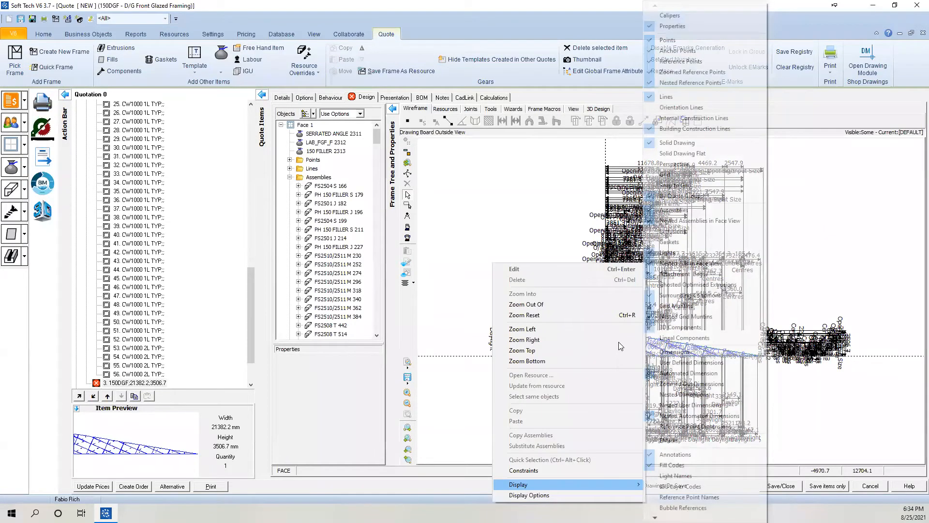
left_click(651, 359)
scroll(489, 349, "up", 5)
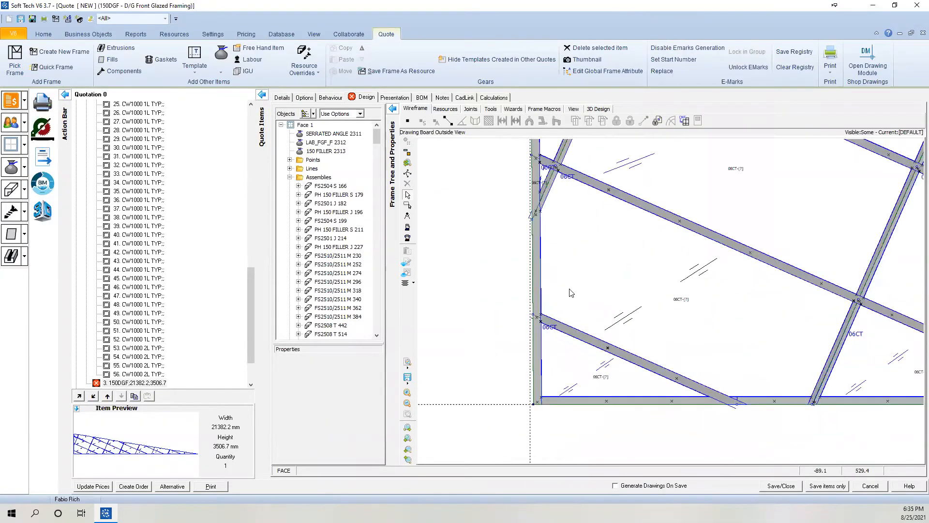
scroll(562, 304, "up", 2)
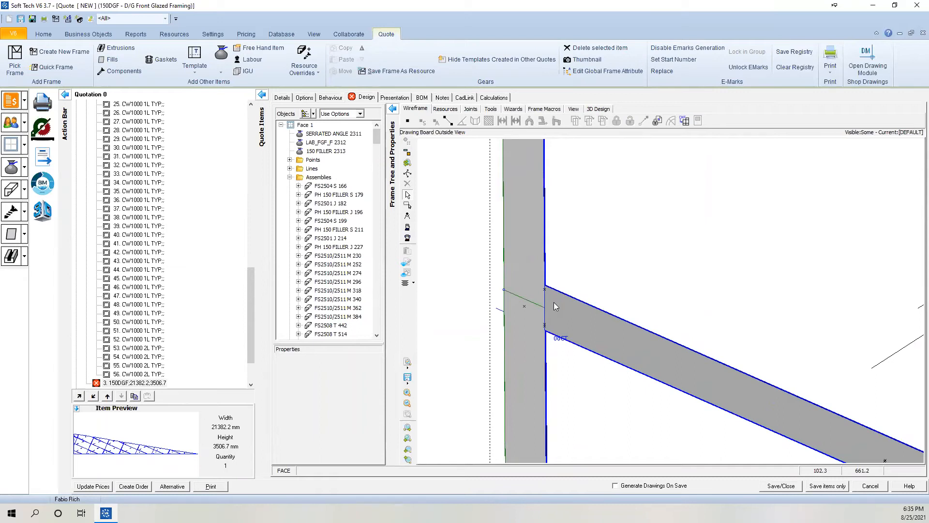
left_click(518, 319)
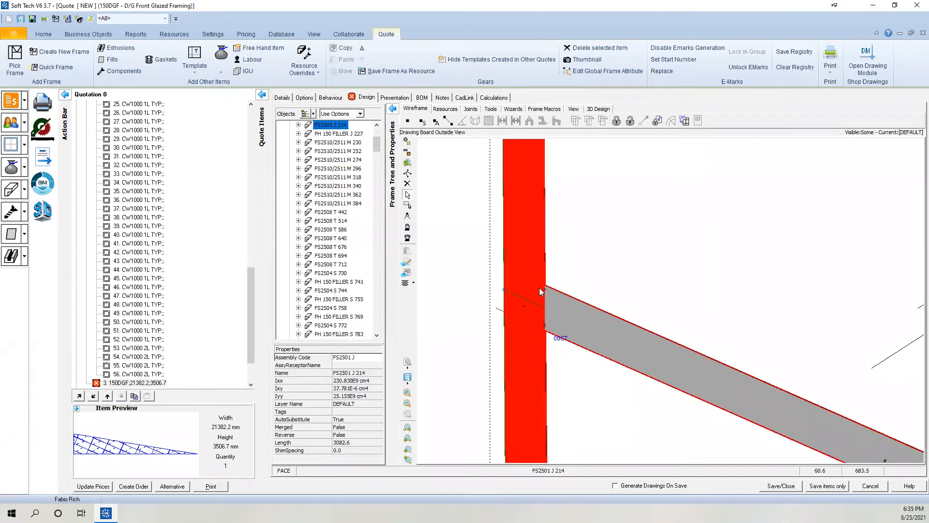
scroll(533, 305, "down", 5)
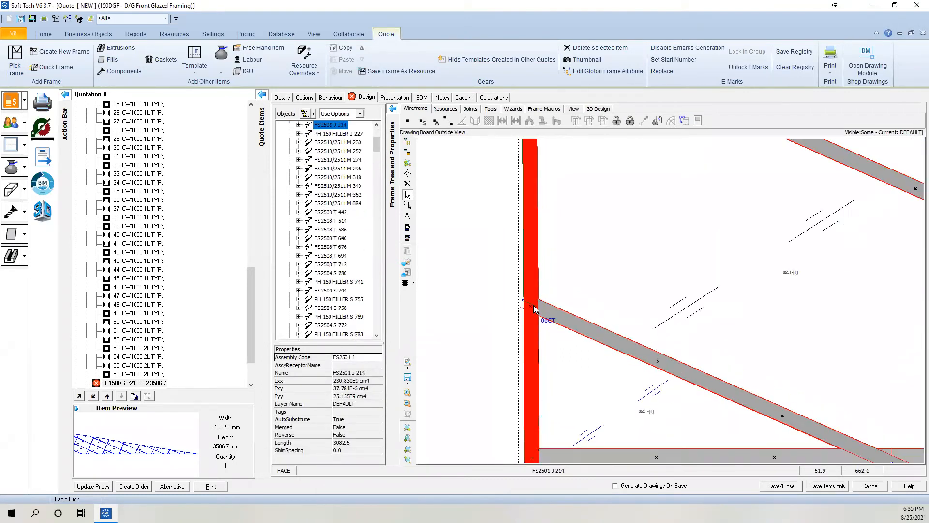
scroll(534, 304, "down", 4)
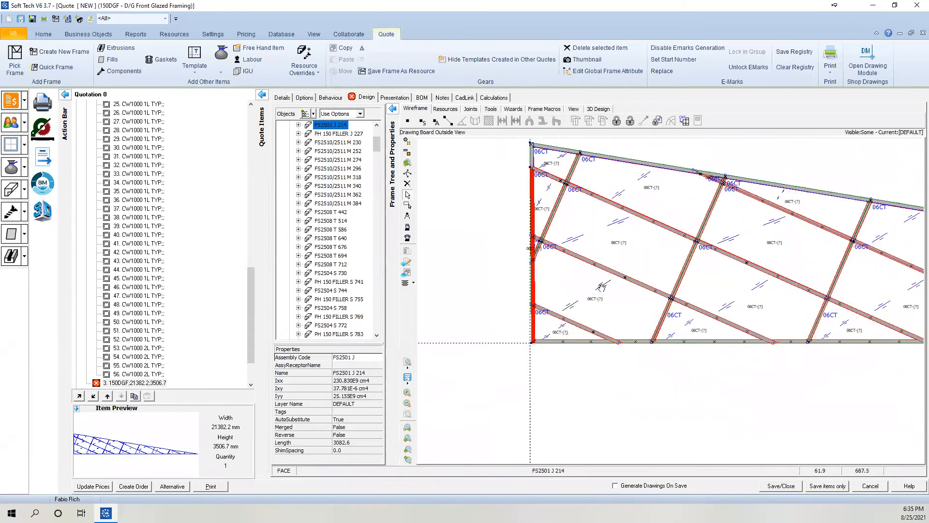
scroll(551, 286, "up", 1)
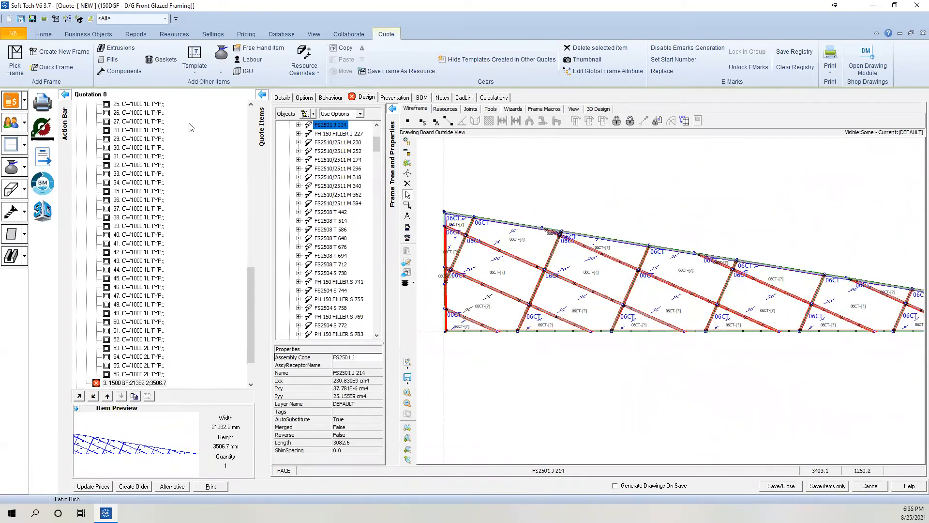
Open the 150DGF frame's 3D model in the SAP 3D viewer and section it with a Y cutting plane
left_click(47, 218)
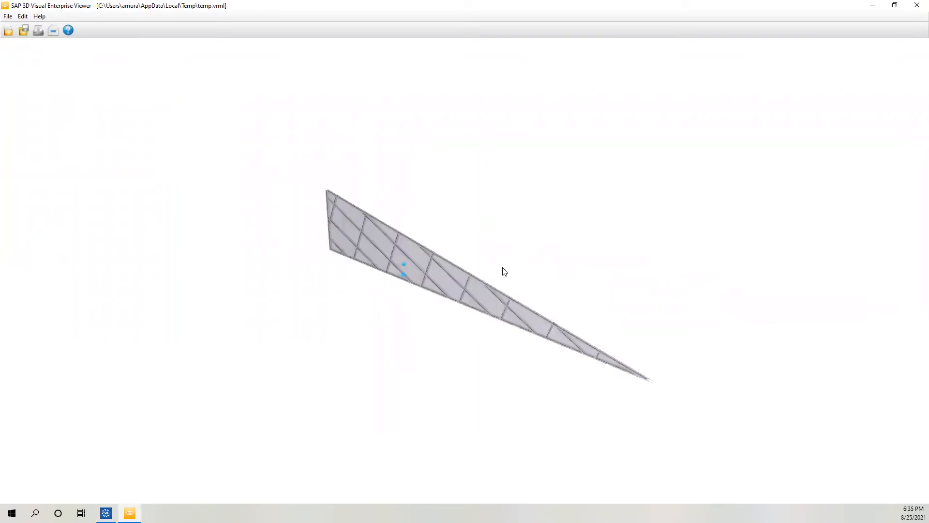
left_click_drag(440, 253, 495, 282)
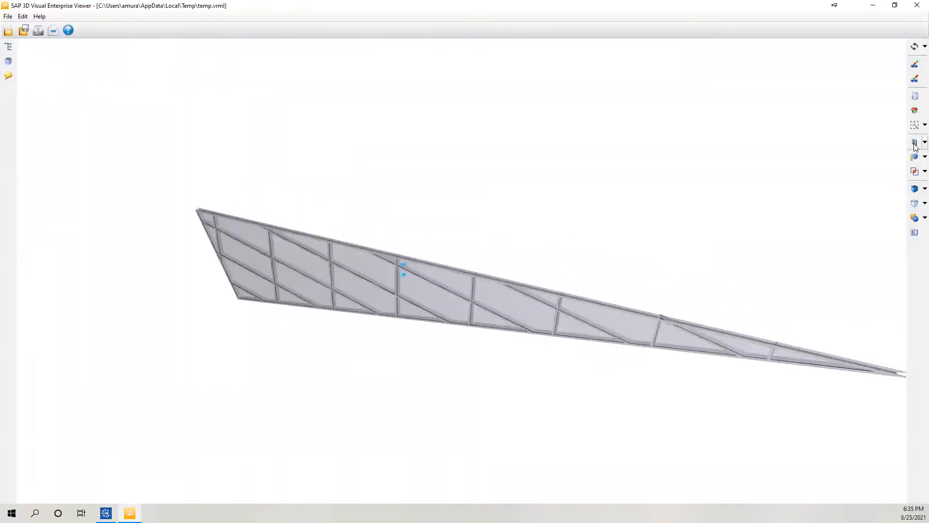
left_click(915, 145)
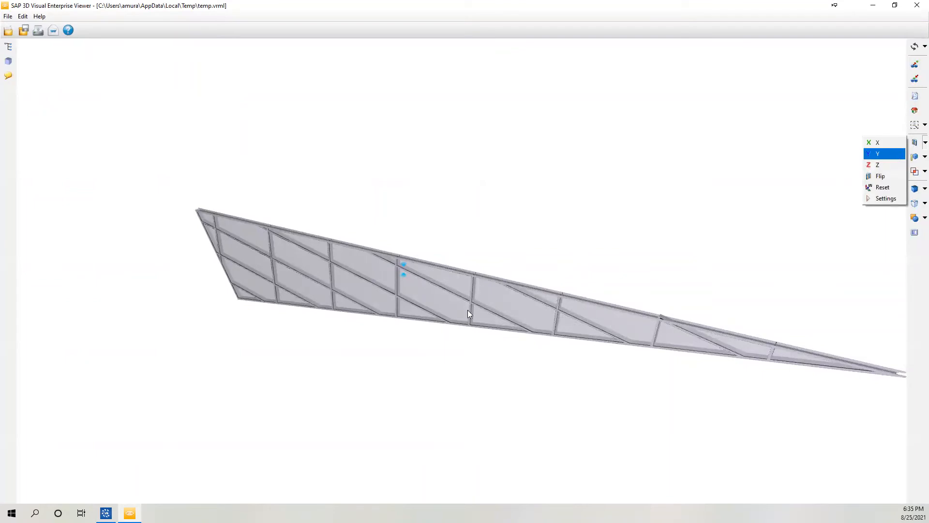
scroll(334, 230, "up", 3)
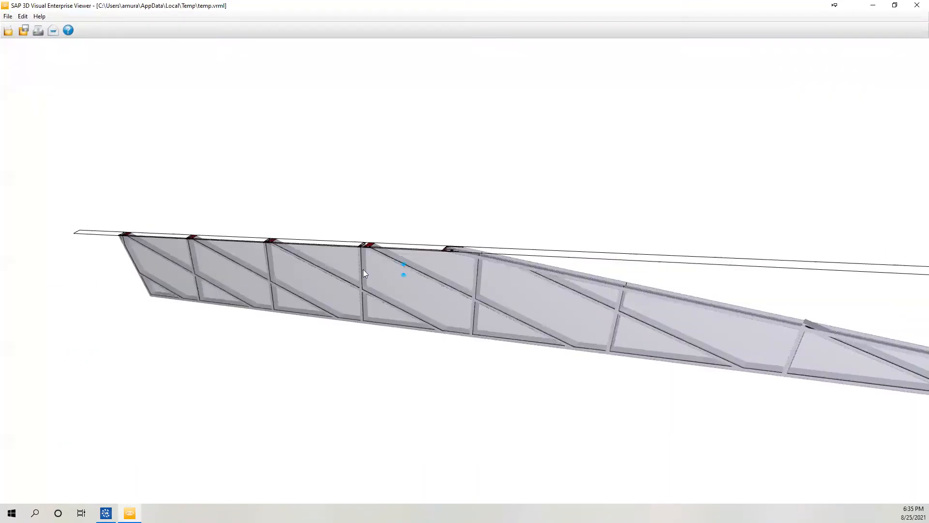
Examine the cut mullion profiles along the sectioned frame up close, then close the 3D model
scroll(284, 220, "up", 3)
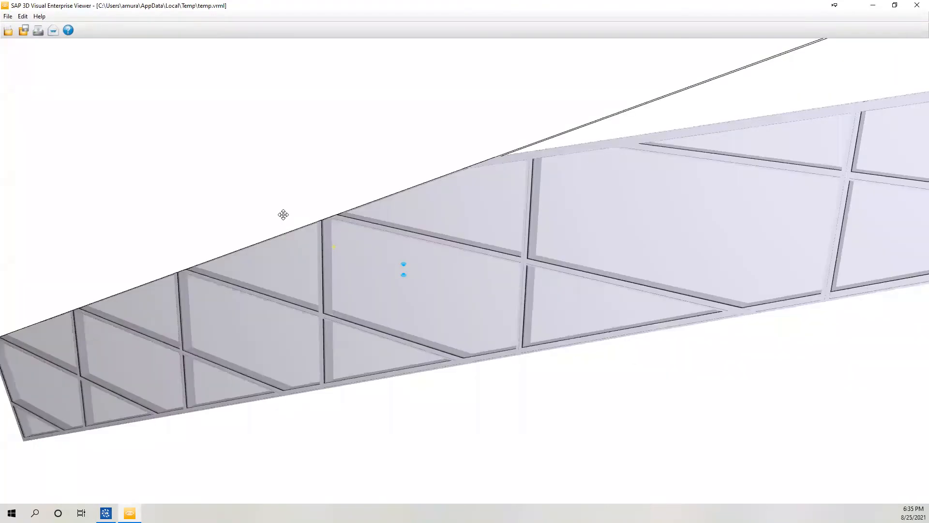
mouse_move(283, 191)
left_mouse_down()
mouse_move(286, 159)
mouse_move(323, 230)
mouse_move(364, 241)
left_mouse_up()
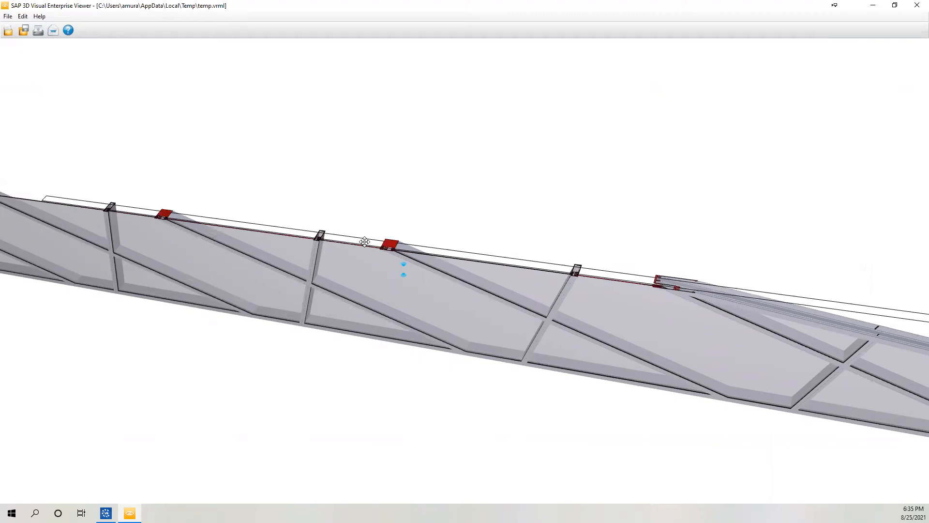
scroll(364, 241, "up", 1)
scroll(364, 242, "up", 3)
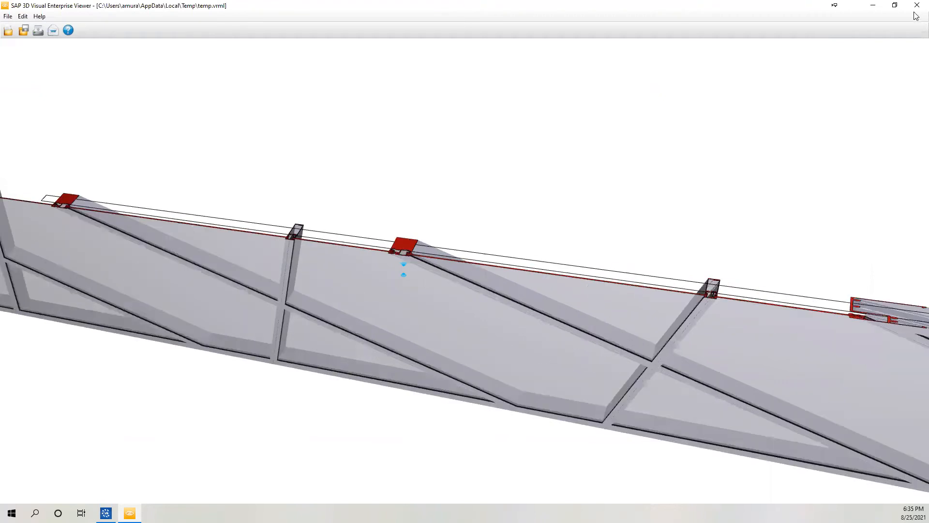
scroll(290, 252, "down", 1)
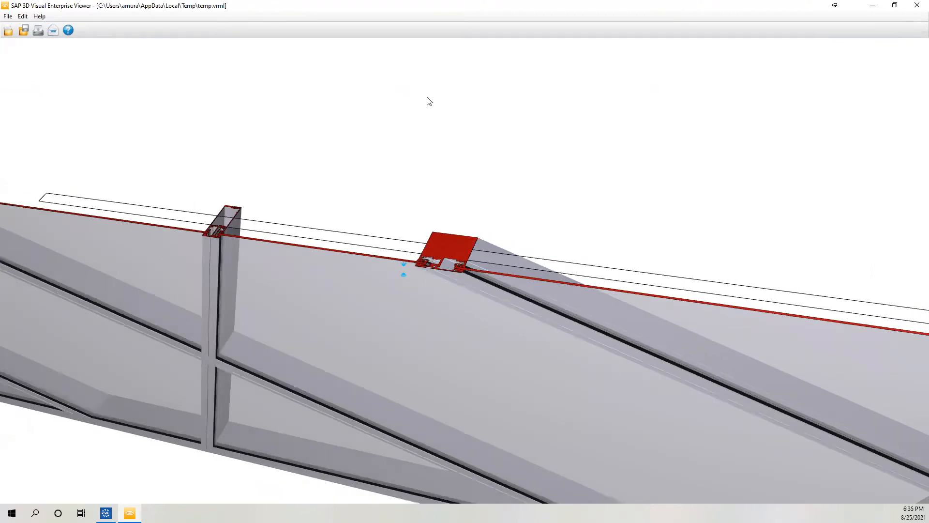
left_click(917, 6)
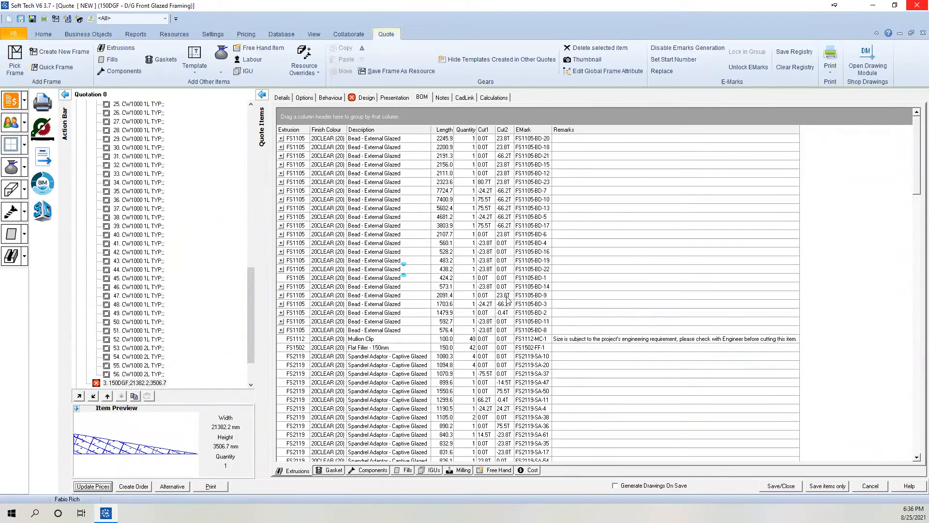
Check the end cut angles of the external glazed beads in the bill of materials and return to the frame design
left_click(504, 208)
left_click(504, 165)
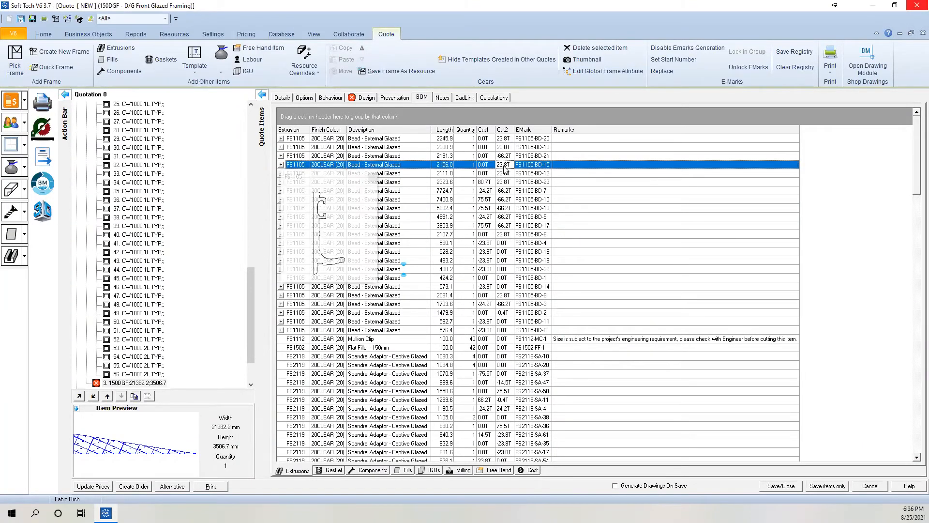
left_click(363, 96)
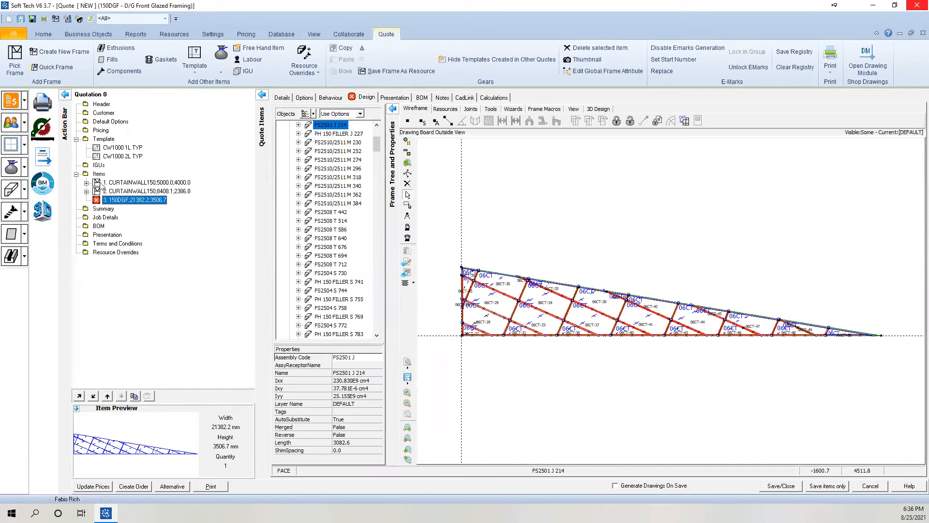
Review the designs of the two curtain wall items and rotate the multi-face one into an angled view
left_click(120, 182)
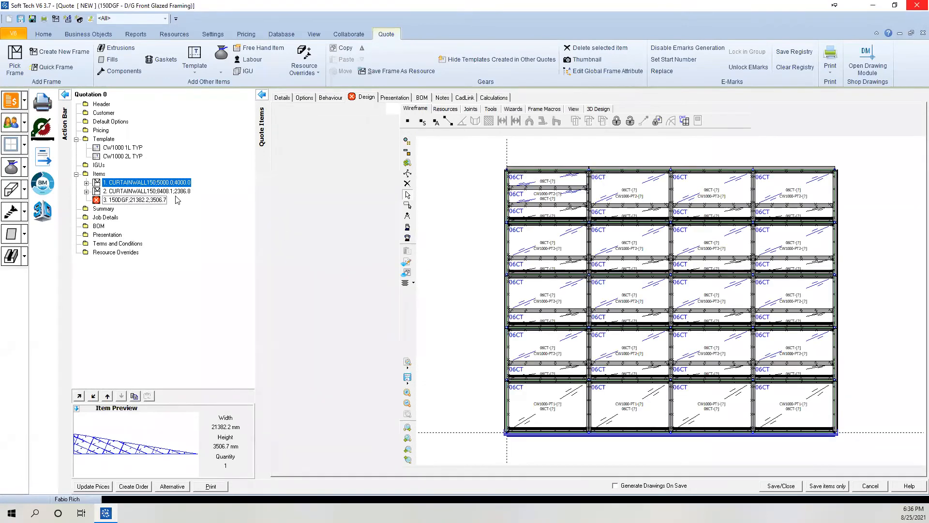
key("Down")
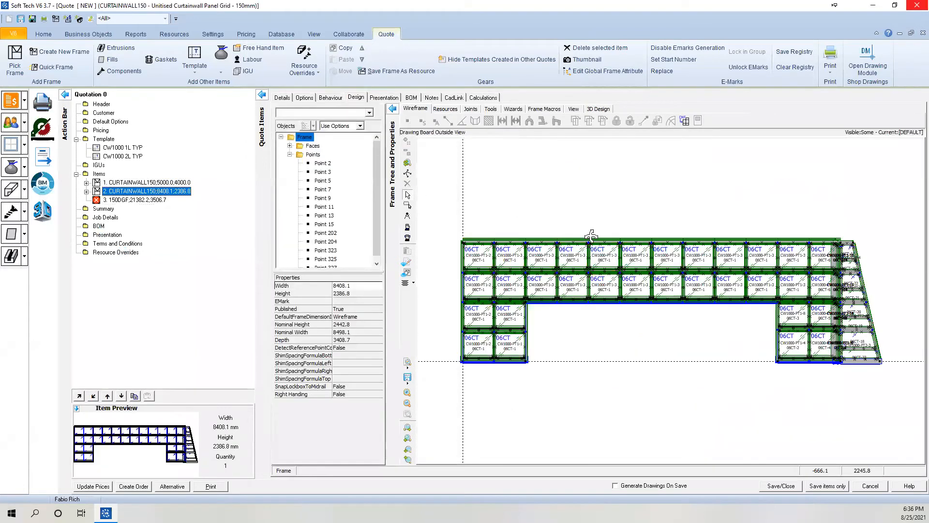
left_click(556, 244)
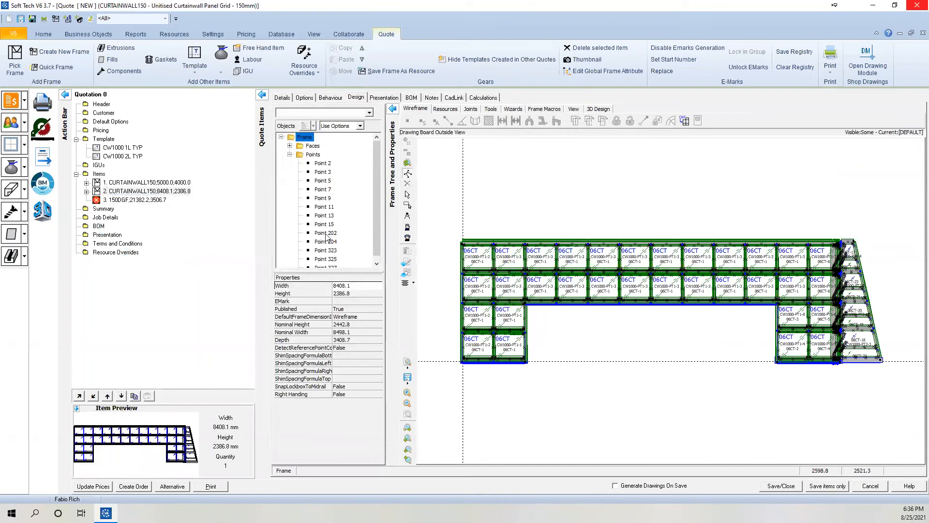
key("space")
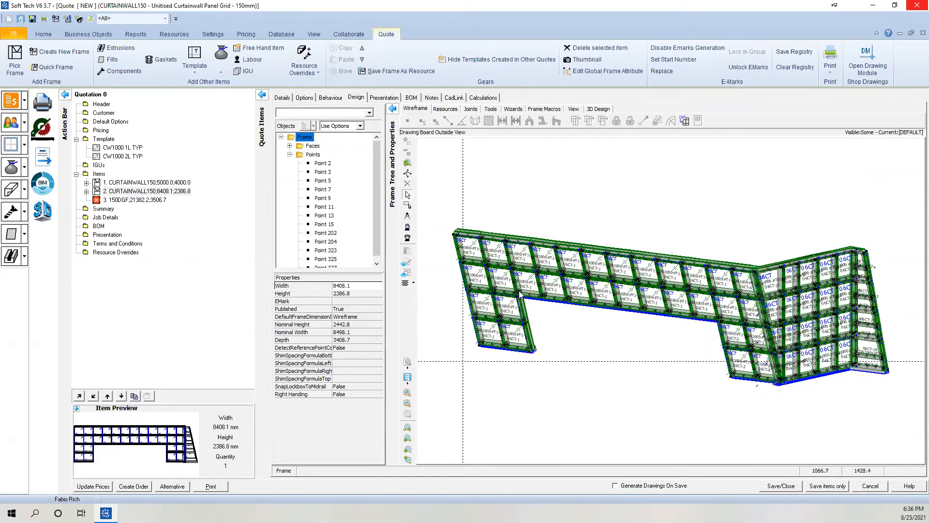
Permanently delete the 150DGF item from the quote, then save and close the quote
left_click(781, 485)
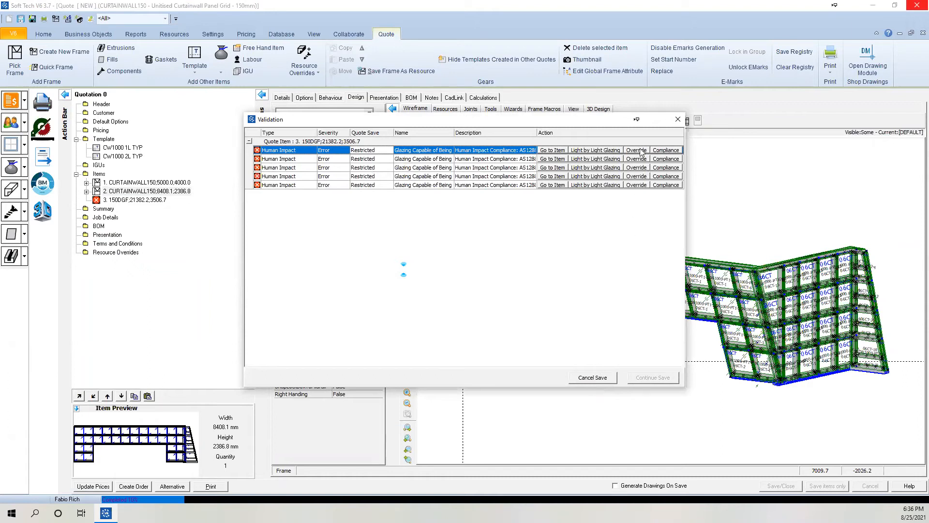
left_click(591, 378)
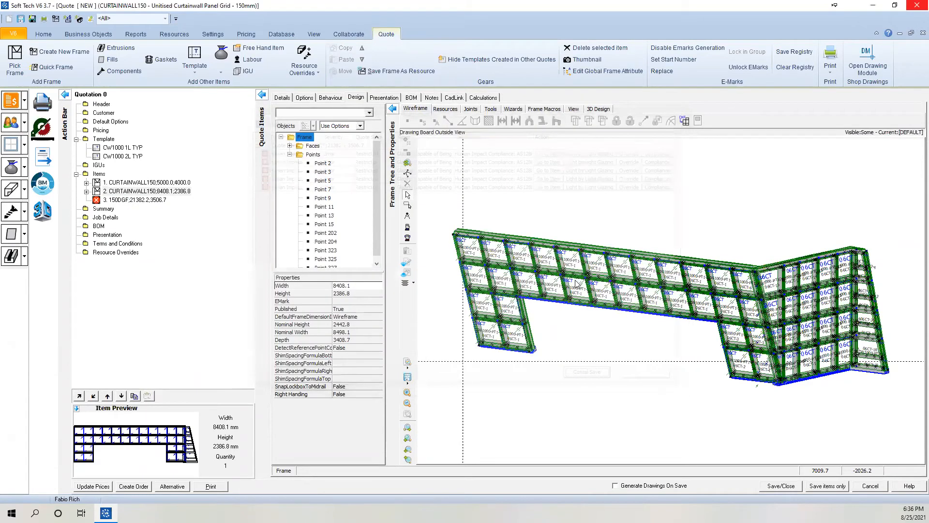
left_click(141, 200)
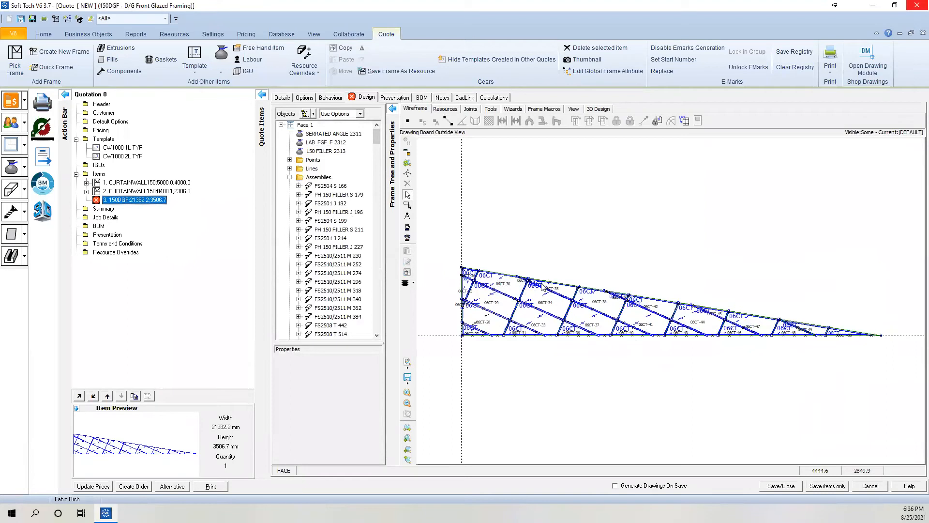
key("Delete")
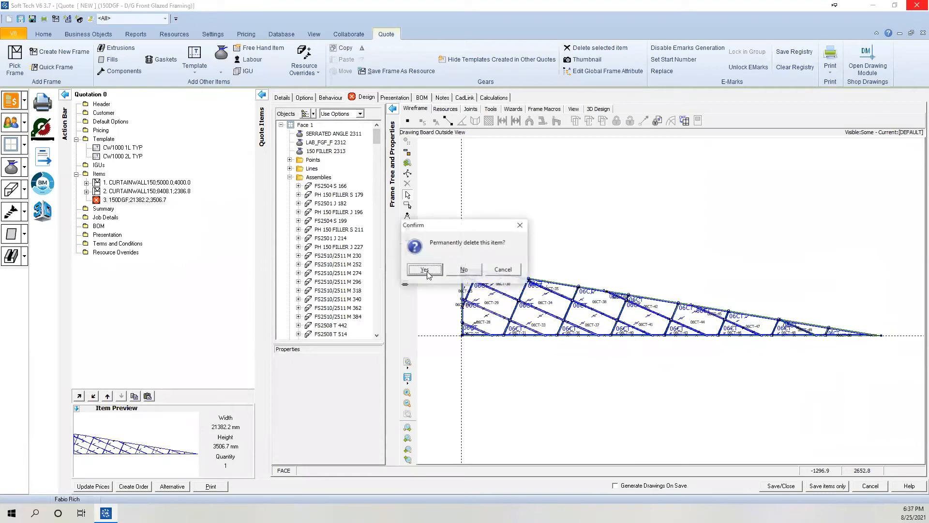
left_click(432, 272)
left_click(779, 486)
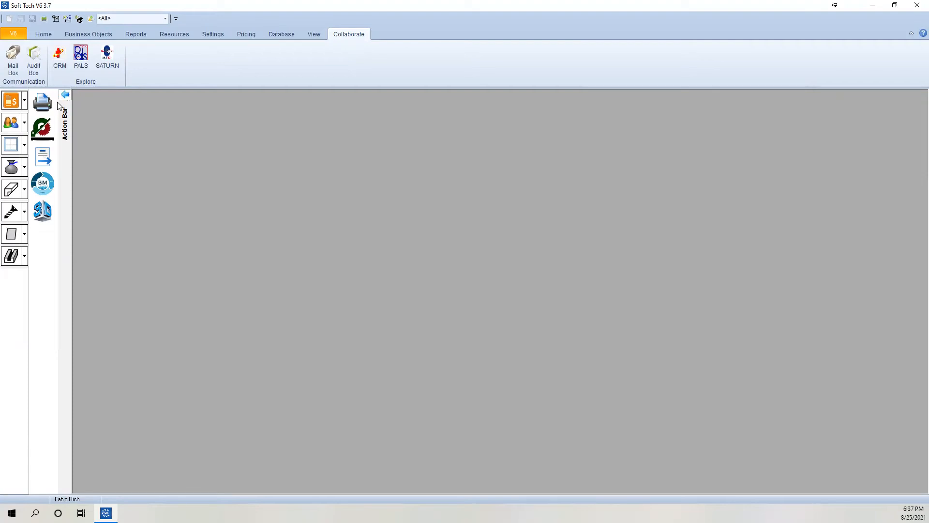
Open the recent Webinar Demo quote and bring up its print reports and CSV export options
left_click(24, 101)
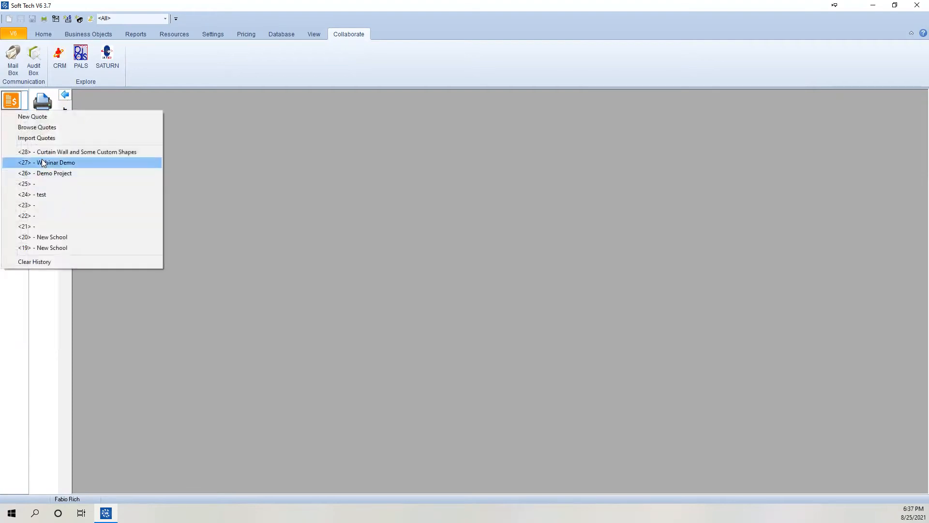
left_click(44, 163)
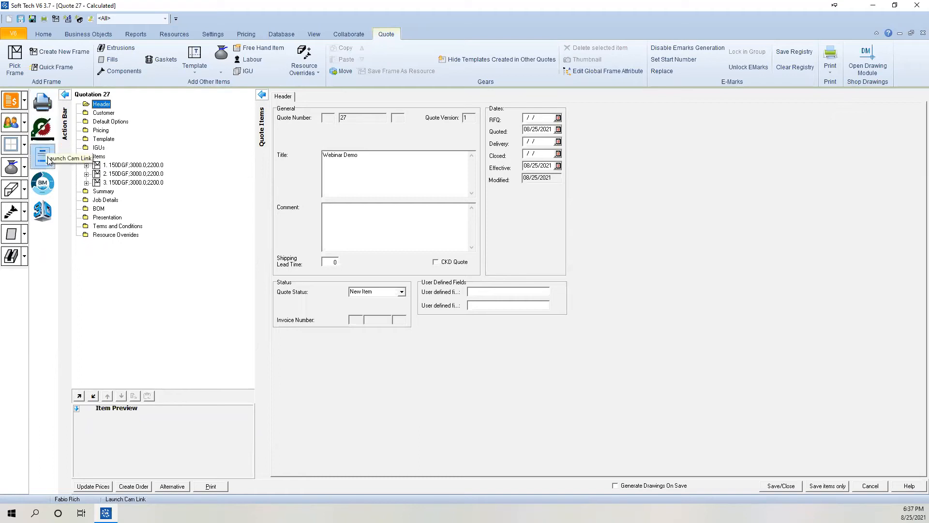
left_click(47, 106)
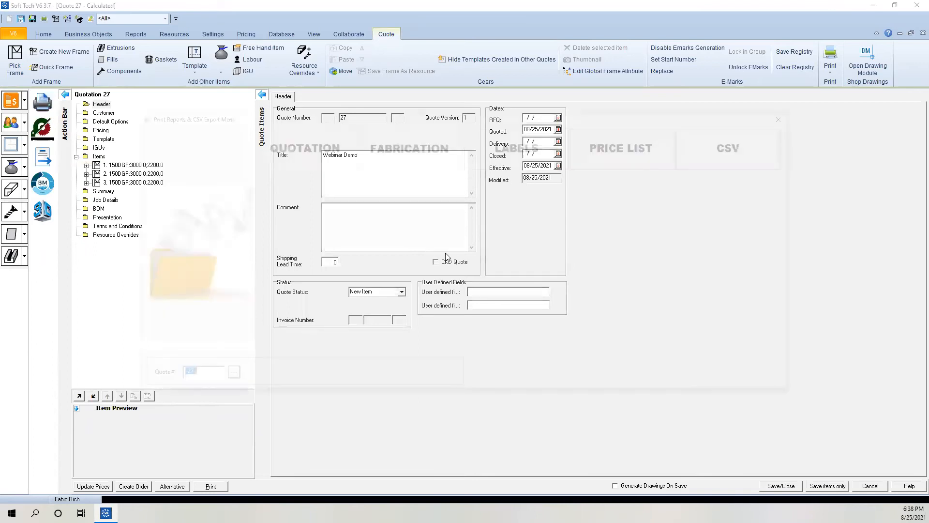
Generate previews of all eight fabrication reports, from Finishing to Glass Summary, along with the Frames labels
left_click(389, 181)
left_click(388, 194)
left_click(390, 206)
left_click(391, 219)
left_click(391, 232)
left_click(392, 243)
left_click(392, 256)
left_click(395, 269)
left_click(499, 182)
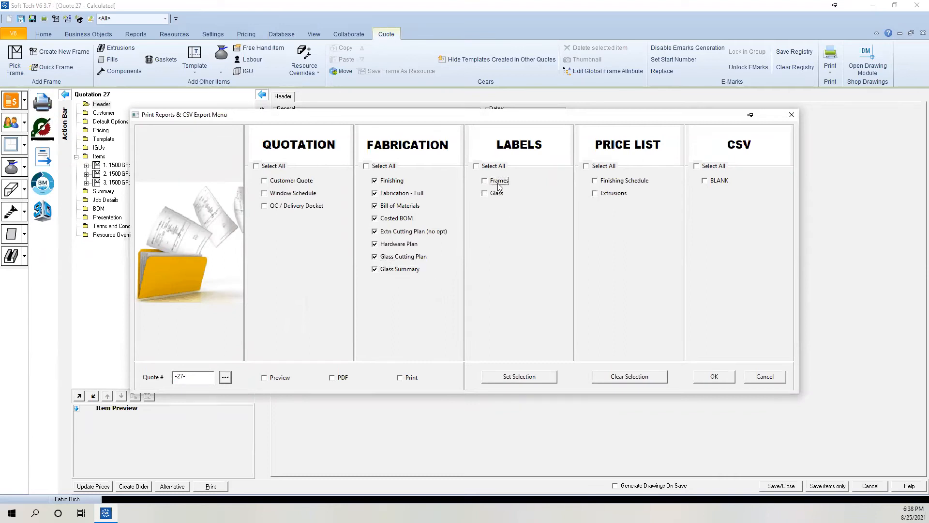
left_click(274, 377)
left_click(715, 378)
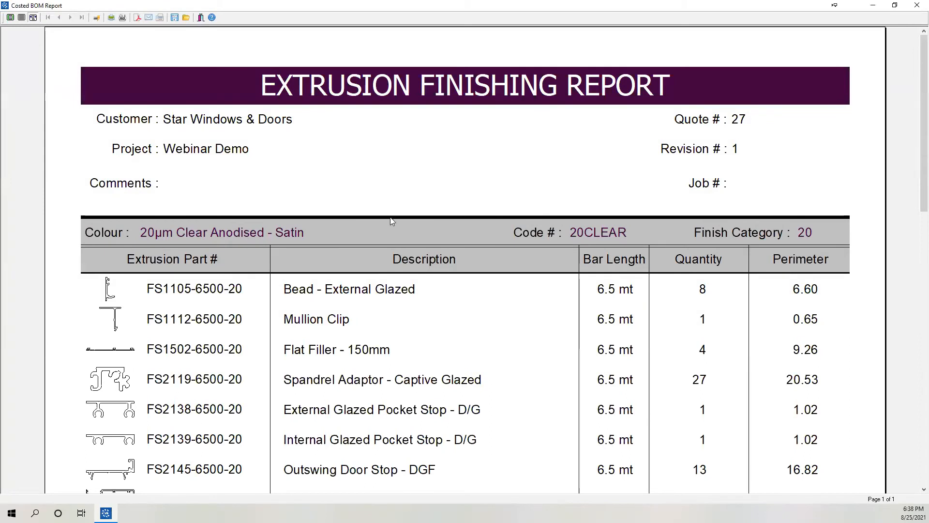
Read through the extrusion finishing report's bar lengths, quantities, perimeters and totals, then close that report
scroll(378, 125, "down", 1)
scroll(386, 149, "up", 1)
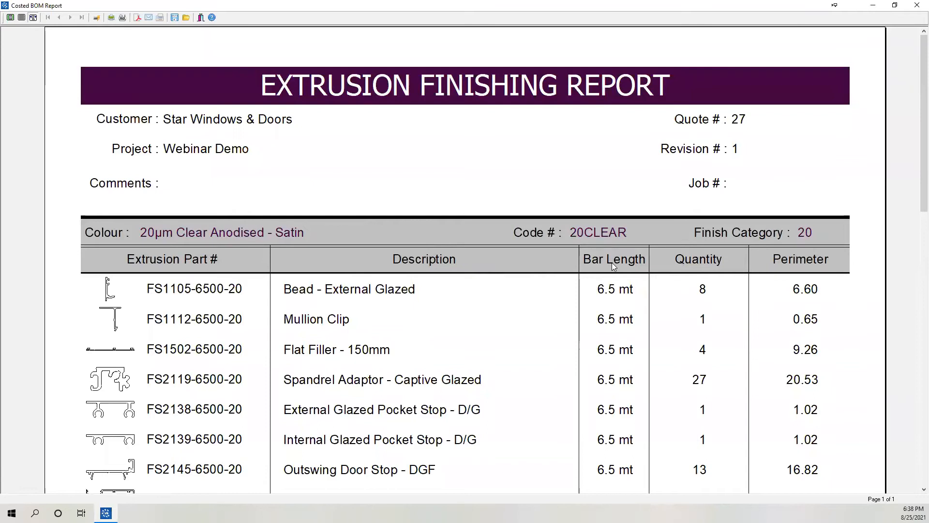
scroll(613, 263, "down", 3)
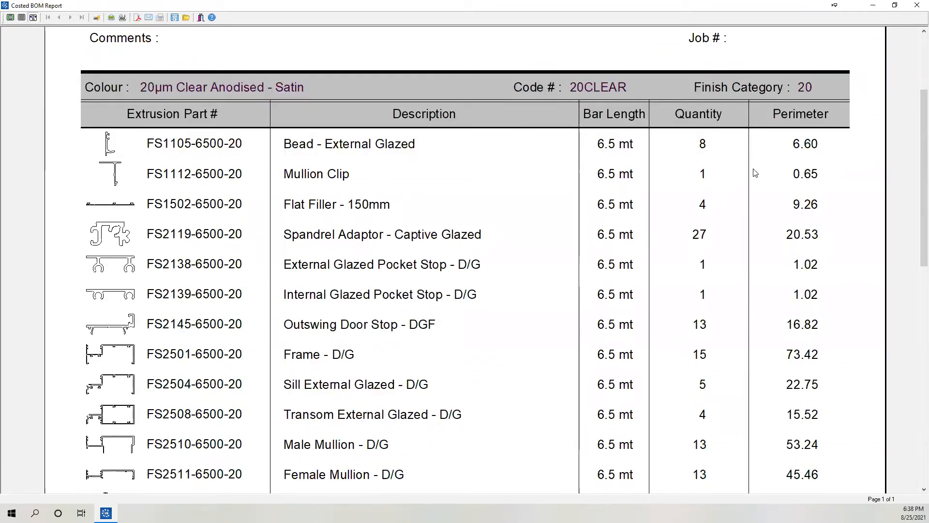
scroll(793, 319, "down", 1)
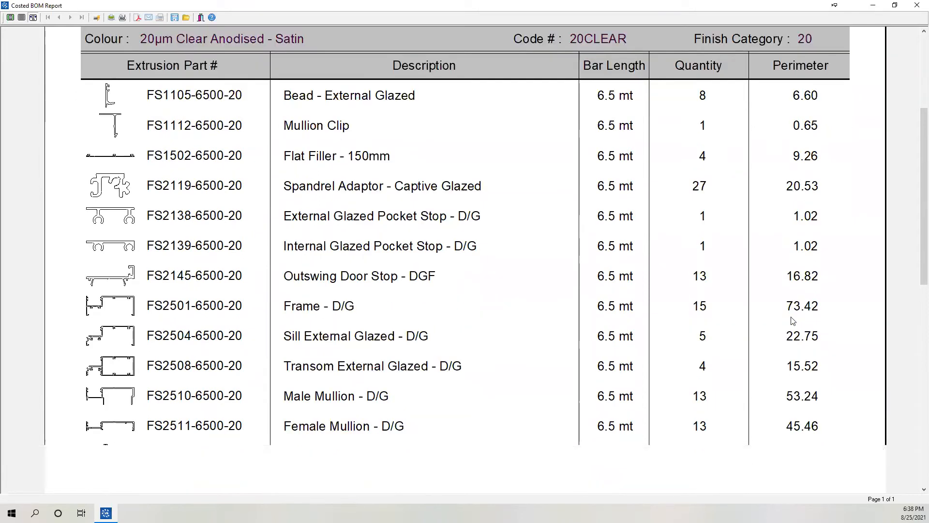
scroll(792, 320, "down", 7)
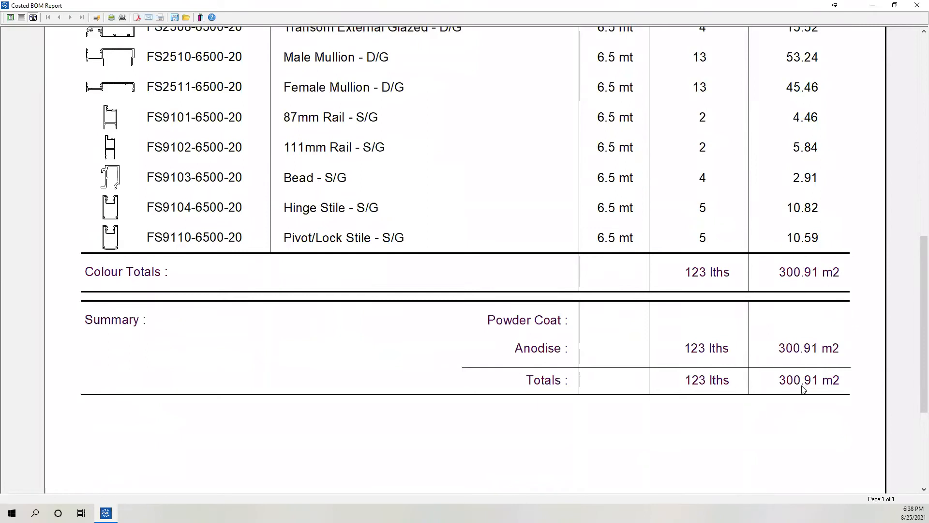
scroll(589, 373, "up", 7)
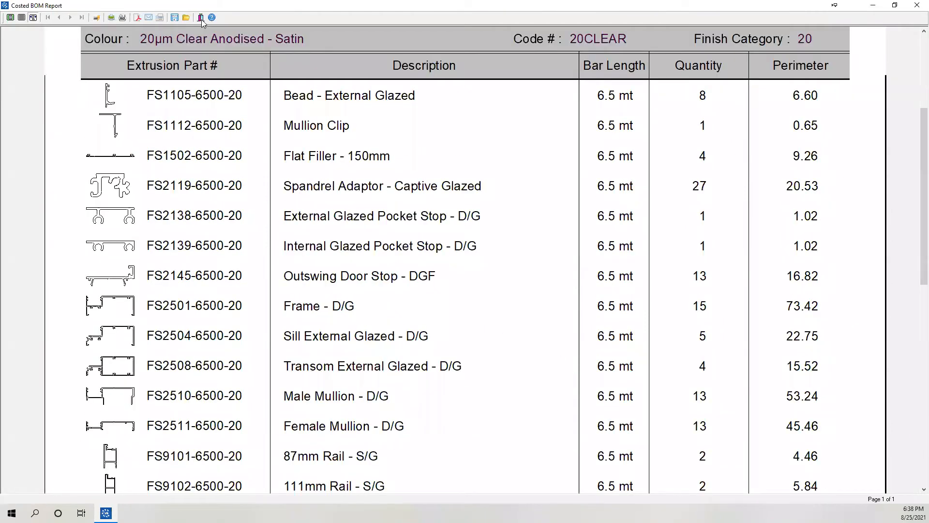
left_click(201, 19)
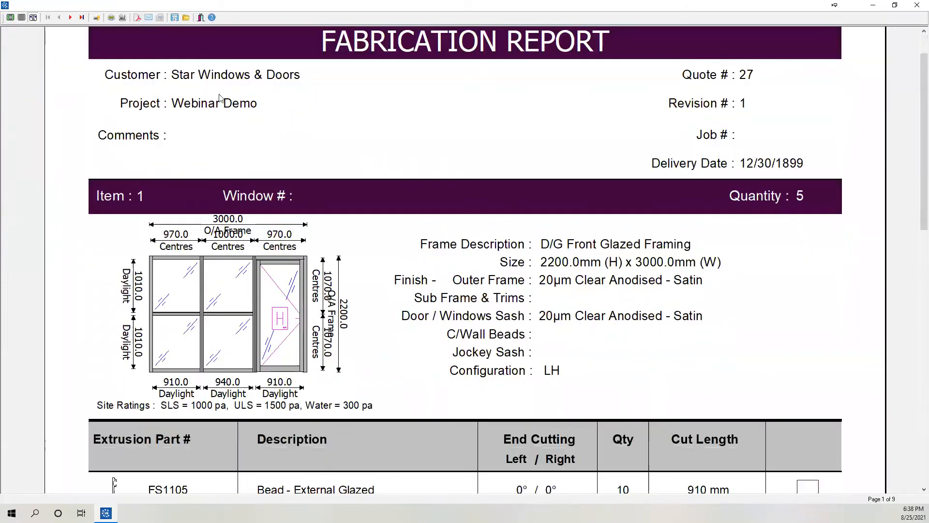
Examine the fabrication report's item 1 elevation, end cutting angles, quantities and cut lengths on the first page
scroll(455, 234, "down", 2)
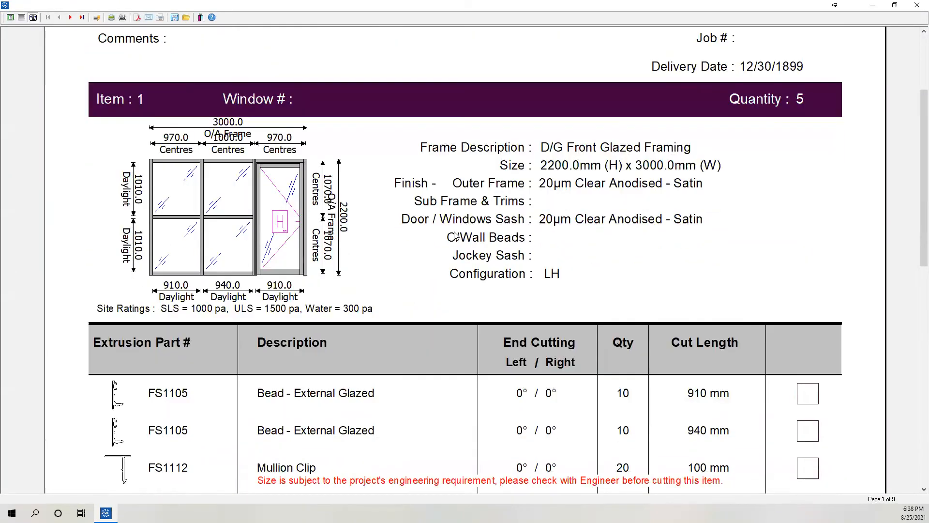
scroll(250, 156, "down", 1)
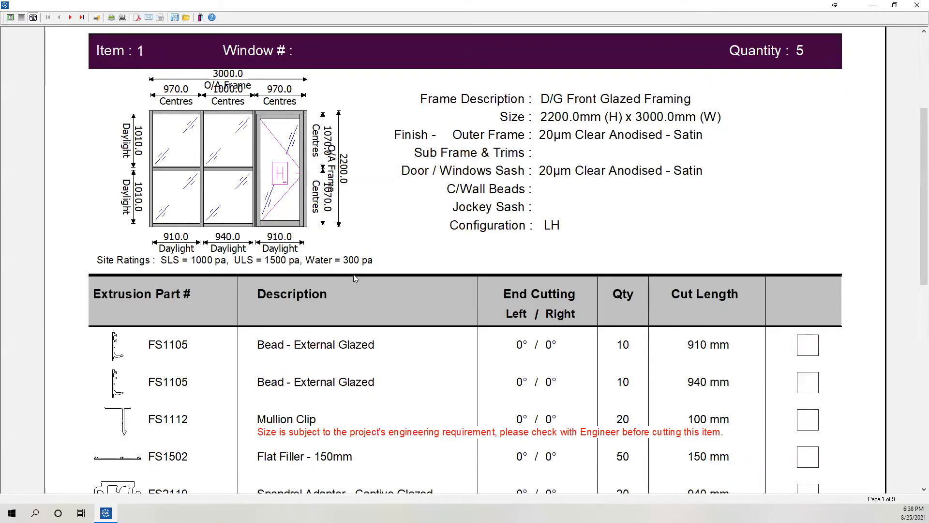
scroll(354, 277, "down", 3)
scroll(354, 277, "down", 5)
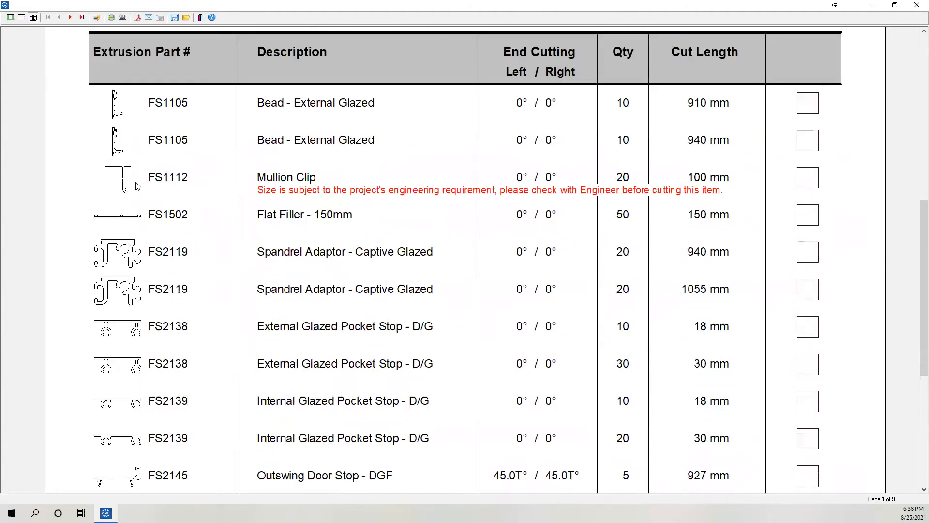
scroll(137, 185, "down", 4)
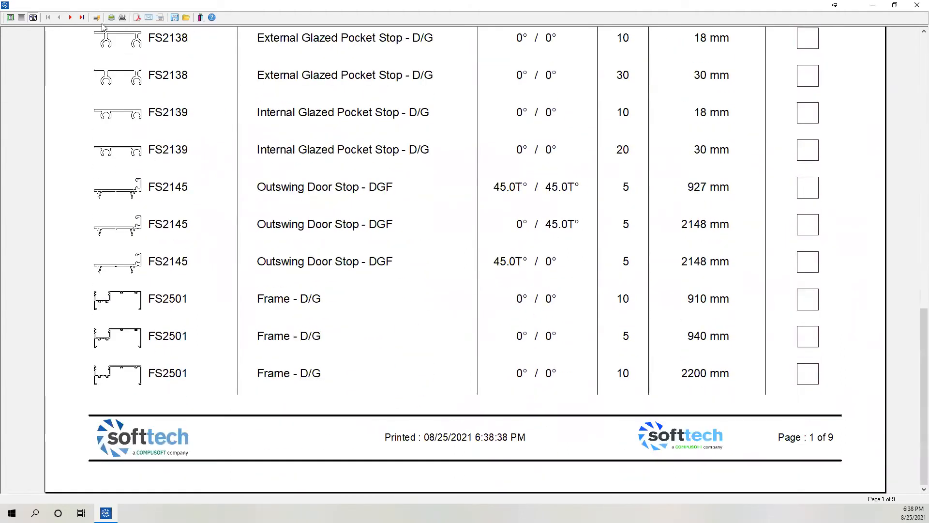
Read through item 1's remaining extrusions, fills, components and gaskets on pages 2 and 3 of the fabrication report
left_click(70, 17)
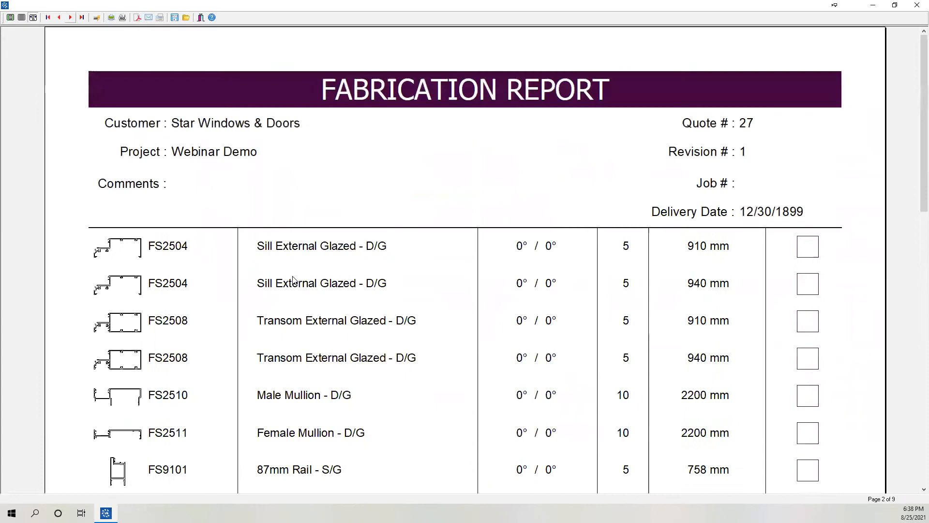
scroll(293, 280, "down", 3)
scroll(293, 280, "down", 9)
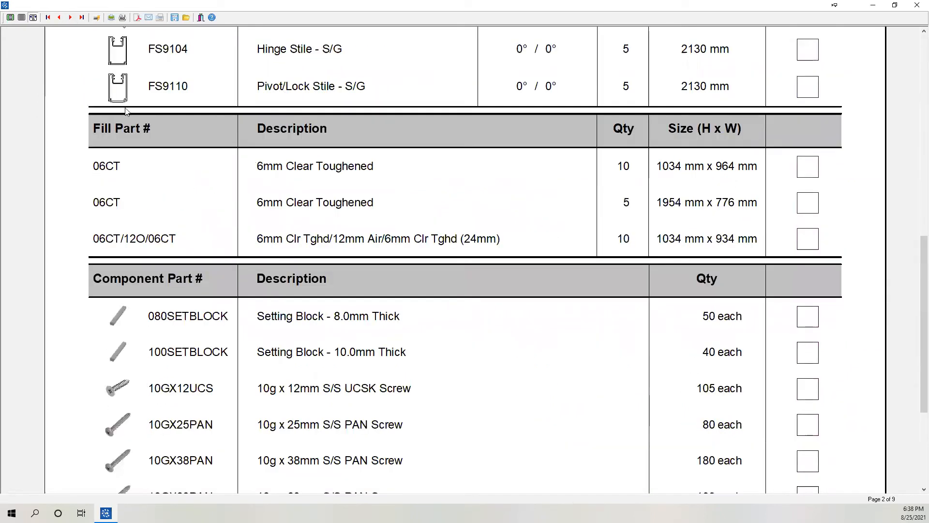
scroll(277, 254, "down", 6)
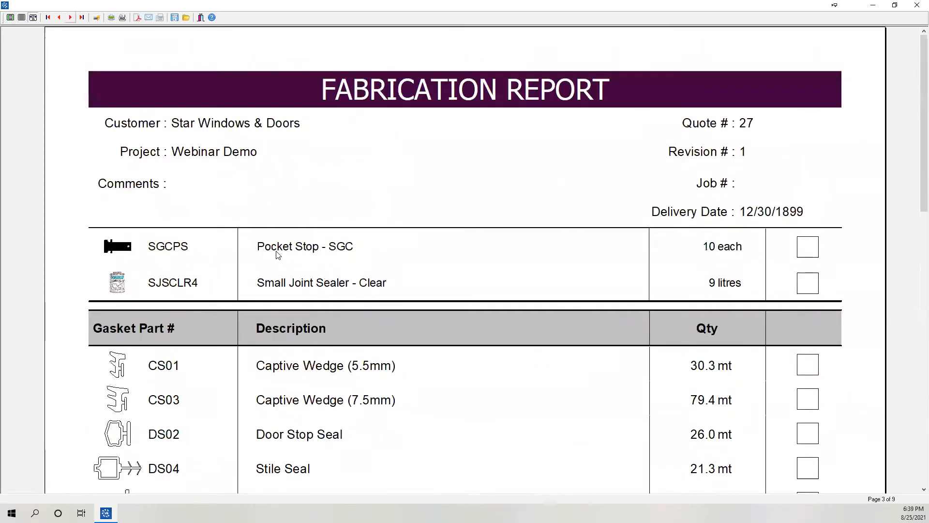
scroll(276, 251, "down", 4)
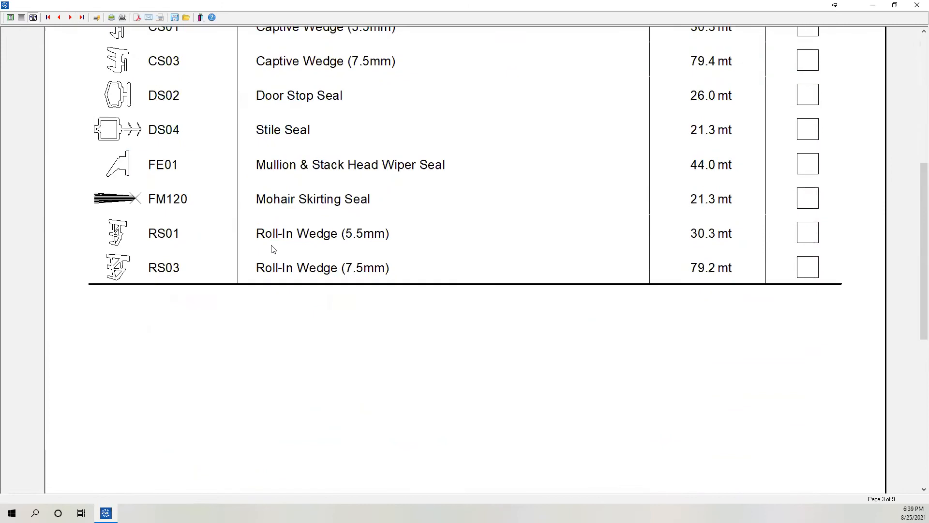
Examine item 2's elevation, finish details and extrusion cutting list on page 4 of the fabrication report
left_click(71, 19)
scroll(322, 328, "up", 10)
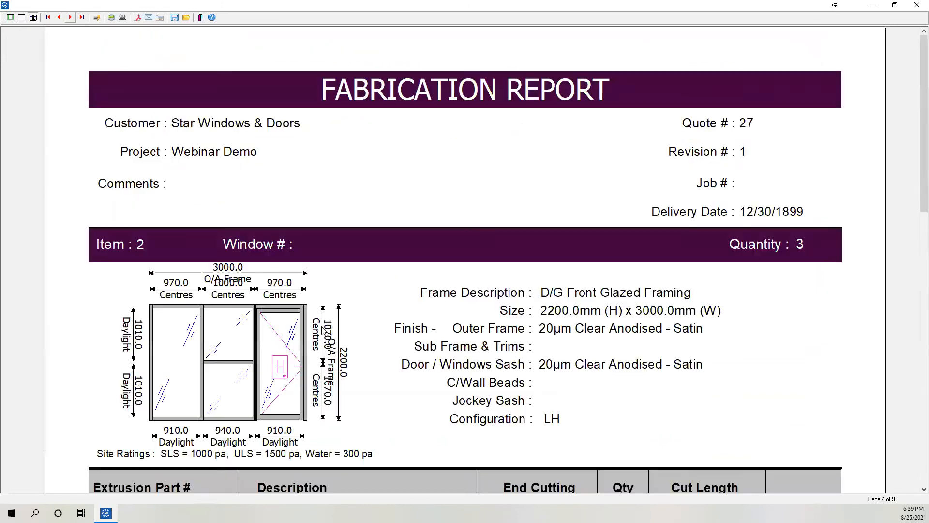
scroll(550, 284, "down", 6)
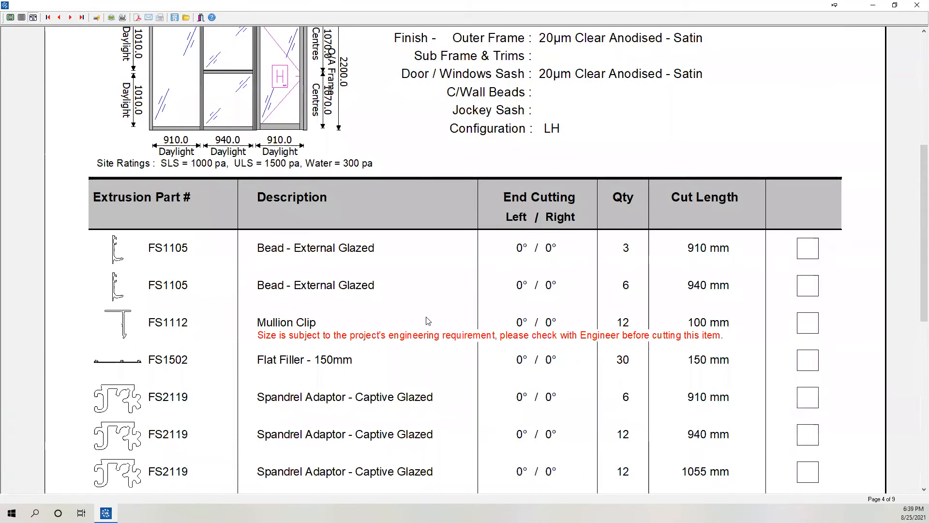
scroll(395, 264, "up", 4)
Show the fabrication report as whole pages, leaf through the pages after item 2's first page, and close the report
left_click(11, 18)
left_click(71, 20)
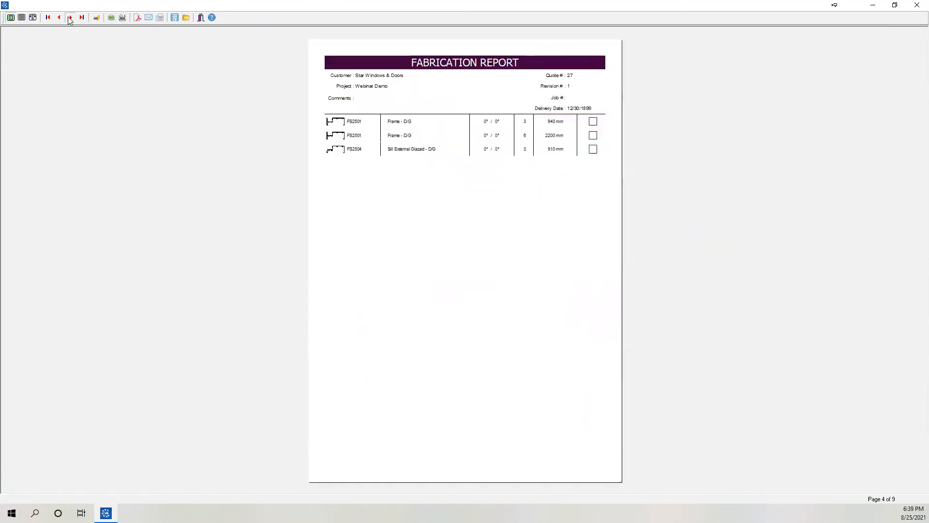
left_click(71, 19)
left_click(70, 18)
left_click(70, 18)
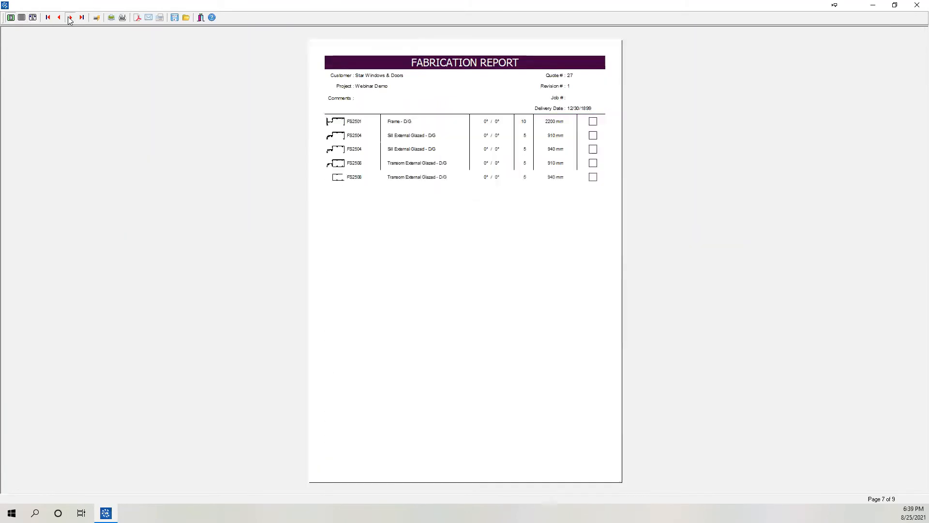
left_click(201, 18)
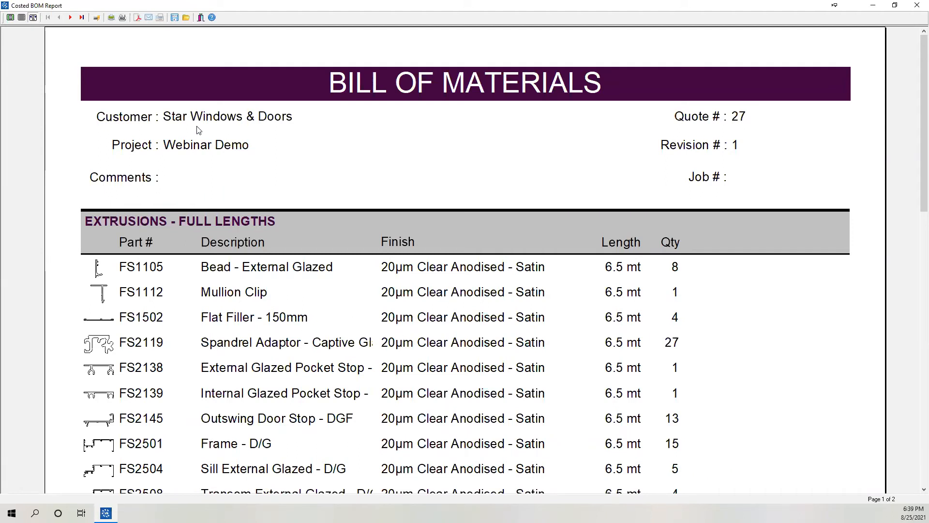
Close the uncosted bill of materials, review the costed version's extrusion prices per length and totals, and close that too
left_click(201, 18)
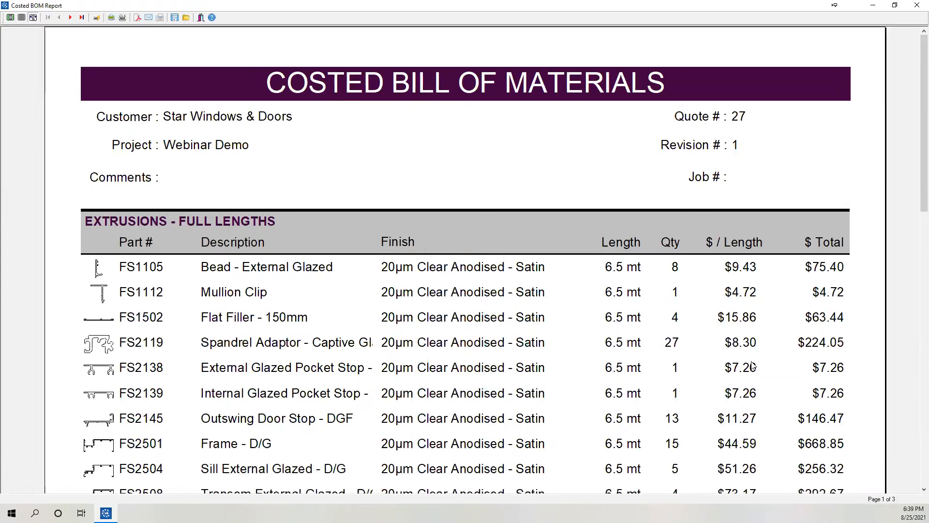
scroll(790, 362, "down", 3)
scroll(791, 363, "up", 3)
scroll(610, 341, "down", 2)
scroll(609, 340, "up", 2)
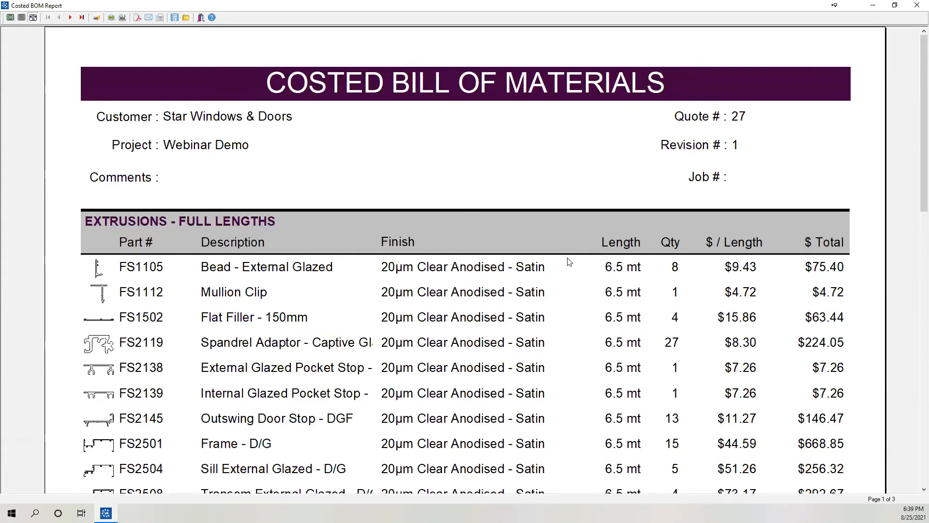
left_click(201, 18)
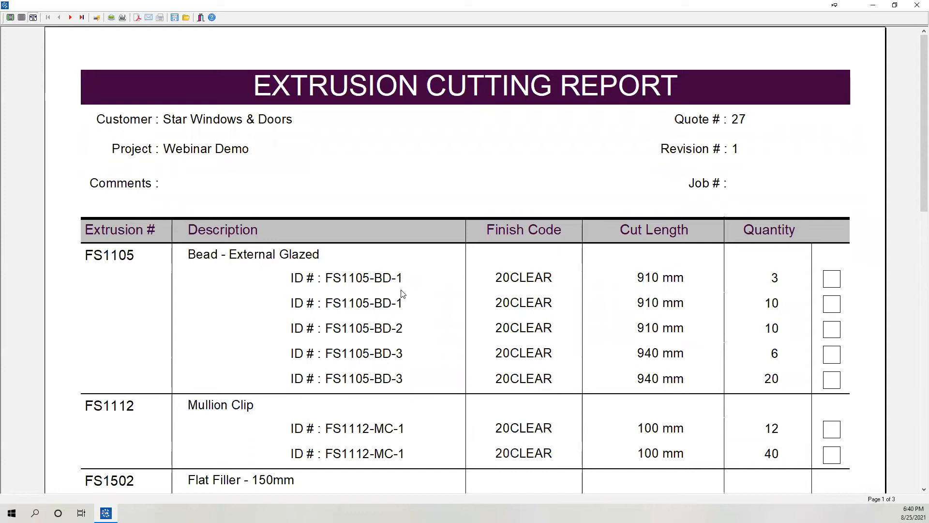
Read the extrusion cutting report's part IDs, cut lengths and quantities down to the end of page 1, and close it
scroll(390, 352, "down", 1)
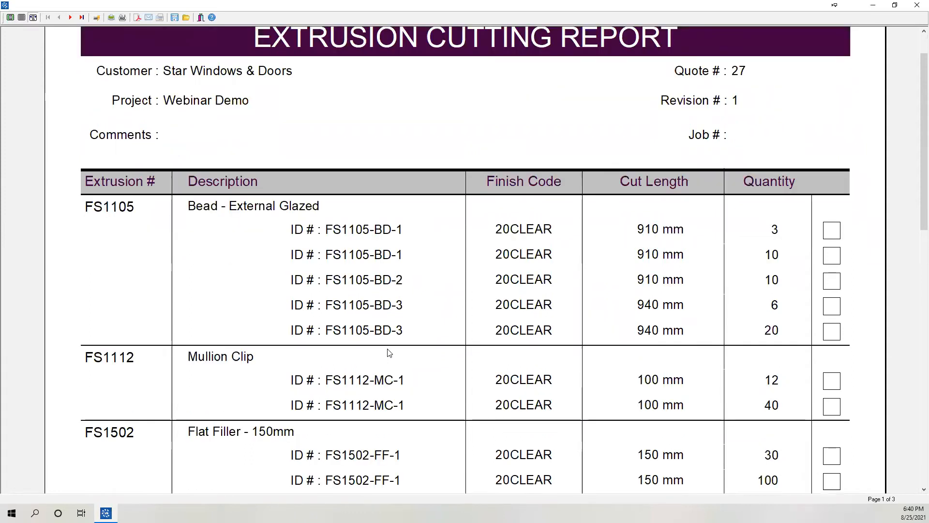
scroll(390, 353, "down", 4)
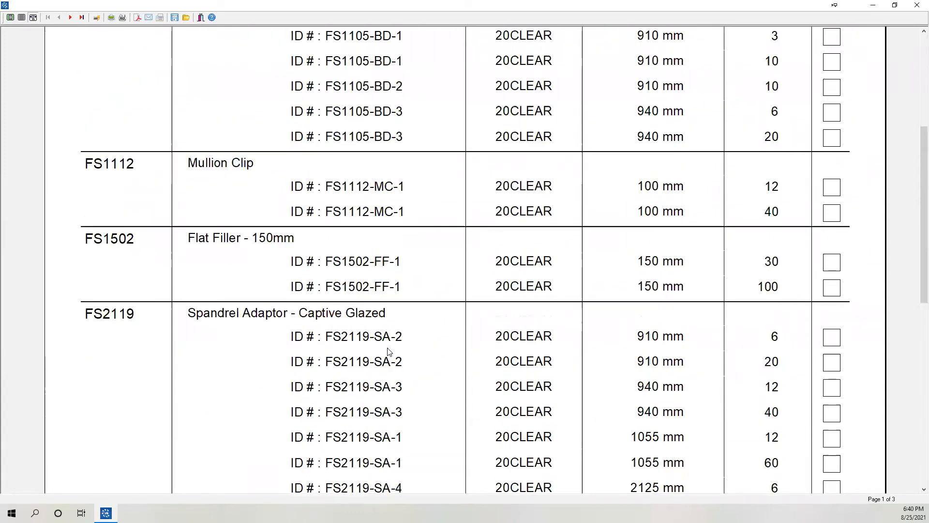
scroll(389, 352, "down", 3)
scroll(375, 304, "down", 7)
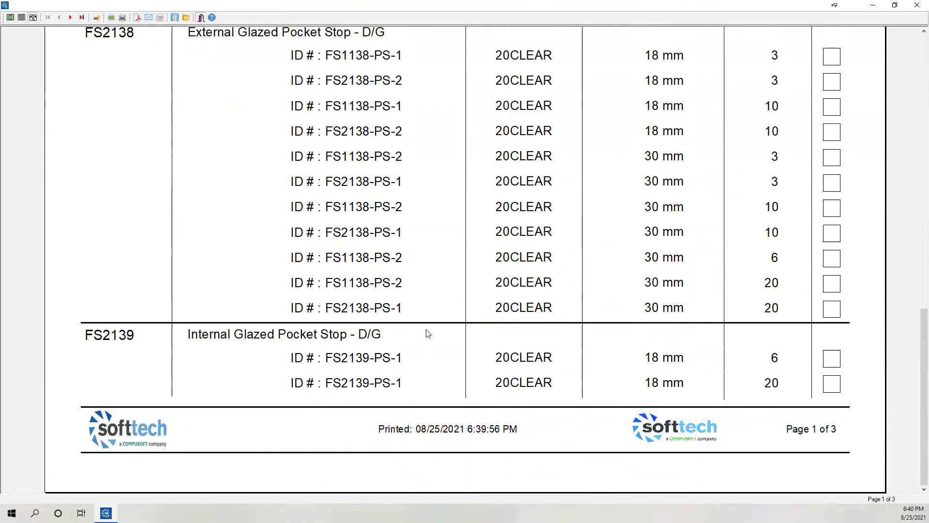
key("Escape")
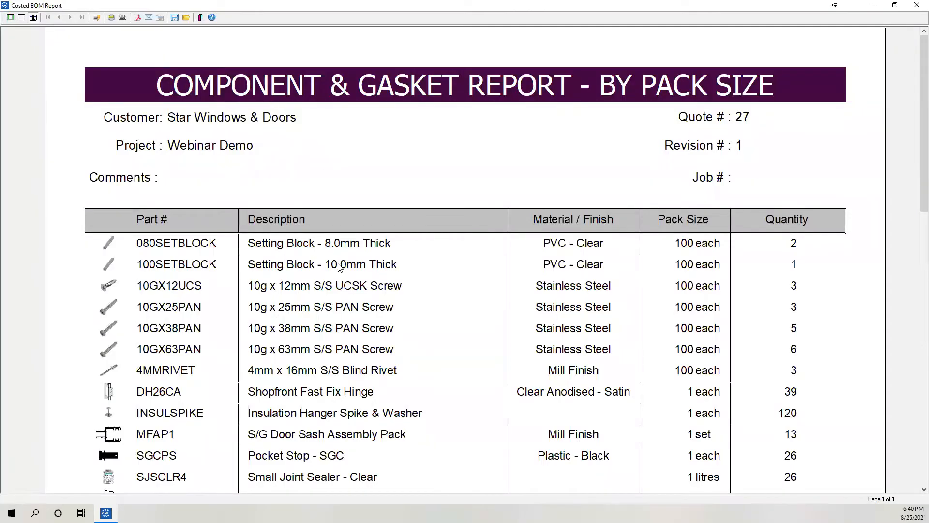
Skim the component and gasket report by pack size, and read the glass cutting report's pane sizes, weights and quantities
scroll(338, 266, "down", 3)
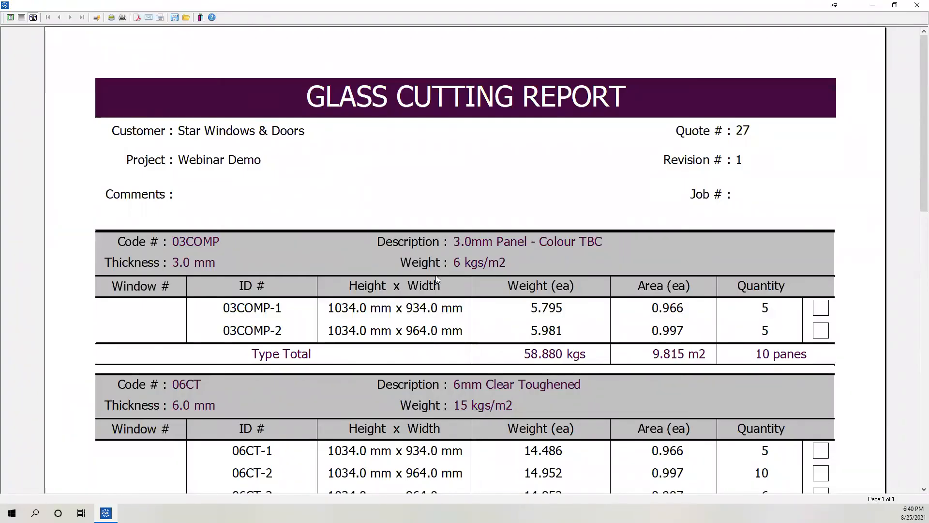
scroll(531, 317, "down", 1)
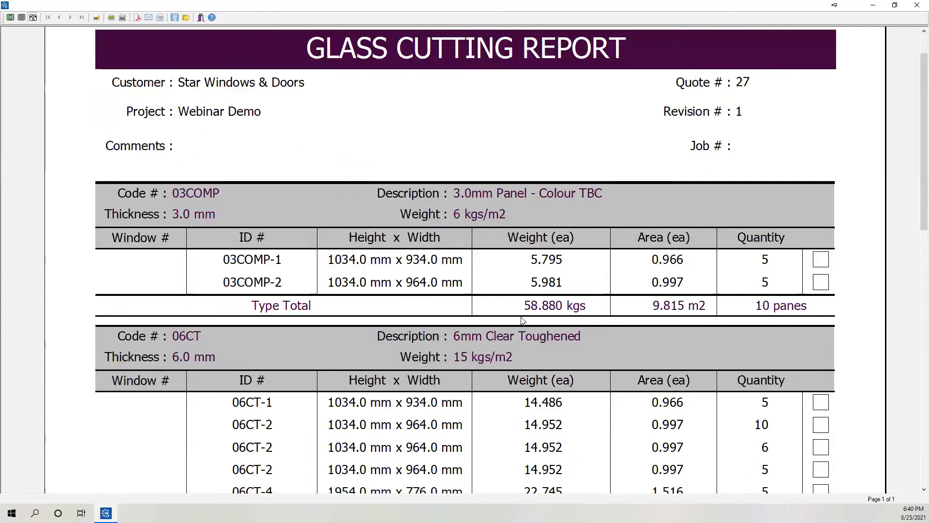
scroll(382, 285, "down", 2)
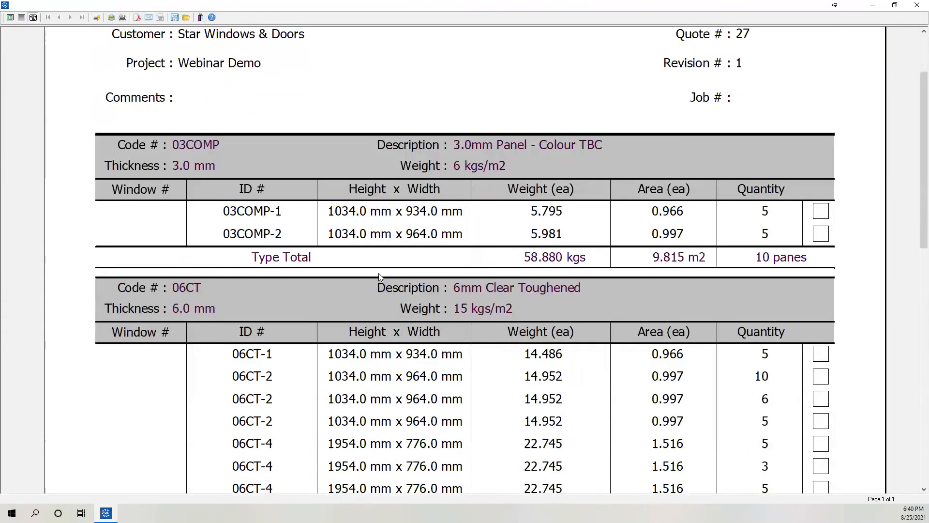
scroll(393, 298, "down", 6)
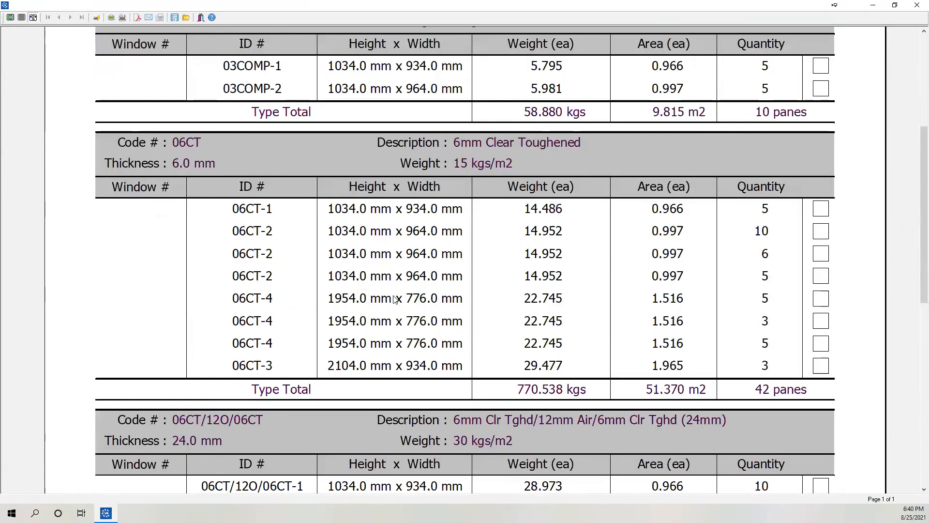
scroll(232, 29, "up", 8)
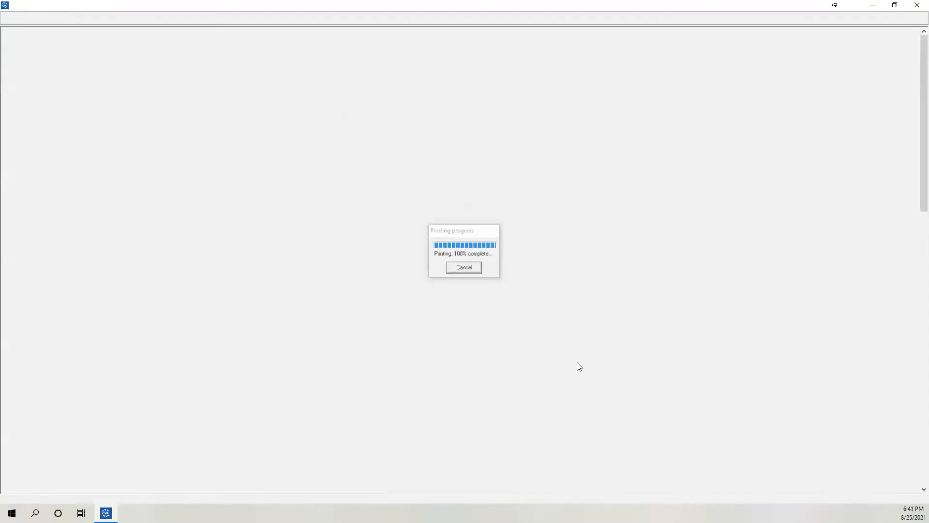
Review the glass totals, costs and prices by type in the last report, and close it to return to the quote
scroll(248, 256, "down", 1)
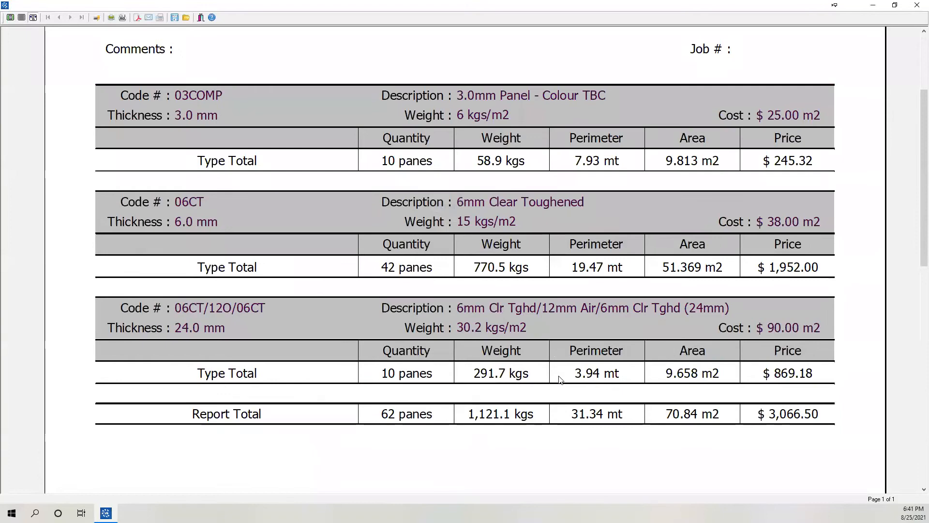
scroll(676, 392, "down", 1)
scroll(203, 19, "up", 1)
left_click(200, 18)
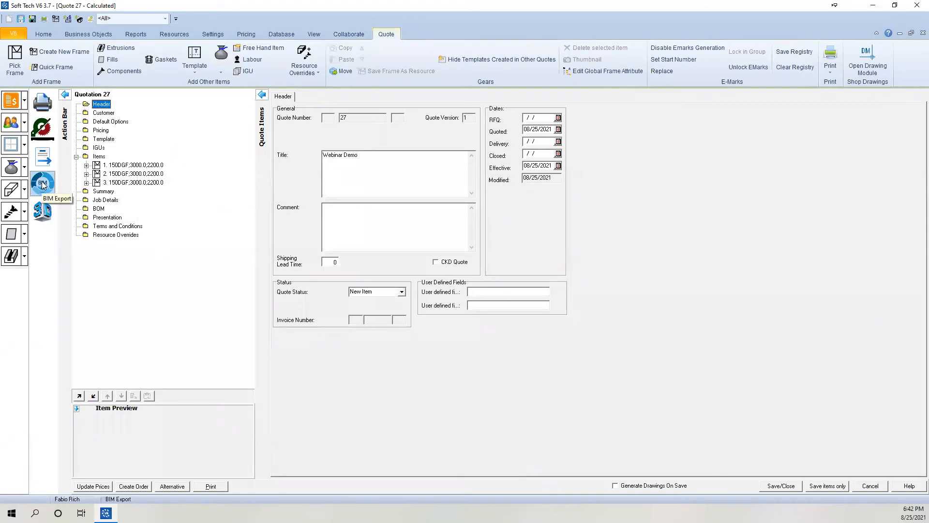
Bring up the Saw Link machining export for quote 27, look over its machine selection options, and cancel it
left_click(42, 128)
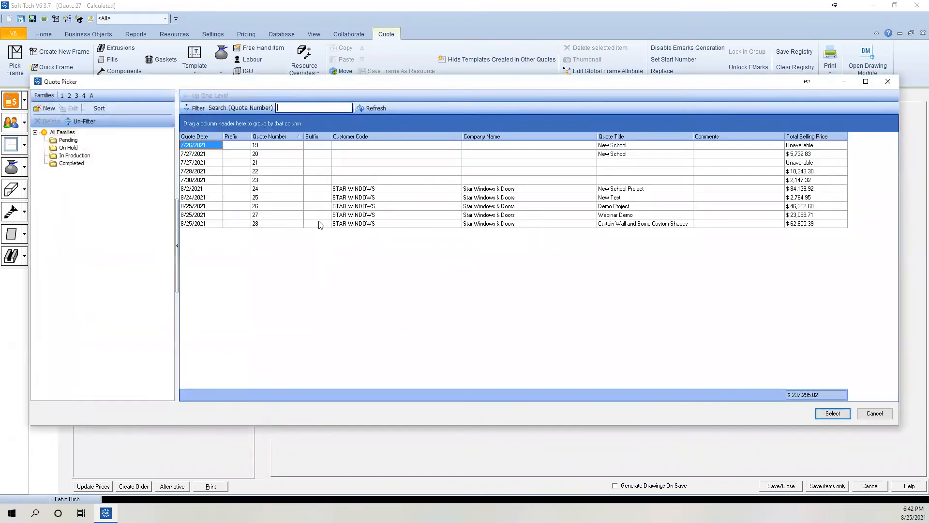
double_click(340, 216)
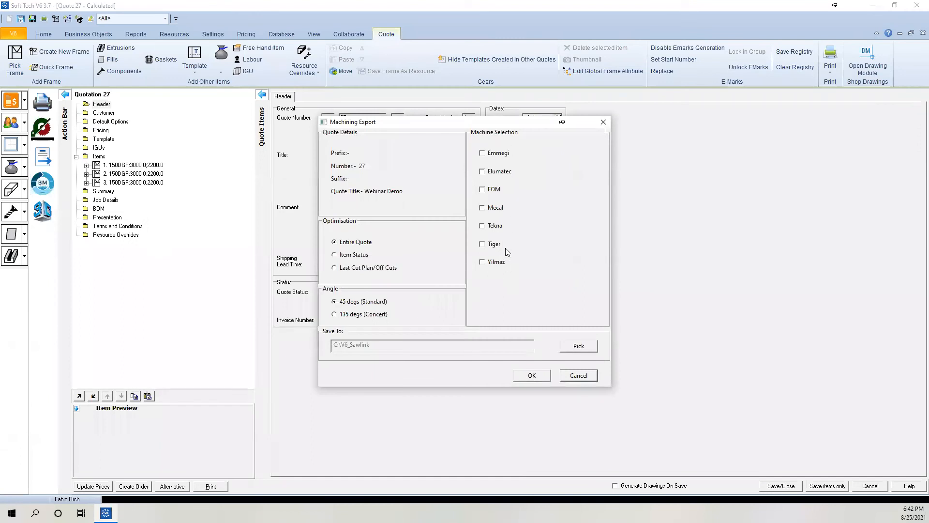
left_click(492, 193)
left_click(577, 377)
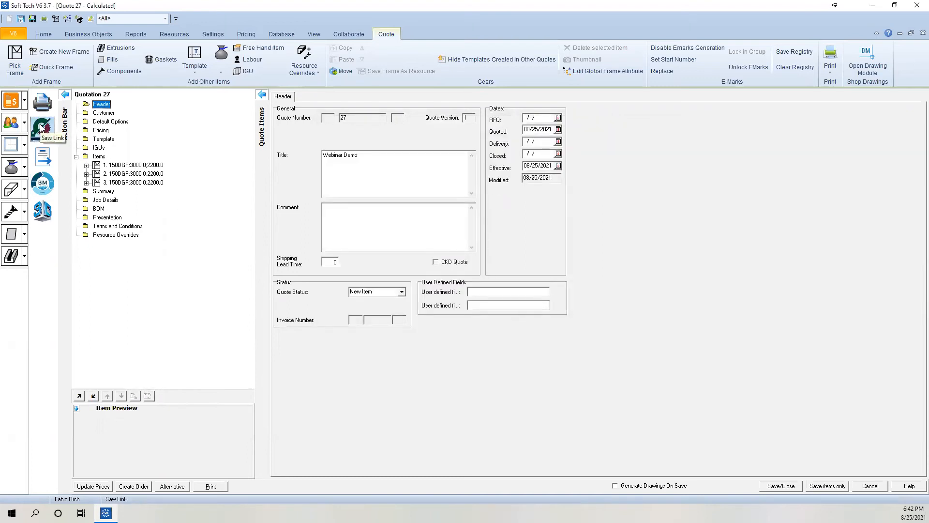
Export quote 27, Webinar Demo, from V6 automation link and open the resulting Quote_27.xml in V6CAM
left_click(43, 157)
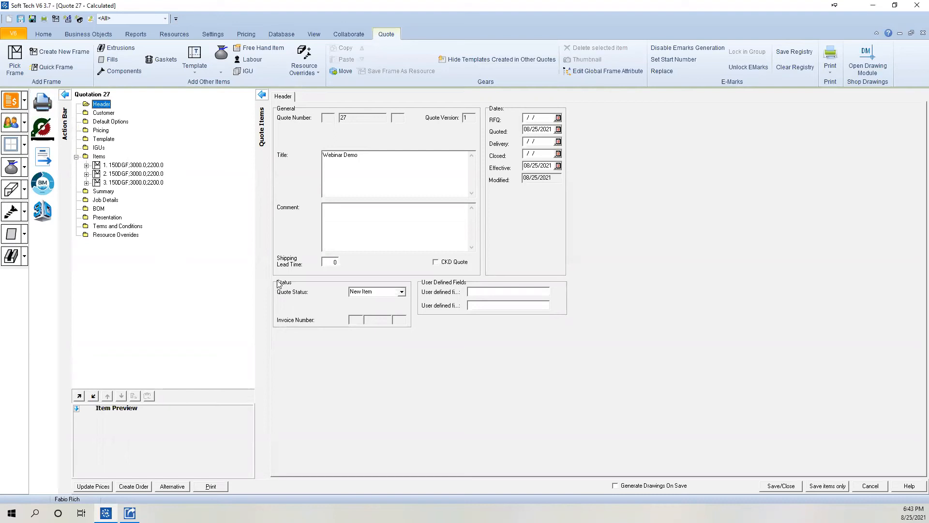
left_click(129, 513)
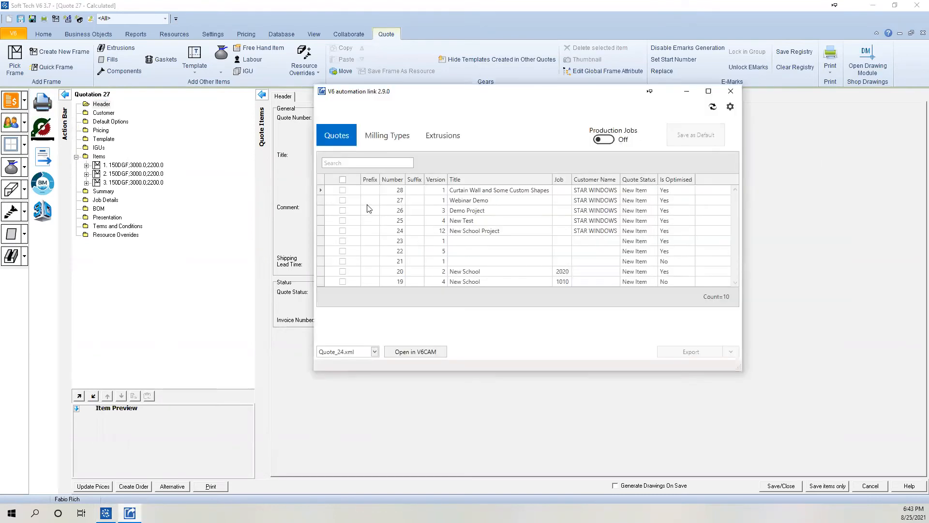
left_click(342, 201)
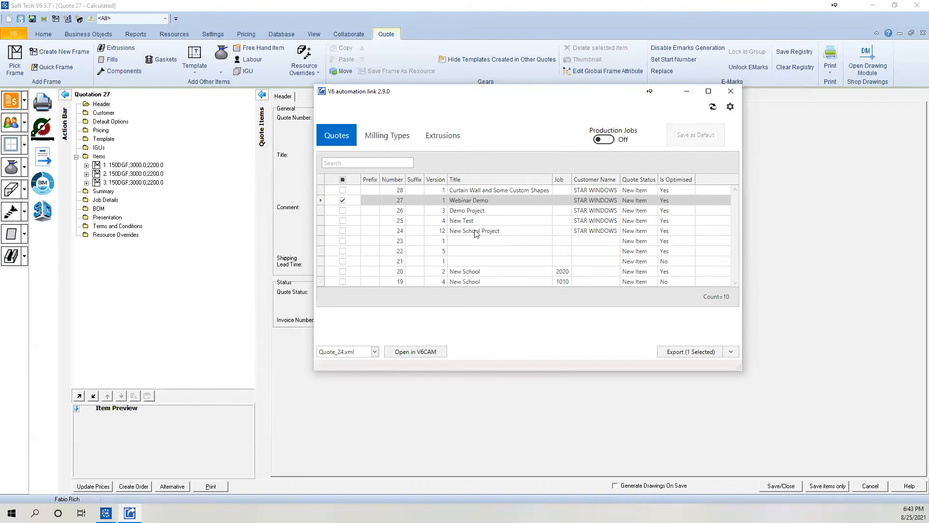
left_click(682, 352)
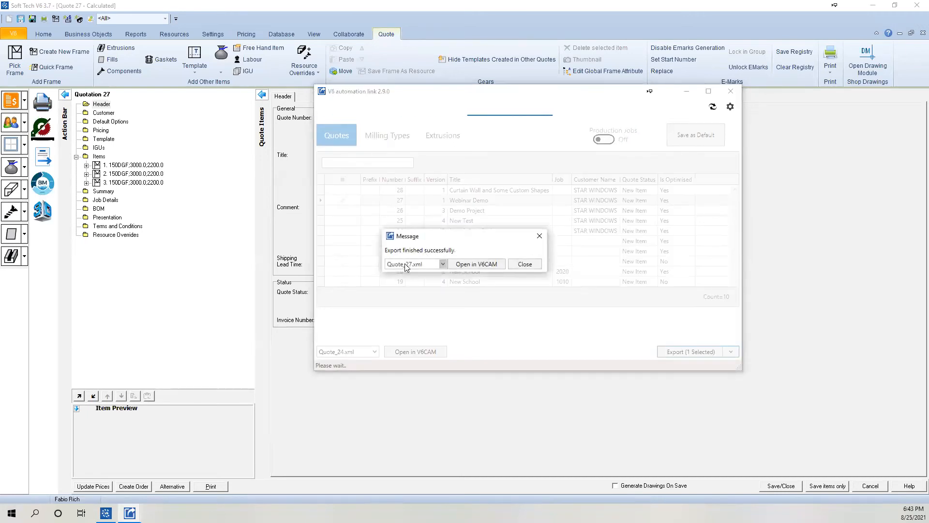
left_click(474, 261)
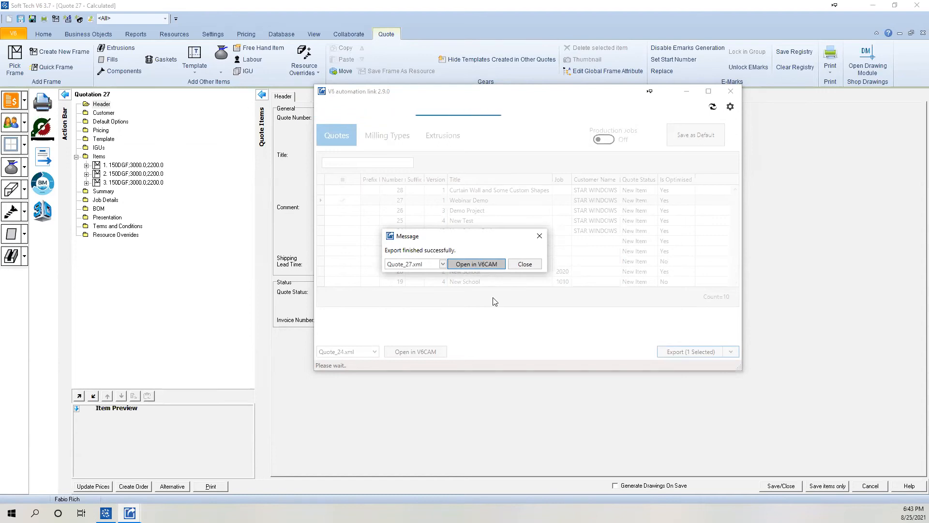
key("Return")
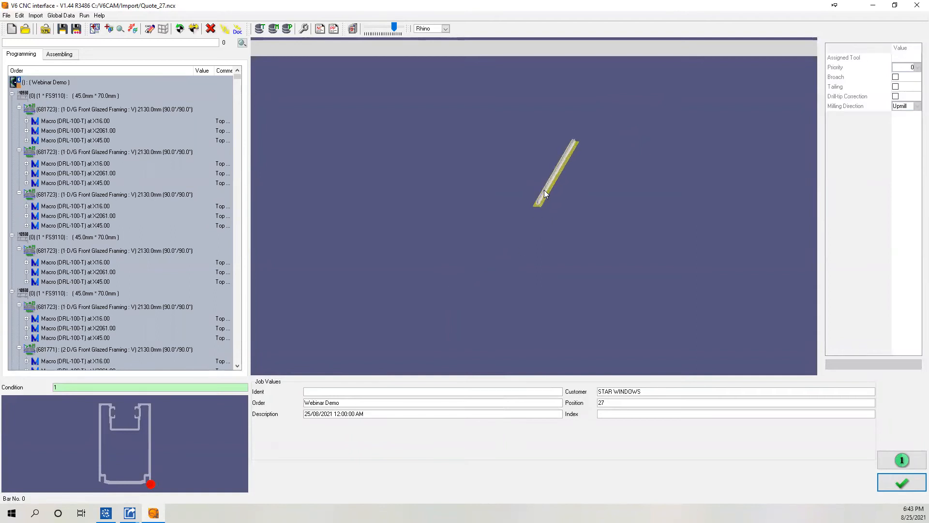
Inspect the drilled holes at the near end of the FS9110 profile in the 3D view
scroll(544, 191, "up", 8)
scroll(623, 135, "up", 6)
left_click_drag(531, 283, 528, 288)
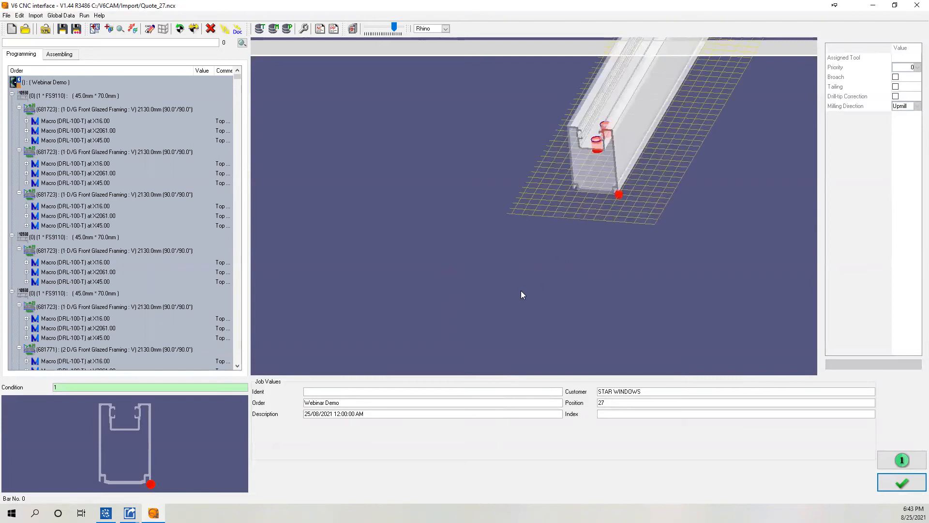
scroll(521, 264, "up", 2)
scroll(522, 263, "down", 2)
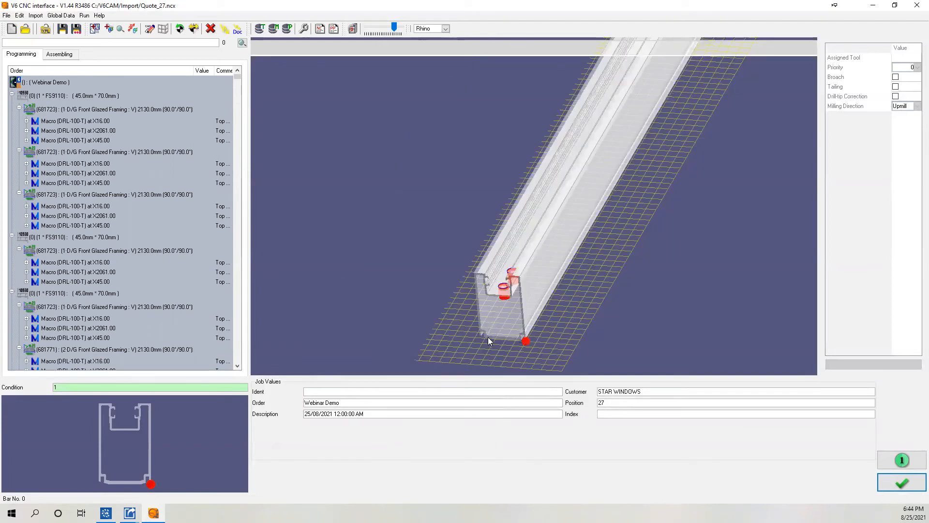
scroll(437, 331, "up", 2)
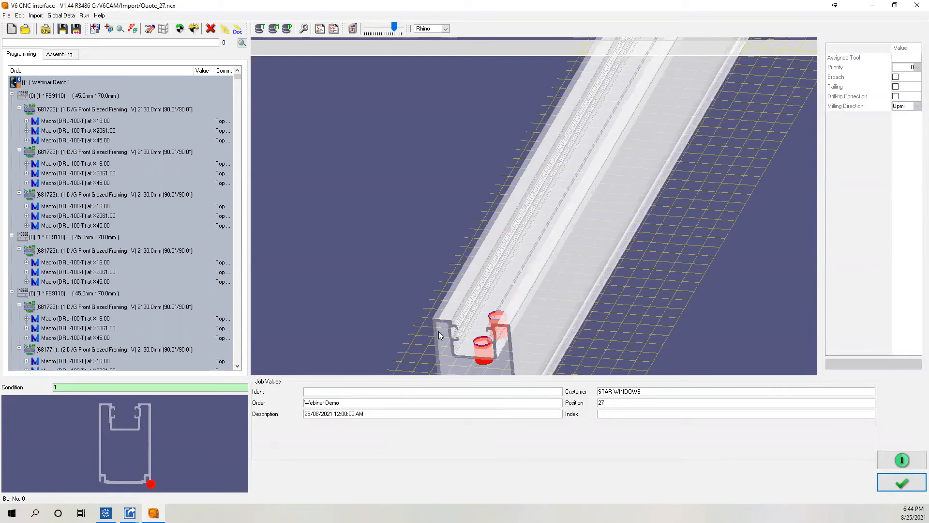
Collapse the first two FS9110 cuts and inspect the drilled holes on the first 2200 mm cut of profile FS2501 in 3D
mouse_move(237, 76)
left_mouse_down()
mouse_move(236, 88)
mouse_move(236, 71)
left_mouse_up()
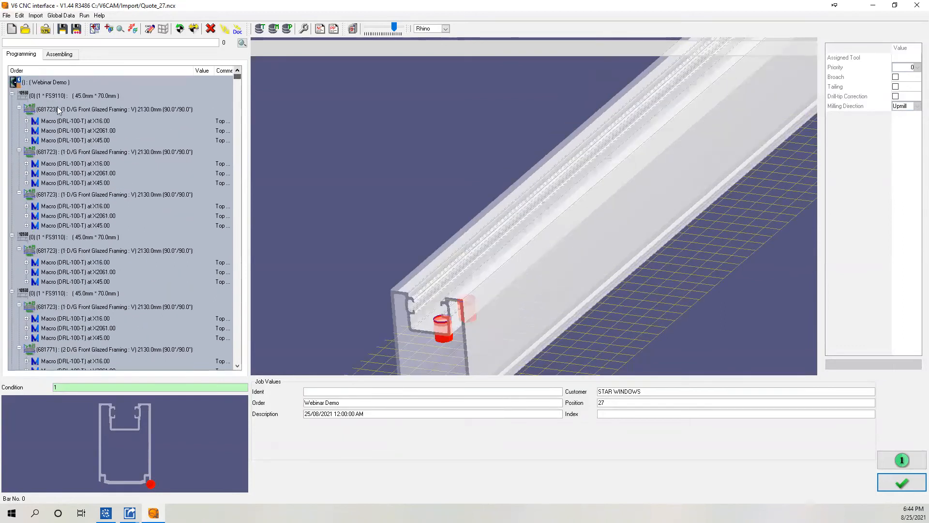
left_click(19, 109)
left_click(19, 121)
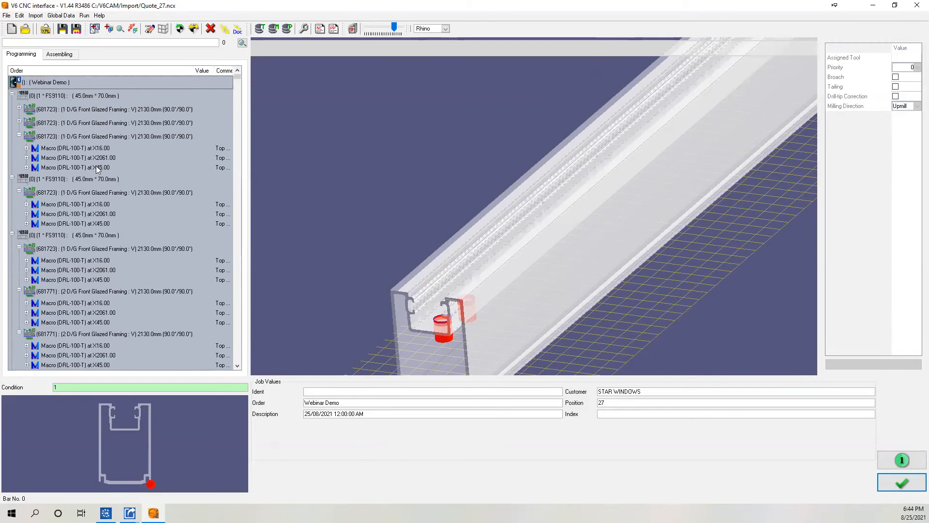
scroll(128, 188, "down", 15)
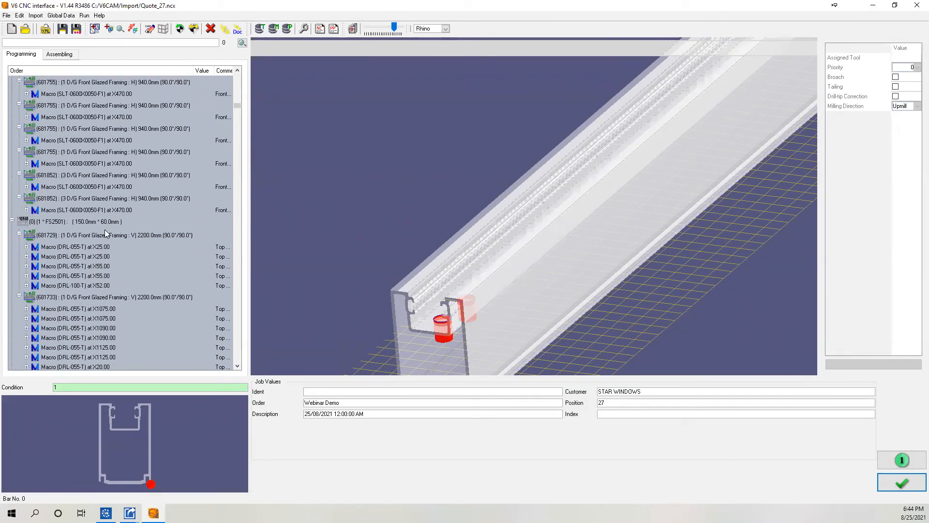
left_click(103, 235)
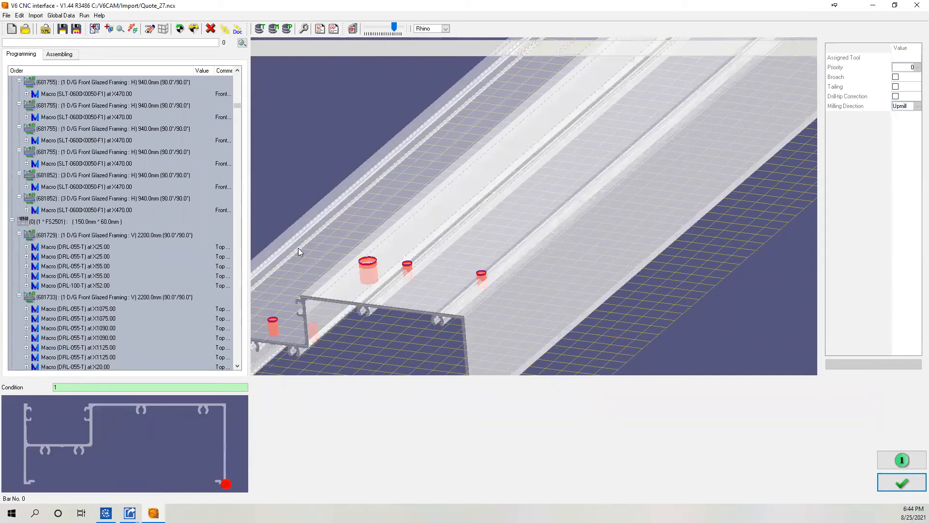
left_click_drag(457, 239, 341, 209)
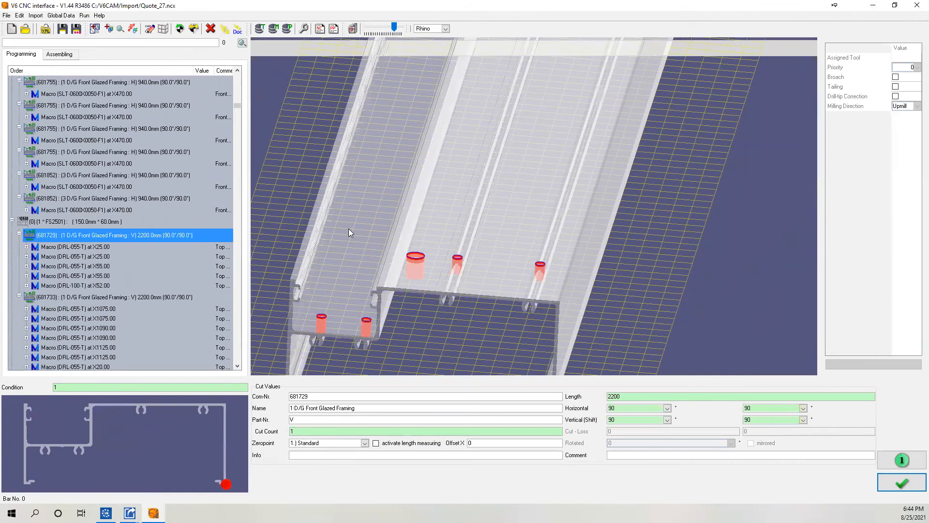
left_click_drag(398, 230, 466, 215)
scroll(466, 215, "down", 5)
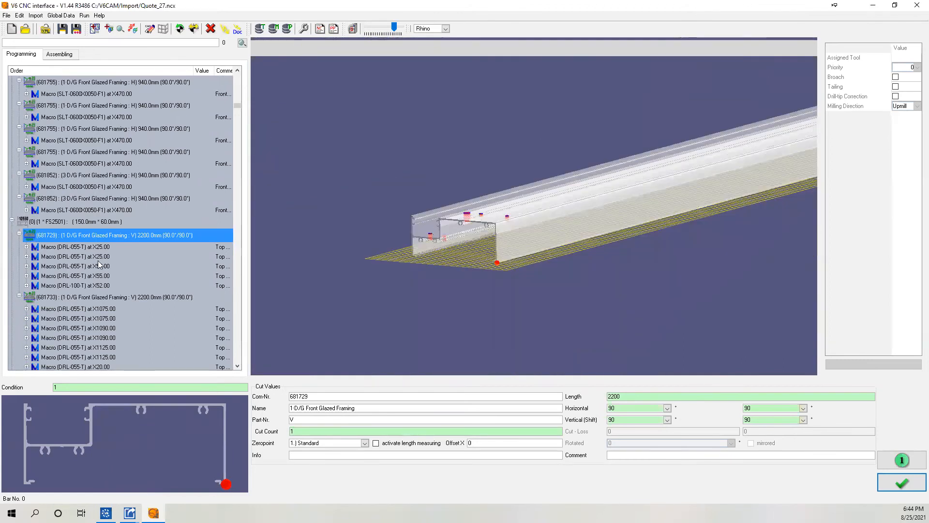
Display further 2200 mm FS2501 framing cuts from the order list, ending with one for 2 D/G Front Glazed Framing
left_click(77, 296)
scroll(80, 293, "down", 5)
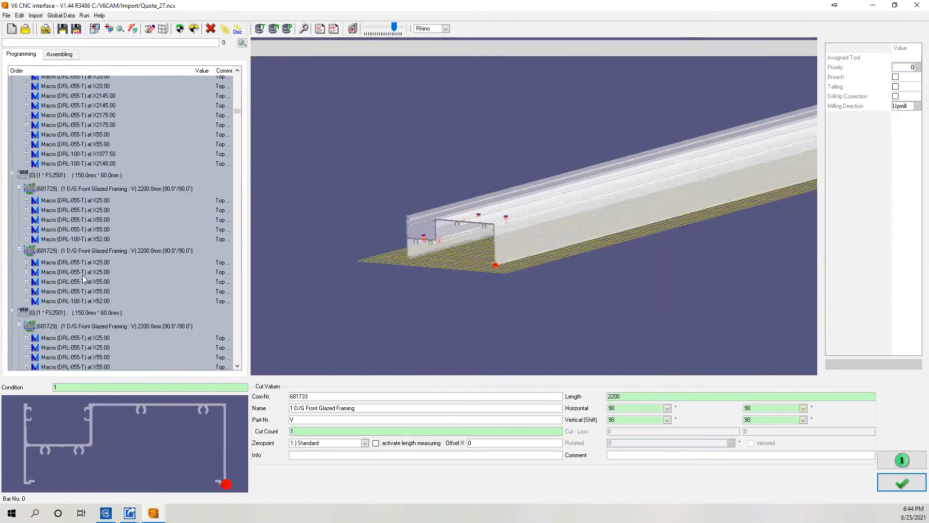
left_click(82, 305)
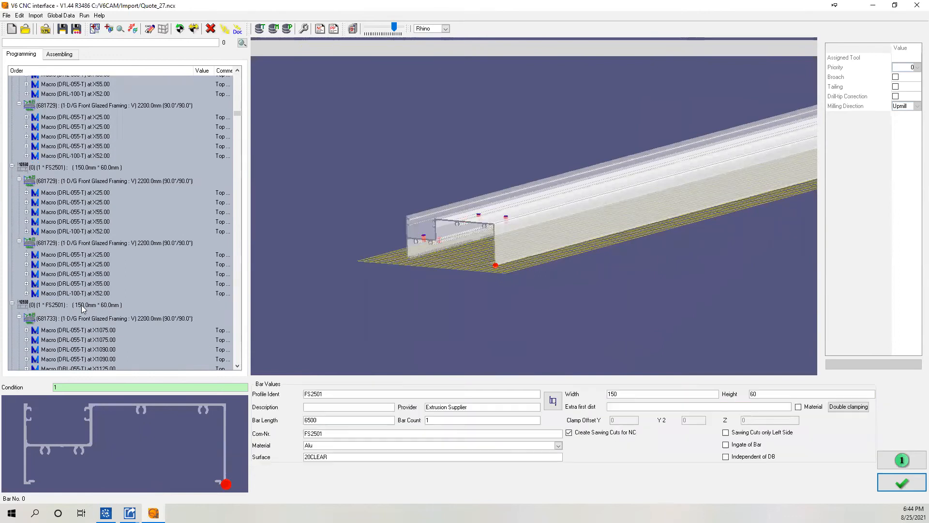
scroll(90, 312, "down", 6)
left_click(92, 313)
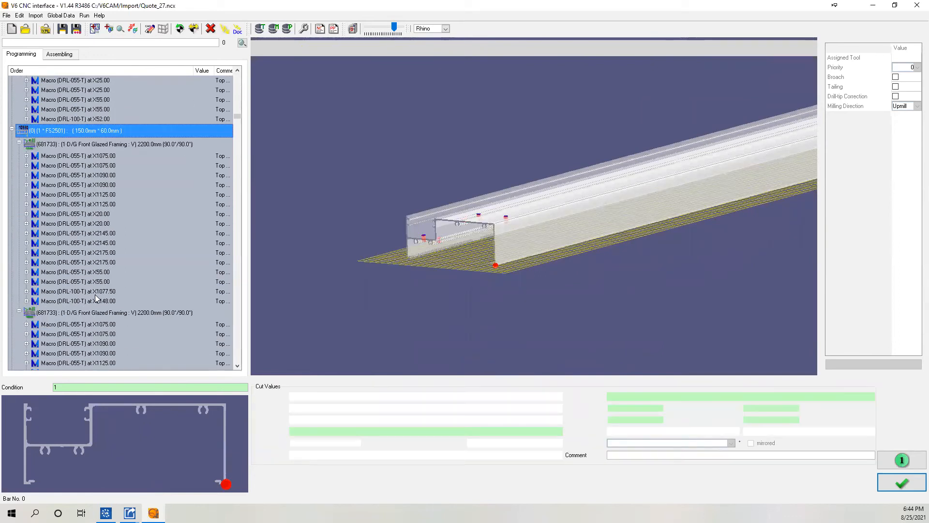
scroll(97, 266, "down", 10)
left_click(101, 219)
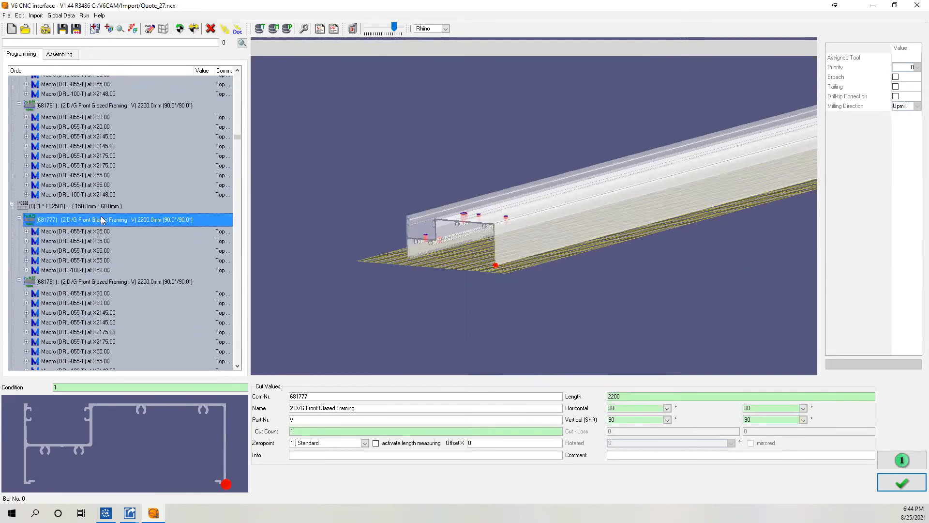
Display a 910 mm FS2504 cut of 3 D/G Front Glazed Framing and inspect its milled slot in 3D
left_click_drag(238, 139, 240, 170)
left_click(123, 184)
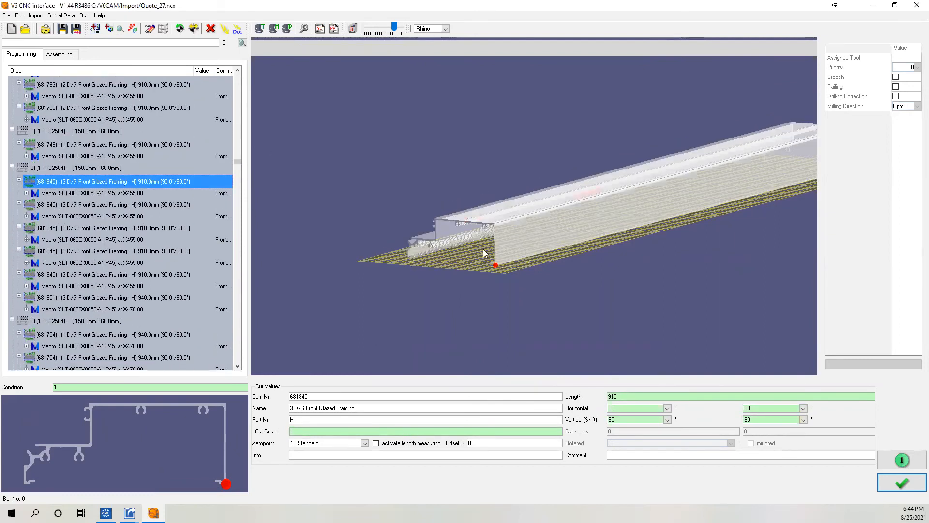
left_click_drag(776, 196, 399, 228)
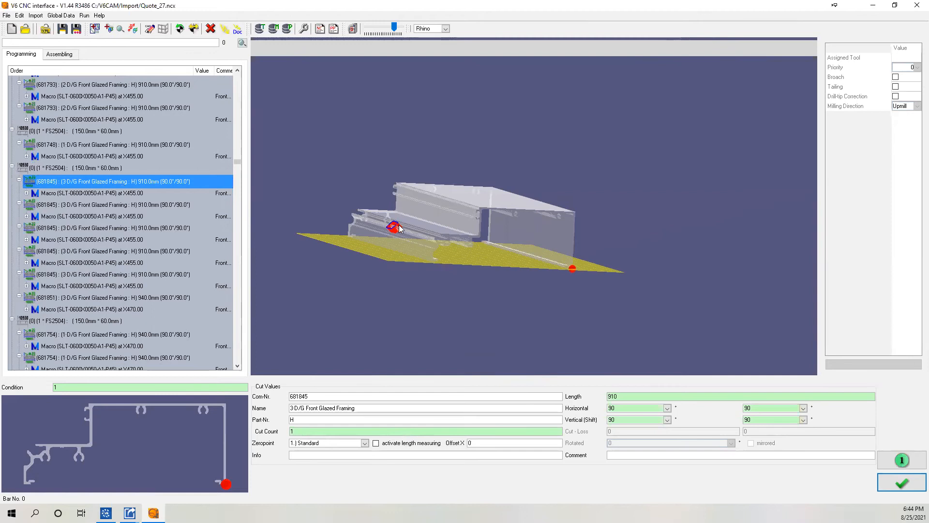
scroll(399, 228, "up", 5)
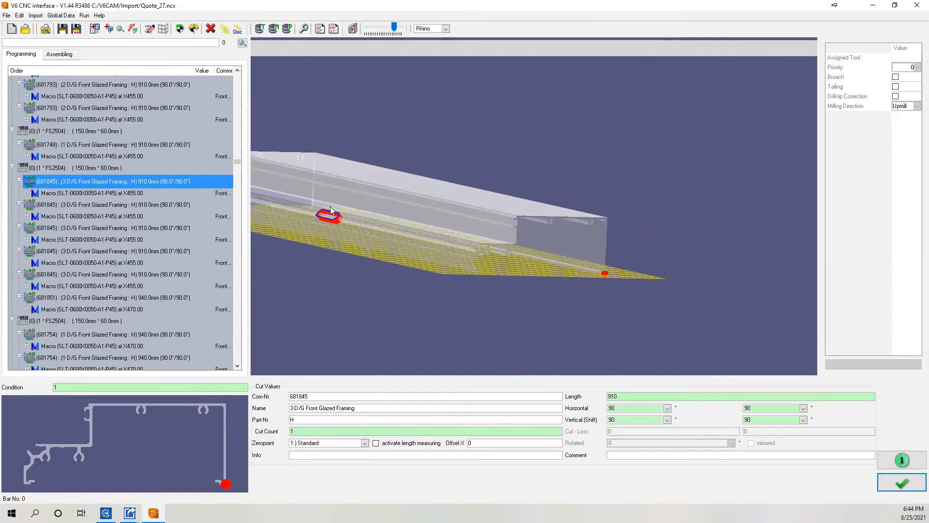
scroll(508, 253, "up", 1)
scroll(508, 241, "down", 2)
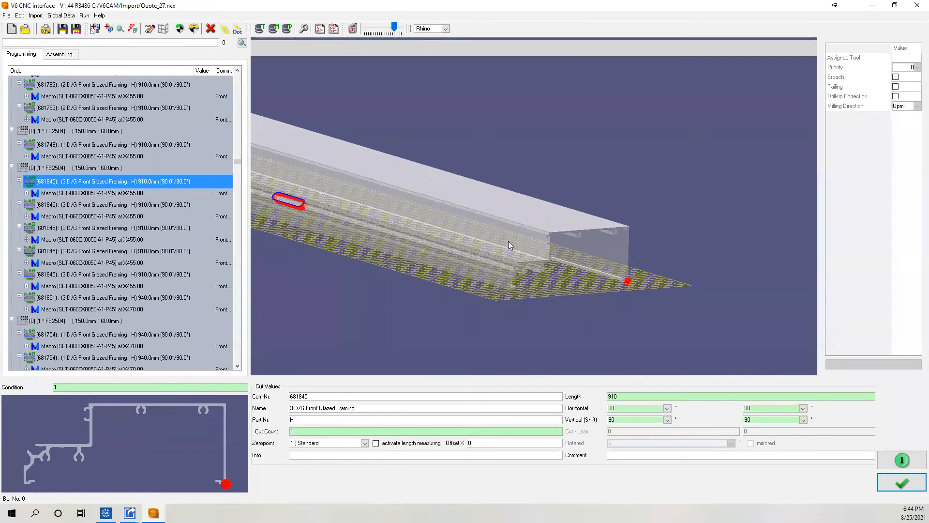
scroll(508, 241, "down", 2)
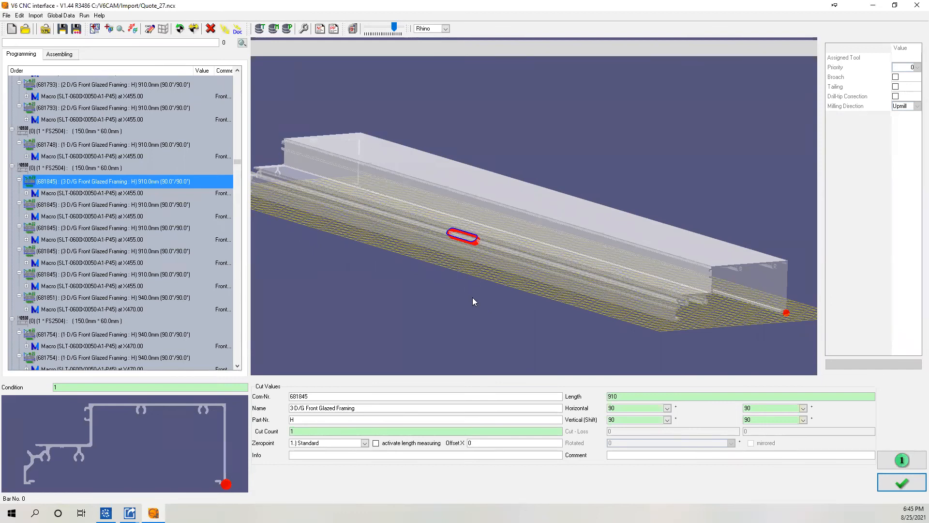
scroll(430, 41, "down", 3)
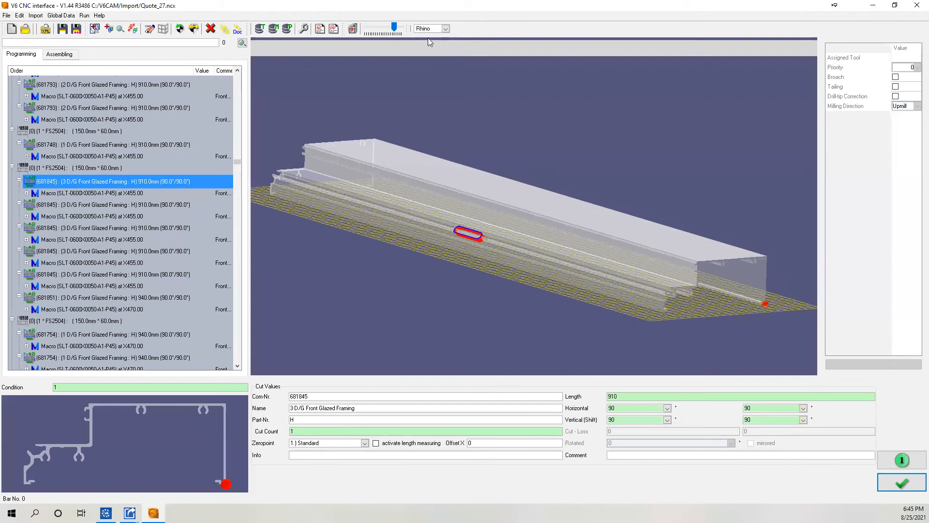
Change the target machine from Rhino to MECAL and update all profile orientations and offsets to the database values
left_click(430, 29)
left_click(430, 45)
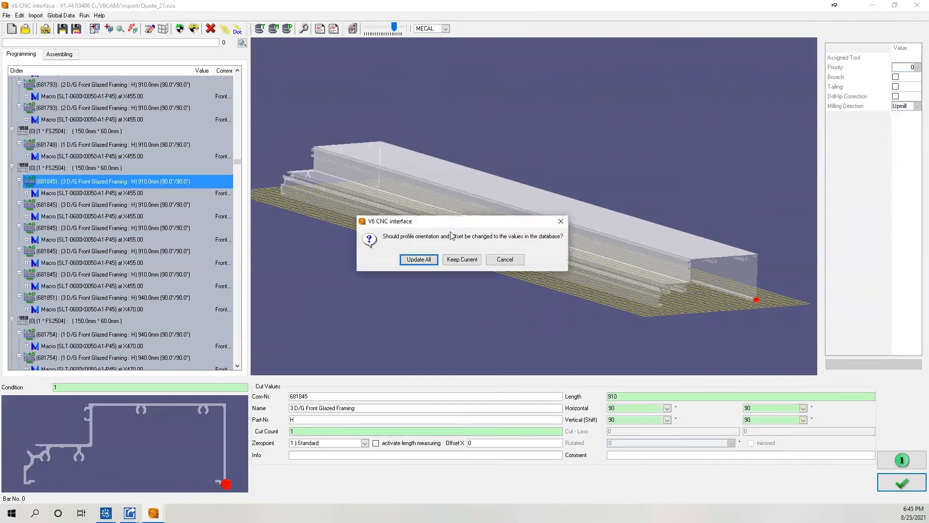
left_click(418, 259)
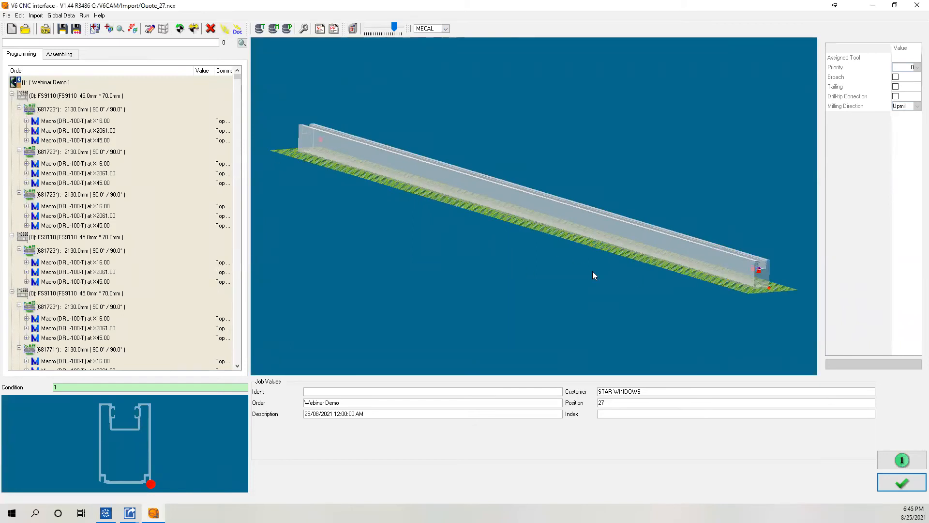
Bring up the Cut Overview for all operations and examine the tool assignments and the machine's tool list
left_click(225, 29)
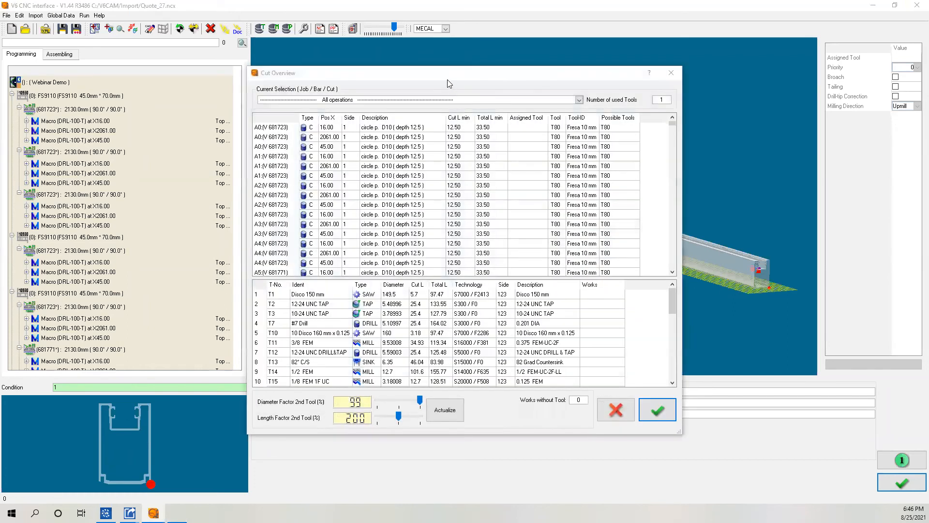
left_click_drag(486, 74, 556, 63)
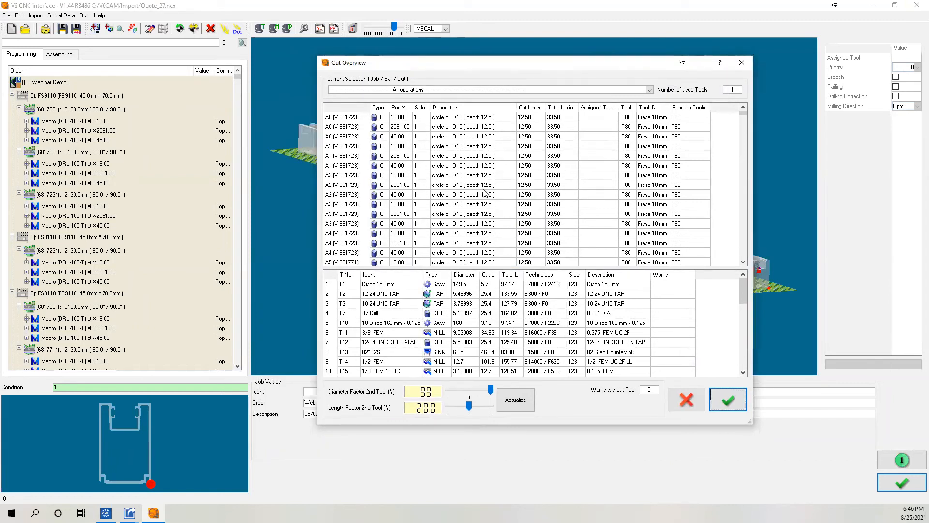
left_click(454, 305)
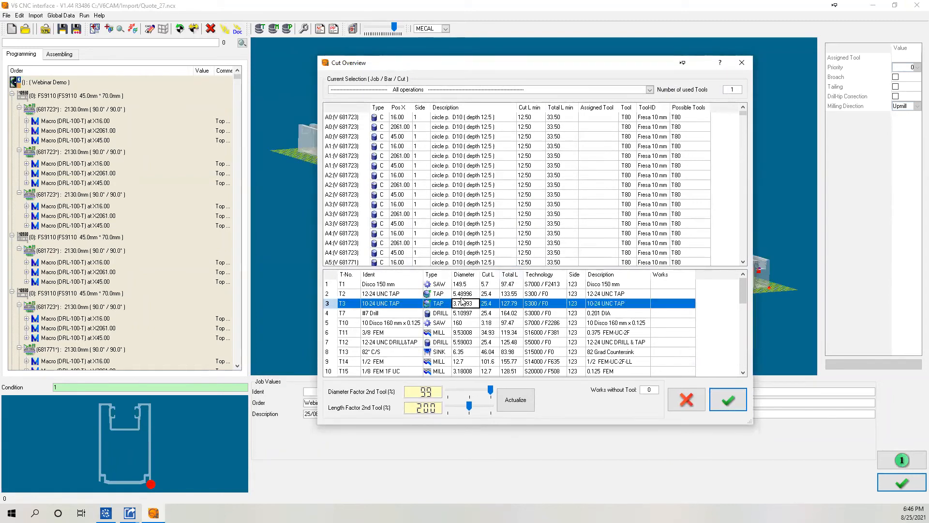
left_click(463, 294)
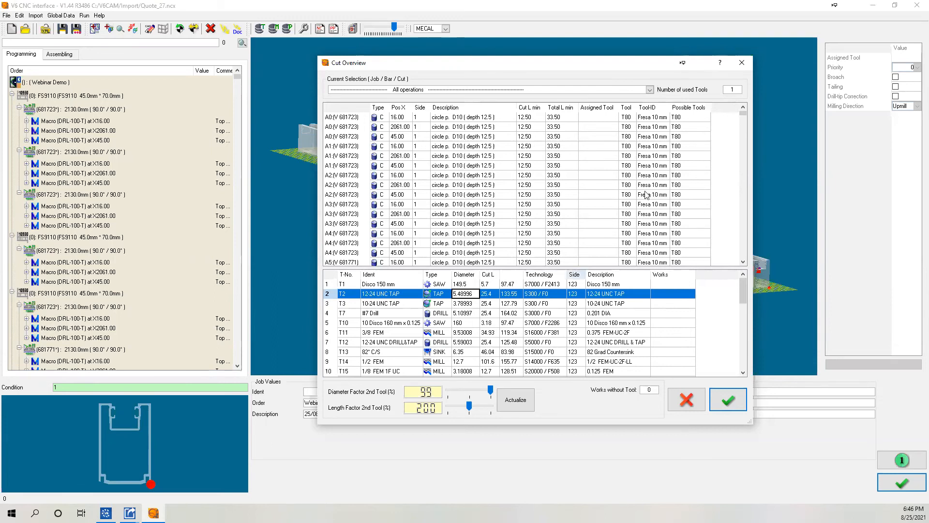
left_click_drag(745, 113, 747, 371)
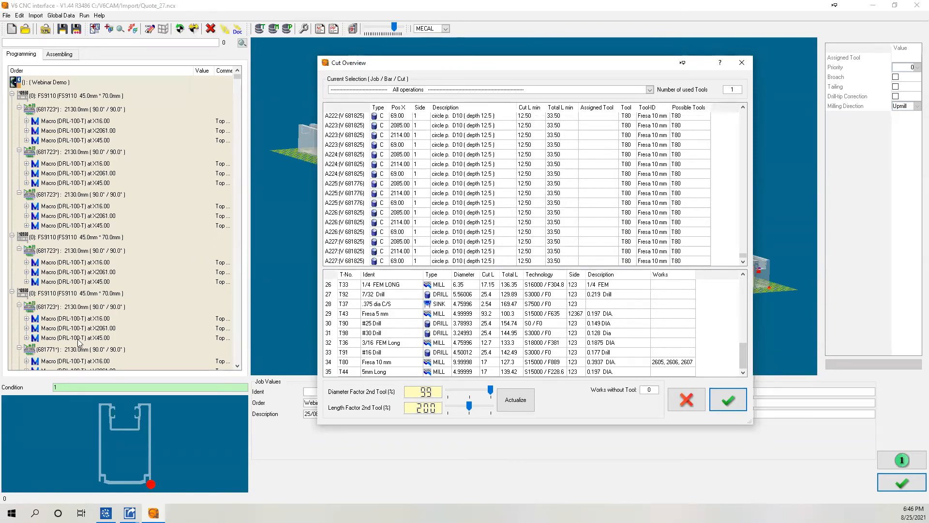
mouse_move(105, 513)
Switch to Soft Tech V6, close quote 27 without saving, and open the Group Breakdowns settings in the local Quote options
left_click(106, 513)
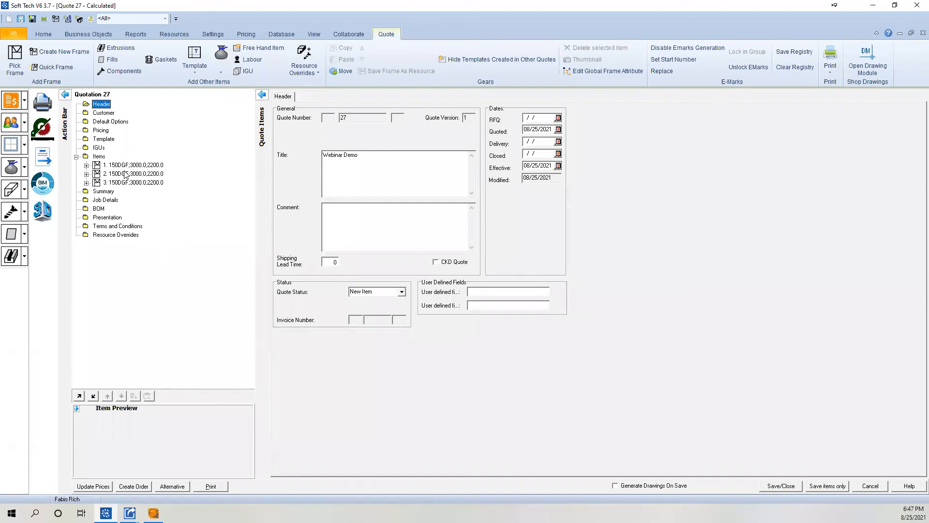
left_click(862, 488)
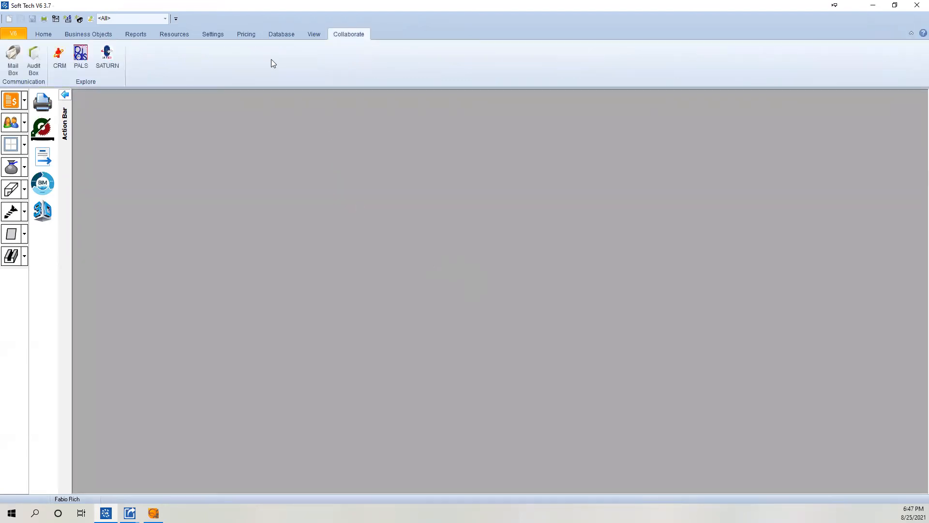
left_click(213, 34)
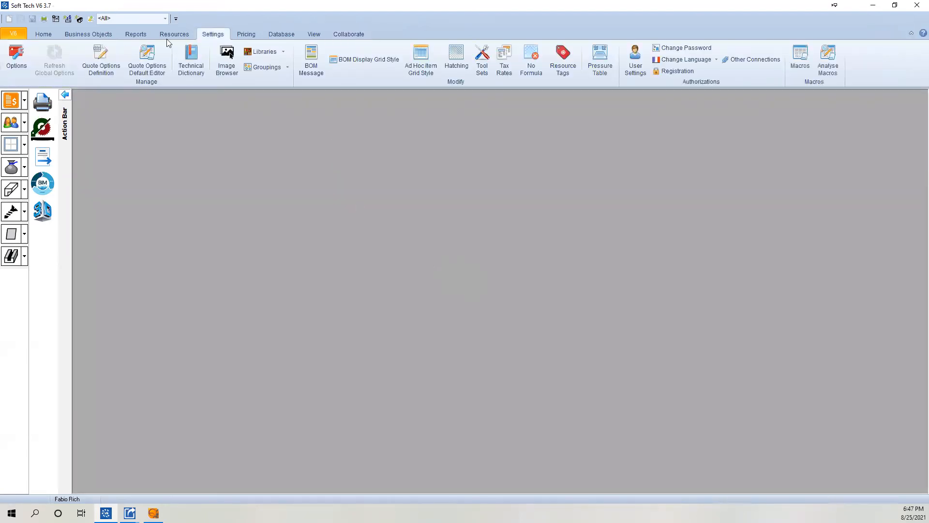
left_click(22, 61)
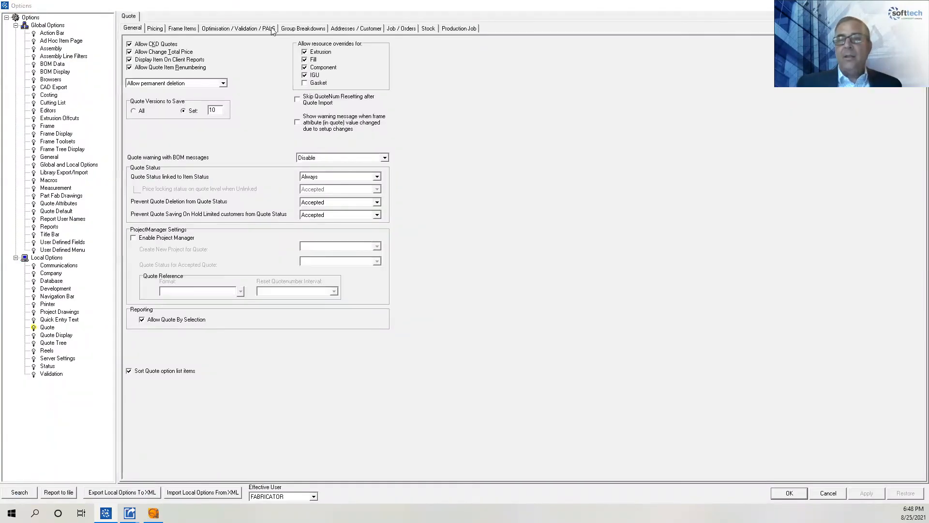
left_click(293, 29)
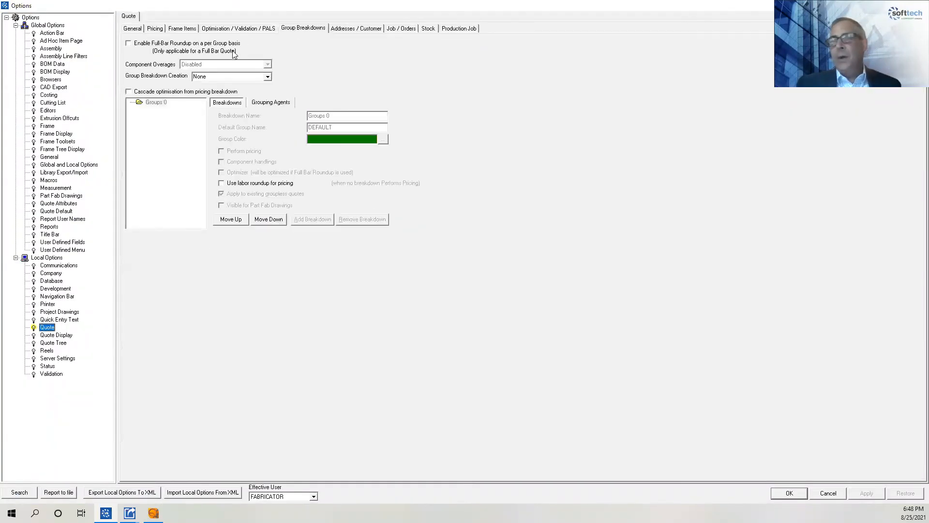
Set group breakdown creation to Automatic and name the breakdown Releases
left_click(163, 46)
left_click(163, 47)
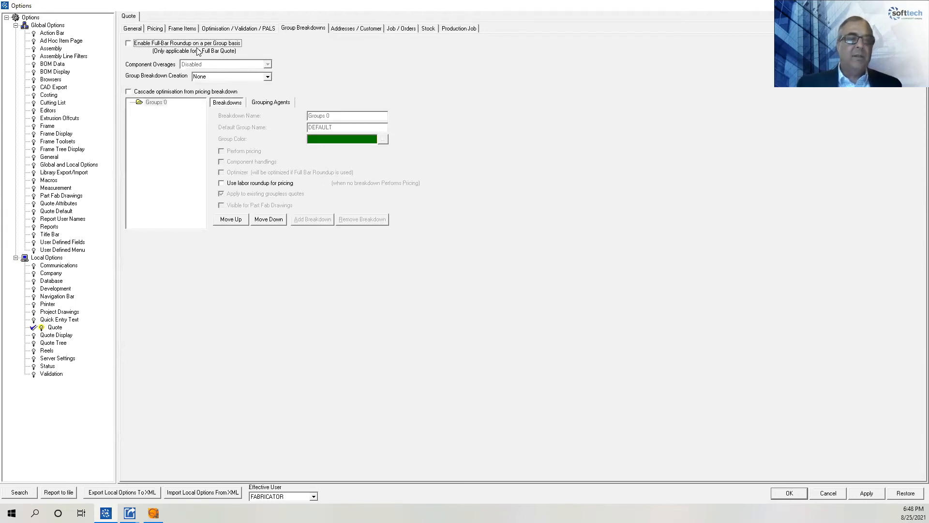
left_click(271, 76)
left_click(215, 87)
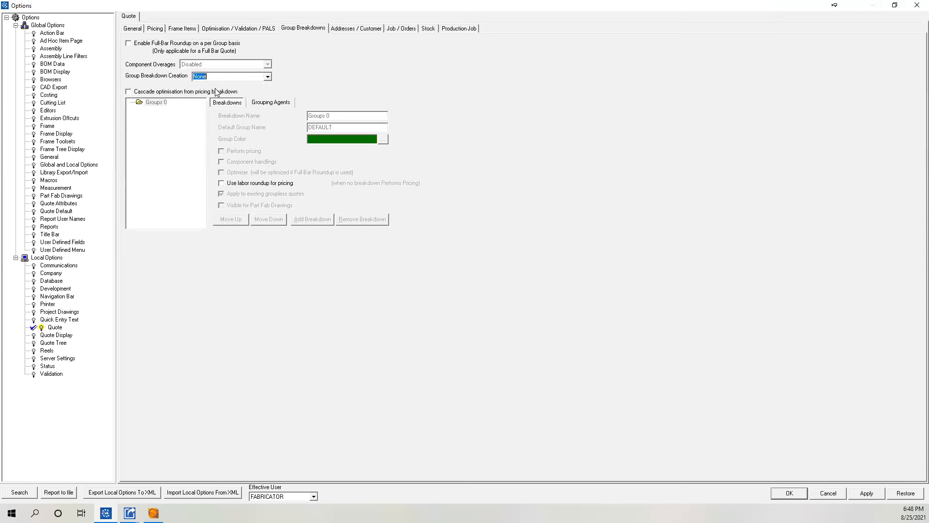
left_click(267, 76)
left_click(213, 95)
left_click(339, 116)
left_click_drag(343, 116, 274, 118)
type("F")
key("BackSpace")
type("Releases")
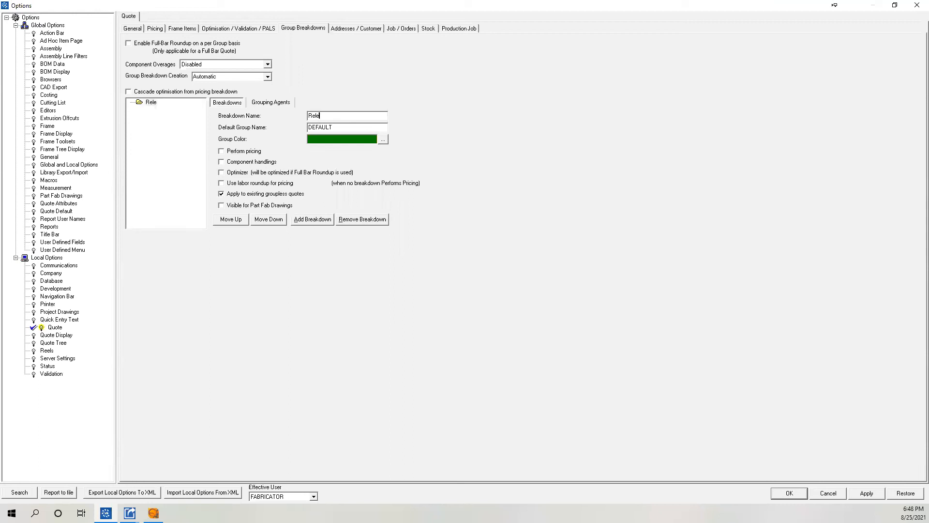
Name the default group PHASE 1, enable the breakdown's optimizer and pricing, and save the options
double_click(344, 128)
type("PHASE 1")
left_click(789, 493)
left_click(221, 173)
left_click(222, 151)
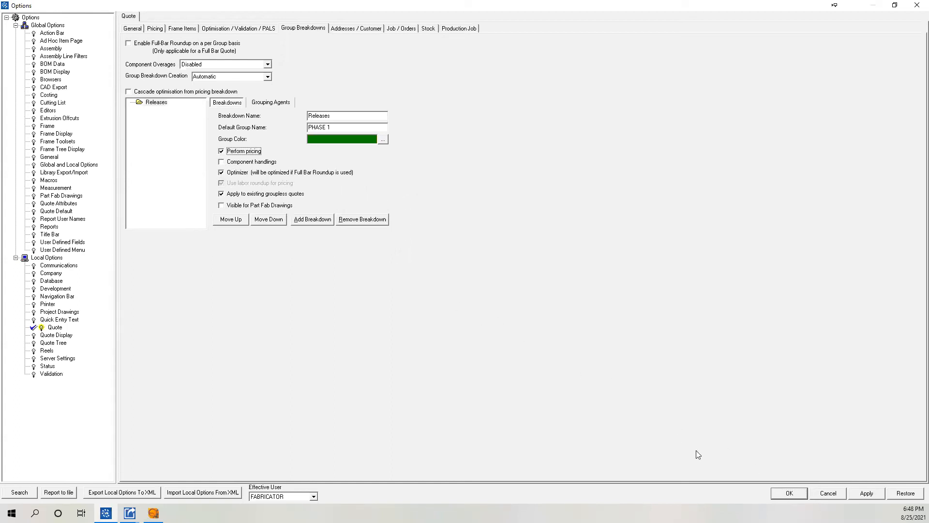
left_click(787, 493)
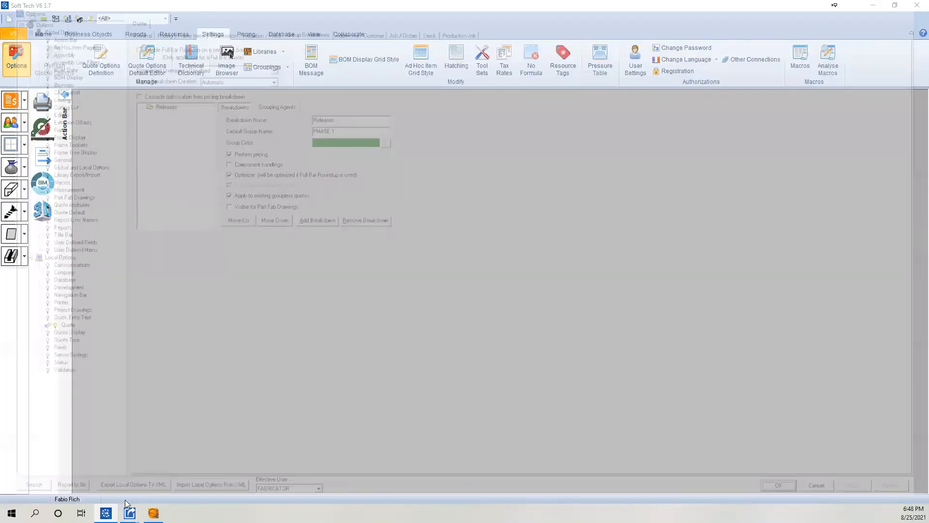
Return to Soft Tech V6 and start a new quote
left_click(129, 511)
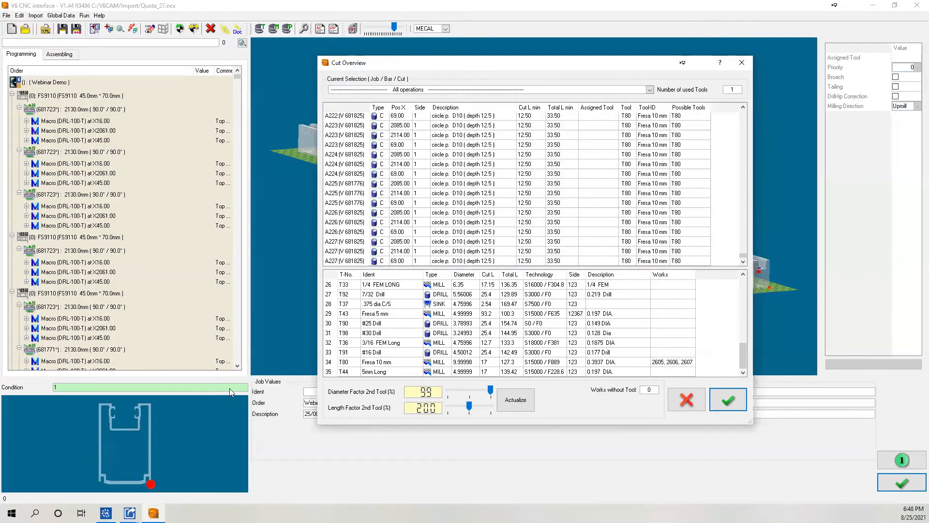
left_click(105, 512)
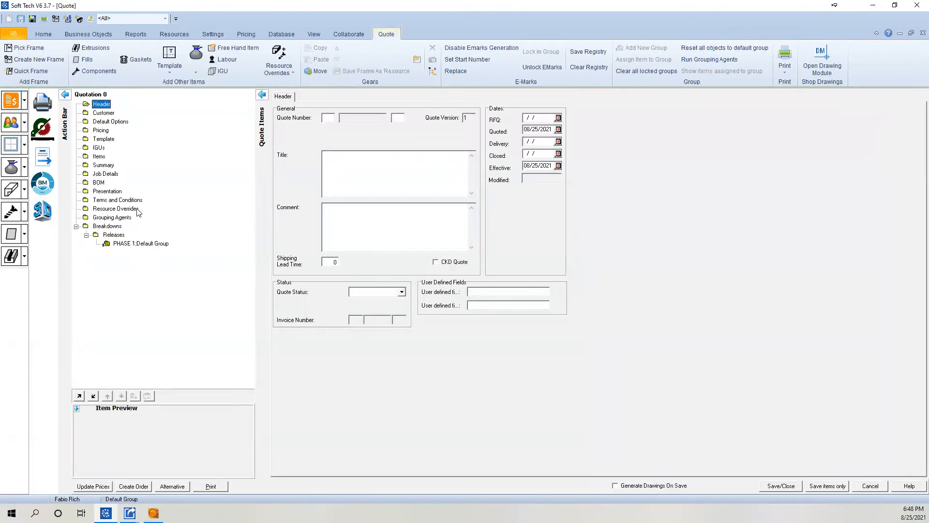
Add the 150DGF front glazed frame to the quote with light code 212 and set its quantity to 15
left_click(30, 48)
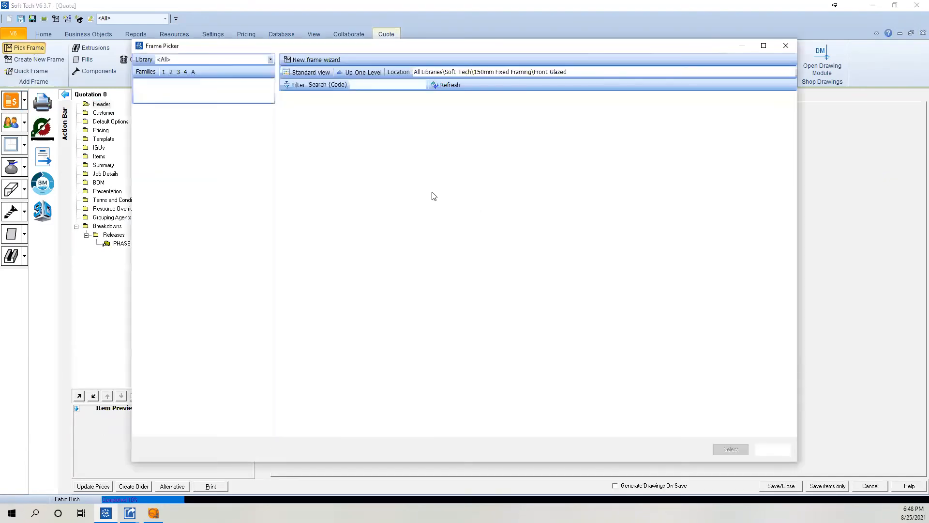
double_click(315, 112)
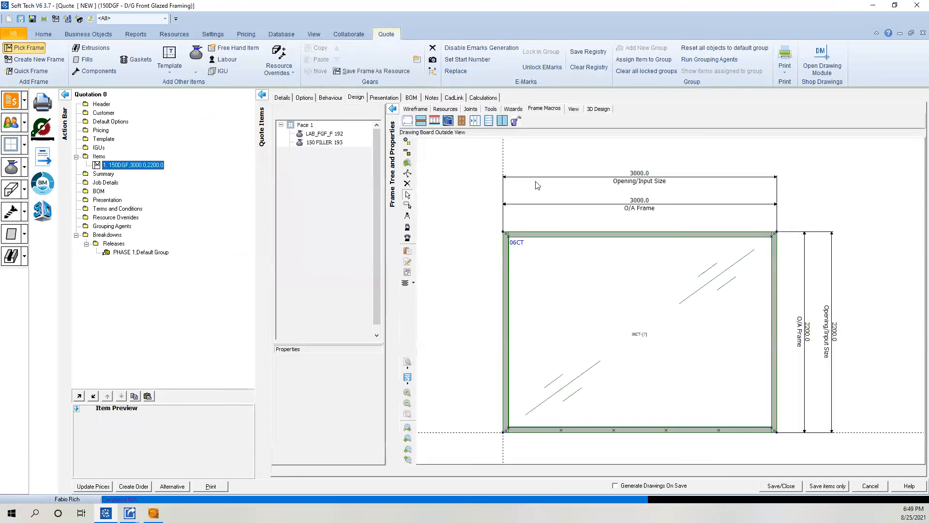
left_click(354, 263)
type("212")
left_click(314, 387)
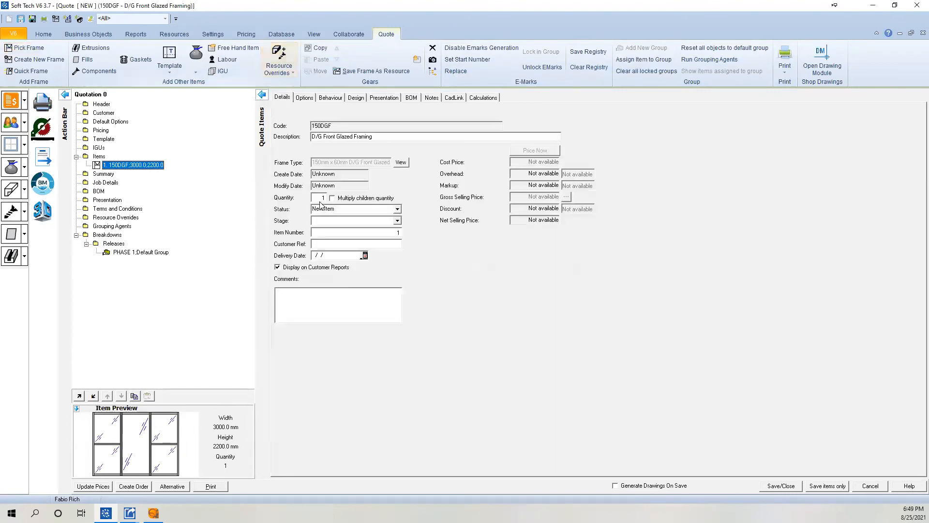
left_click(319, 197)
type("15")
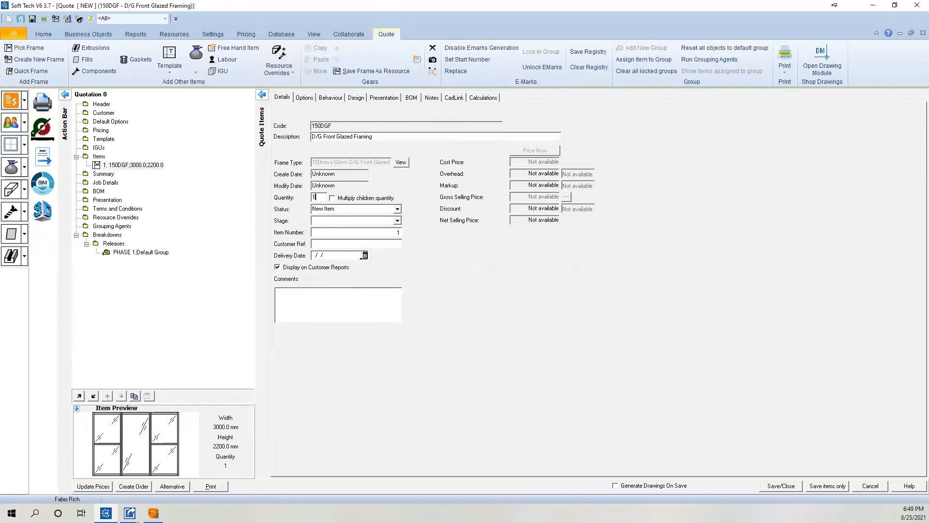
Duplicate the 150DGF quote item and set the copy's quantity to 20
left_click(127, 165)
right_click(129, 166)
left_click(150, 179)
right_click(150, 180)
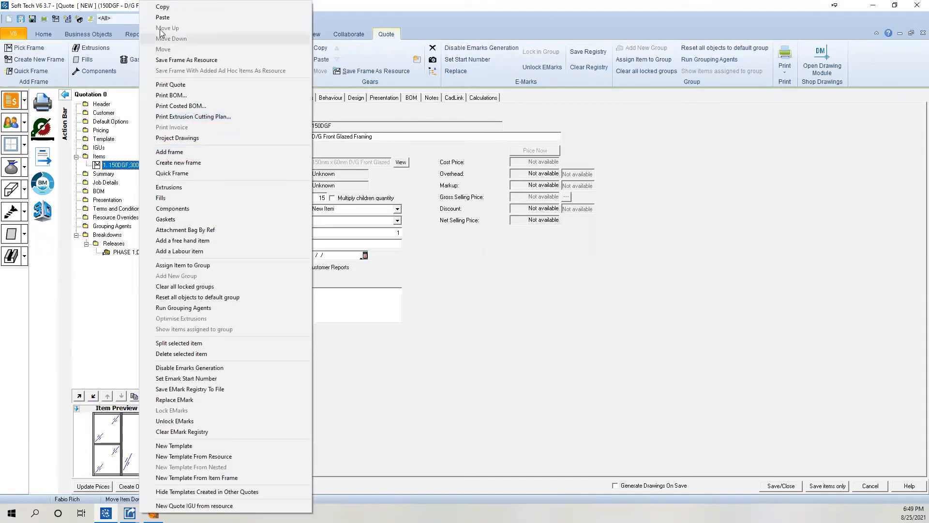
left_click(162, 17)
left_click(317, 197)
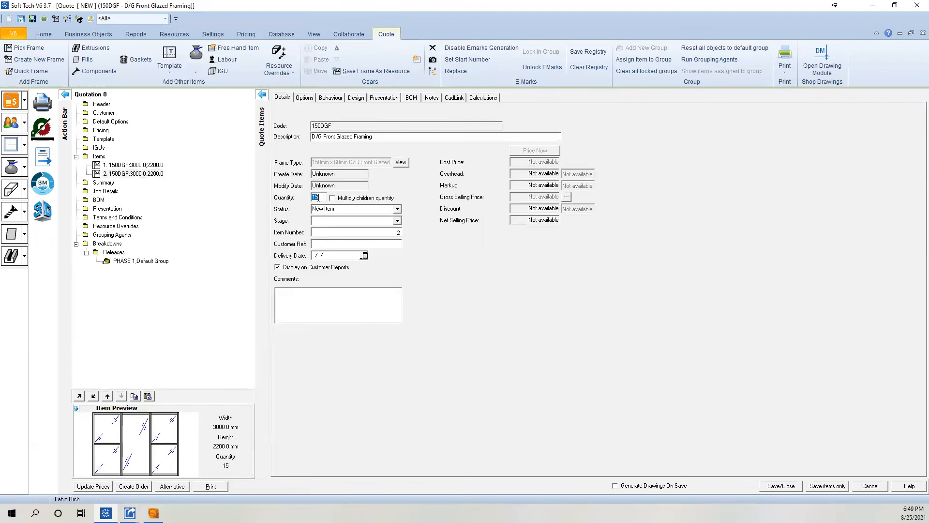
Set the overall opening width of the second 150DGF item to 3500 mm in its design
left_click(357, 97)
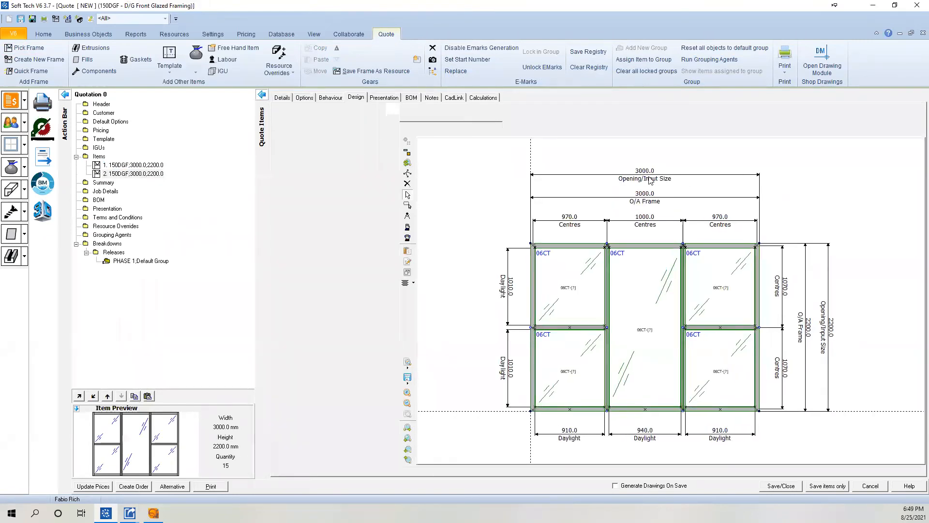
left_click(647, 178)
left_click(646, 174)
type("3500")
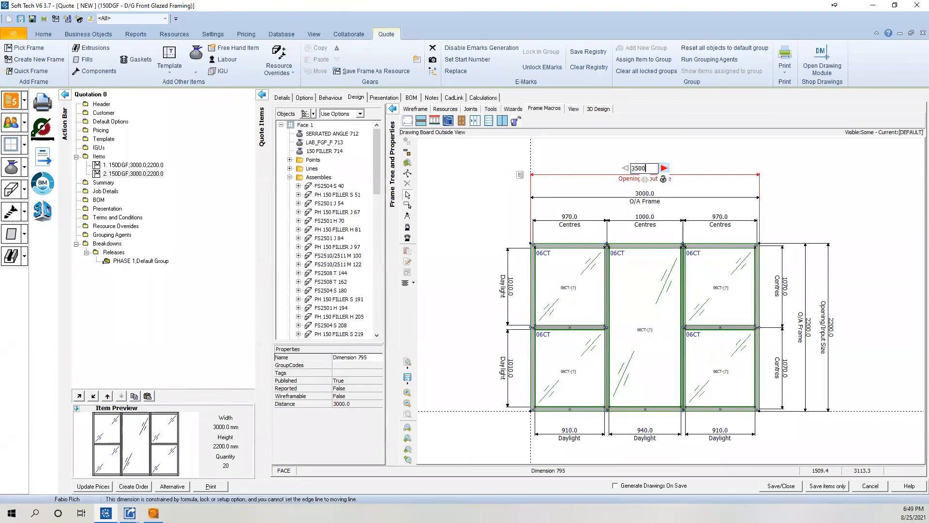
key("Return")
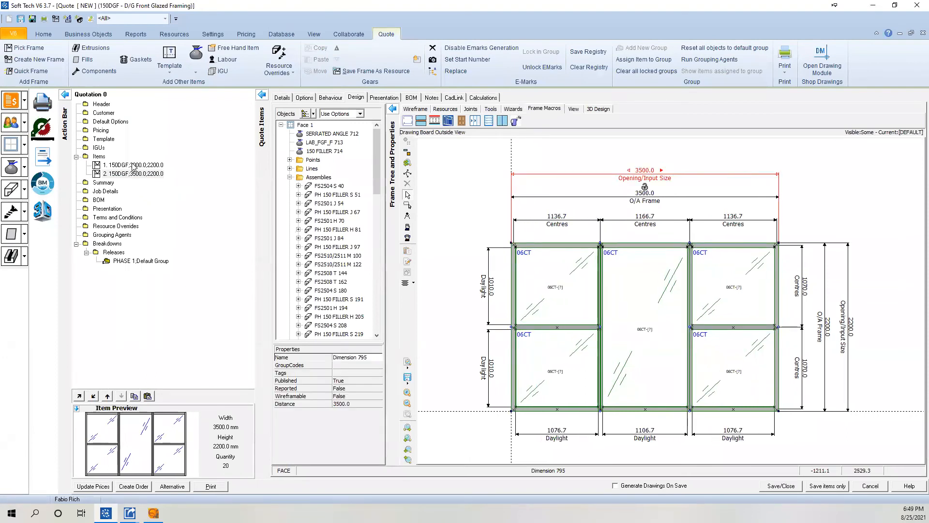
Add the CURTAINWALL150 unitised panel grid to the quote, keeping the 3000 by 3200 mm one-column, one-row layout
left_click(134, 165)
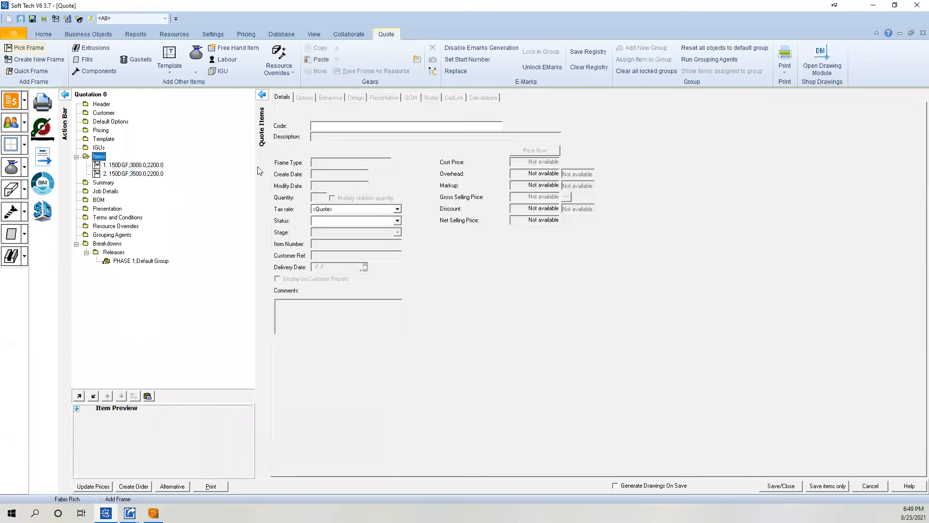
left_click(28, 48)
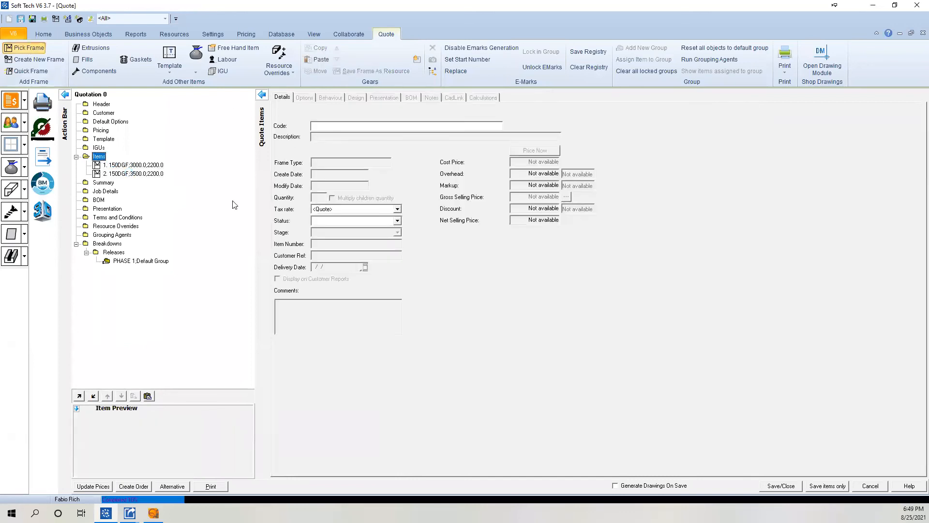
left_click(345, 114)
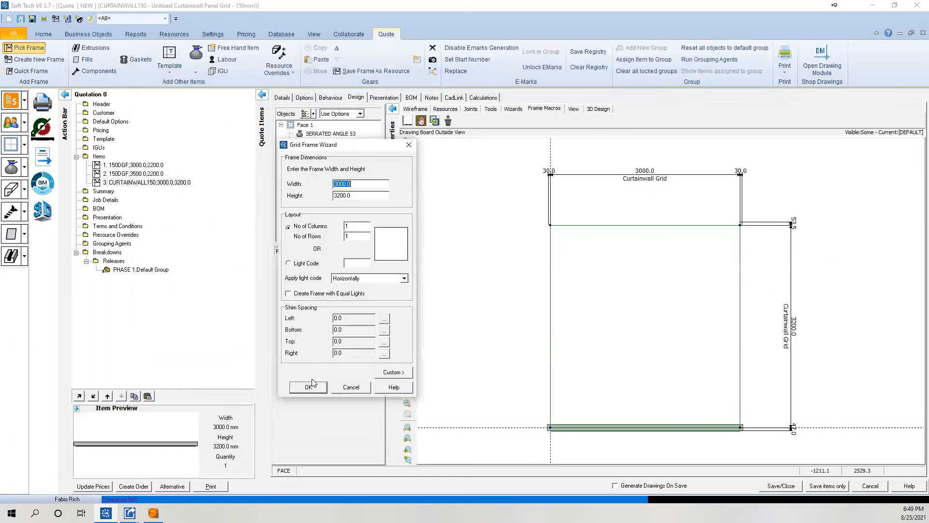
left_click(282, 97)
left_click(355, 98)
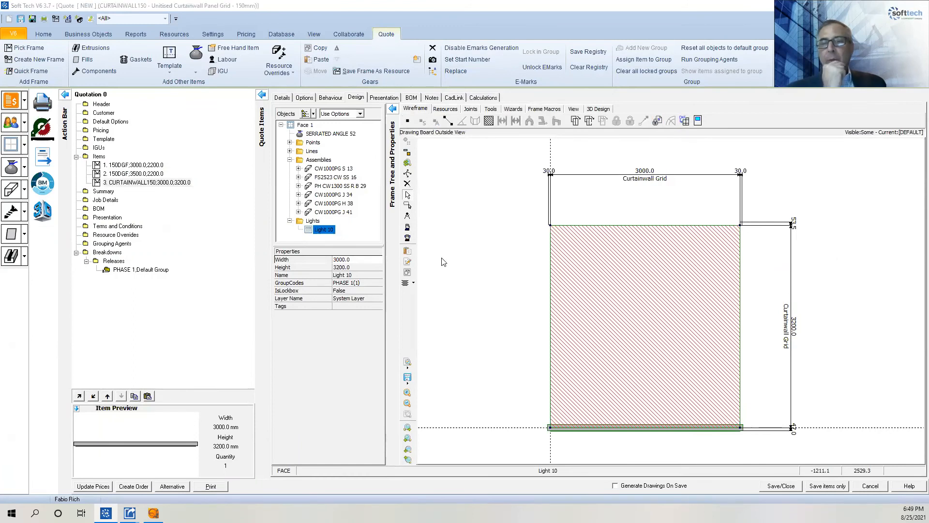
Import the 3D Wireframe Test drawing from the Desktop as the curtainwall item's wireframe
left_click(407, 251)
scroll(497, 226, "down", 1)
scroll(495, 225, "down", 5)
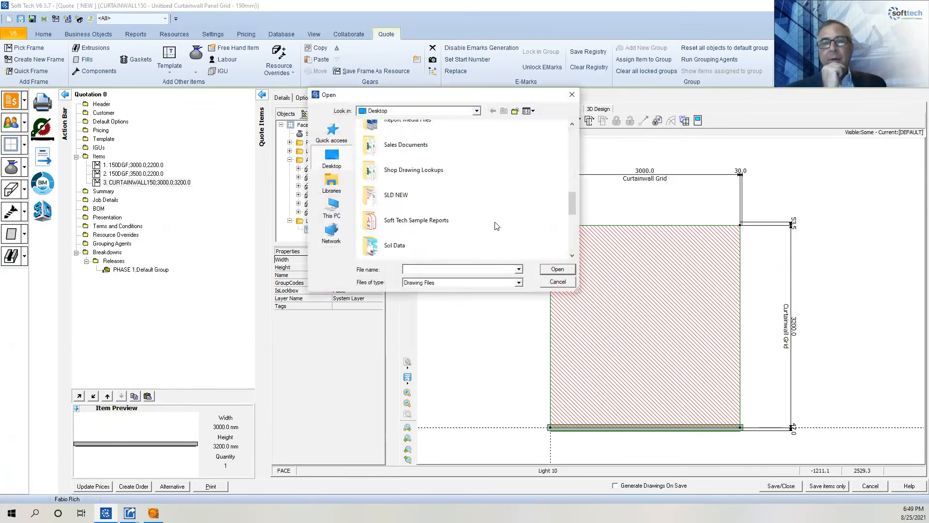
double_click(413, 152)
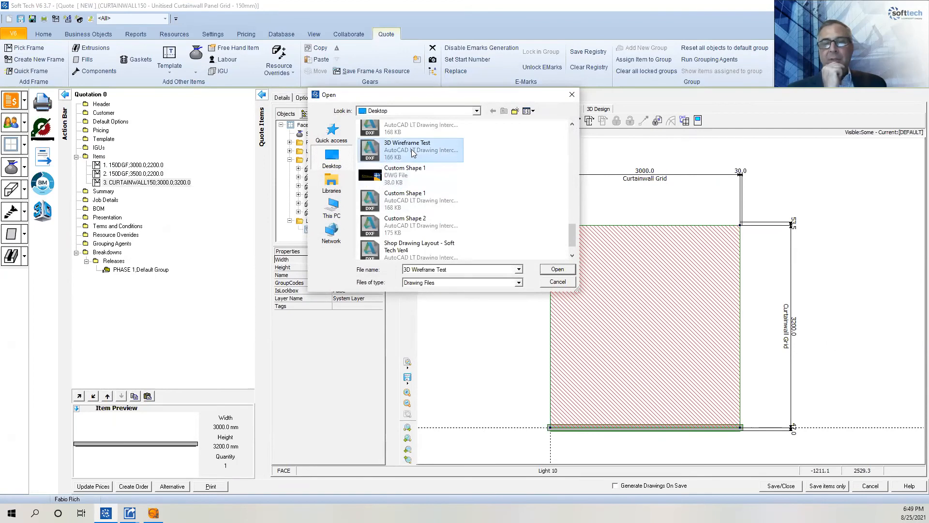
left_click(127, 274)
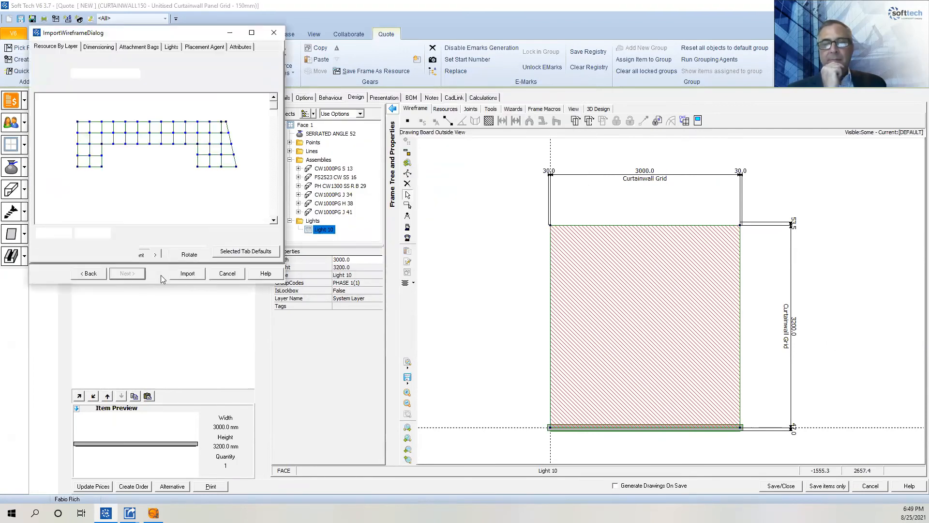
left_click(187, 273)
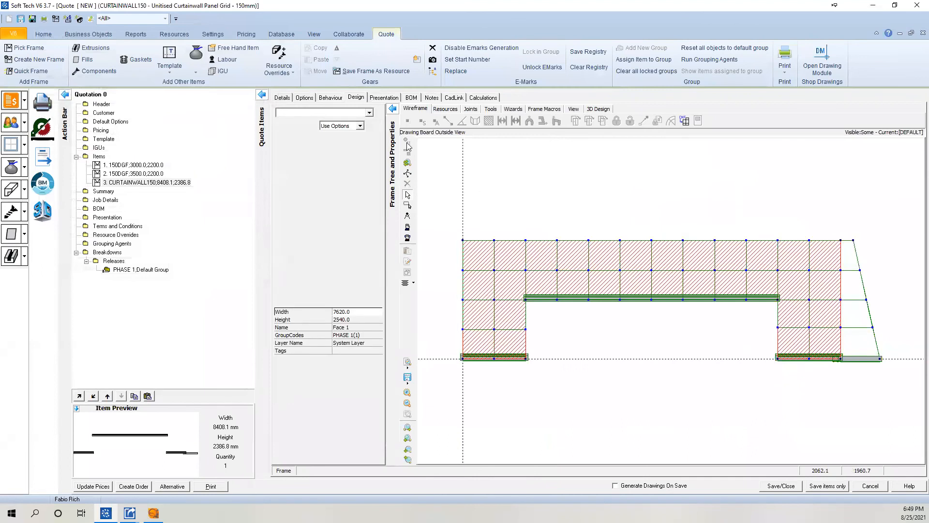
Create a quote template from the CW1000 2L TYP frame in the CW1000 Curtainwall family
left_click(170, 72)
left_click(183, 103)
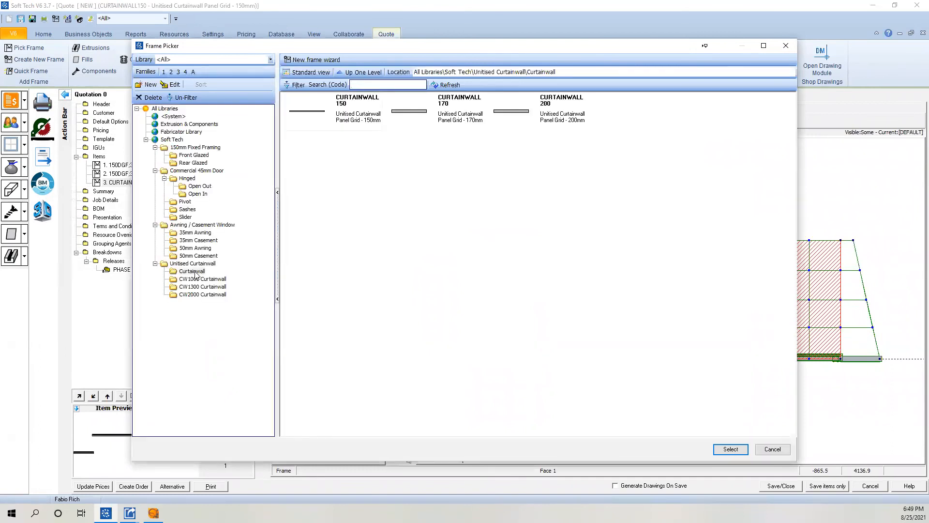
left_click(202, 279)
left_click(442, 124)
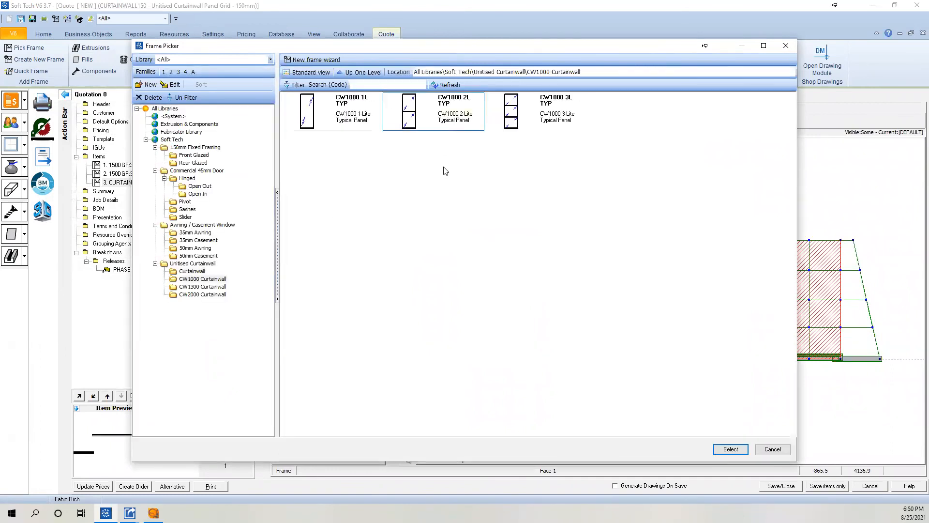
key("Return")
Insert CW1000 2L TYP template panels across Face 1 of the curtainwall item, linked to frame and frame options
left_click(134, 191)
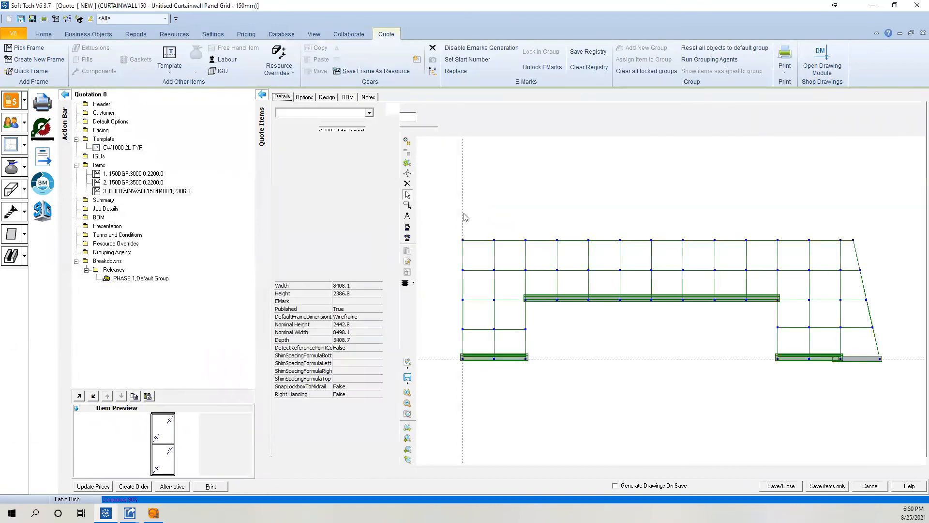
left_click(581, 273)
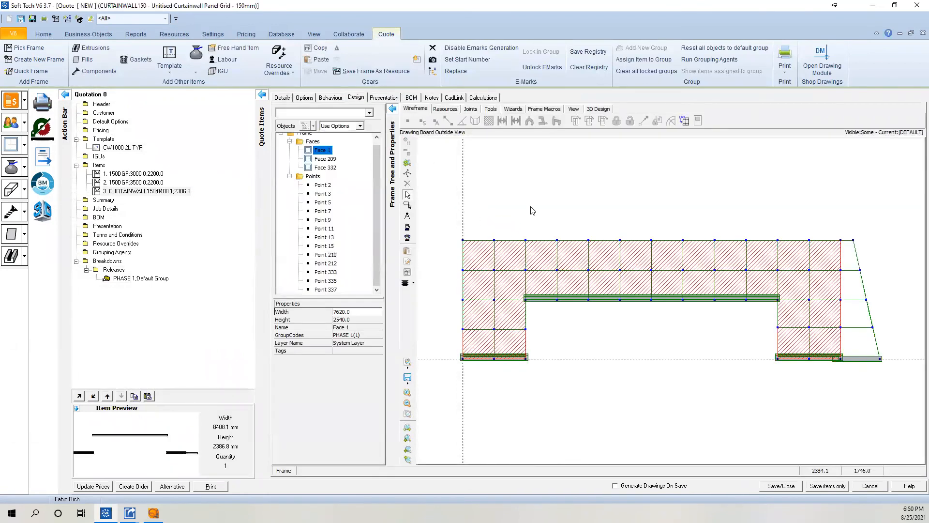
left_click(445, 109)
left_click(447, 122)
left_click(468, 151)
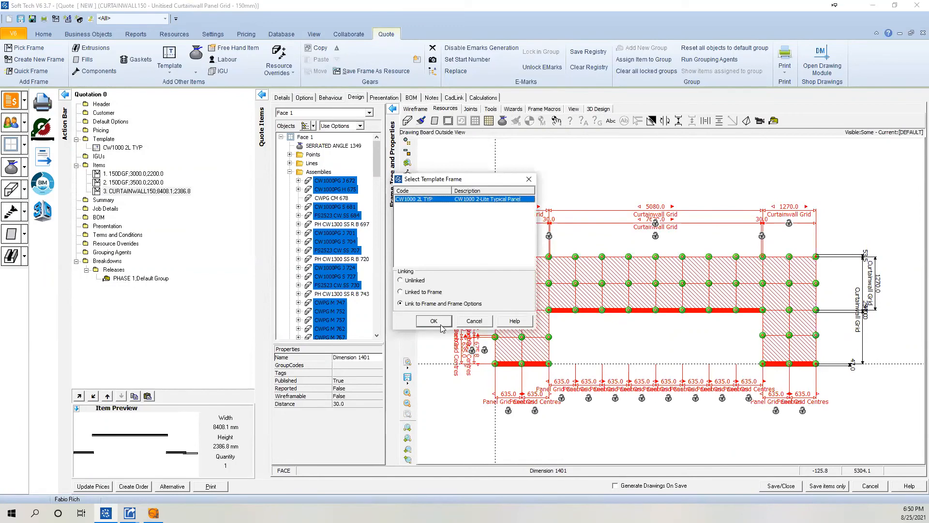
key("Return")
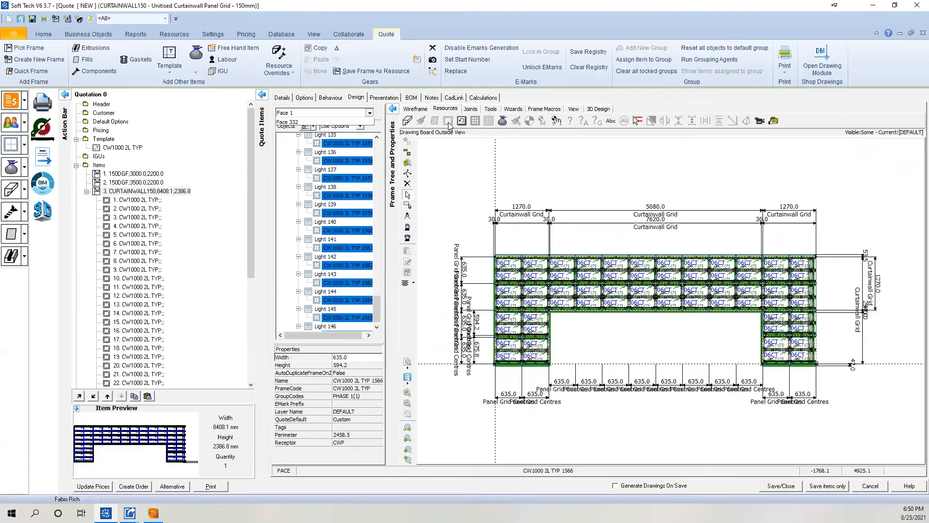
Insert CW1000 2L TYP template panels across all of the curtainwall item's Face 209
key("ctrl+a")
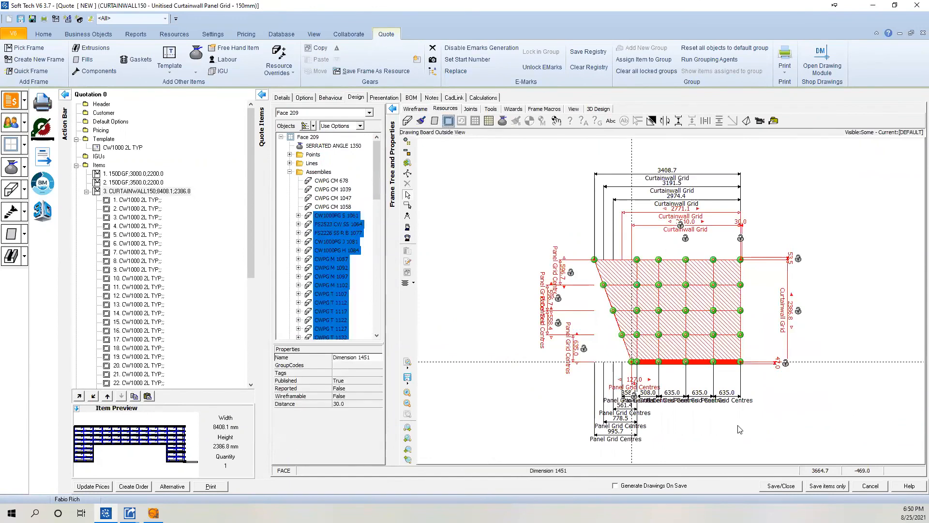
left_click(449, 121)
key("Escape")
double_click(430, 201)
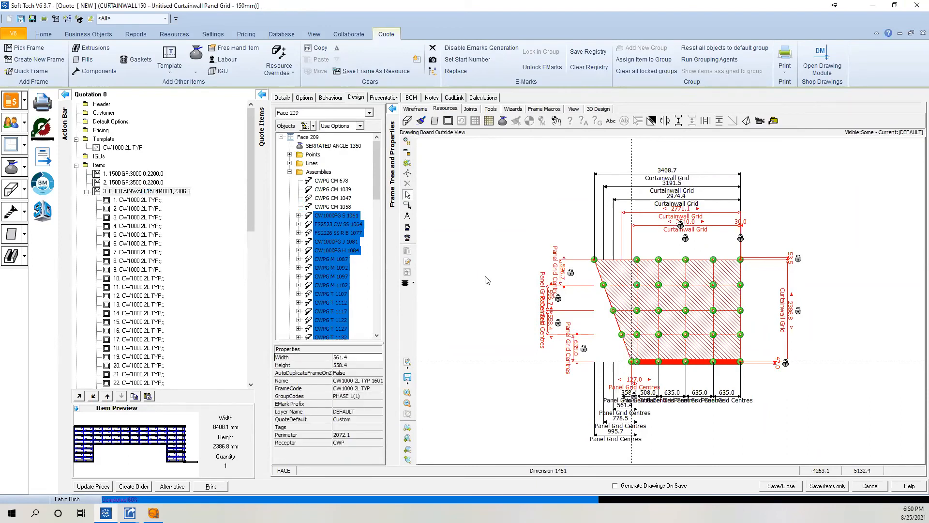
Add a new group to the Releases breakdown and set its code to PHASE 2
left_click(115, 269)
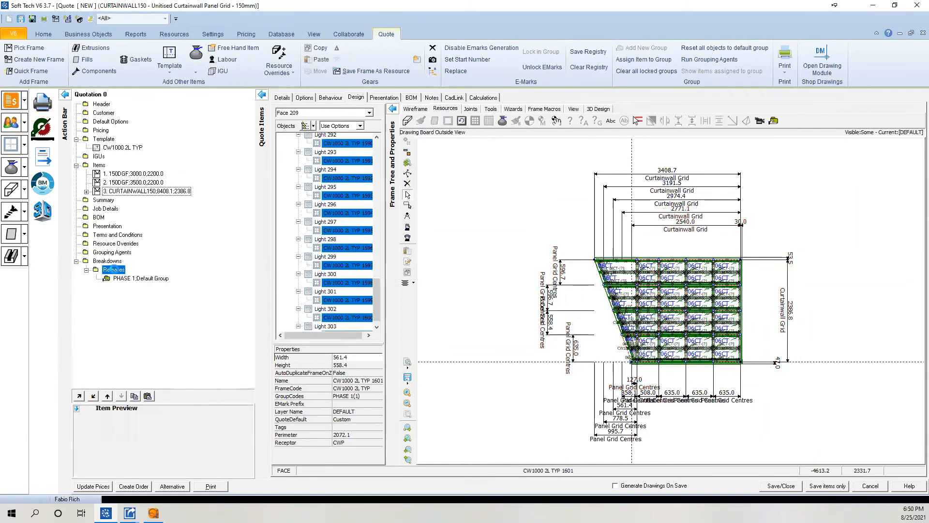
right_click(139, 271)
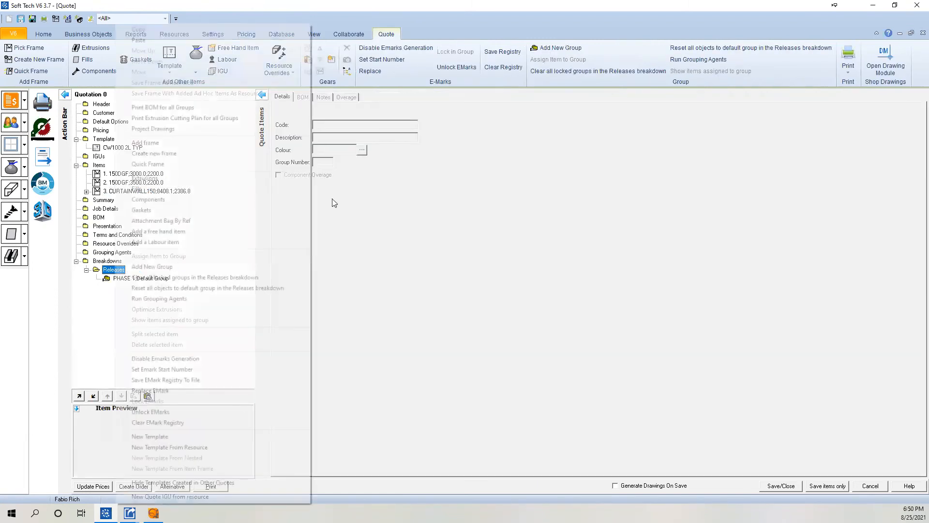
left_click_drag(352, 128, 207, 99)
type("PHASE 2")
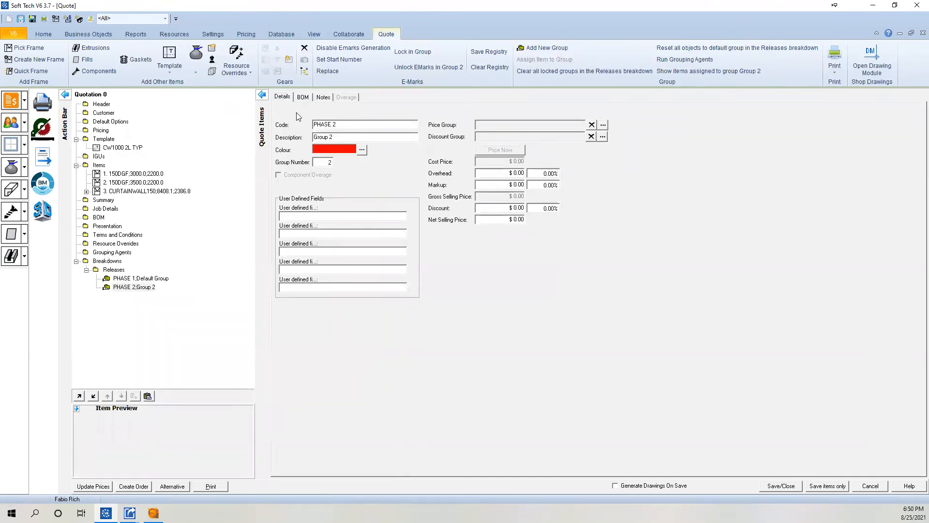
Set the new group's description to PHASE 2, copied from its code, and its colour to light green
left_click_drag(353, 127, 260, 127)
key("ctrl+c")
left_click_drag(350, 138, 248, 140)
key("ctrl+v")
left_click(362, 150)
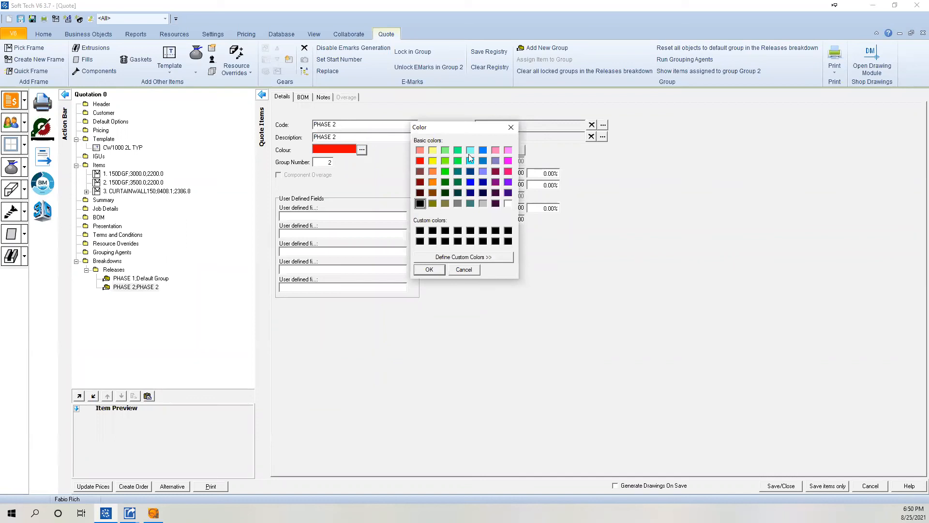
left_click(445, 151)
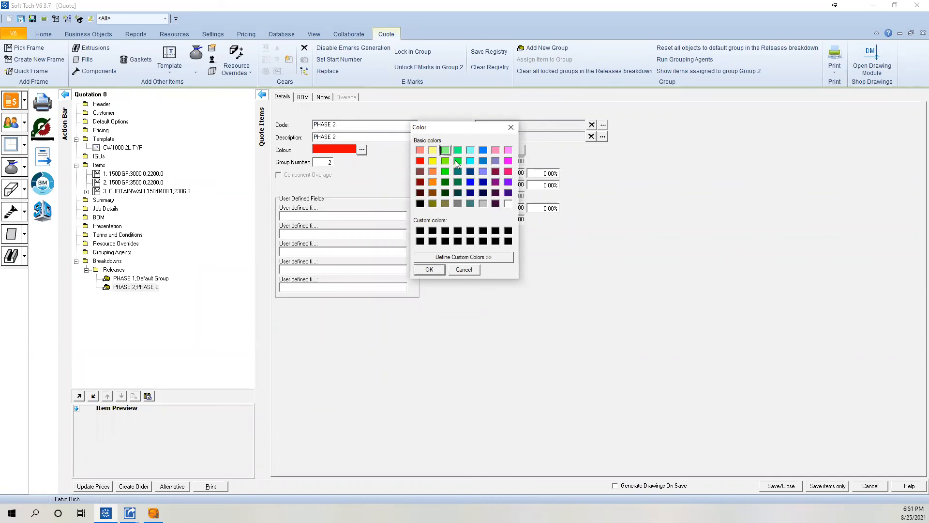
left_click(430, 269)
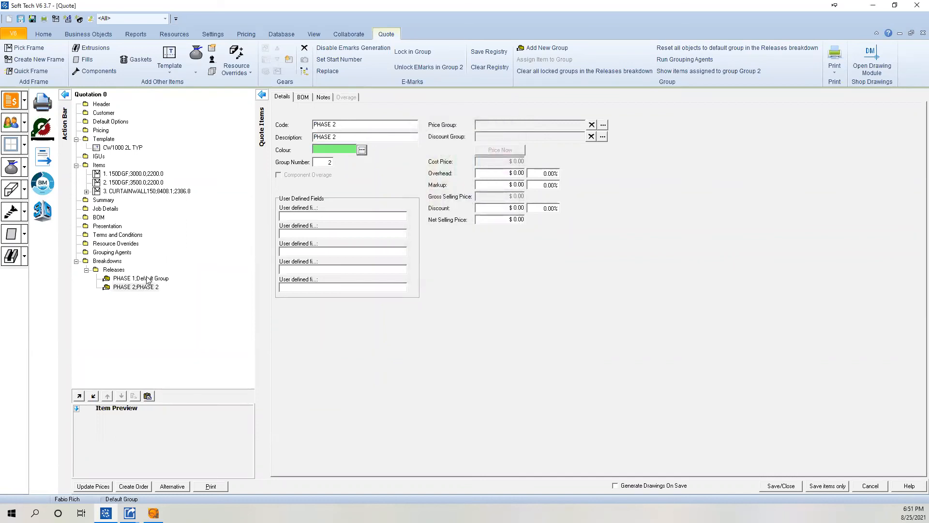
Open the release group assignment for quote item 2, the 3500 by 2200 150DGF frame
left_click(145, 174)
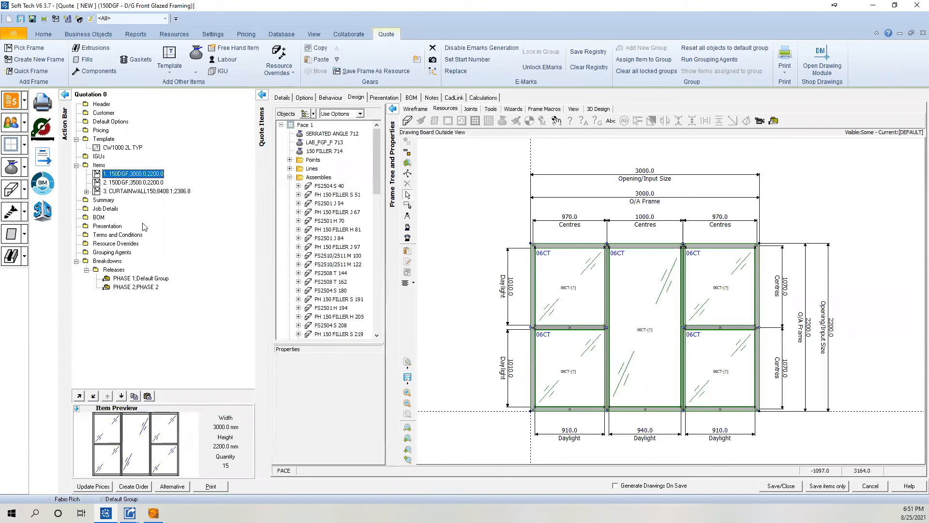
left_click(137, 183)
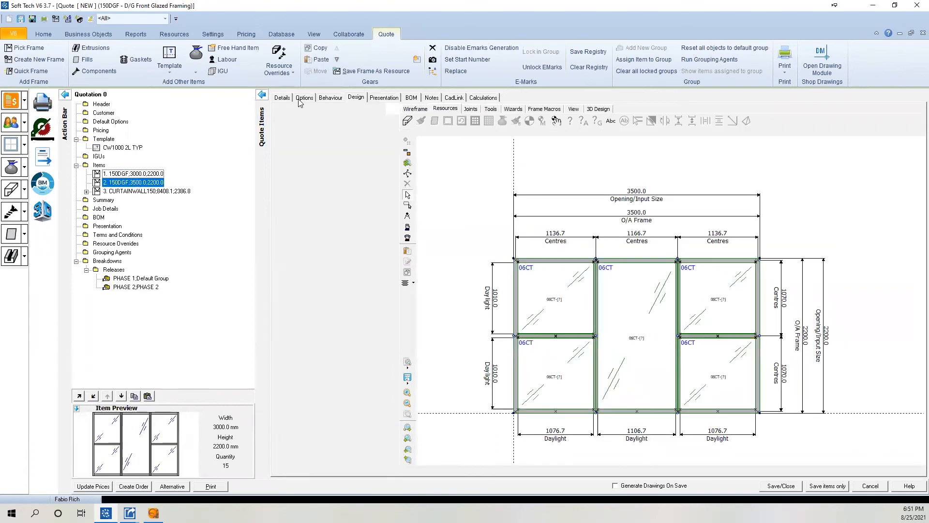
left_click(331, 97)
left_click(473, 115)
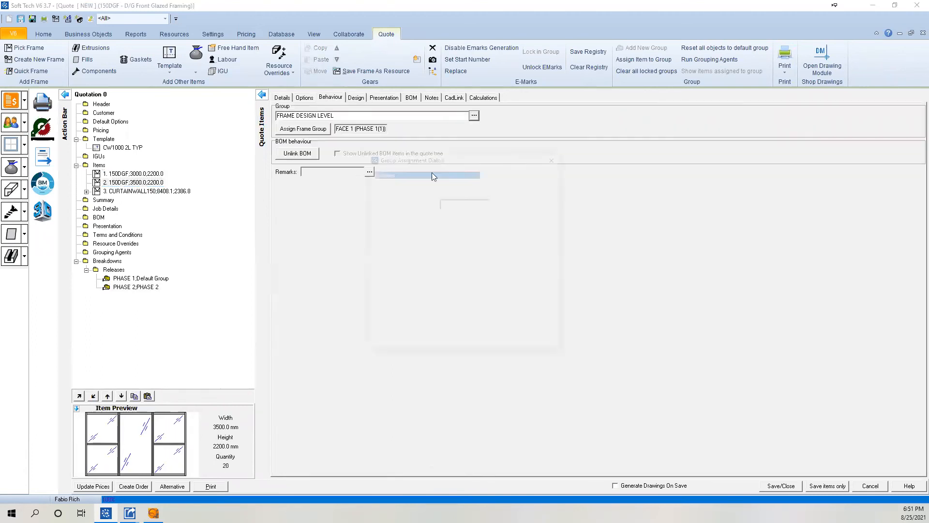
left_click(442, 226)
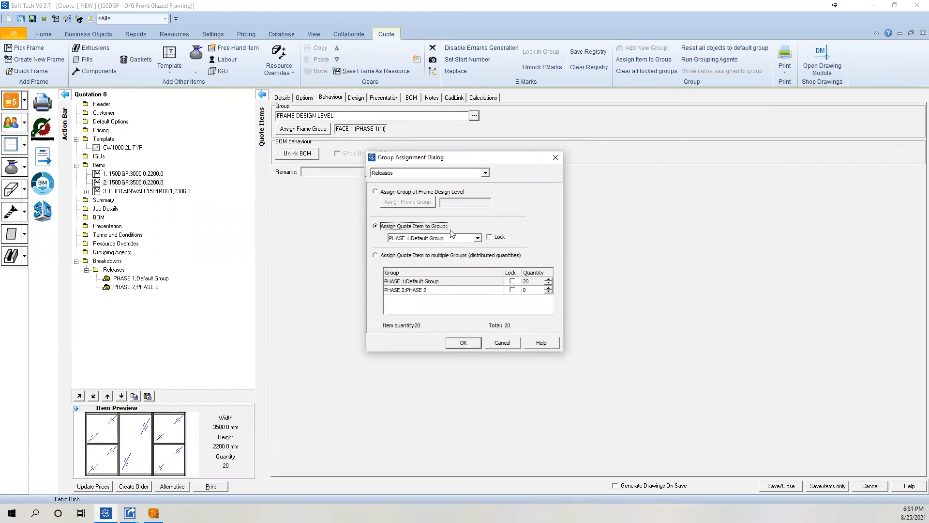
left_click(477, 239)
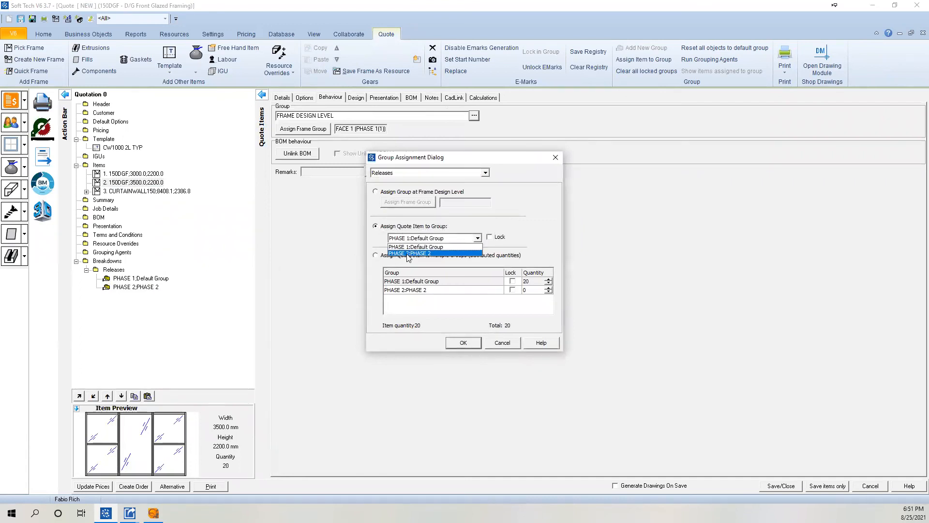
left_click(457, 234)
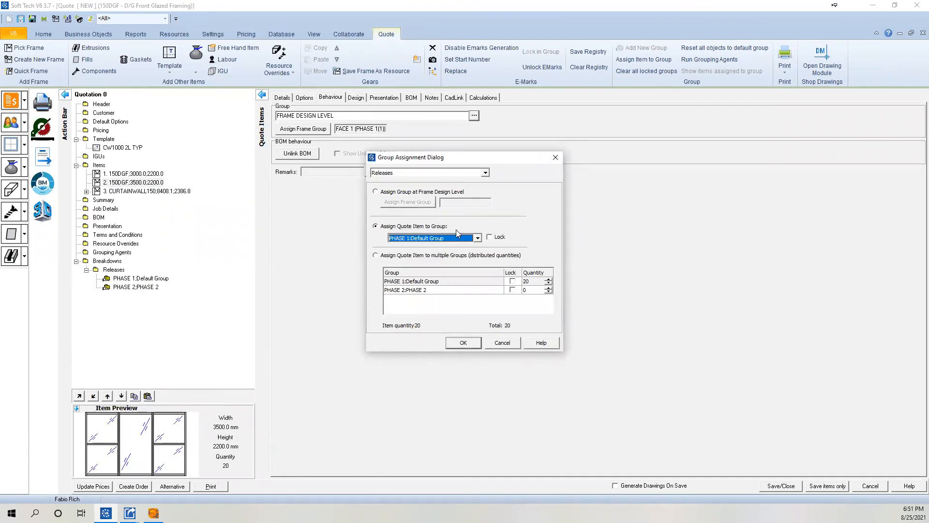
Assign the quote item to multiple groups with distributed quantities of 10 in PHASE 1 and 10 in PHASE 2
left_click(381, 258)
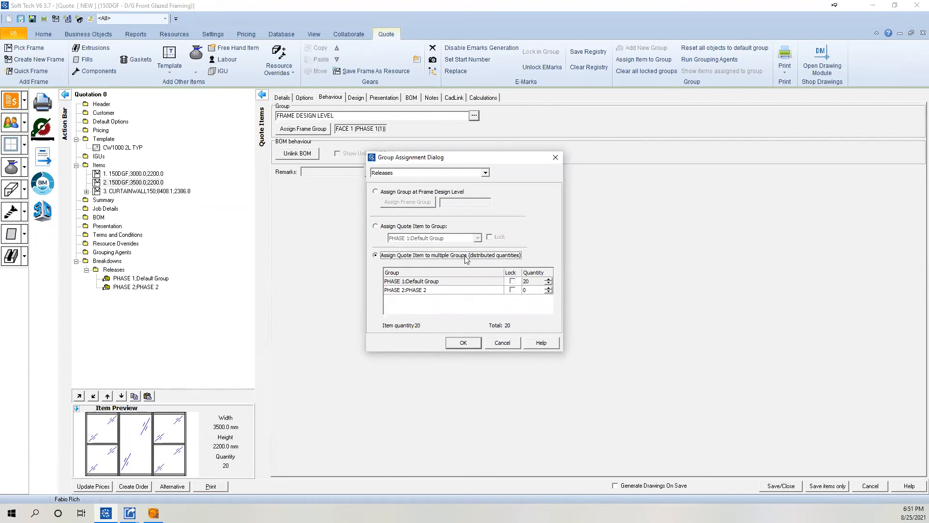
left_click(535, 281)
type("10")
left_click(534, 289)
type("1")
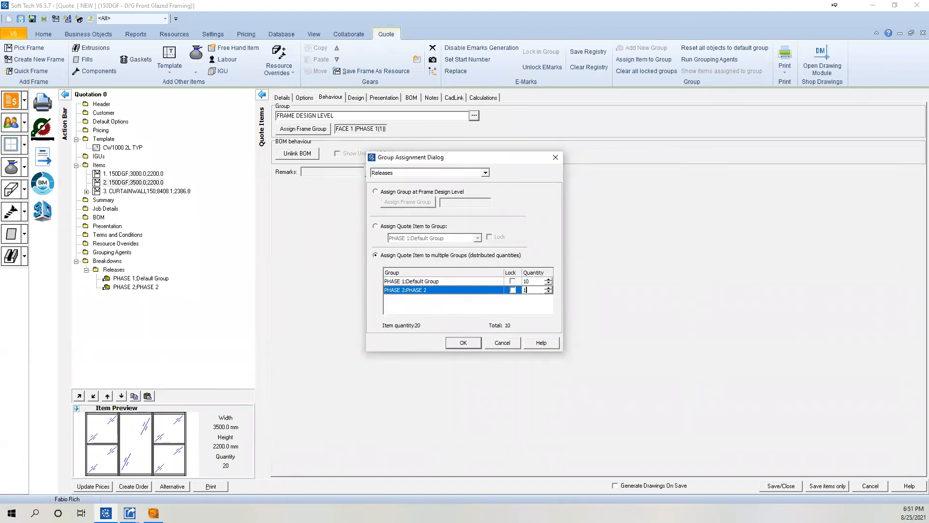
type("0")
left_click(531, 283)
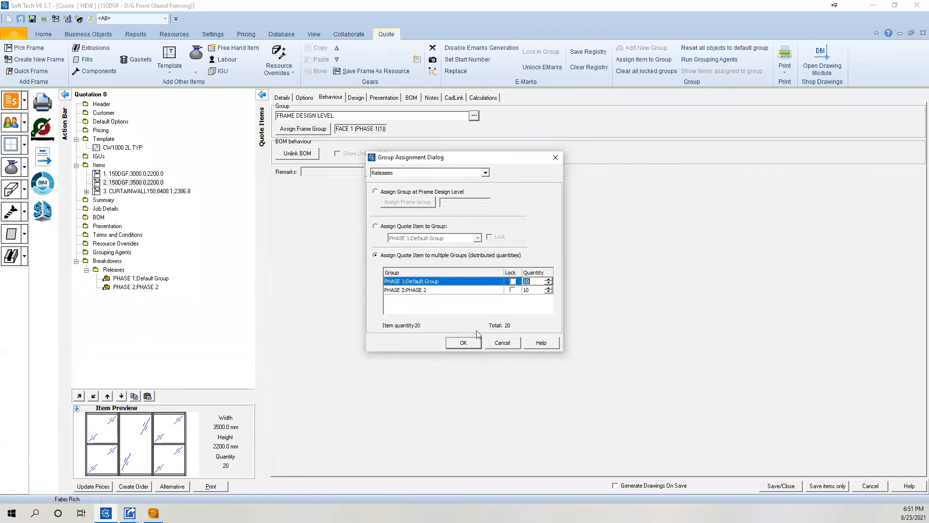
left_click(464, 342)
key("Return")
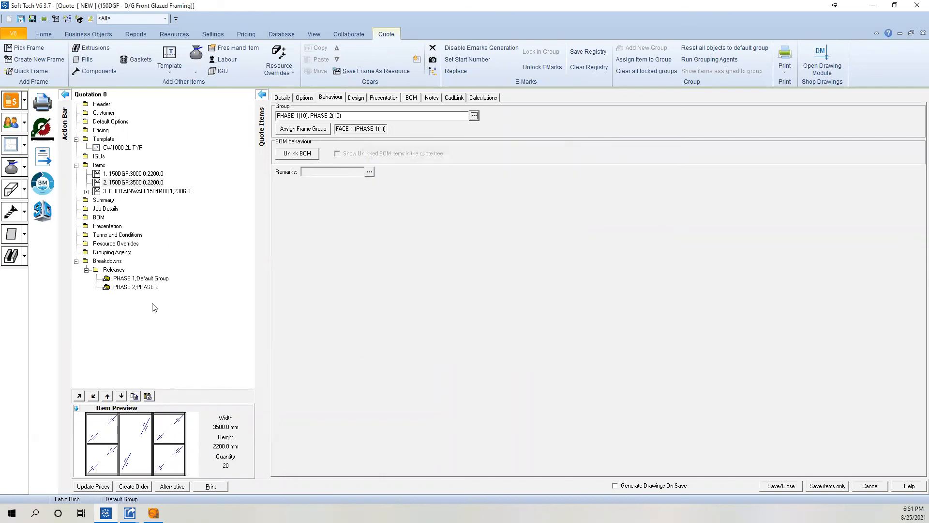
Assign the CW1000 2L TYP panels on Face 209 of the curtainwall item to the PHASE 2 release group
left_click(144, 191)
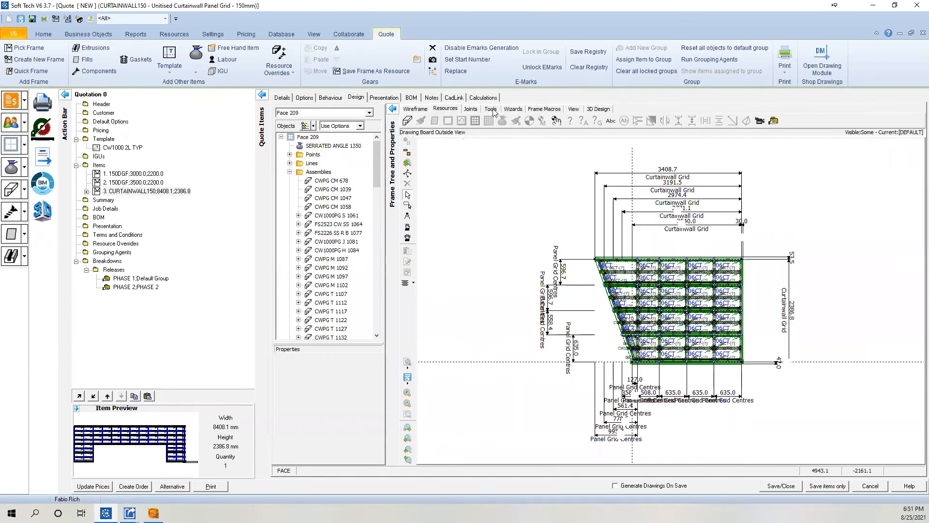
left_click(493, 111)
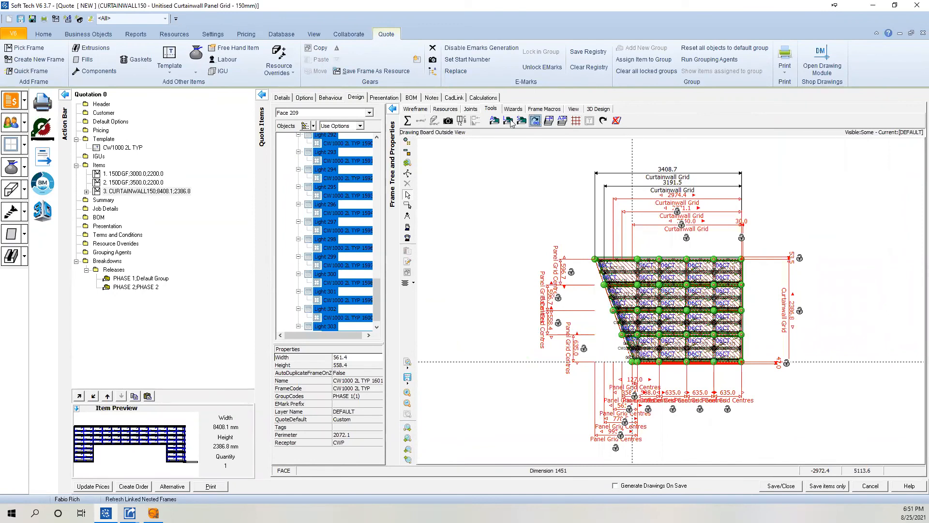
left_click(532, 208)
left_click(487, 225)
left_click(467, 312)
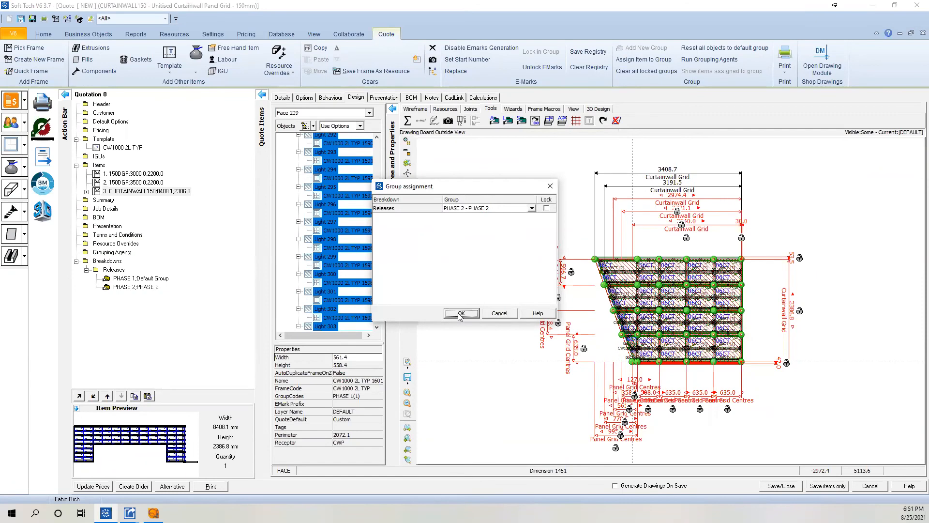
left_click(408, 152)
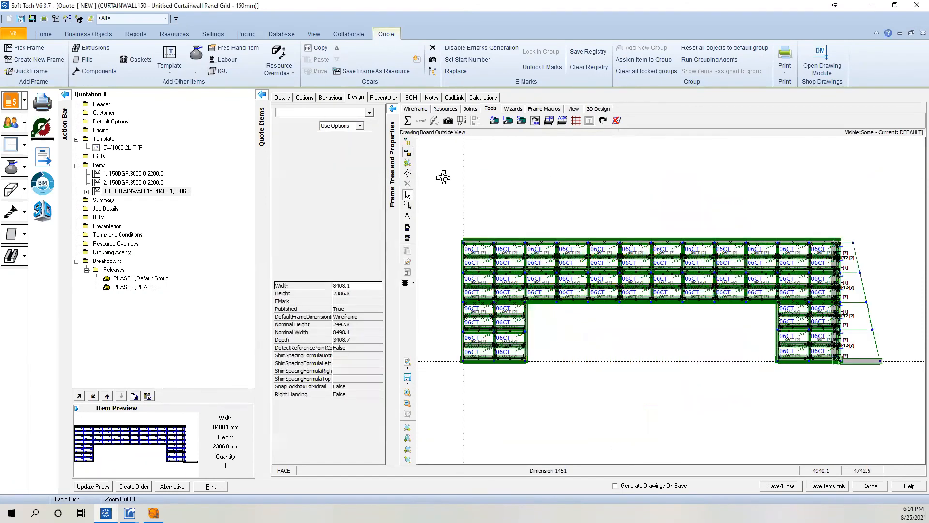
mouse_move(654, 223)
left_mouse_down()
mouse_move(730, 277)
mouse_move(779, 293)
left_mouse_up()
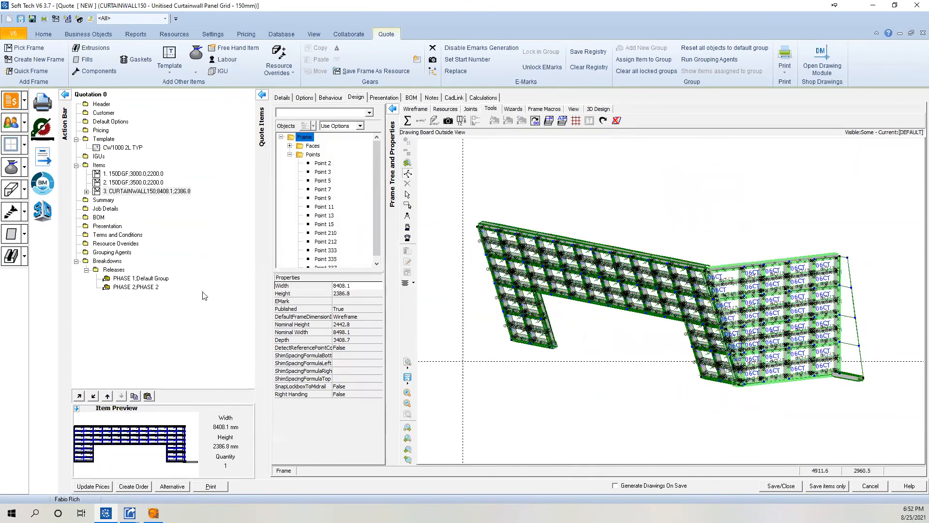
Review the bills of materials of the PHASE 1 and PHASE 2 release groups and return to item 2's design
left_click(145, 278)
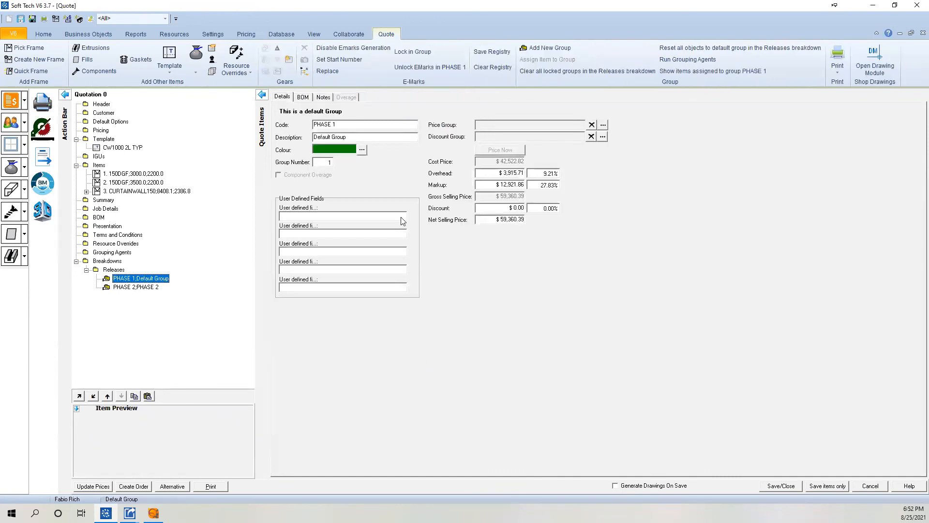
left_click(300, 96)
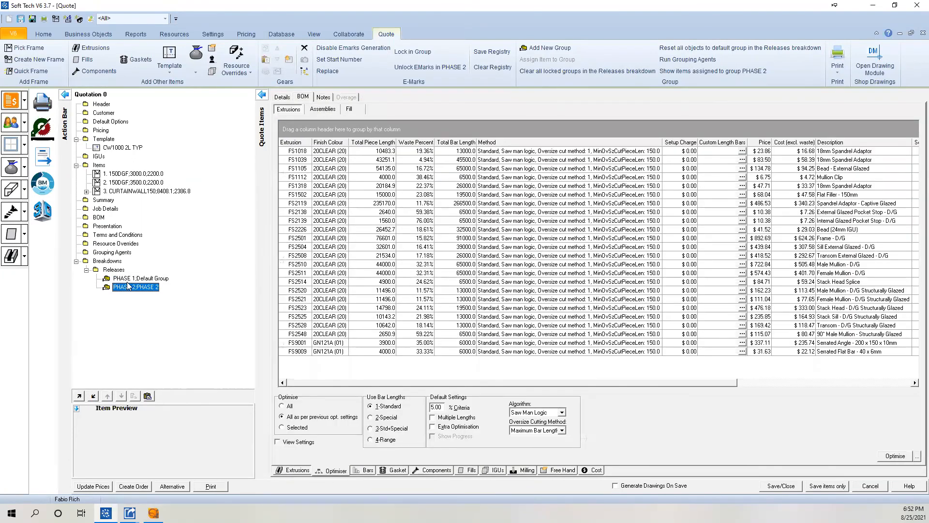
left_click(128, 278)
left_click(128, 287)
left_click(133, 182)
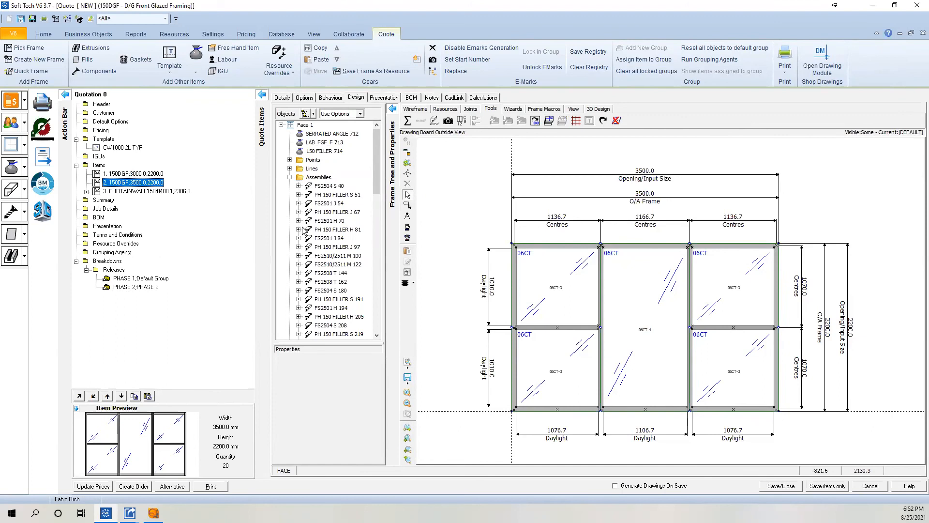
scroll(209, 79, "up", 2)
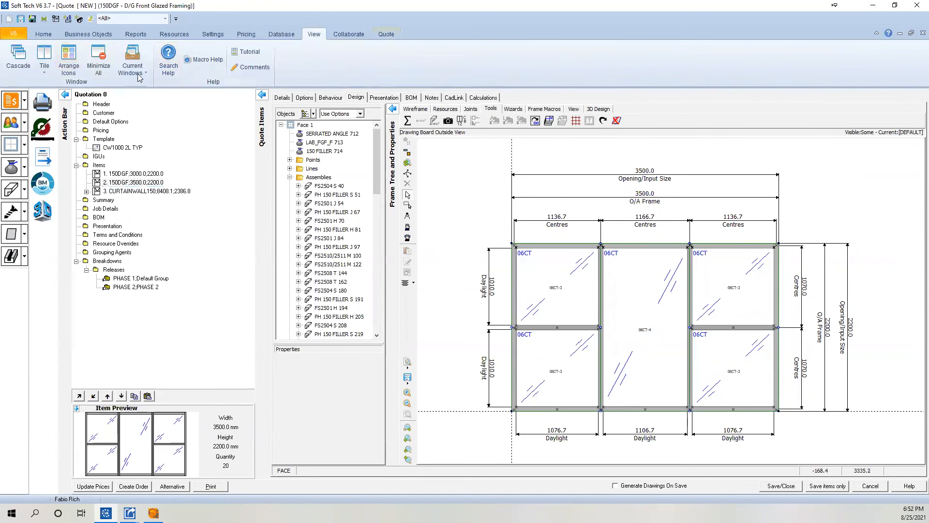
Open the saved Webinar Demo quote and examine the fill E-marks in the design drawing of item 3
left_click(43, 34)
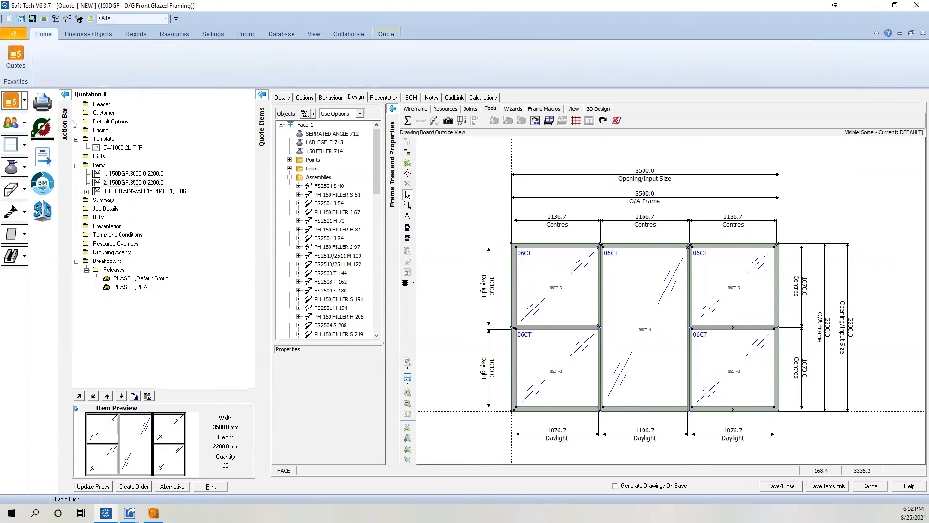
left_click(24, 101)
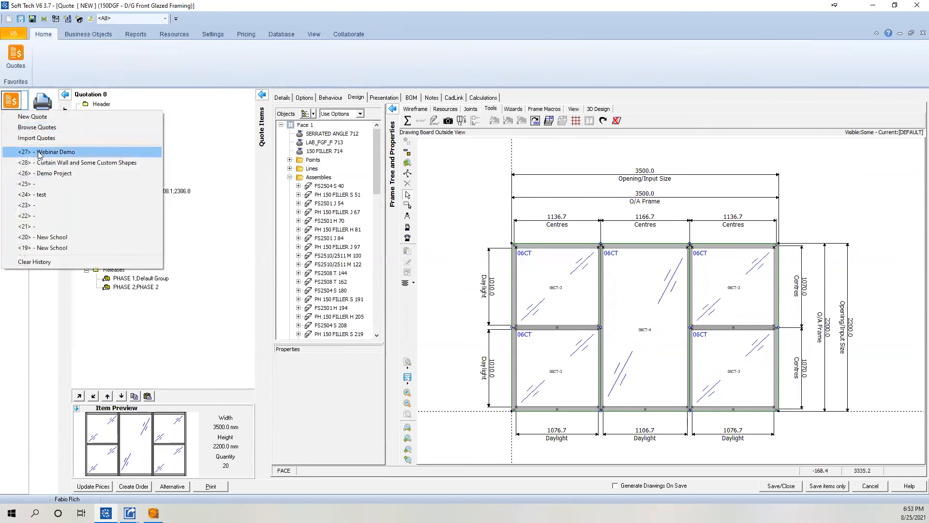
left_click(458, 335)
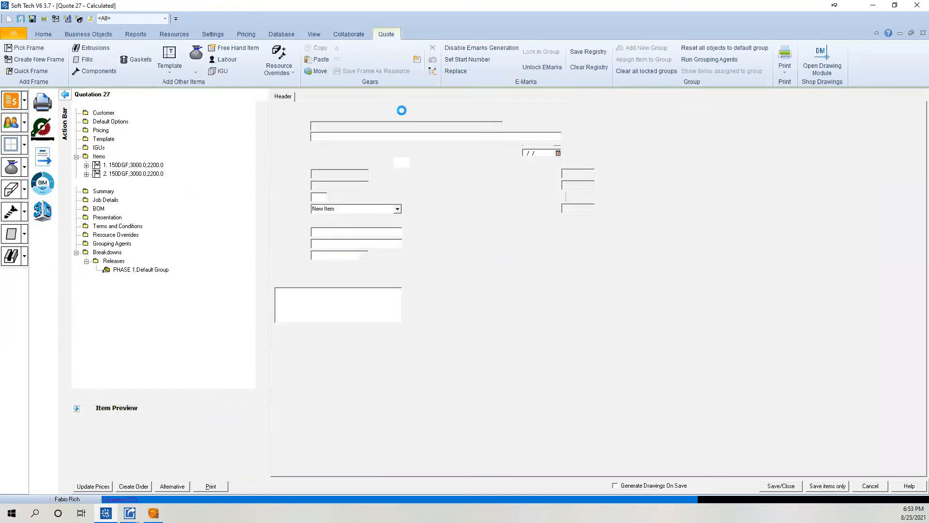
left_click(358, 99)
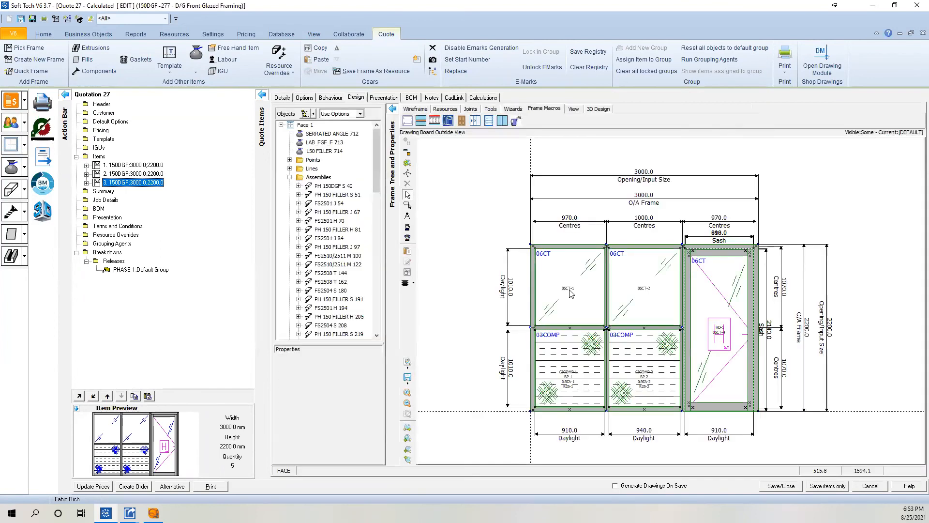
scroll(571, 293, "up", 5)
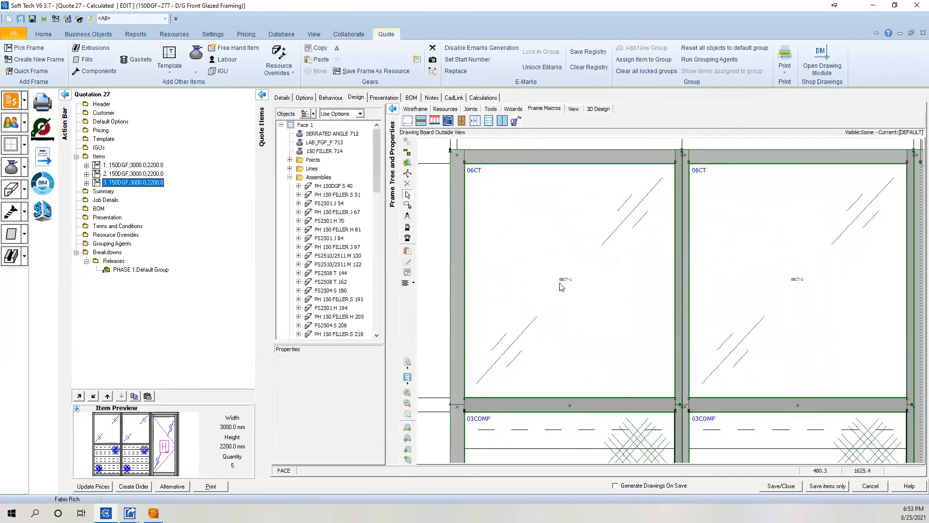
scroll(565, 290, "up", 1)
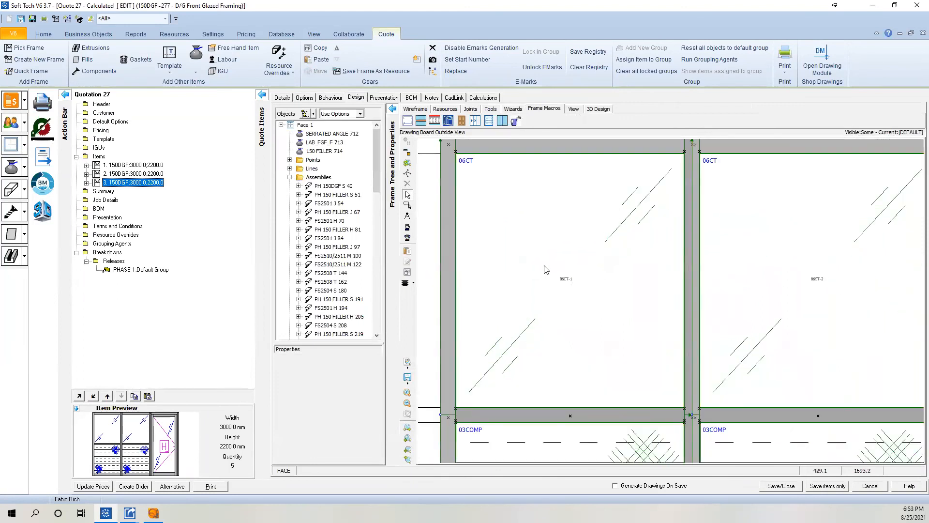
scroll(548, 266, "down", 2)
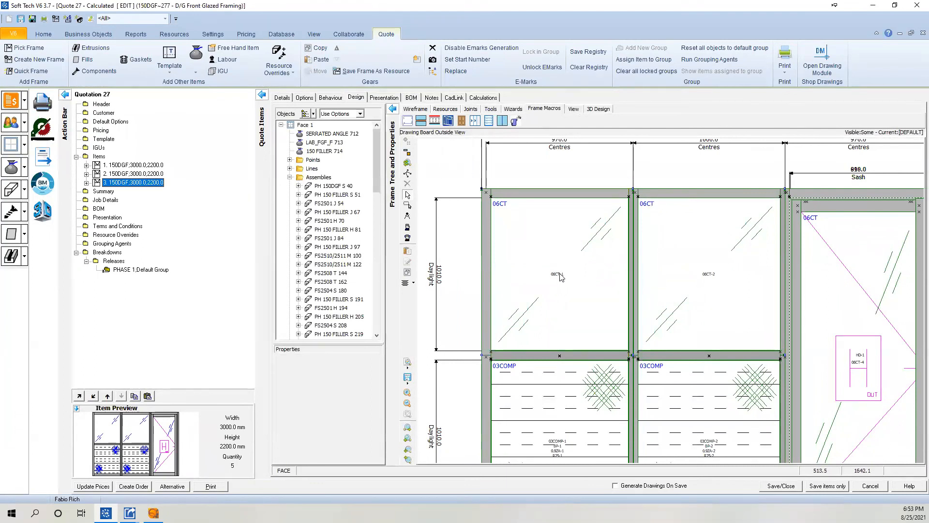
scroll(481, 264, "down", 1)
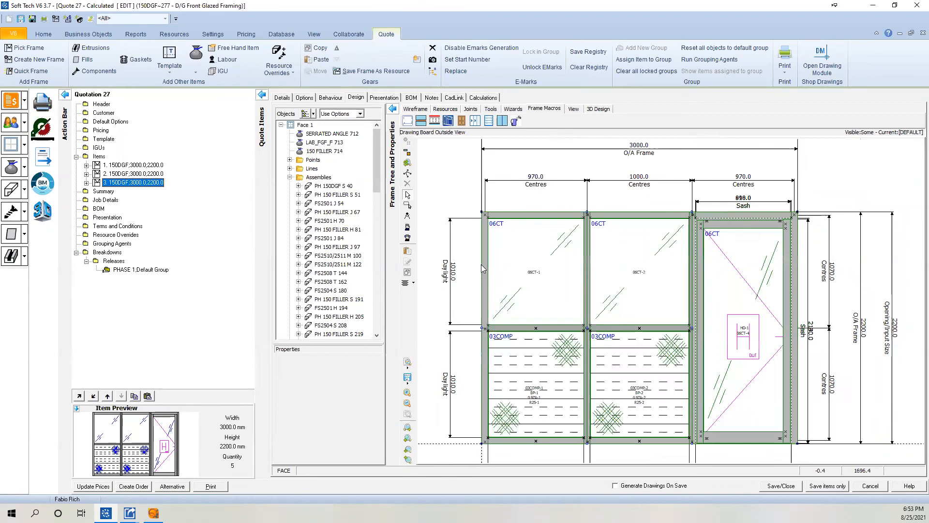
scroll(481, 264, "down", 1)
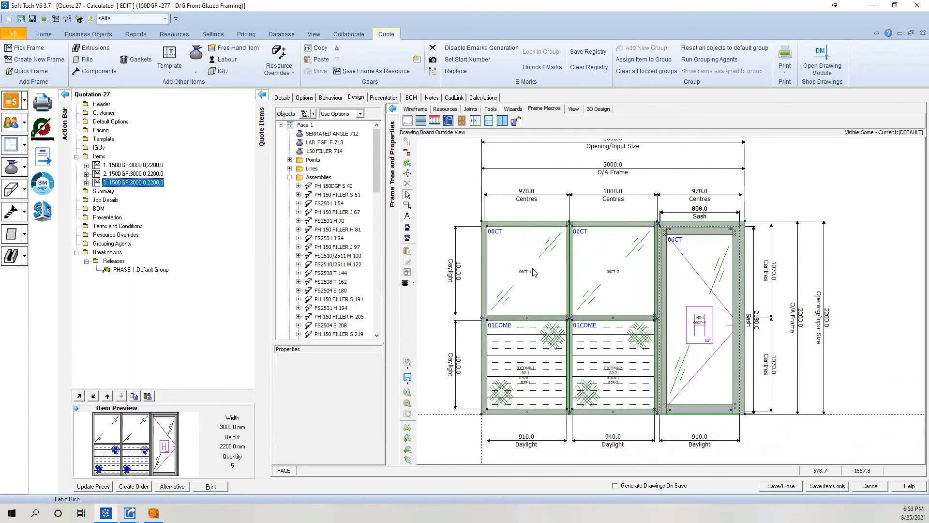
Turn on the display of internal extrusion E-marks in item 3's drawing and inspect them around the transom
right_click(444, 215)
mouse_move(489, 439)
mouse_move(678, 440)
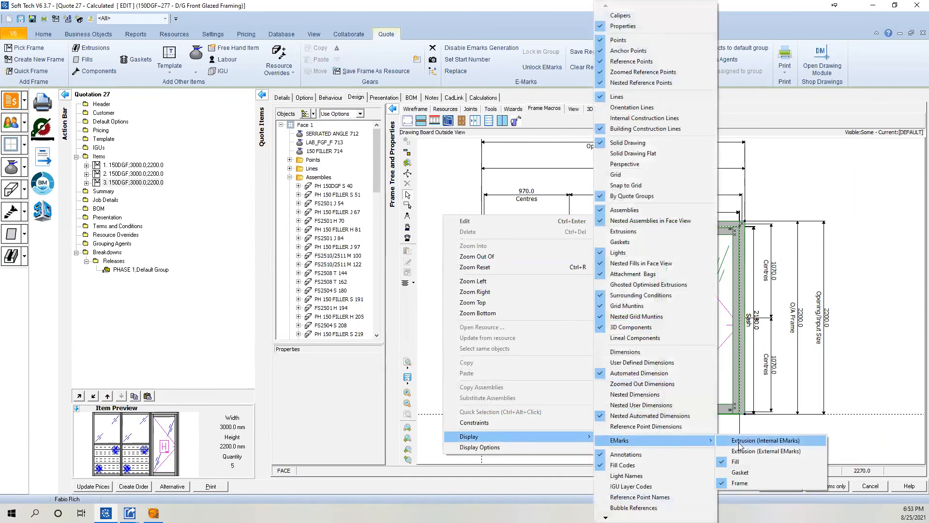
left_click(739, 443)
left_click(537, 291)
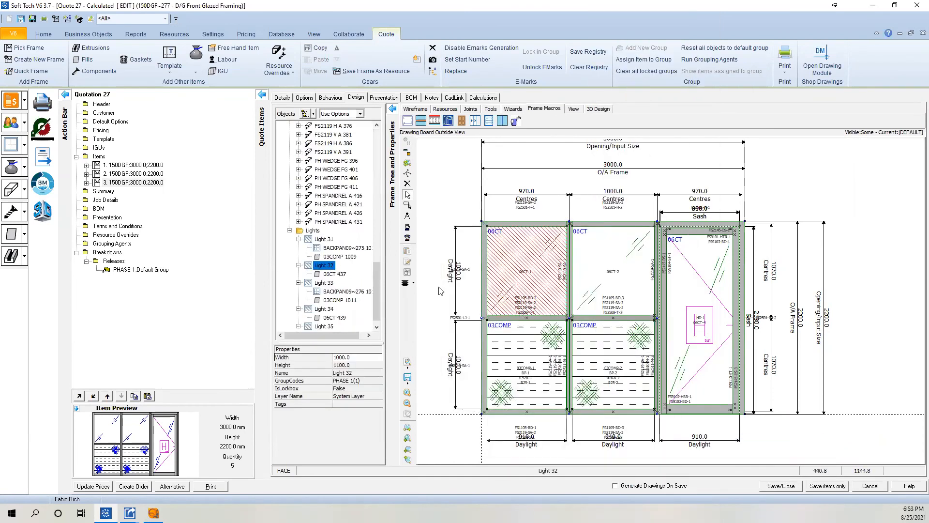
scroll(532, 312, "up", 4)
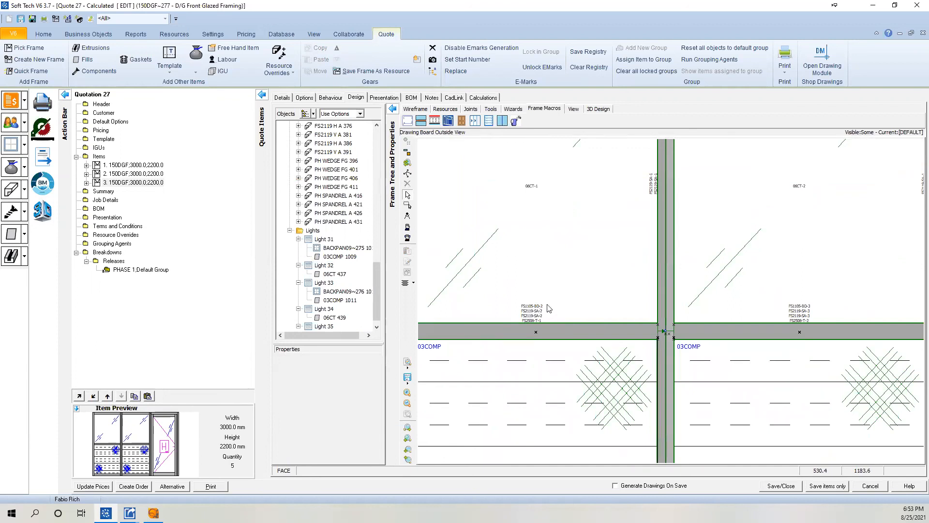
scroll(560, 309, "down", 4)
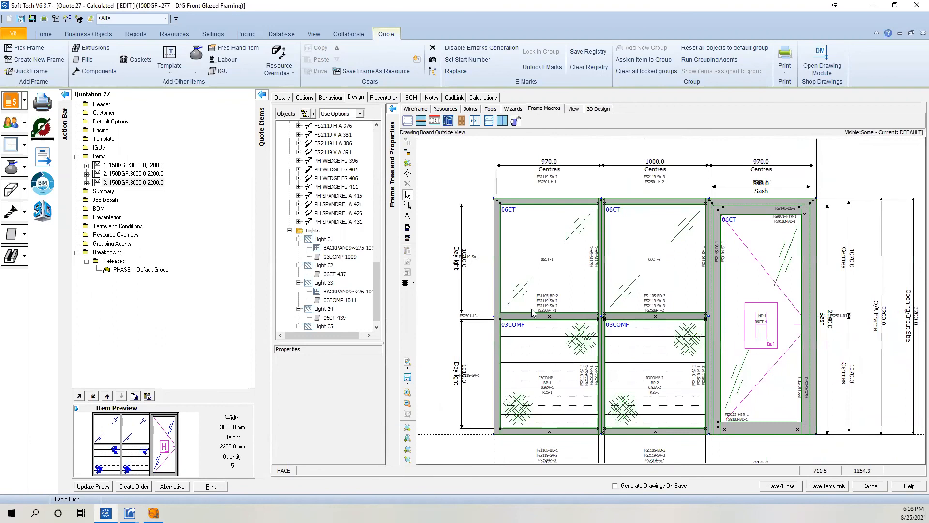
scroll(532, 312, "down", 1)
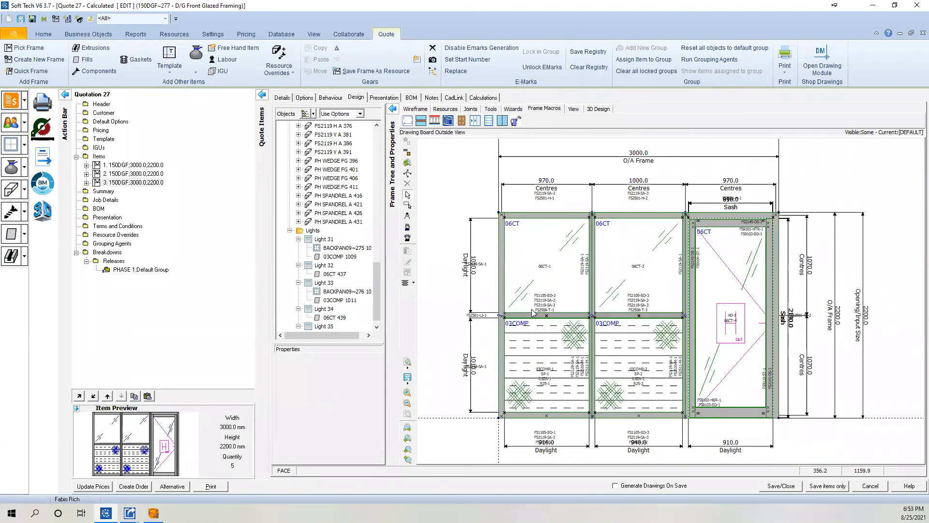